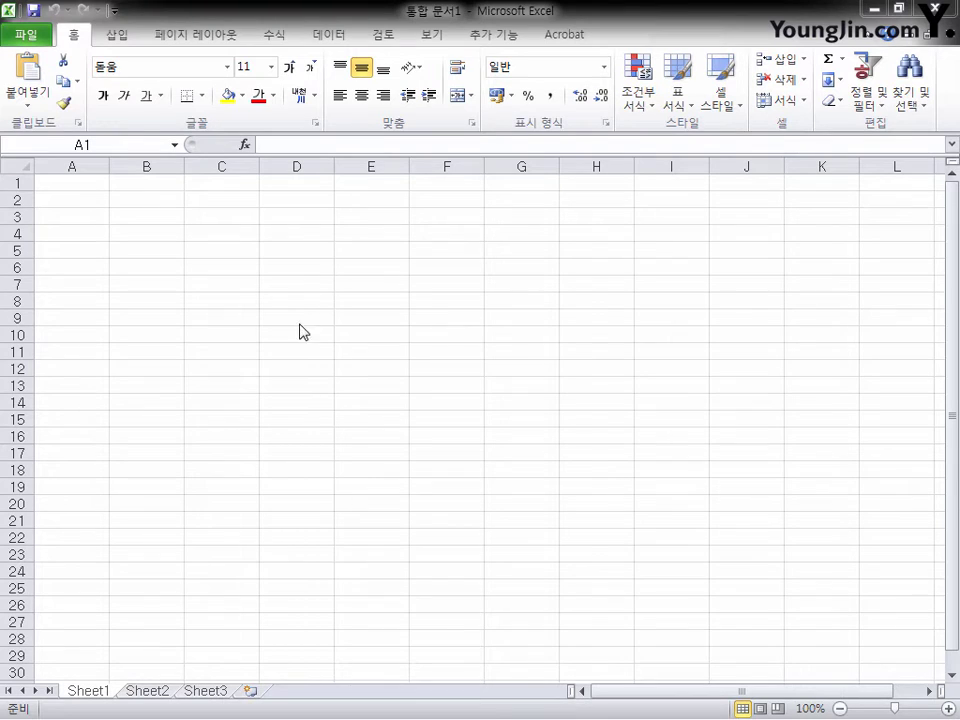
# Review the default font and font size options for new workbooks and accept them.
pyautogui.click(28, 34)
pyautogui.click(70, 435)
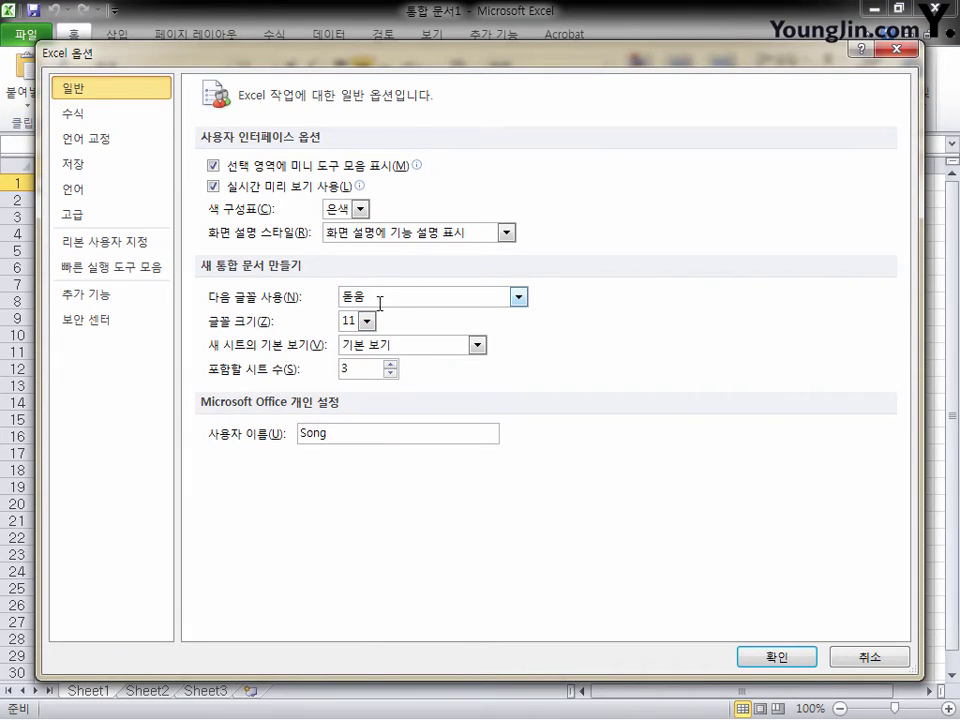
pyautogui.click(765, 658)
pyautogui.click(441, 356)
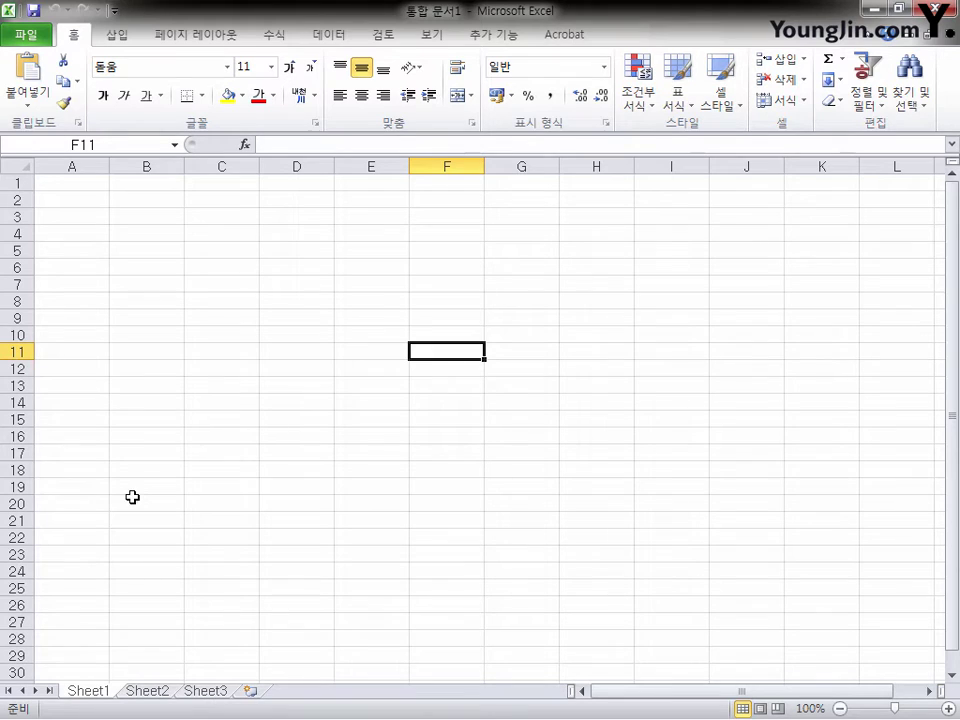
# Group Sheet1 through Sheet3 and centre all their cells horizontally.
pyautogui.keyDown('shift'); pyautogui.click(212, 696); pyautogui.keyUp('shift')
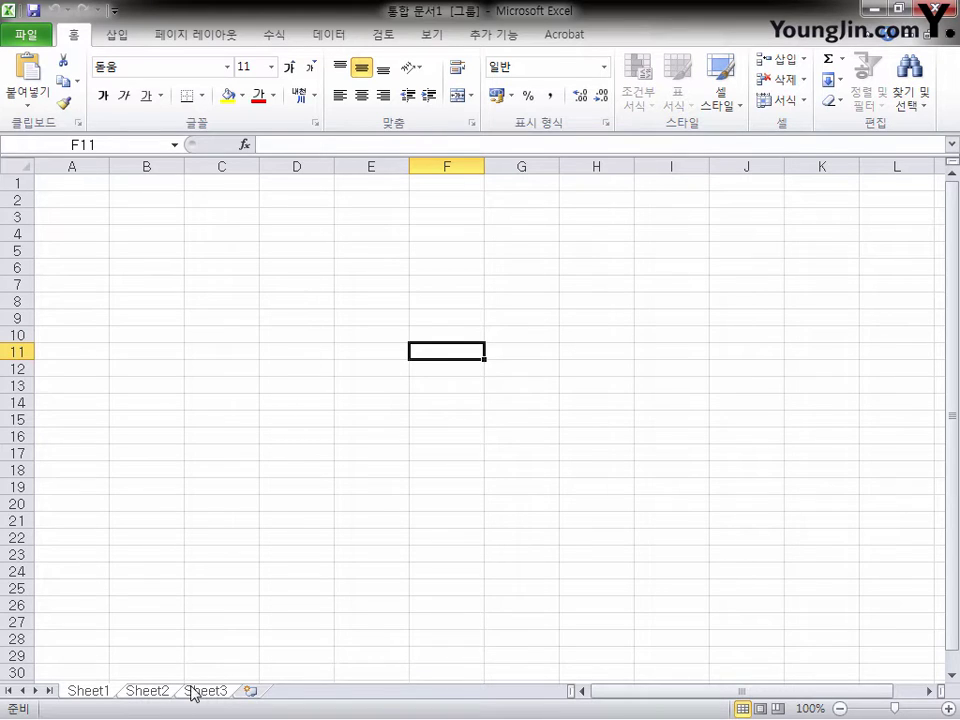
pyautogui.click(25, 166)
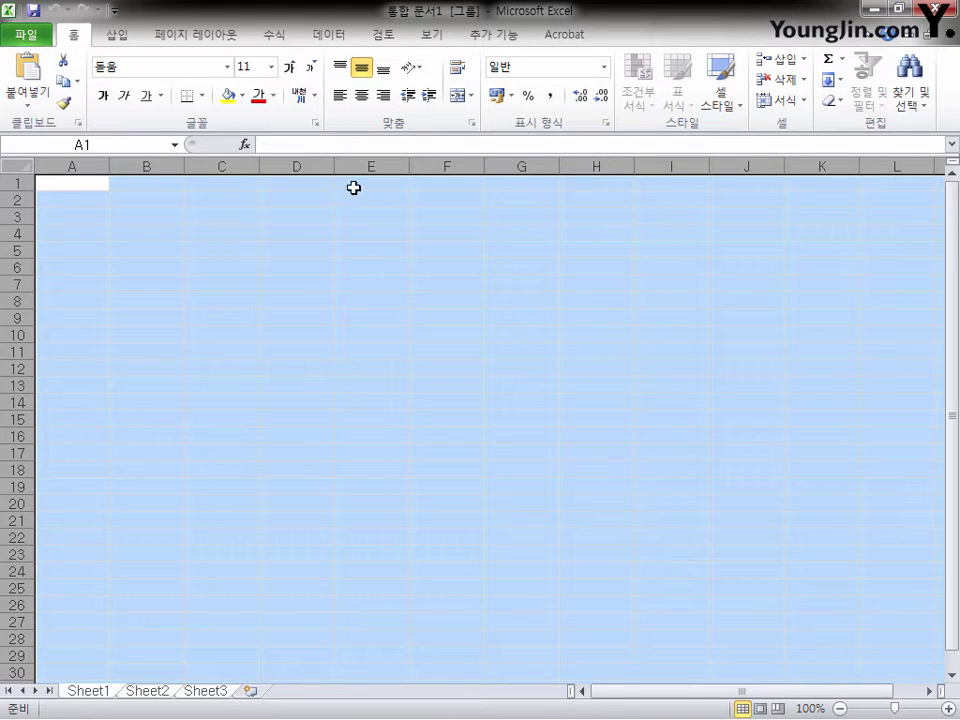
pyautogui.click(362, 100)
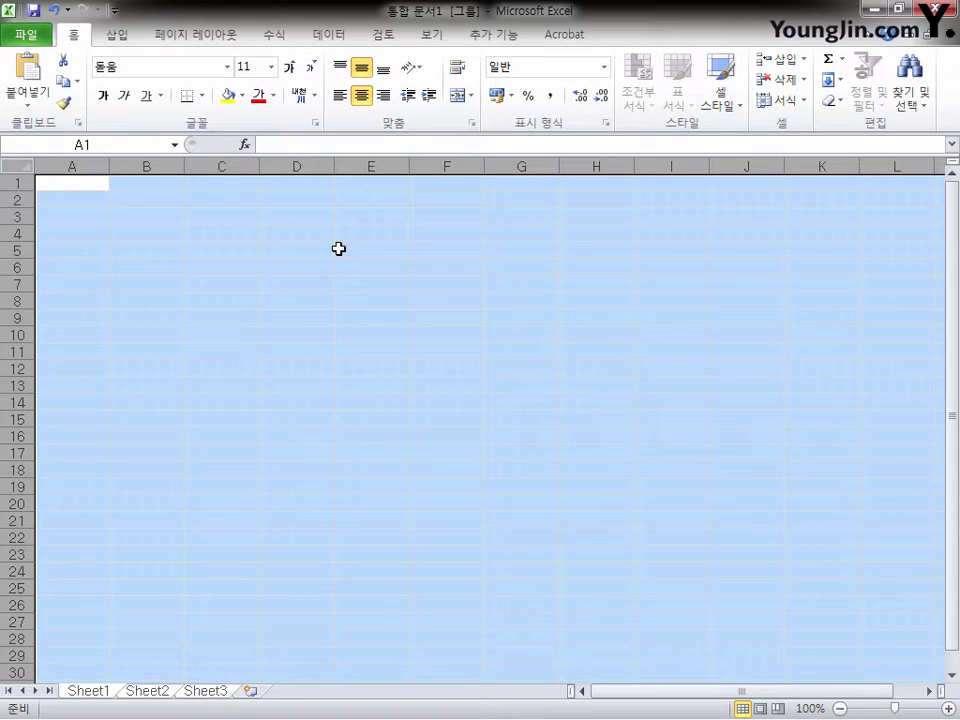
# Set the width of column A to 1 on the grouped sheets.
pyautogui.click(79, 166)
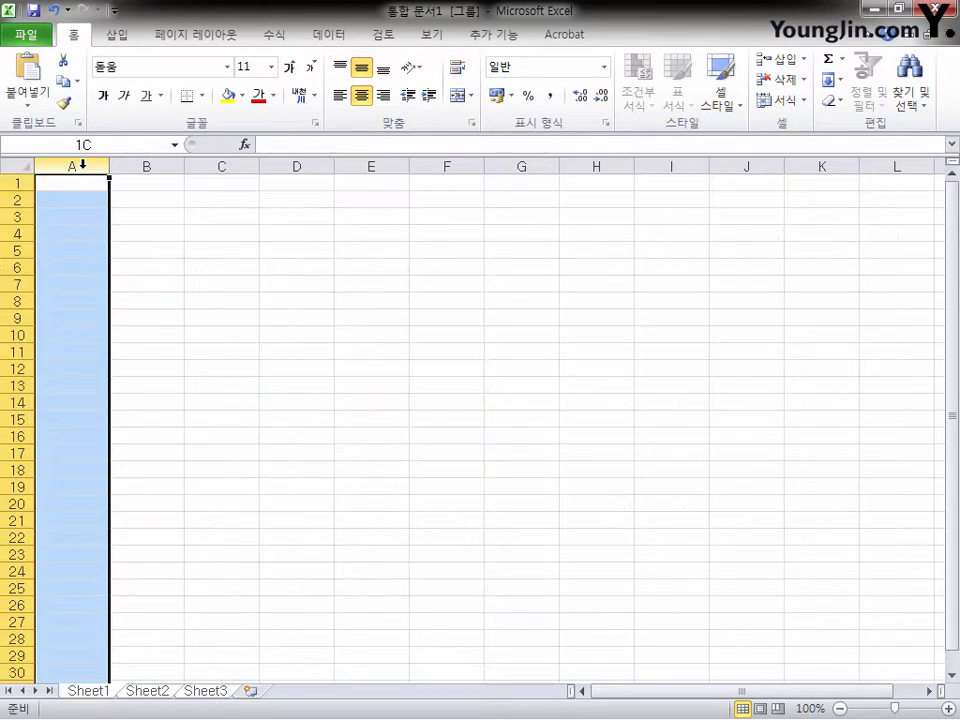
pyautogui.rightClick(80, 164)
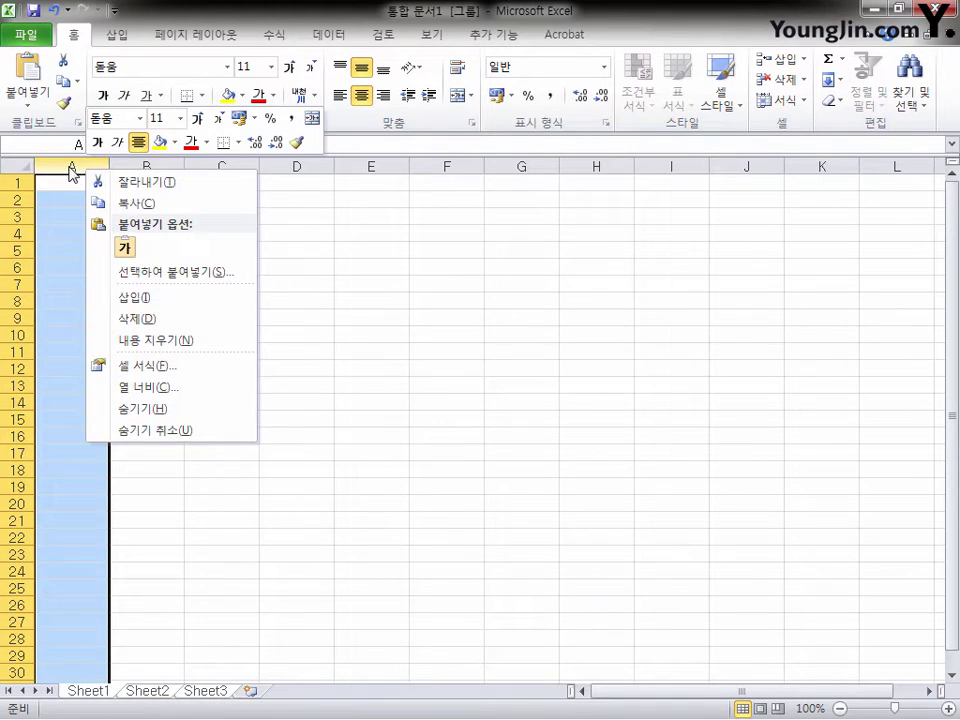
pyautogui.click(82, 164)
pyautogui.rightClick(82, 165)
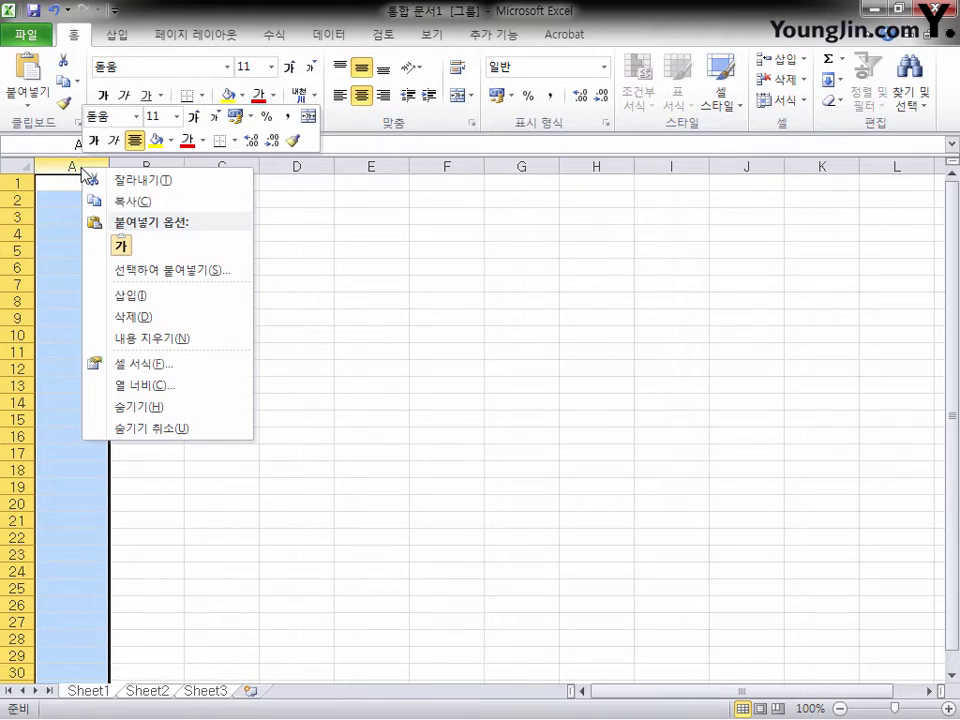
pyautogui.click(178, 392)
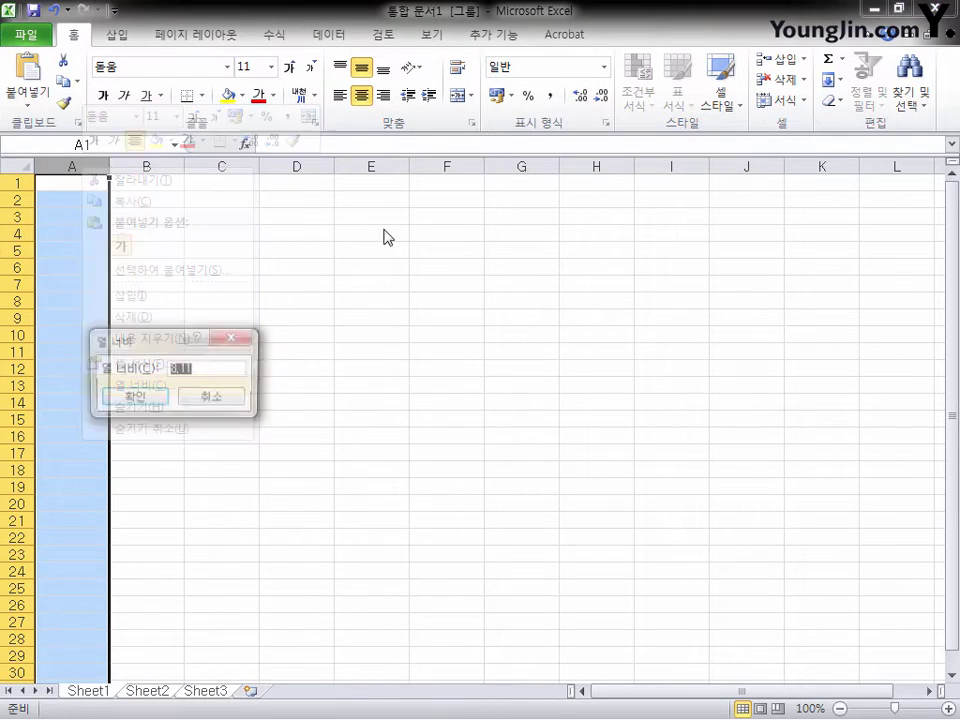
pyautogui.moveTo(178, 339); pyautogui.dragTo(264, 339)
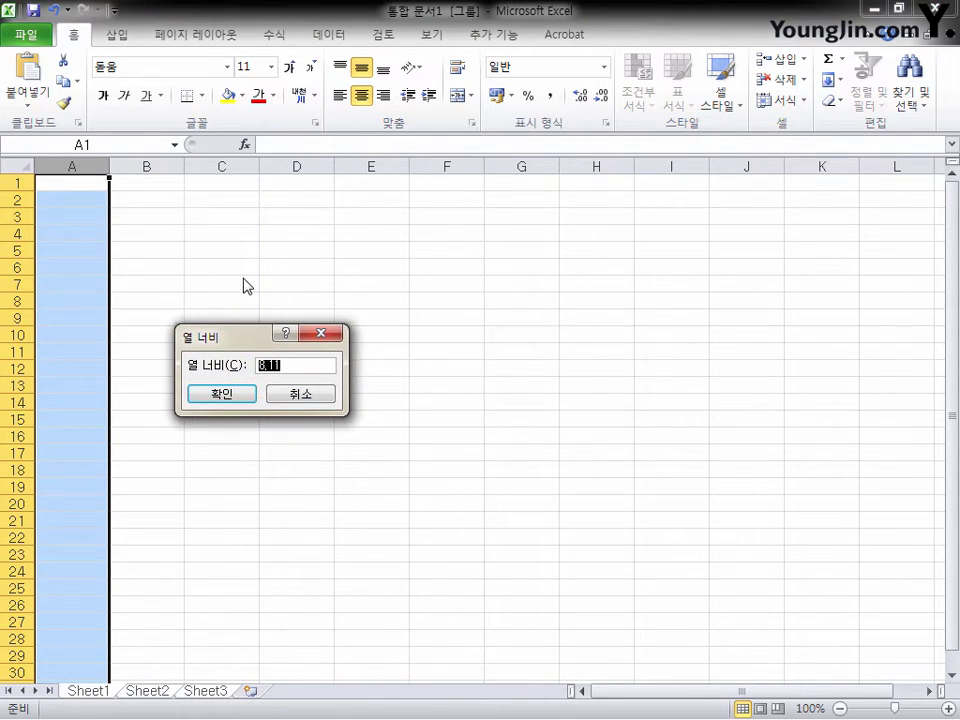
pyautogui.write('1')
pyautogui.click(230, 398)
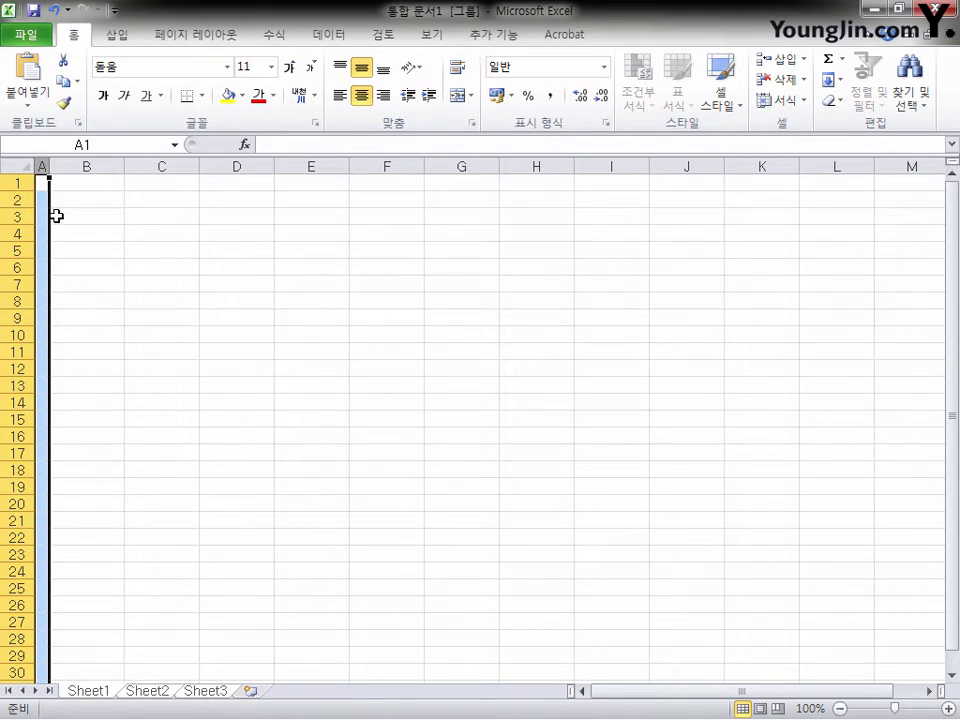
# Ungroup the sheets and check Sheet3 before returning to Sheet1.
pyautogui.rightClick(108, 697)
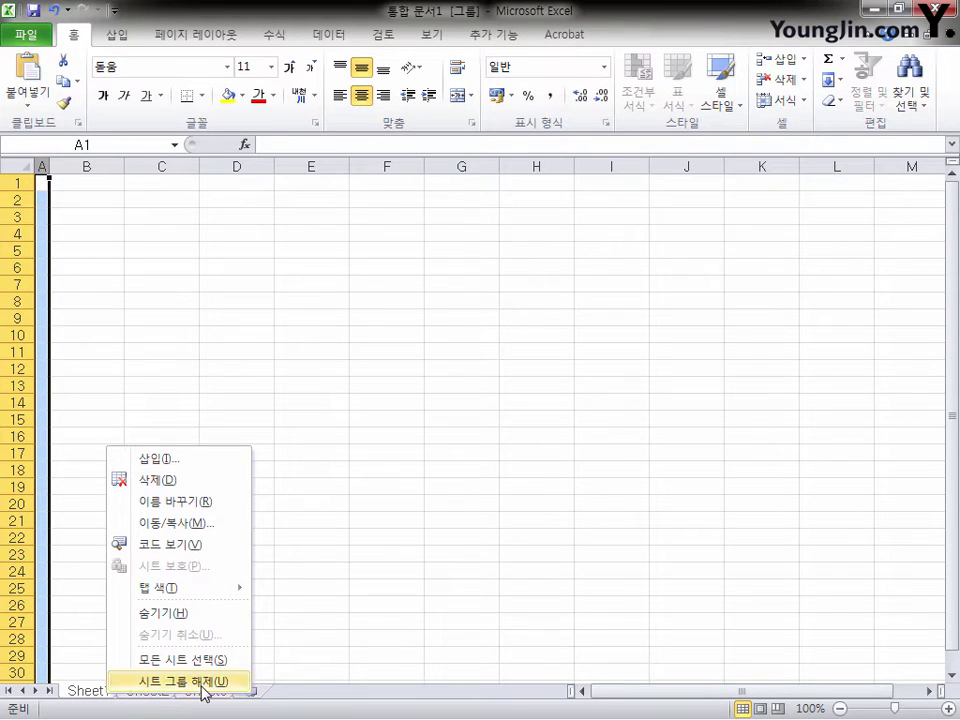
pyautogui.click(203, 683)
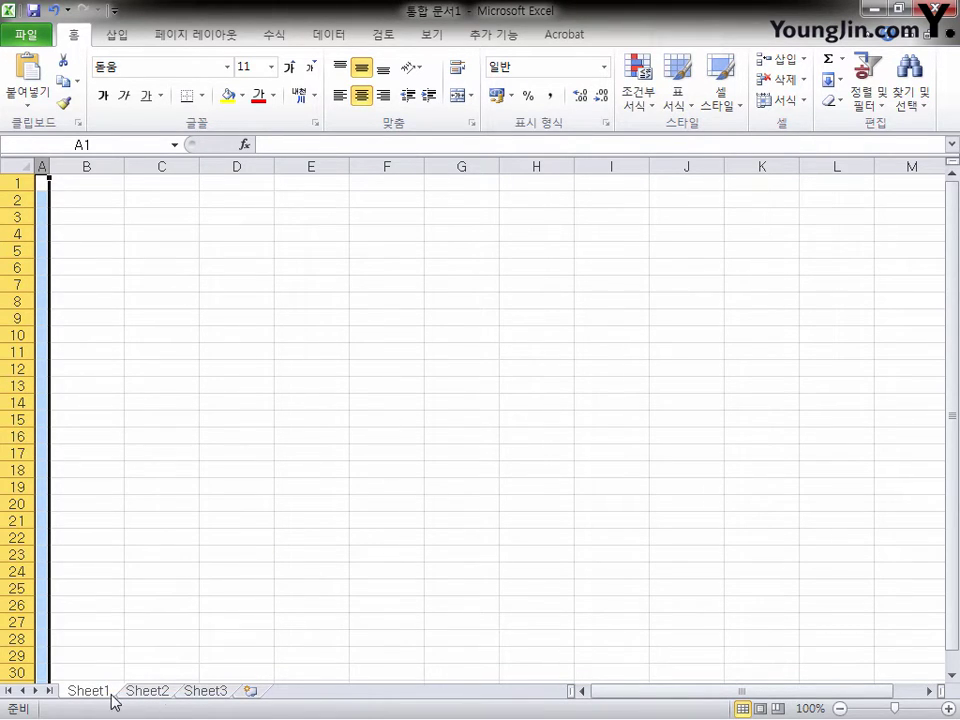
pyautogui.click(212, 692)
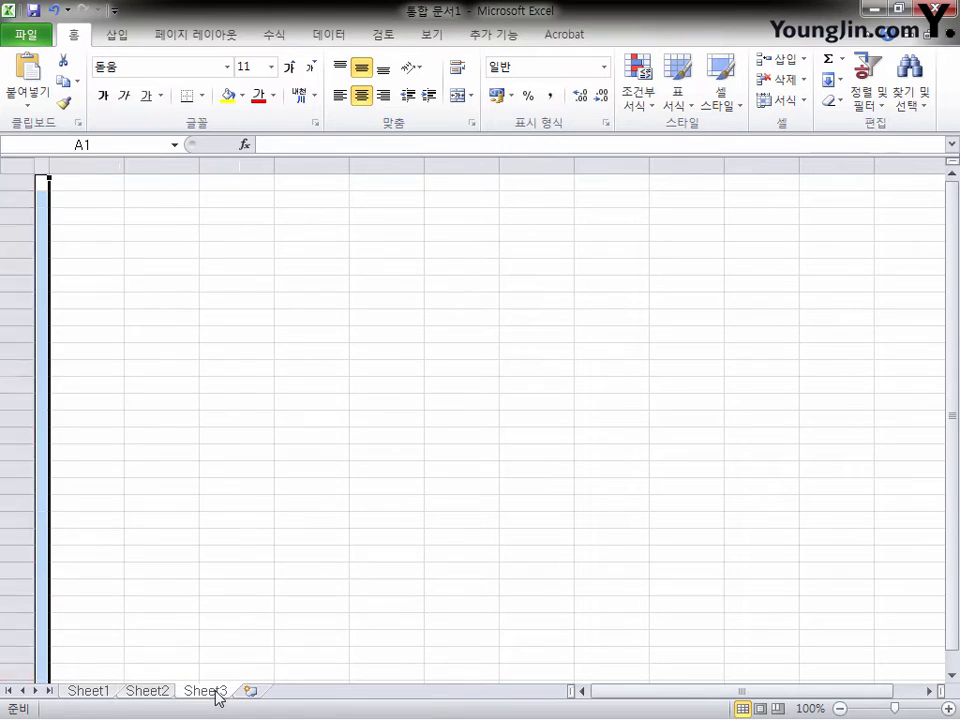
pyautogui.click(103, 694)
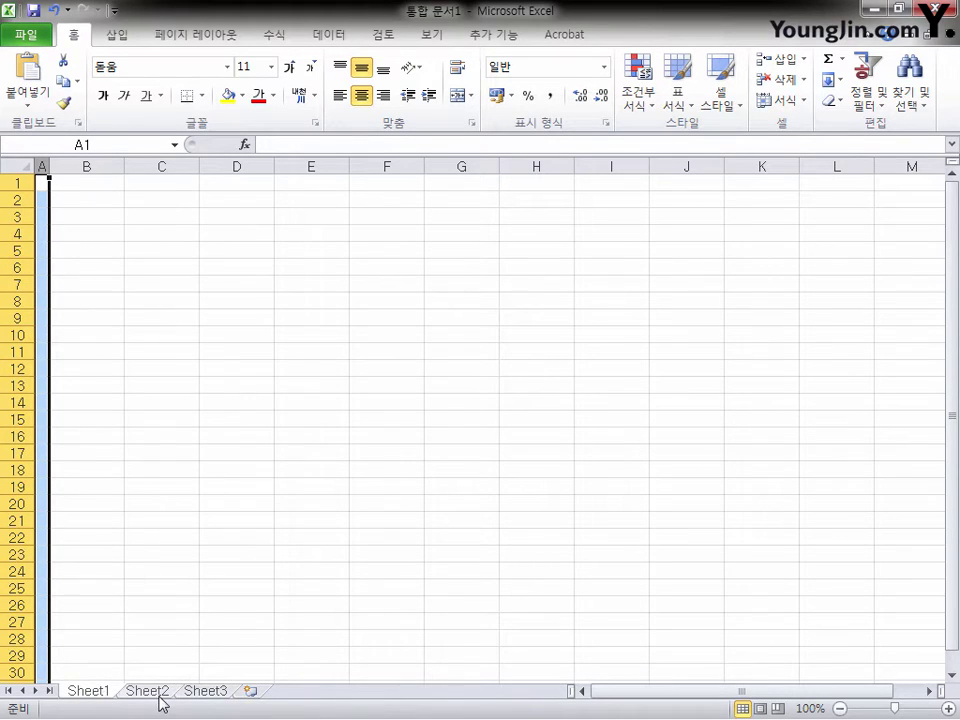
# Rename Sheet1, Sheet2 and Sheet3 as 제1작업, 제2작업 and 제3작업.
pyautogui.doubleClick(102, 692)
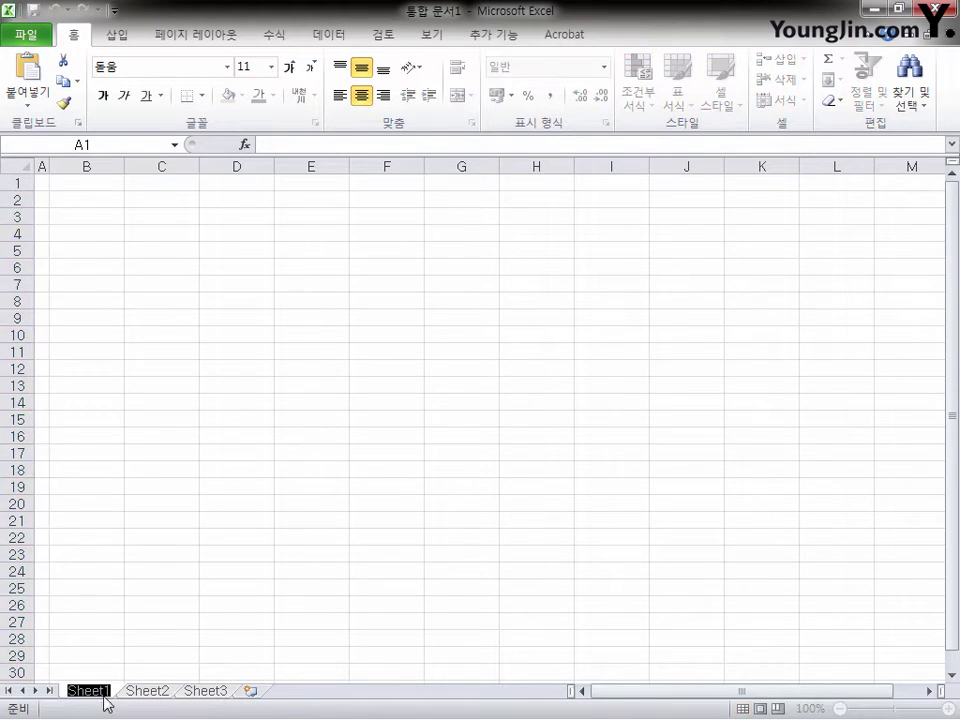
pyautogui.write('제1작업')
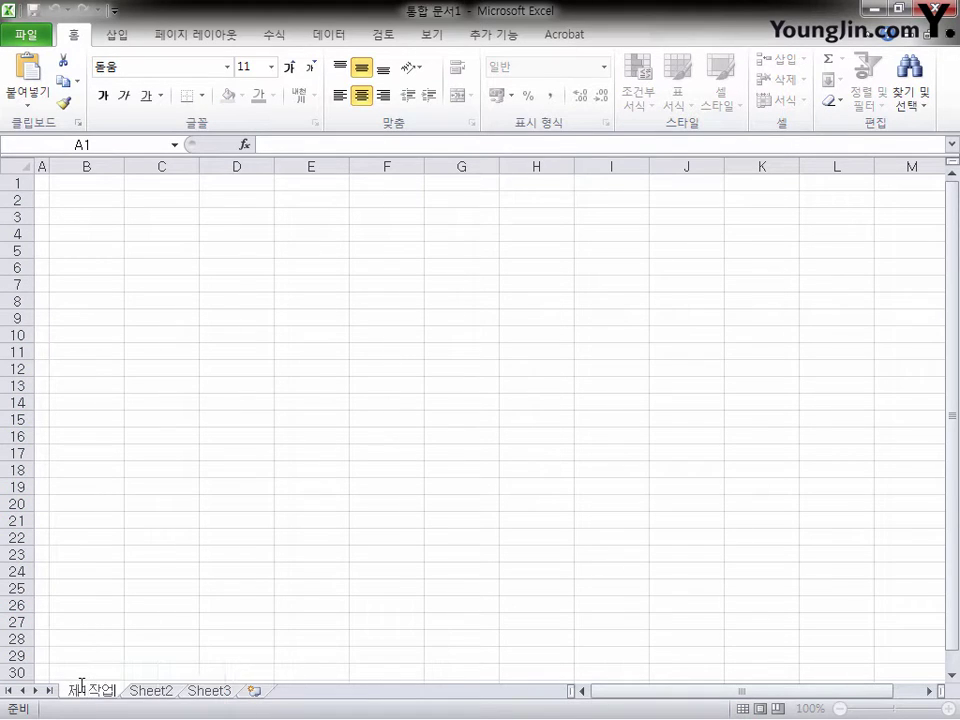
pyautogui.press('Return')
pyautogui.doubleClick(156, 692)
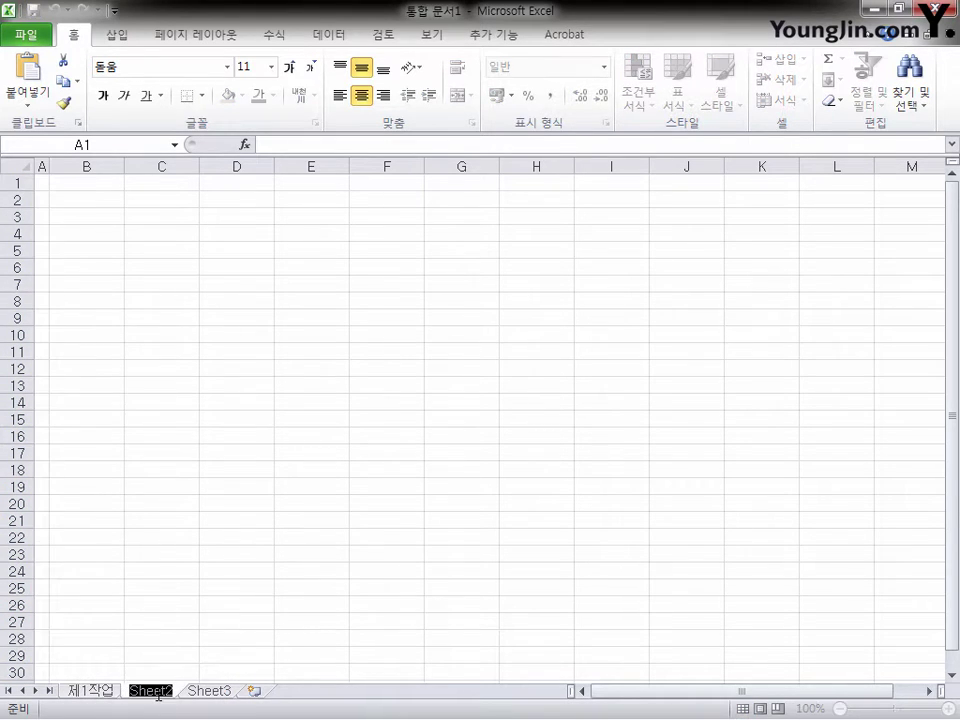
pyautogui.write('제2')
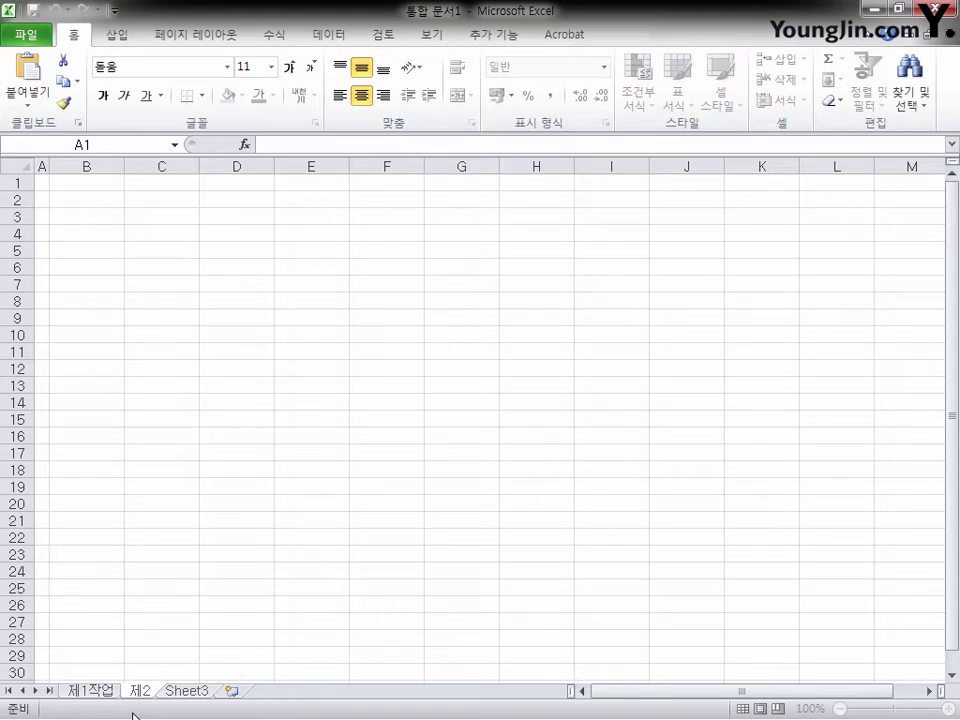
pyautogui.write('작업')
pyautogui.doubleClick(216, 692)
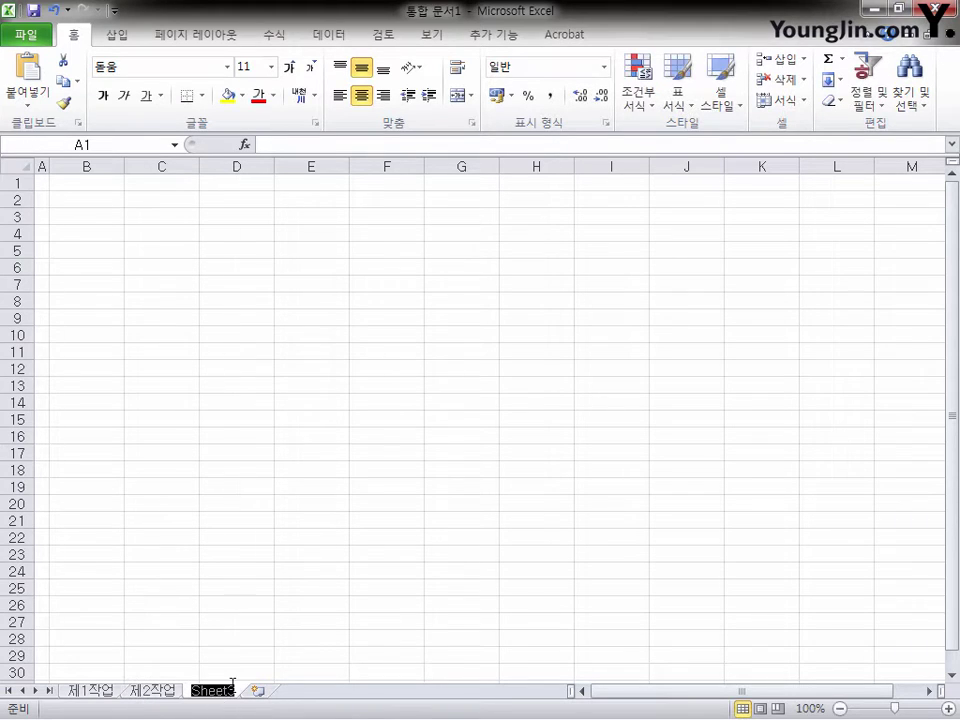
pyautogui.write('제3작업')
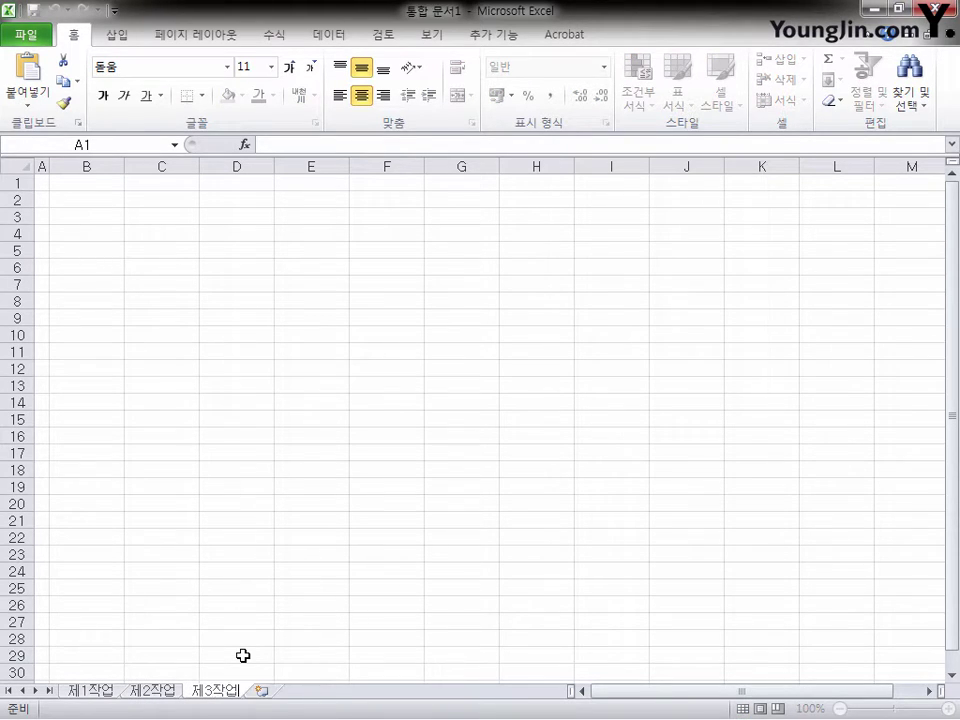
pyautogui.press('Return')
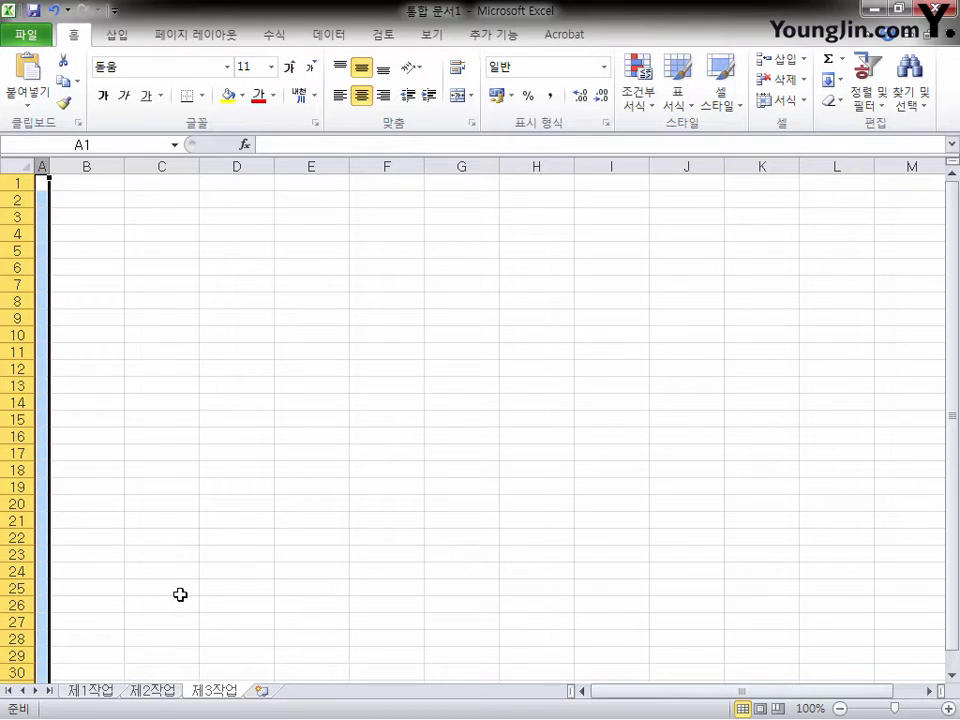
# Save the workbook in the ITQ folder as an .xlsx file named with the examinee number, a hyphen and the examinee's name.
pyautogui.click(93, 233)
pyautogui.click(35, 38)
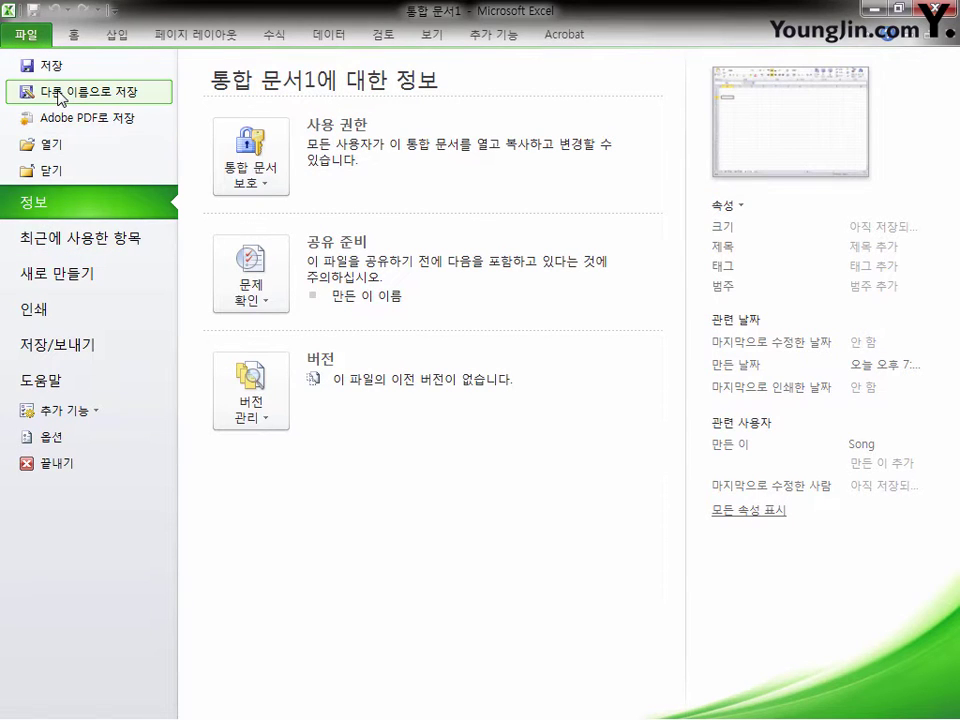
pyautogui.click(73, 34)
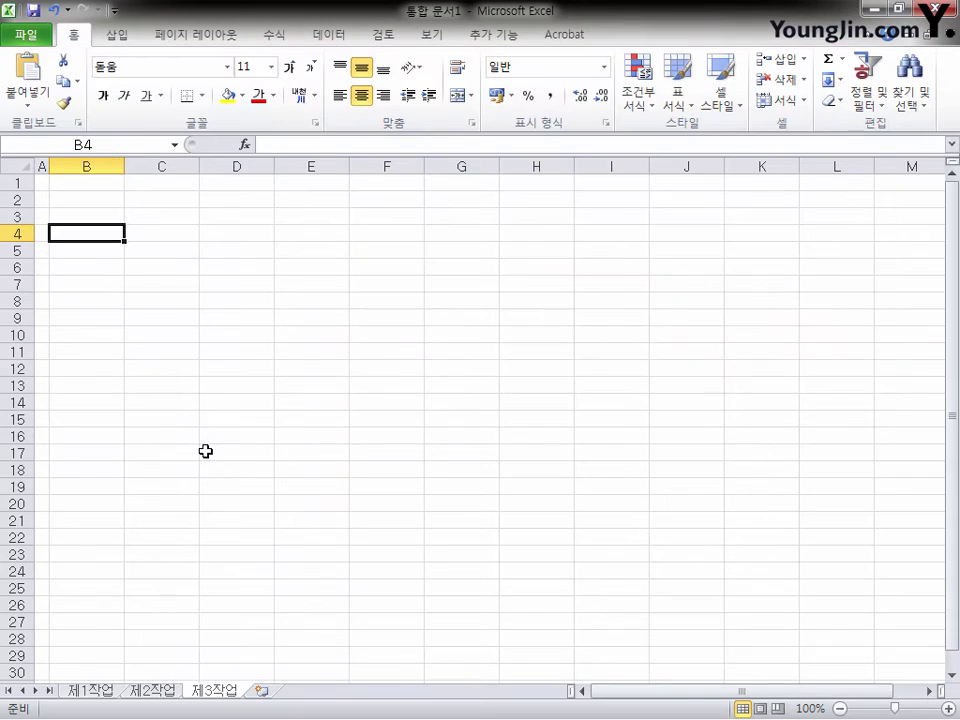
pyautogui.click(35, 14)
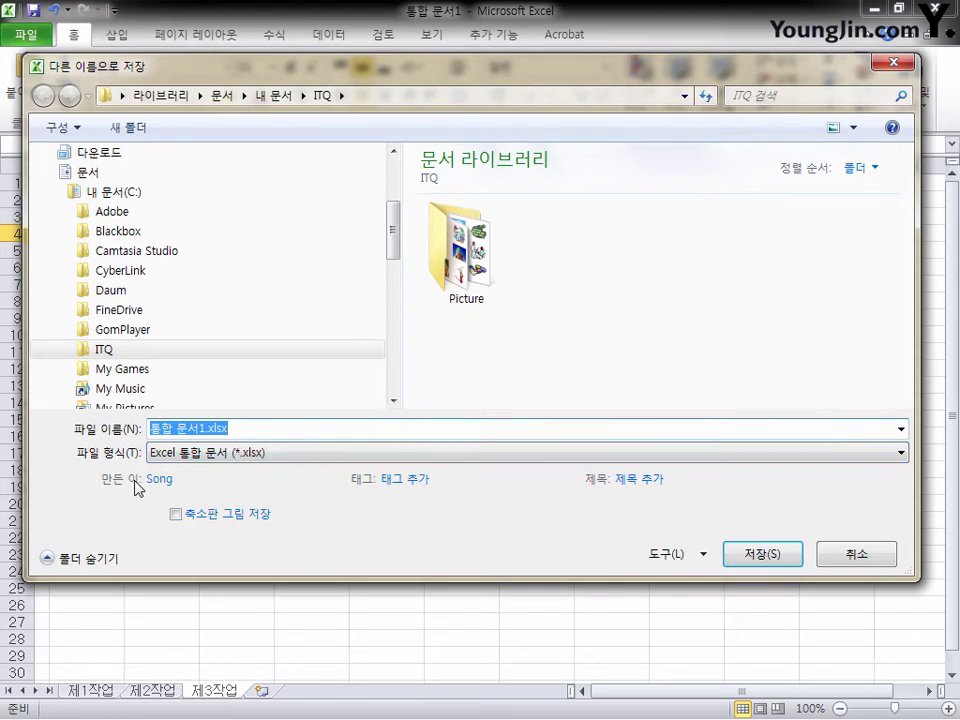
pyautogui.write('20163010-홍길동')
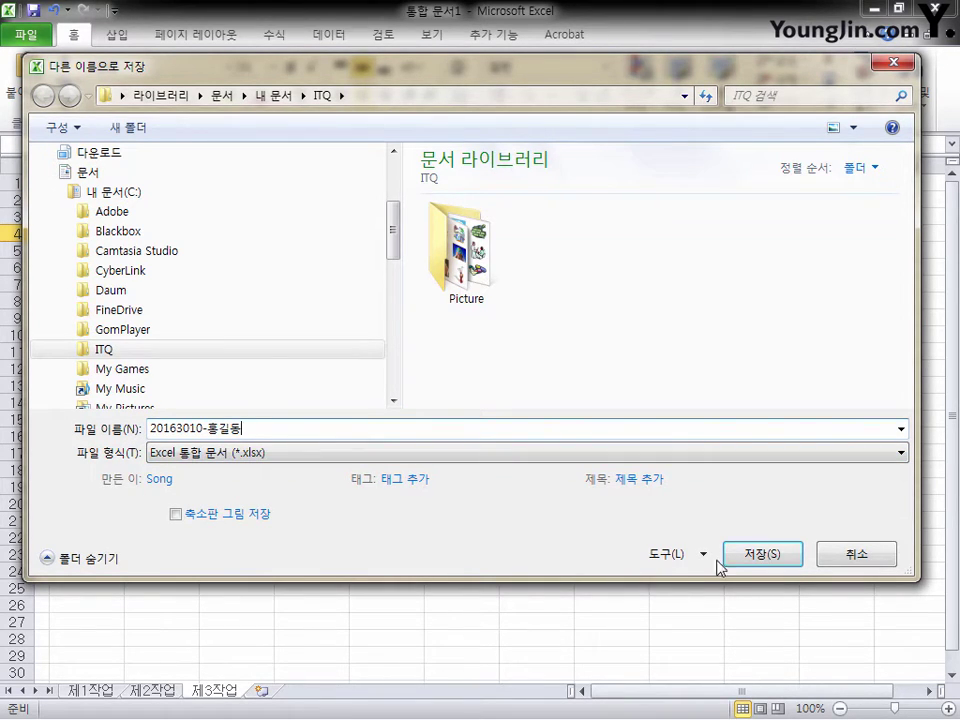
pyautogui.click(781, 559)
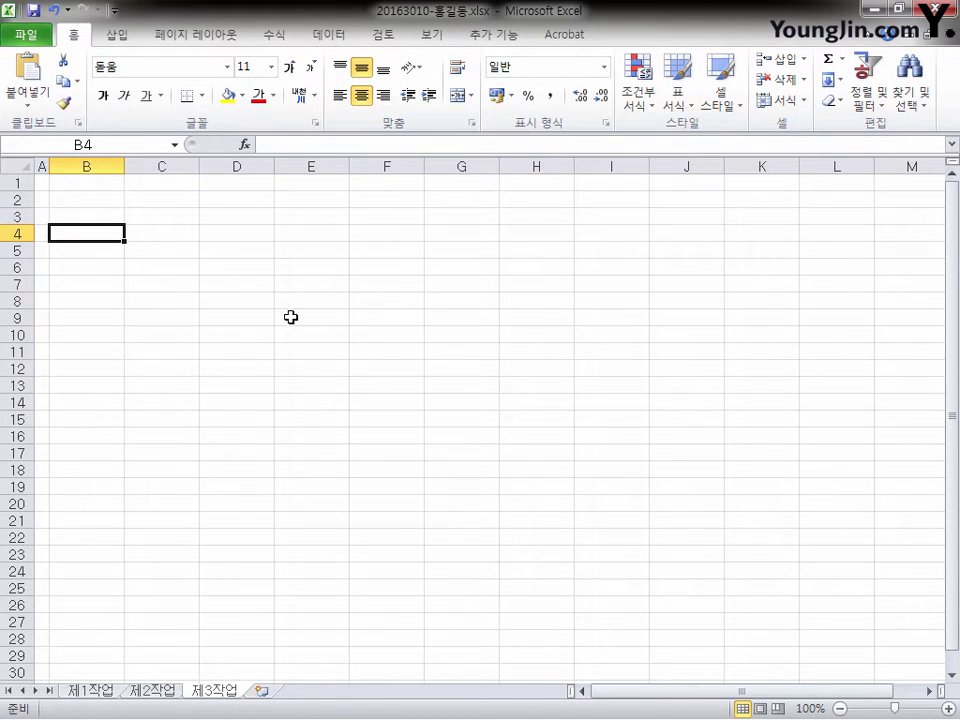
# On the 제1작업 sheet, right-align the 기본급 values in F5:F12 and the 수당 values in H5:H12.
pyautogui.click(91, 690)
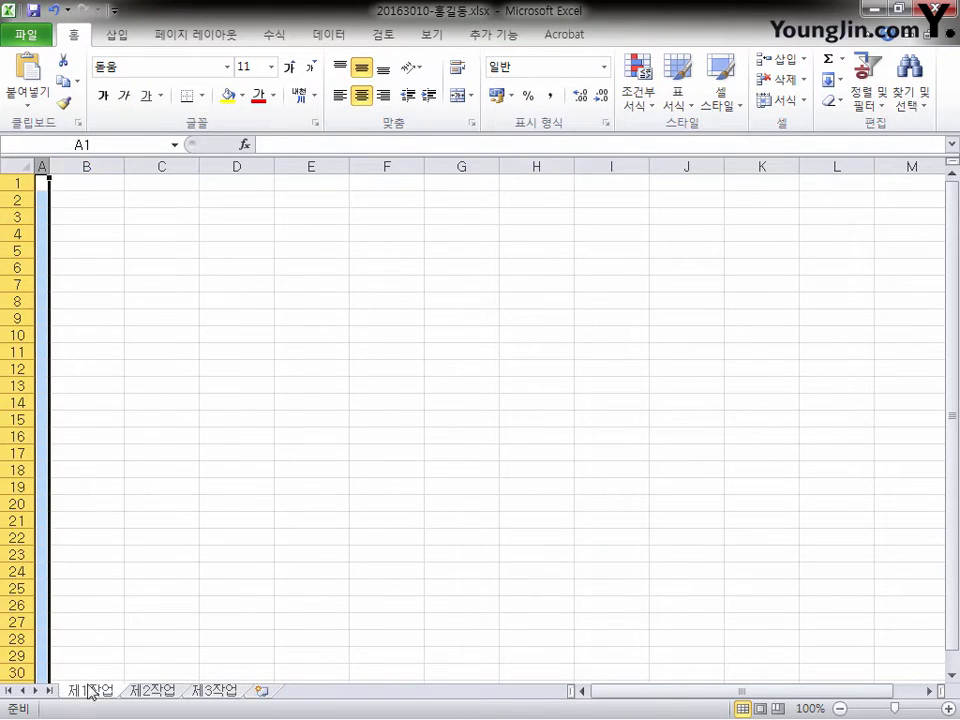
pyautogui.click(86, 234)
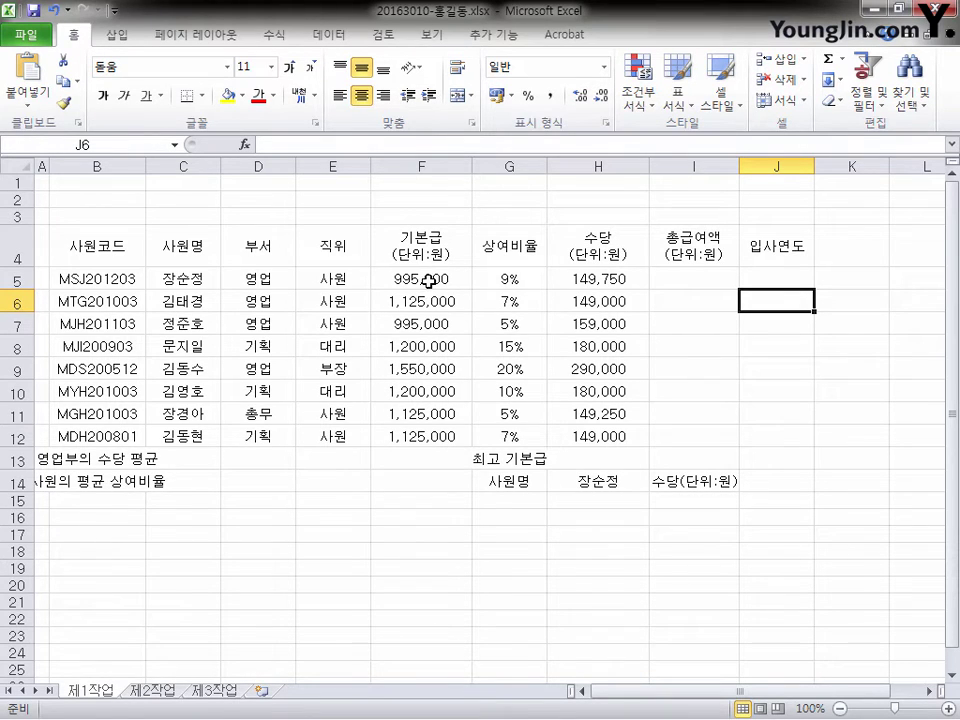
pyautogui.moveTo(443, 280); pyautogui.dragTo(440, 437)
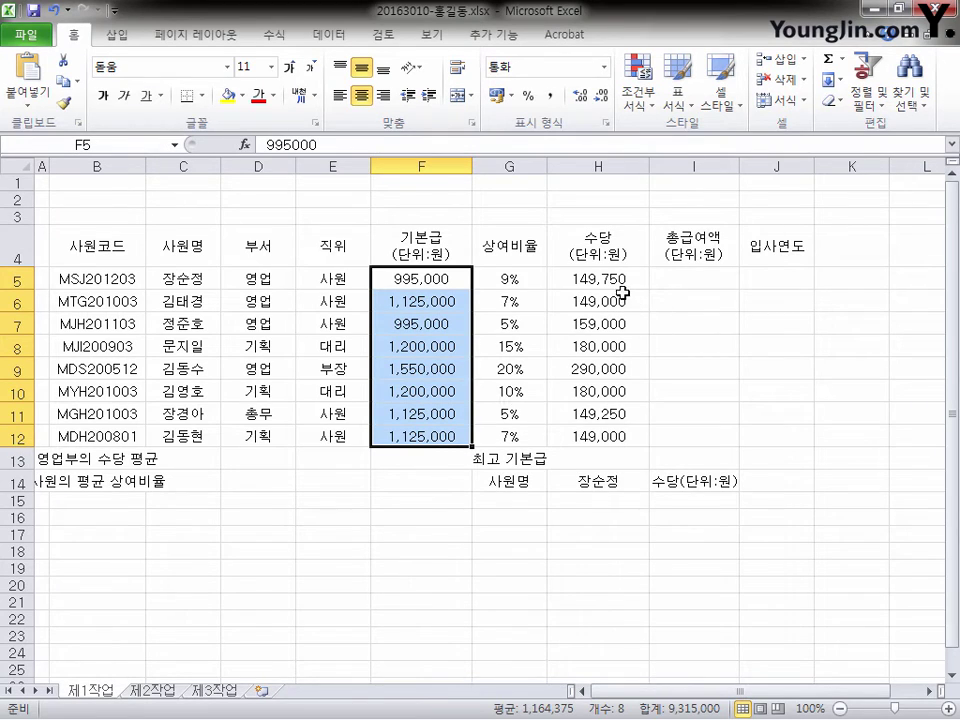
pyautogui.moveTo(615, 278); pyautogui.dragTo(600, 436)
pyautogui.click(383, 95)
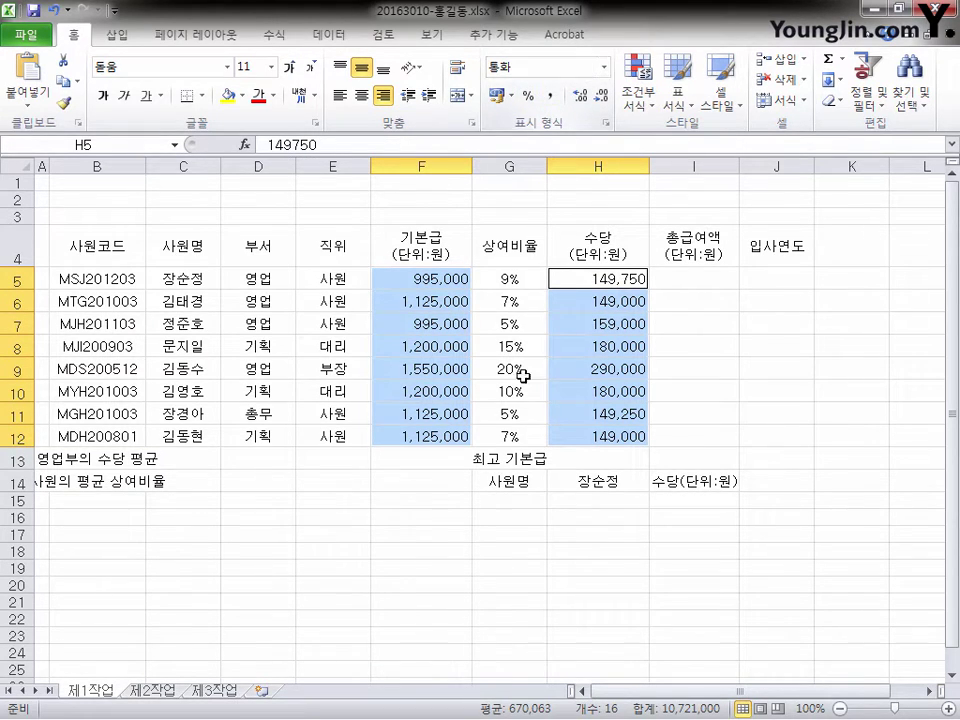
# Apply the accounting (회계) number format with 0 decimals and no currency symbol to F5:F12 and H5:H12.
pyautogui.hotkey('ctrl', '1')
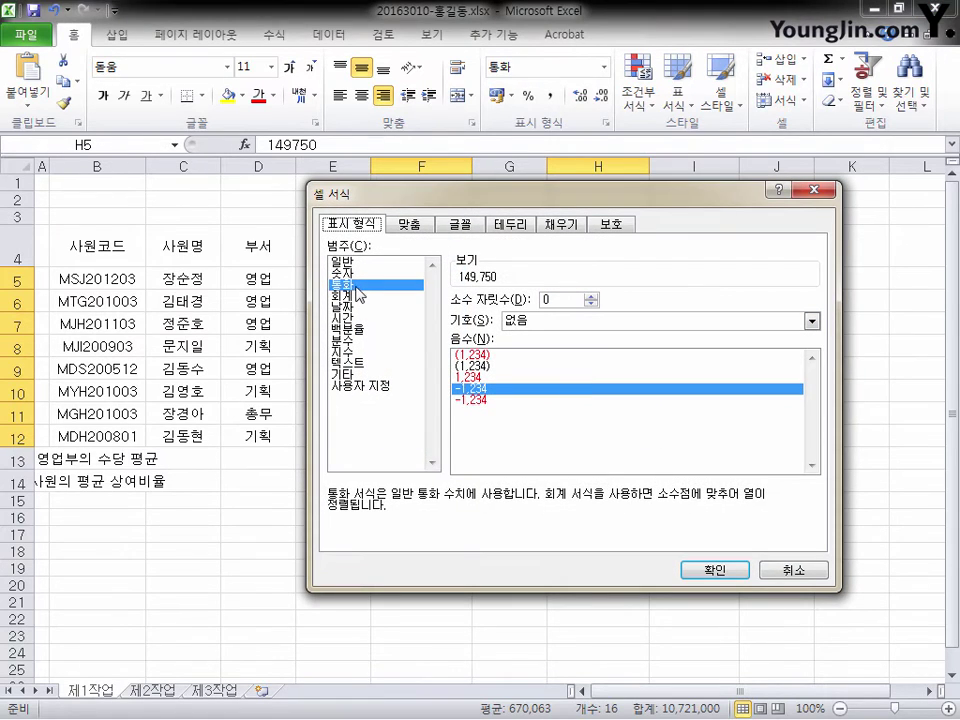
pyautogui.click(432, 297)
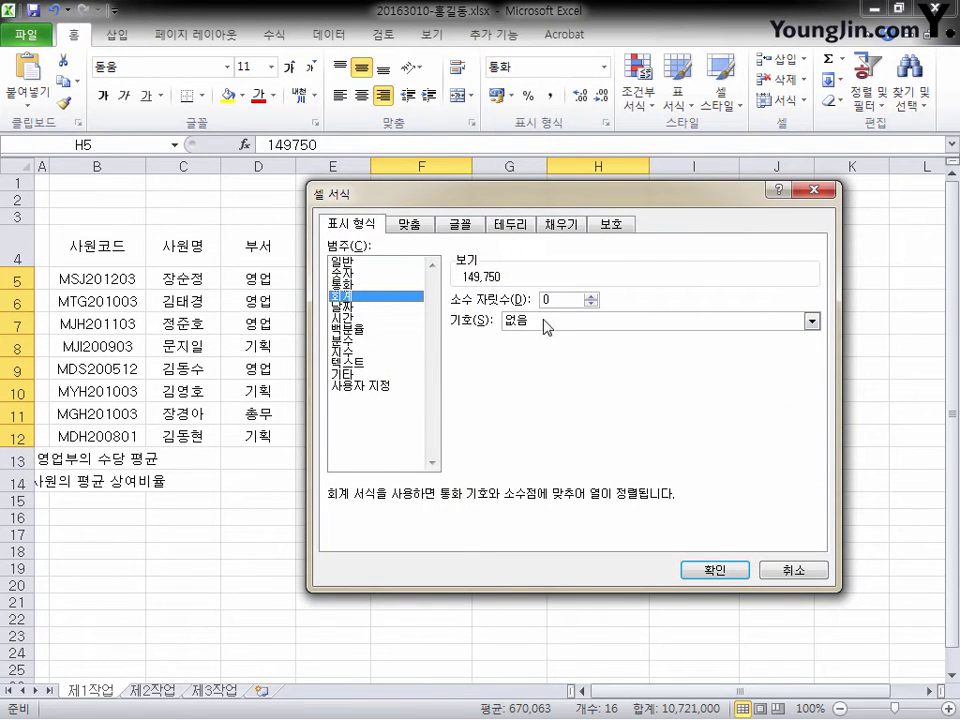
pyautogui.click(738, 571)
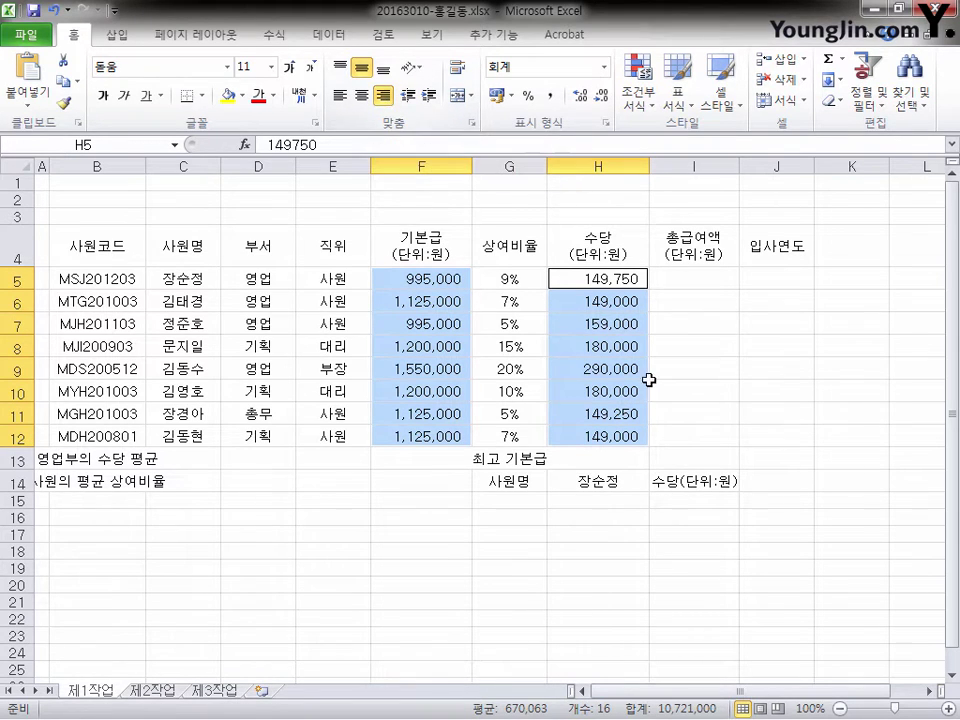
pyautogui.click(628, 348)
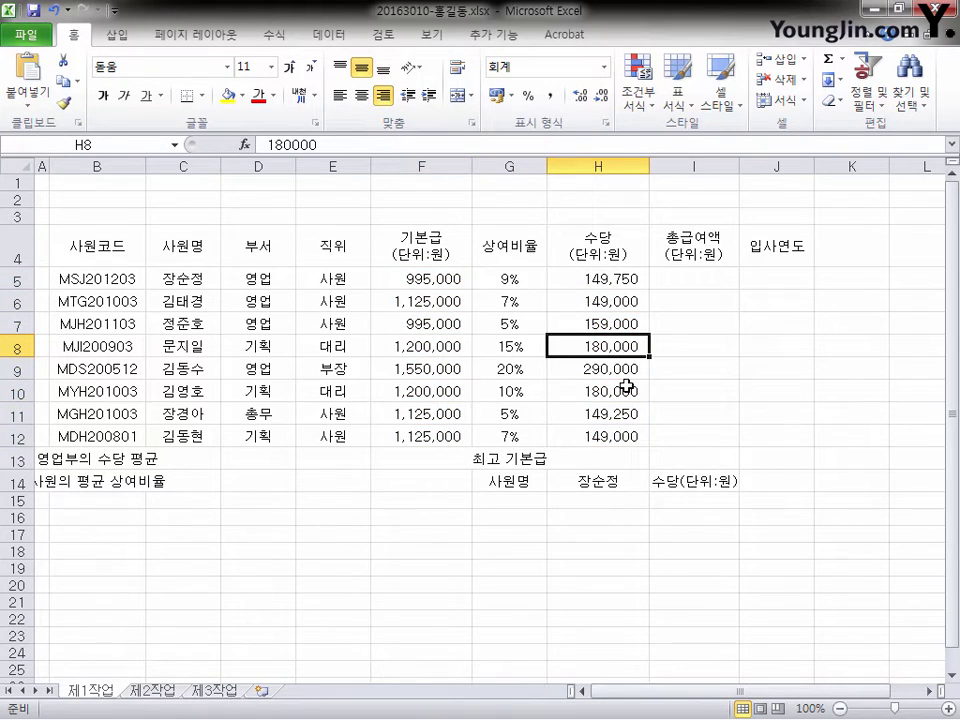
# Re-enter the first 상여비율 value in G5 as 9%, keeping the percentage format of G5:G12.
pyautogui.moveTo(516, 280); pyautogui.dragTo(512, 432)
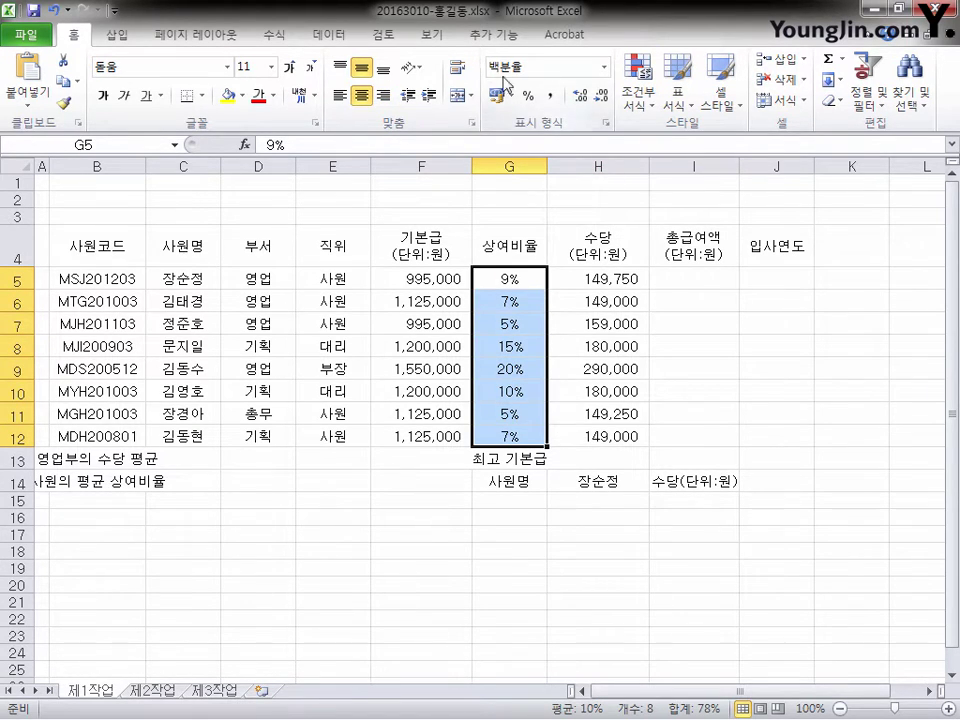
pyautogui.click(512, 277)
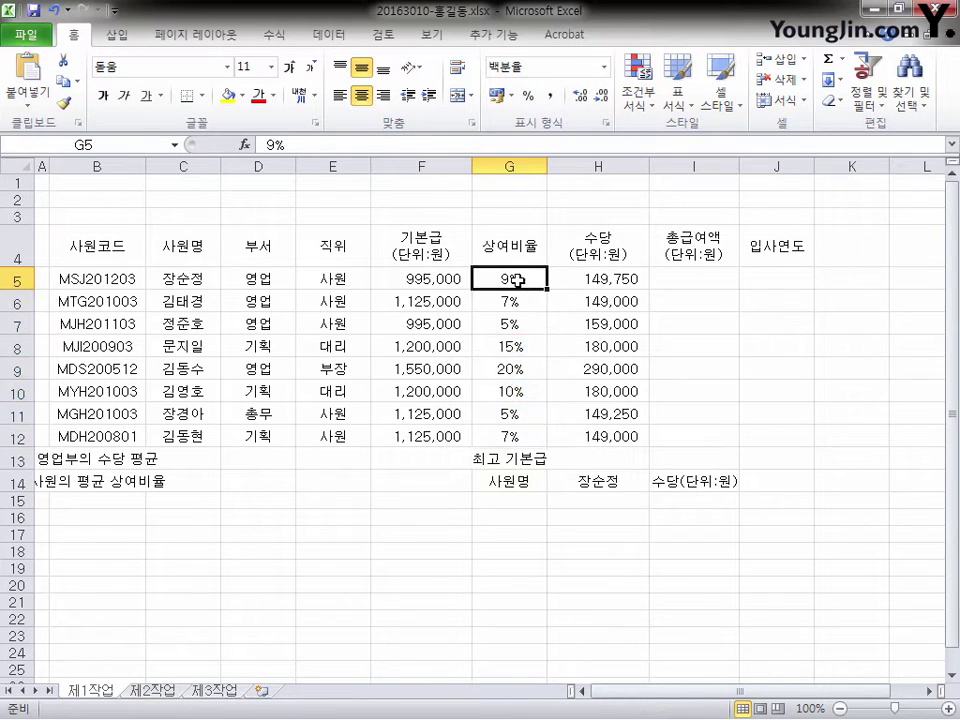
pyautogui.moveTo(309, 145); pyautogui.dragTo(21, 169)
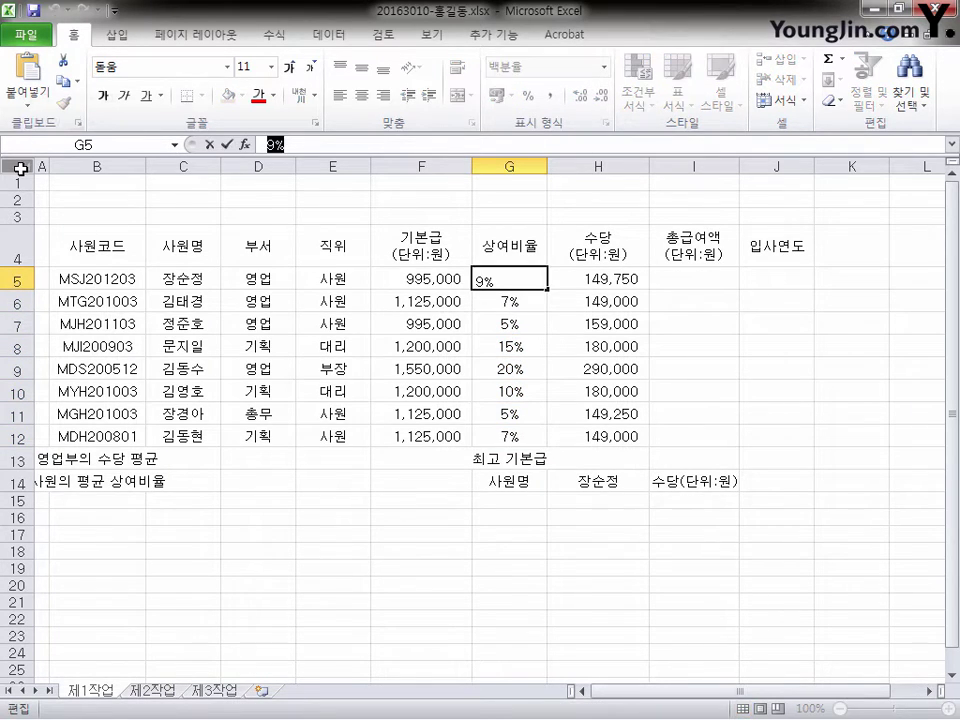
pyautogui.write('9')
pyautogui.press('Return')
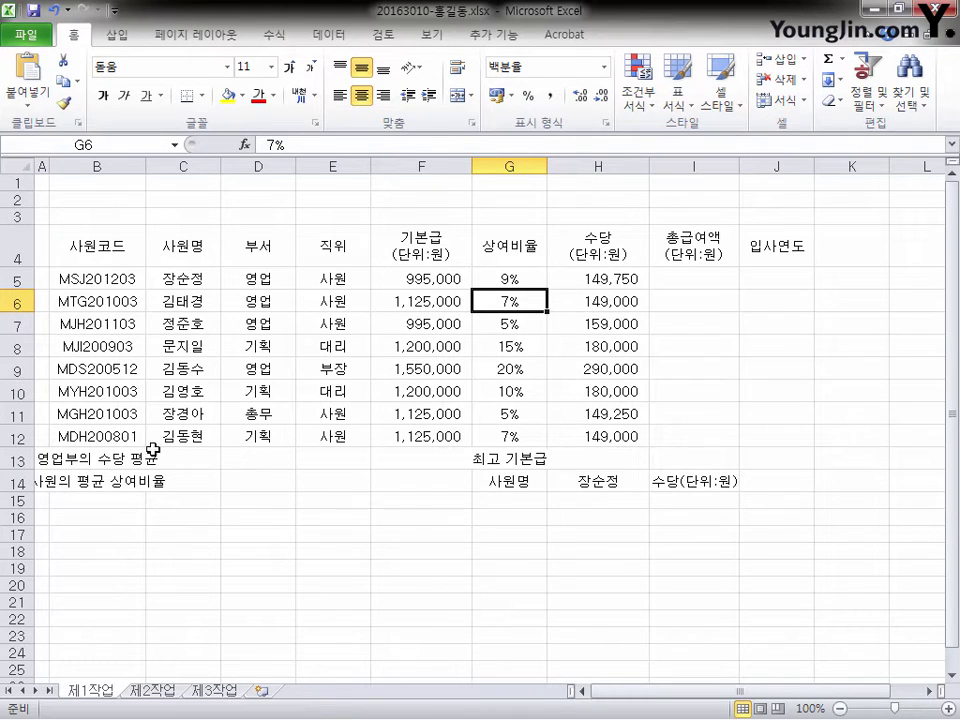
# Merge and center B13:D13, B14:D14, F13:F14 and G13:I13 as separate ranges.
pyautogui.click(107, 460)
pyautogui.moveTo(107, 461); pyautogui.dragTo(259, 460)
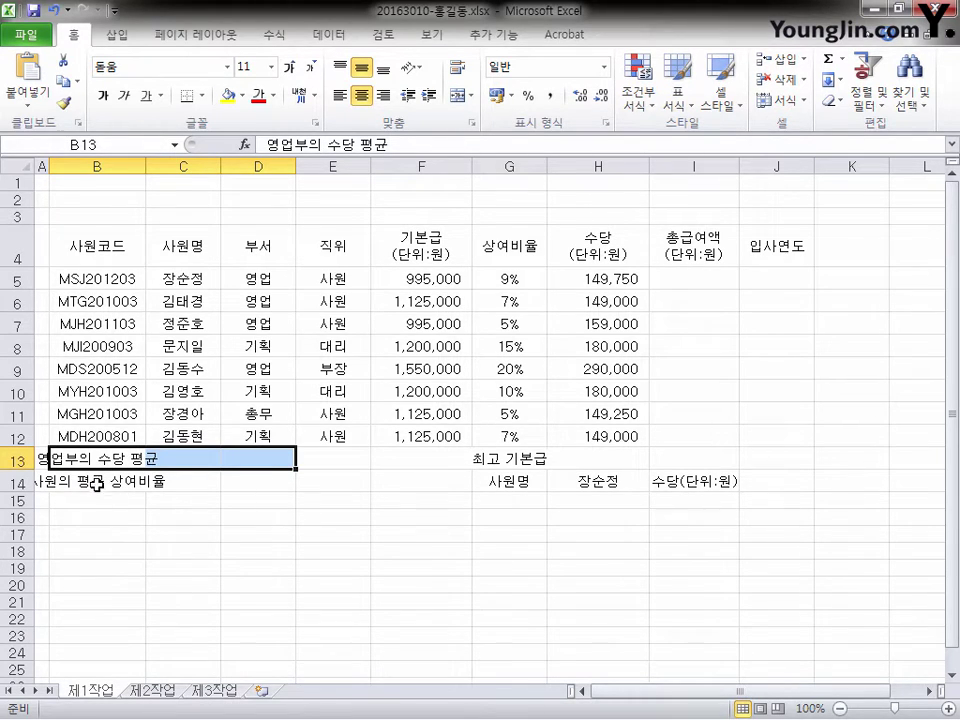
pyautogui.keyDown('ctrl'); pyautogui.moveTo(100, 480); pyautogui.dragTo(256, 481); pyautogui.keyUp('ctrl')
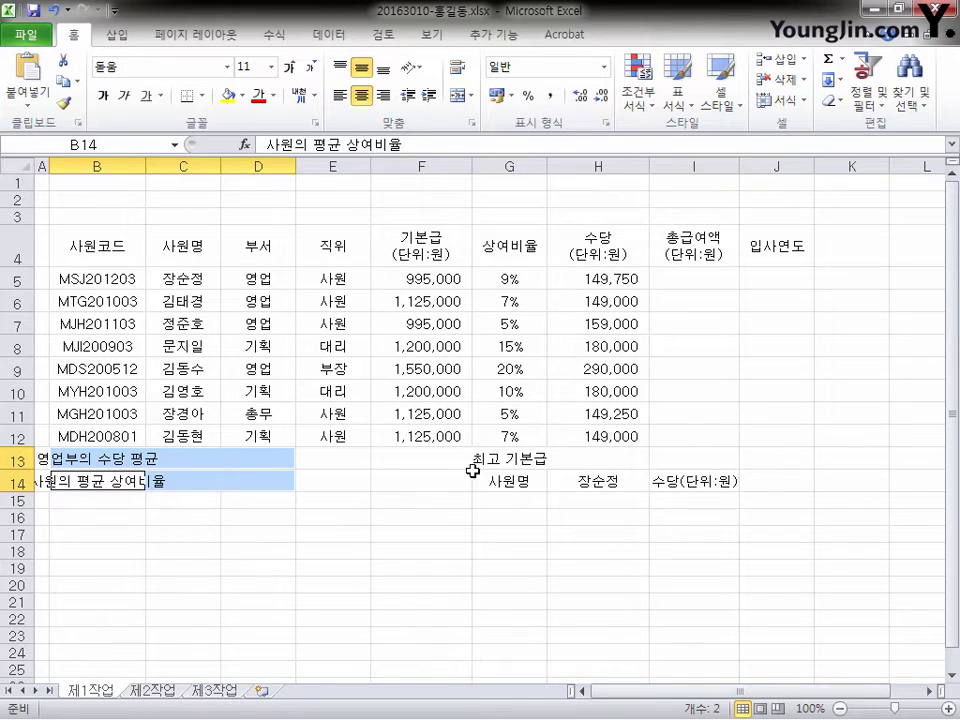
pyautogui.keyDown('ctrl'); pyautogui.moveTo(438, 457); pyautogui.dragTo(665, 457); pyautogui.keyUp('ctrl')
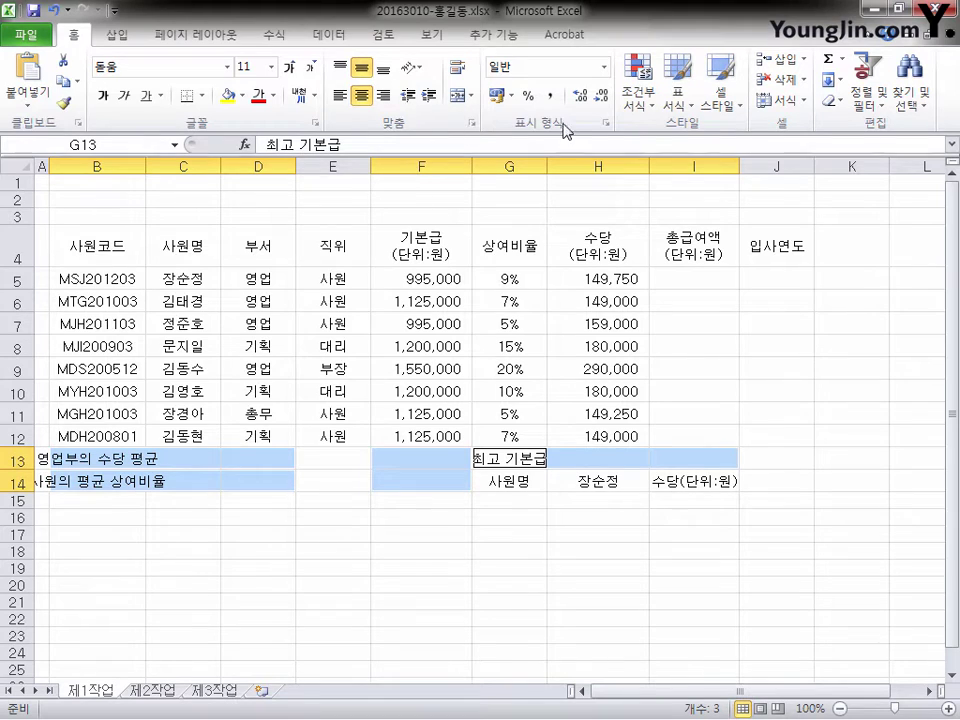
pyautogui.click(458, 95)
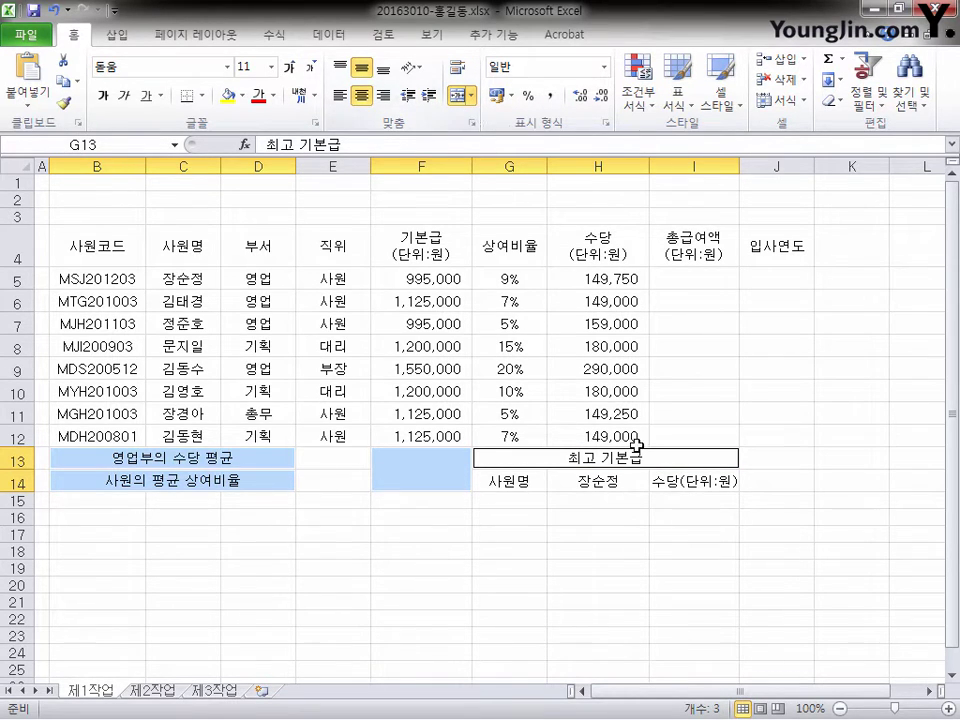
pyautogui.click(268, 458)
pyautogui.click(428, 468)
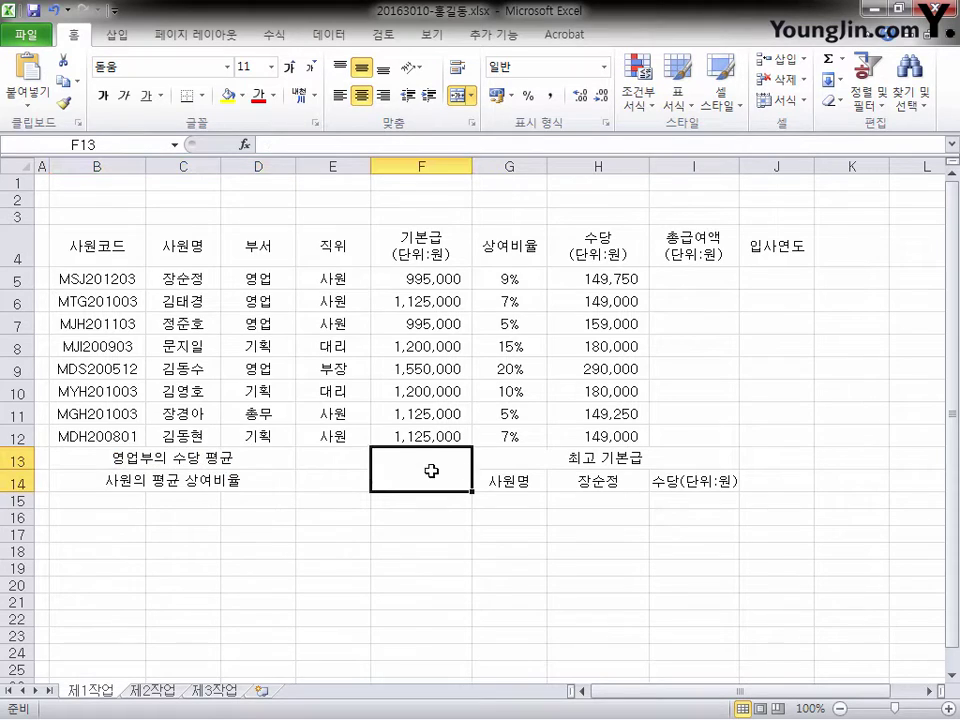
pyautogui.click(551, 466)
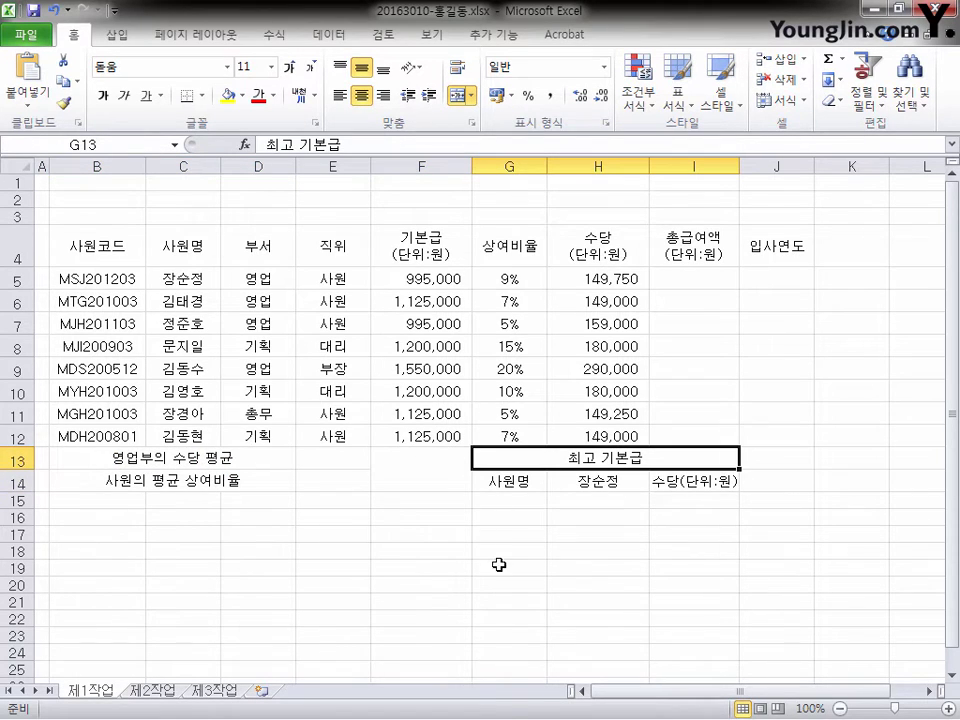
# Apply all borders plus a thick box border to B4:J4, B5:J12 and B13:J14 as separate blocks.
pyautogui.click(105, 245)
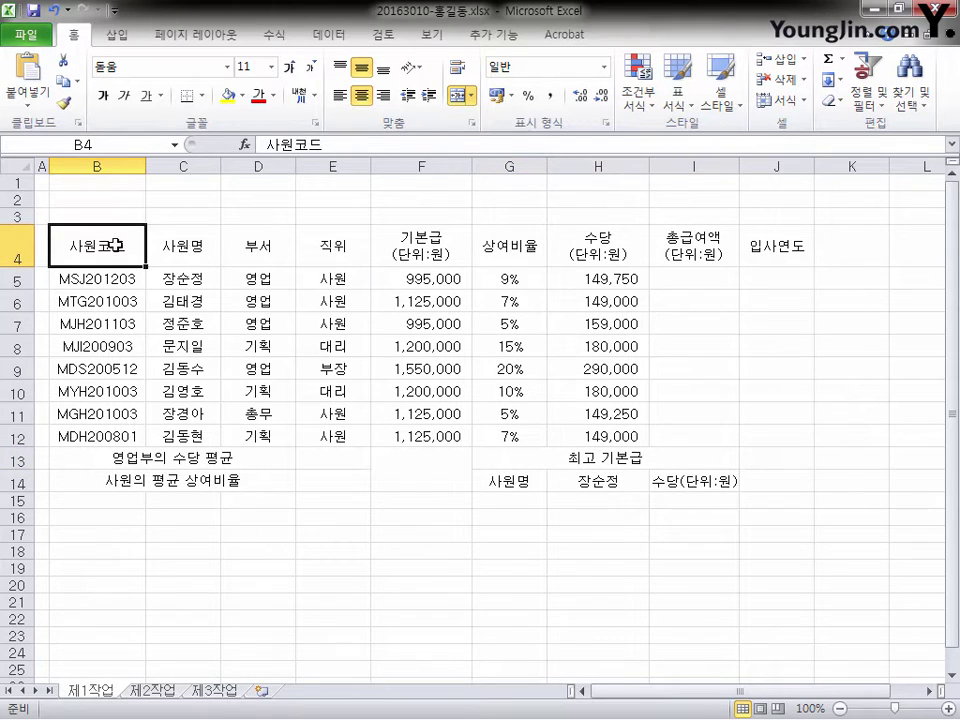
pyautogui.moveTo(117, 245); pyautogui.dragTo(772, 245)
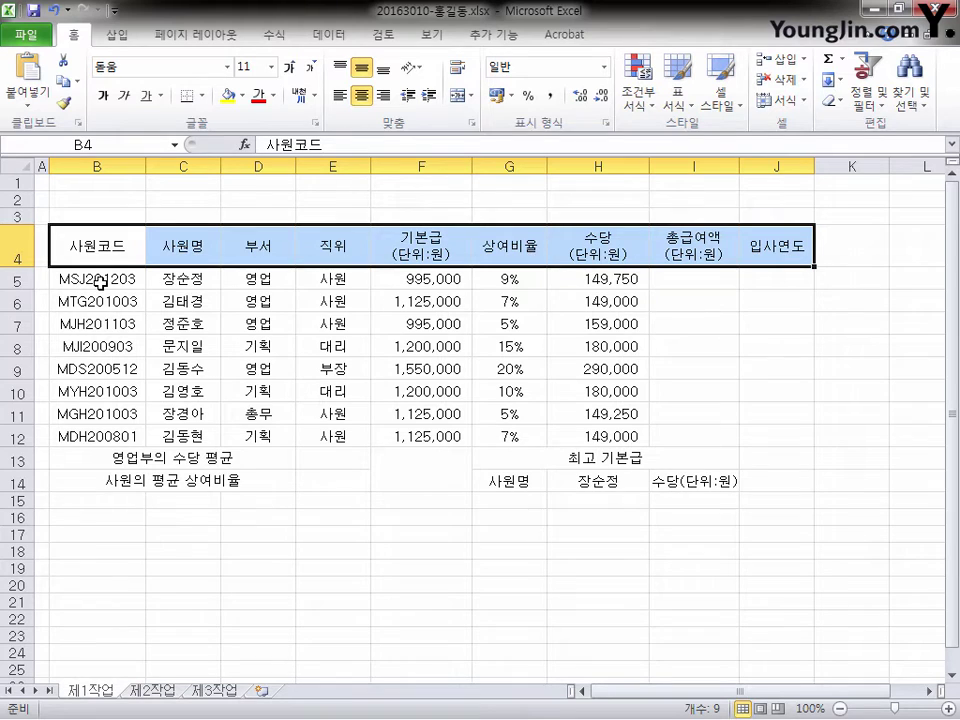
pyautogui.moveTo(101, 279); pyautogui.dragTo(770, 445)
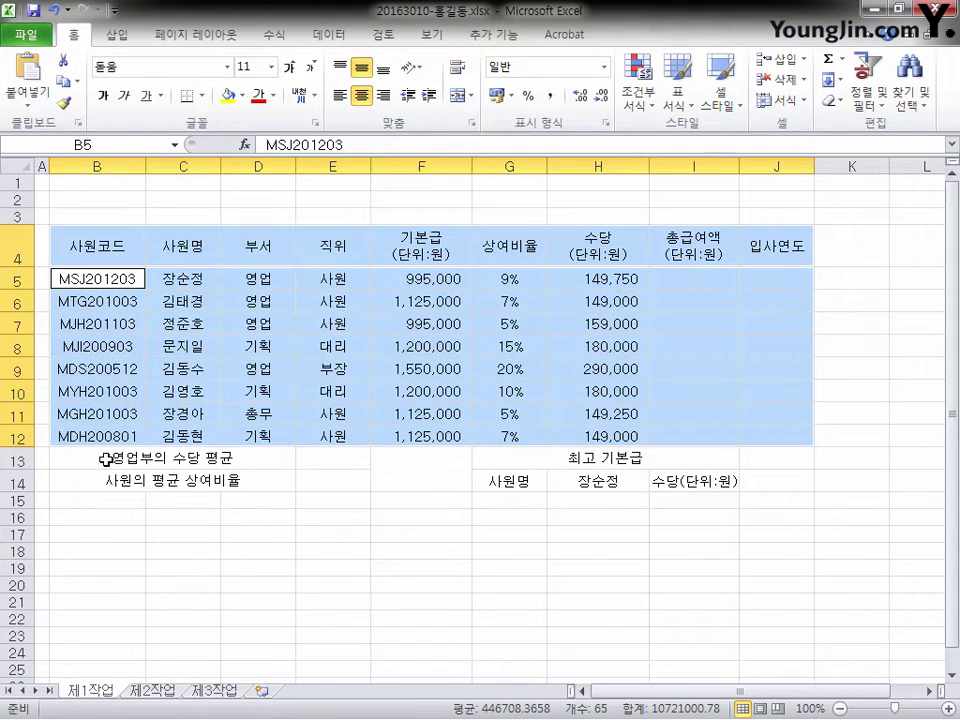
pyautogui.moveTo(105, 459); pyautogui.dragTo(777, 469)
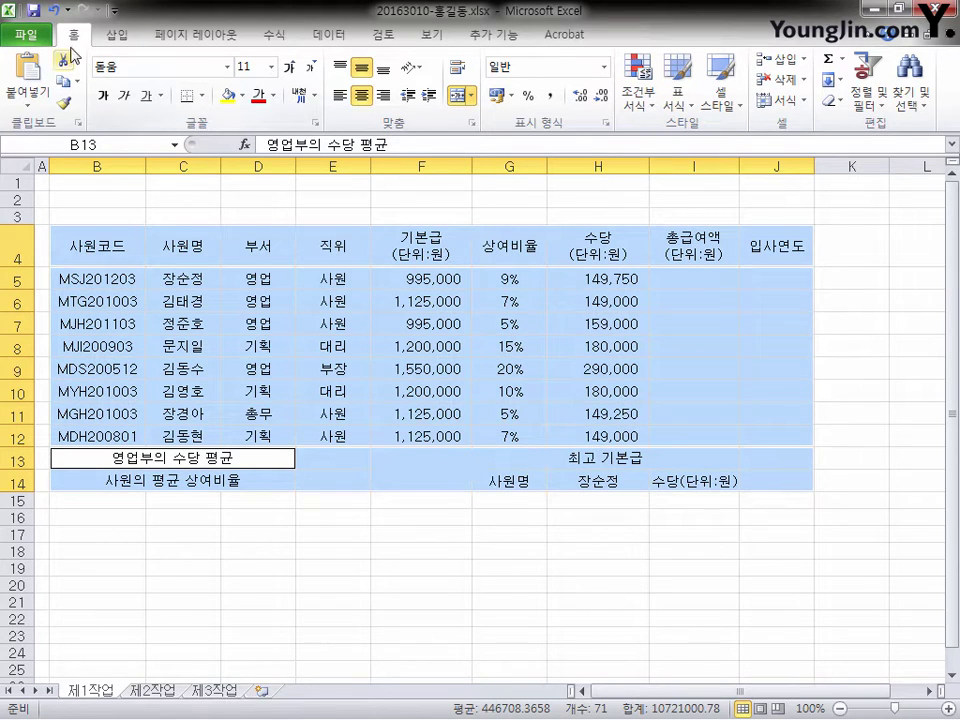
pyautogui.click(203, 96)
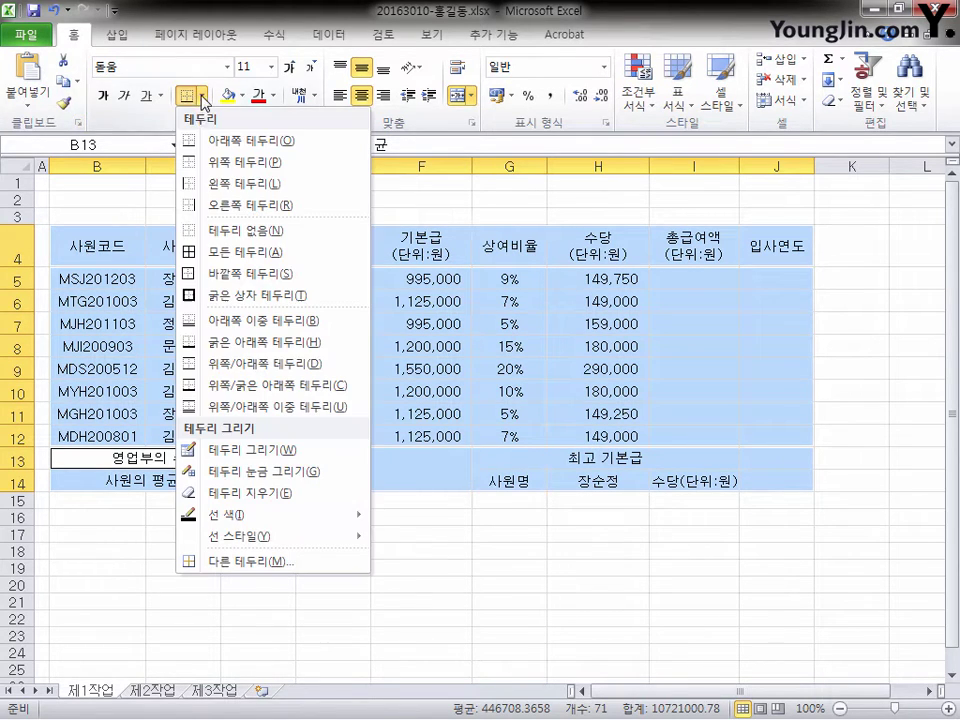
pyautogui.click(251, 255)
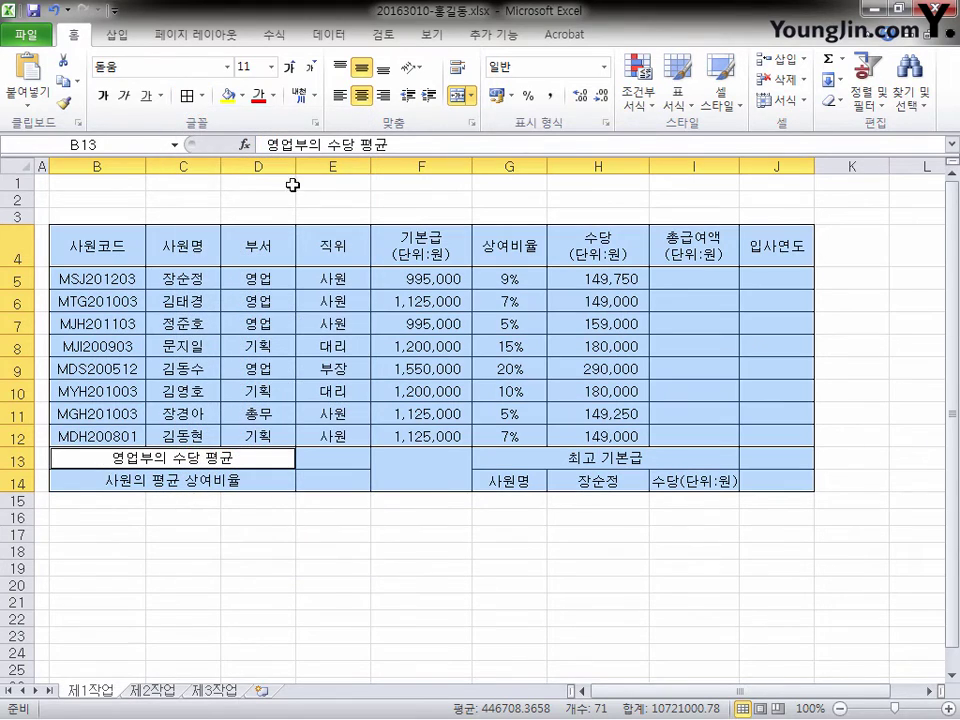
pyautogui.click(201, 96)
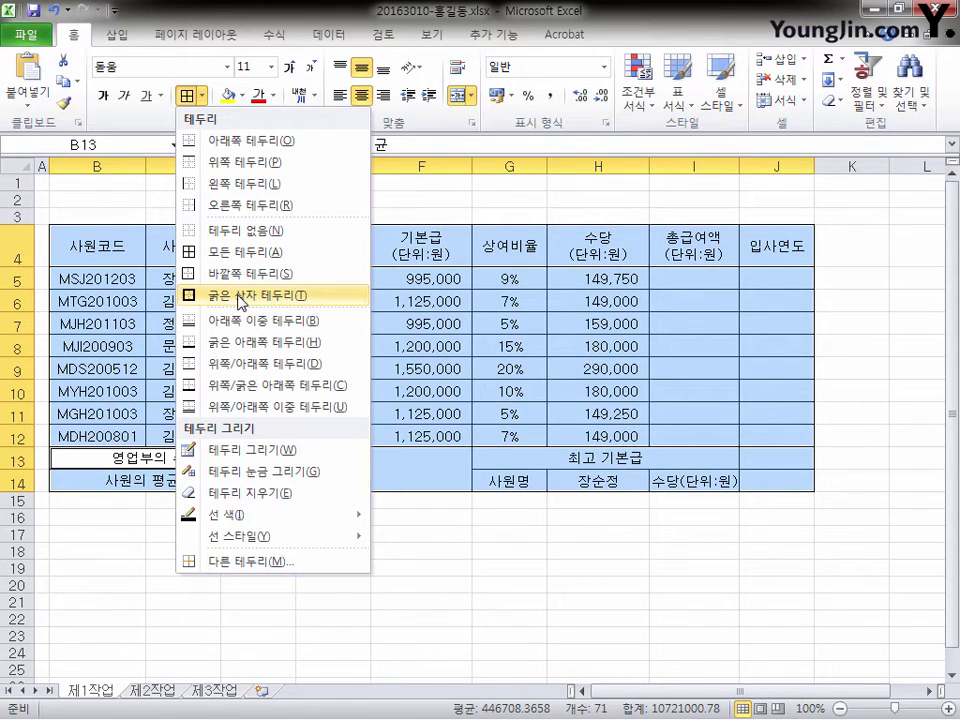
pyautogui.click(240, 296)
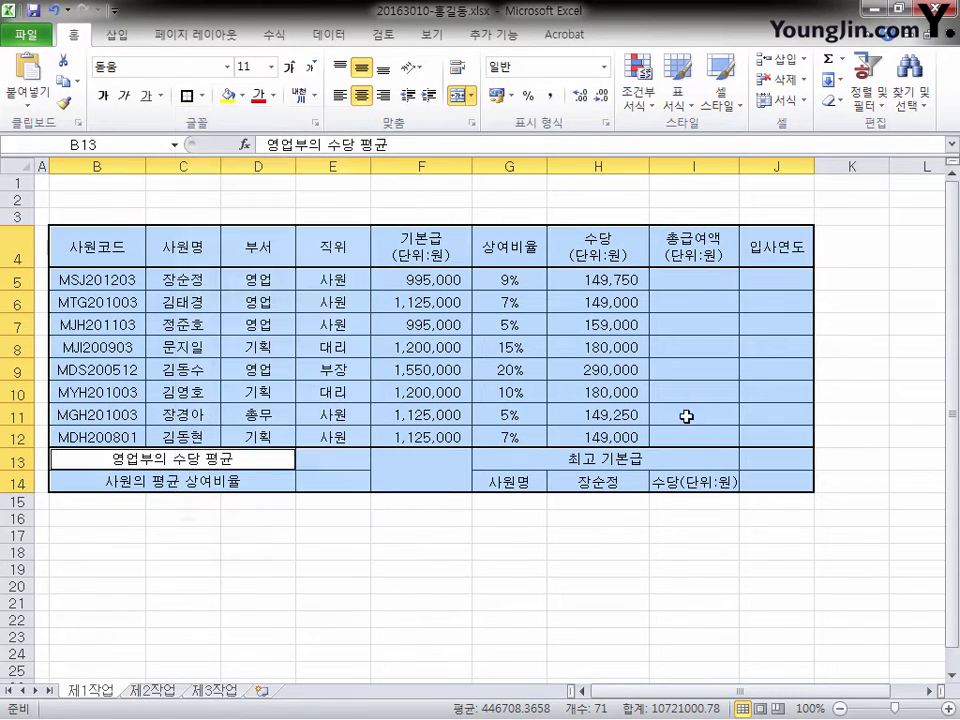
# Add diagonal borders in both directions to the merged cell F13:F14.
pyautogui.click(432, 486)
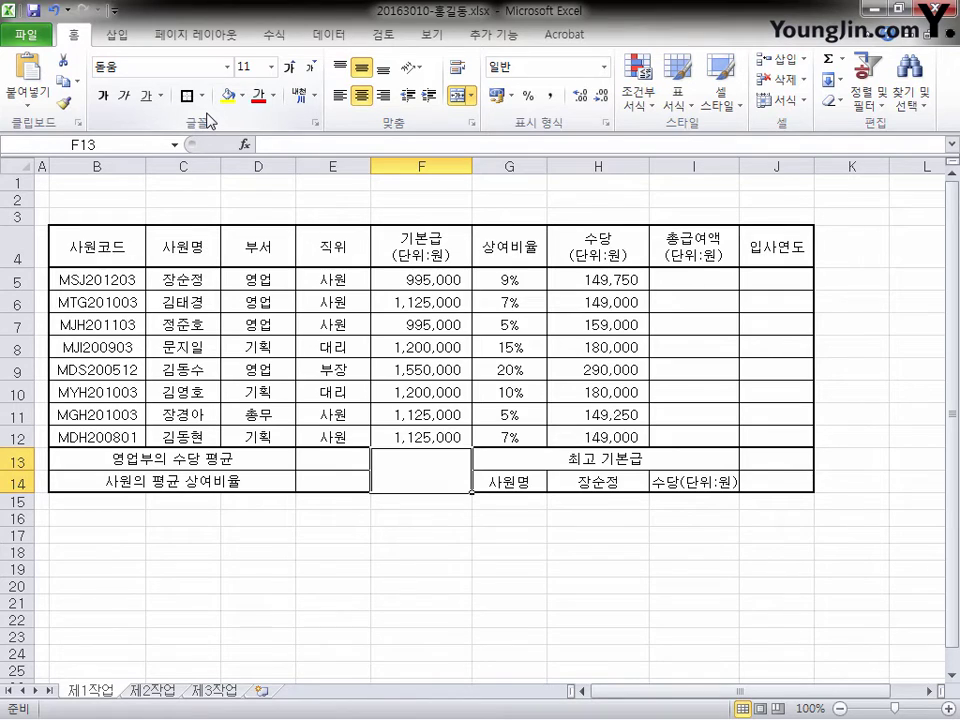
pyautogui.hotkey('ctrl', '1')
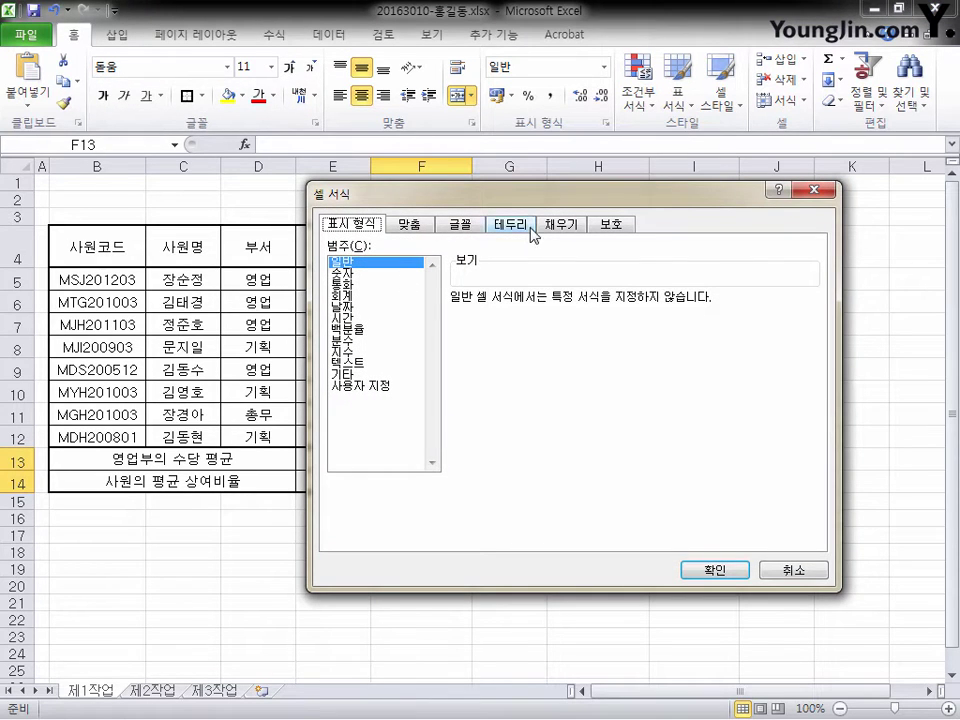
pyautogui.click(527, 226)
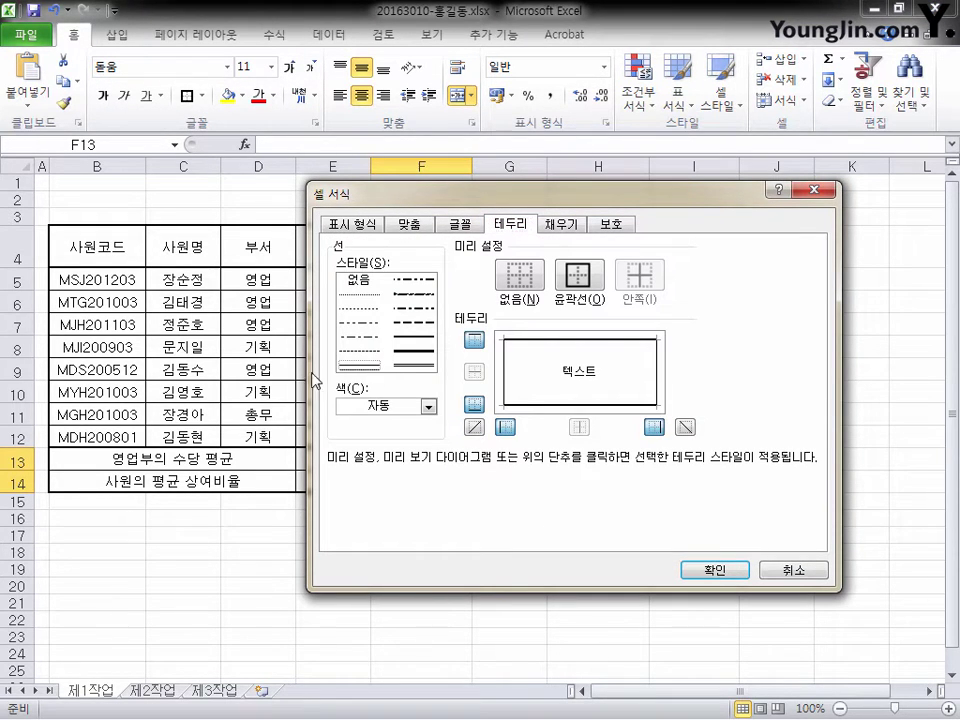
pyautogui.click(475, 428)
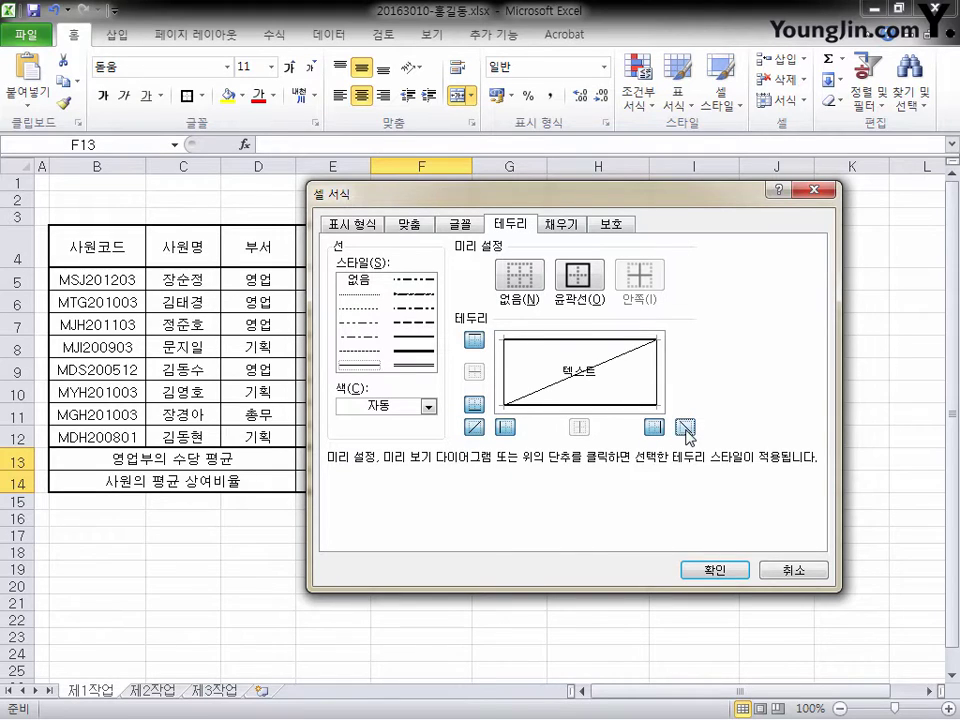
pyautogui.click(684, 426)
pyautogui.click(714, 570)
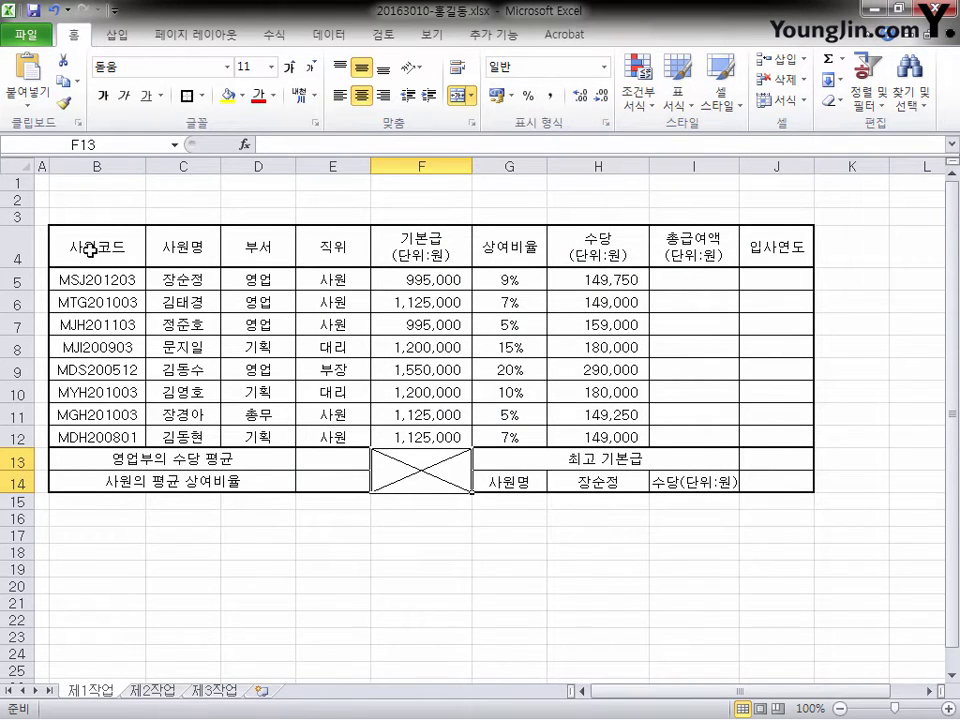
# Fill the header cells B4:J4 and the label cells G14 and I14 with the standard orange color.
pyautogui.moveTo(92, 246); pyautogui.dragTo(785, 234)
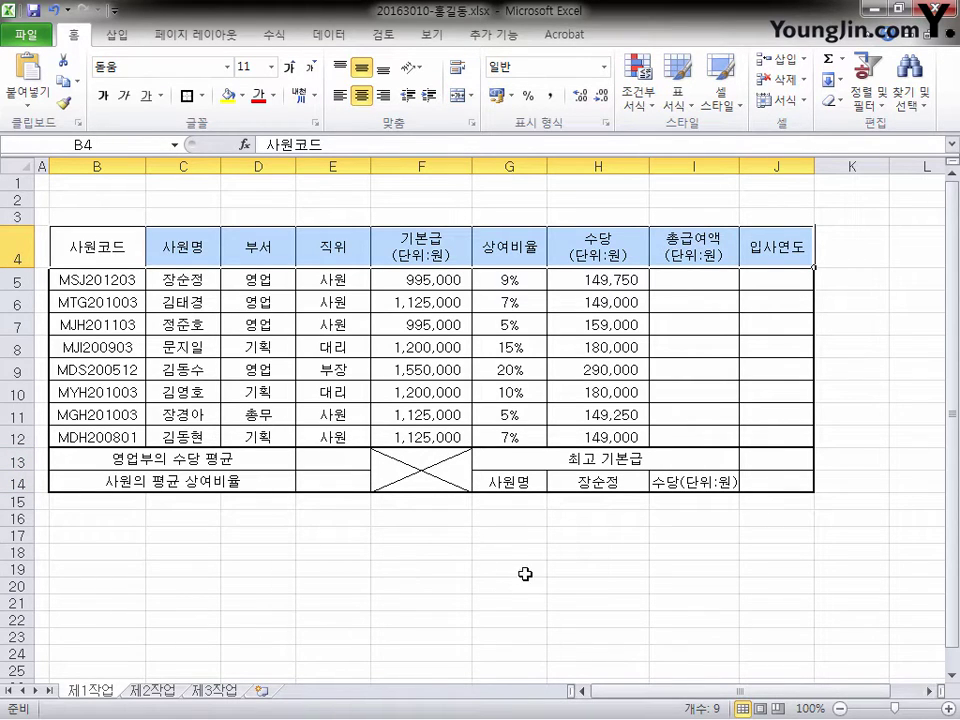
pyautogui.keyDown('ctrl'); pyautogui.click(510, 483); pyautogui.keyUp('ctrl')
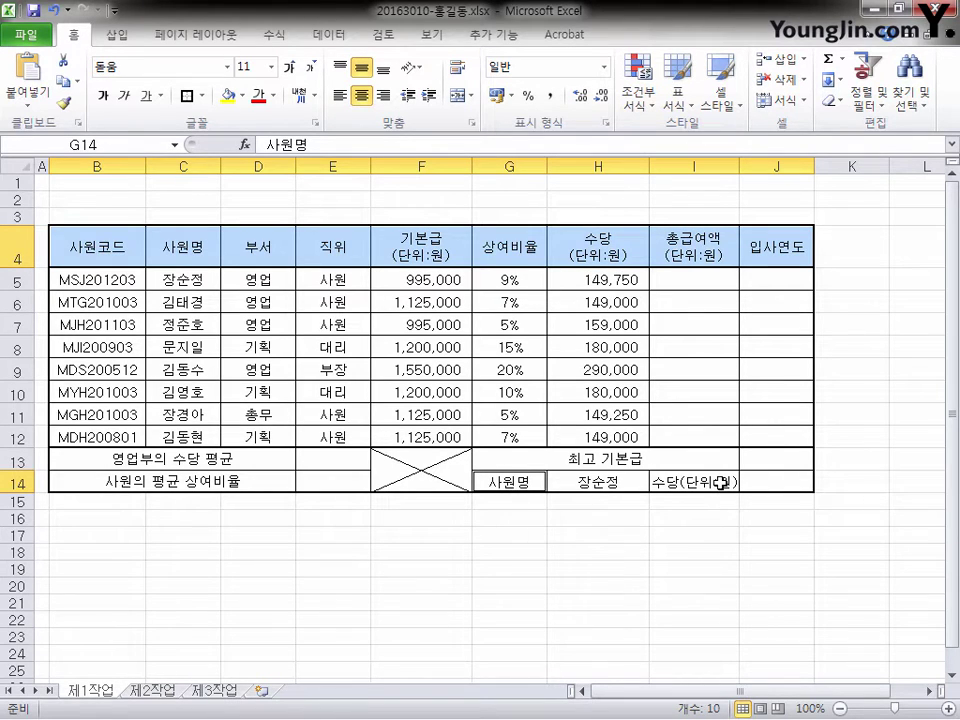
pyautogui.keyDown('ctrl'); pyautogui.click(720, 483); pyautogui.keyUp('ctrl')
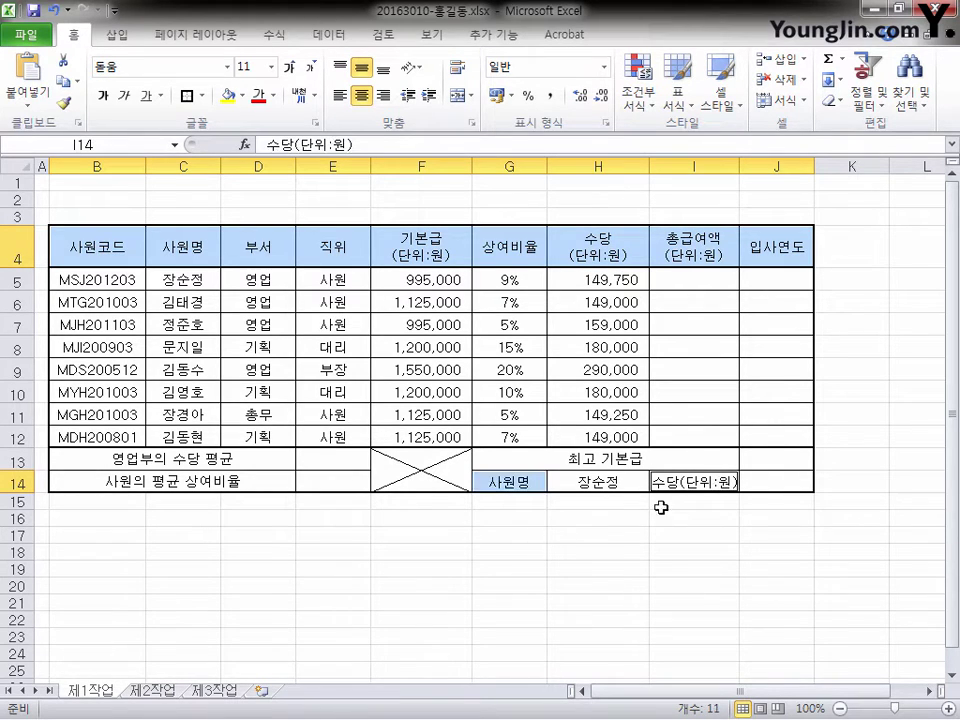
pyautogui.click(242, 96)
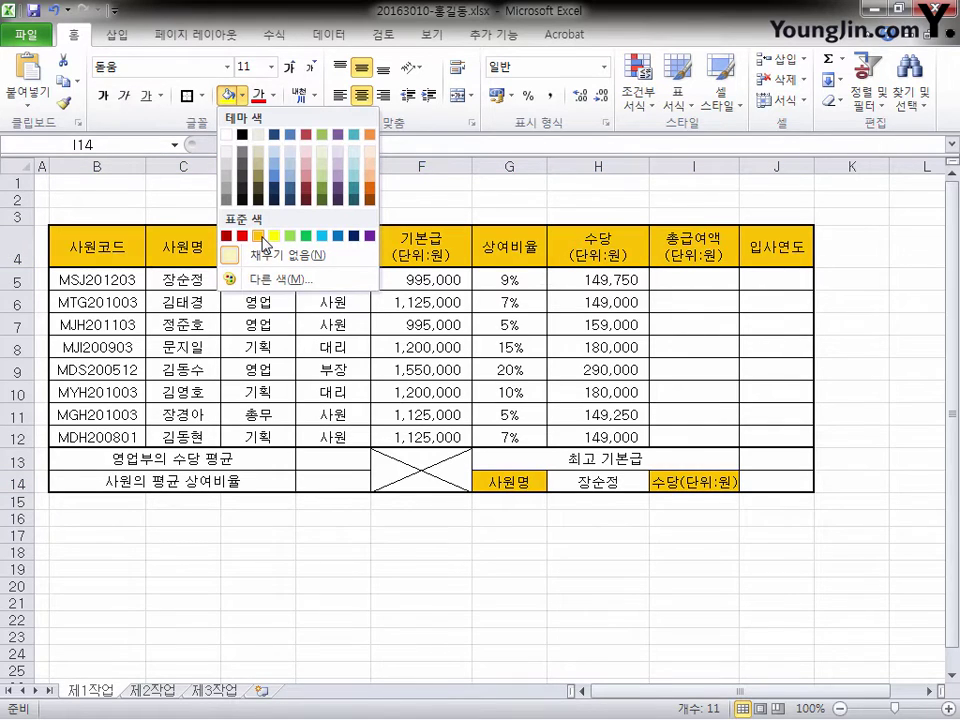
pyautogui.click(259, 236)
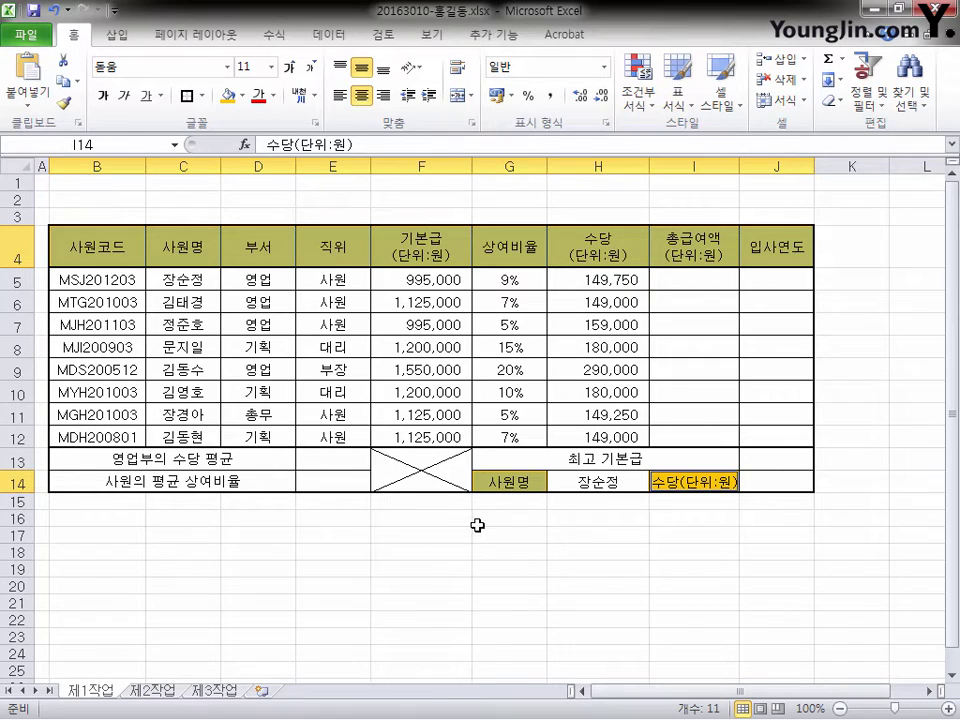
pyautogui.click(117, 36)
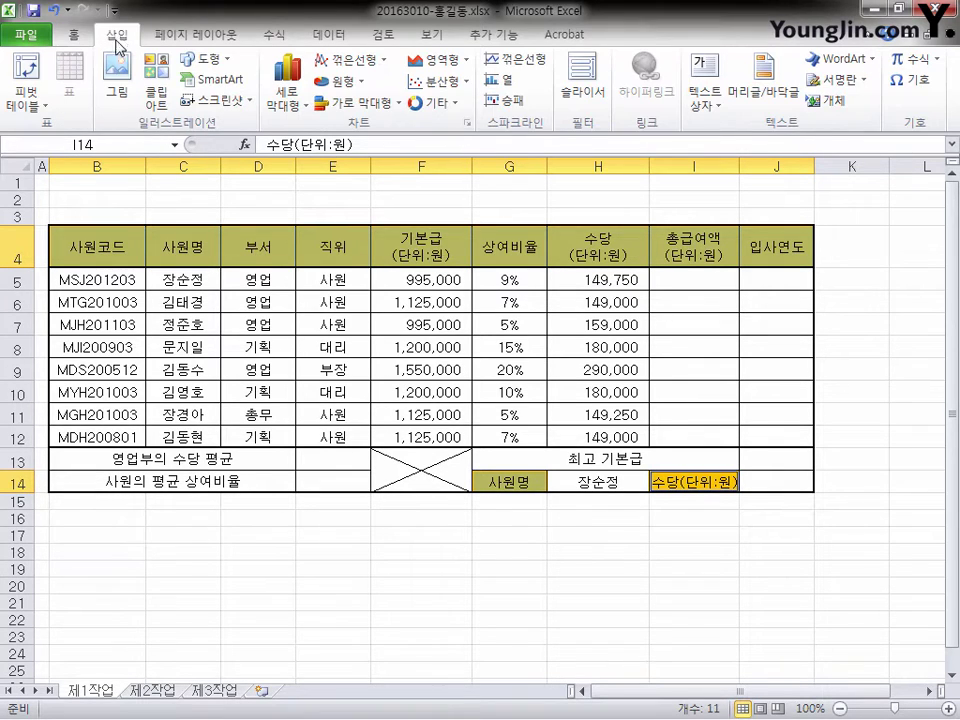
pyautogui.click(206, 59)
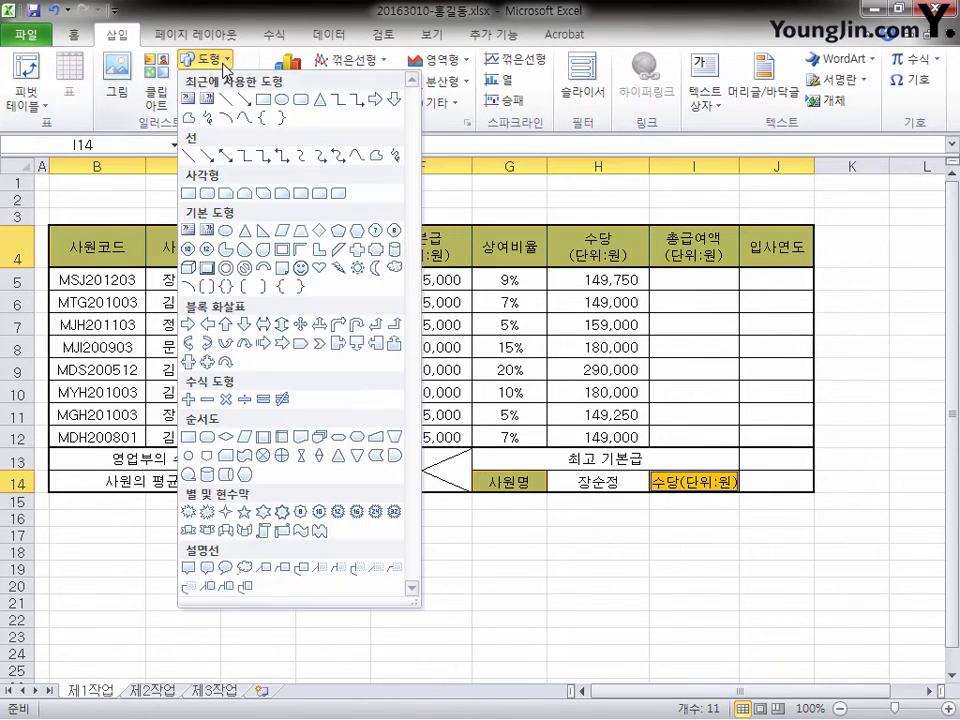
pyautogui.click(226, 66)
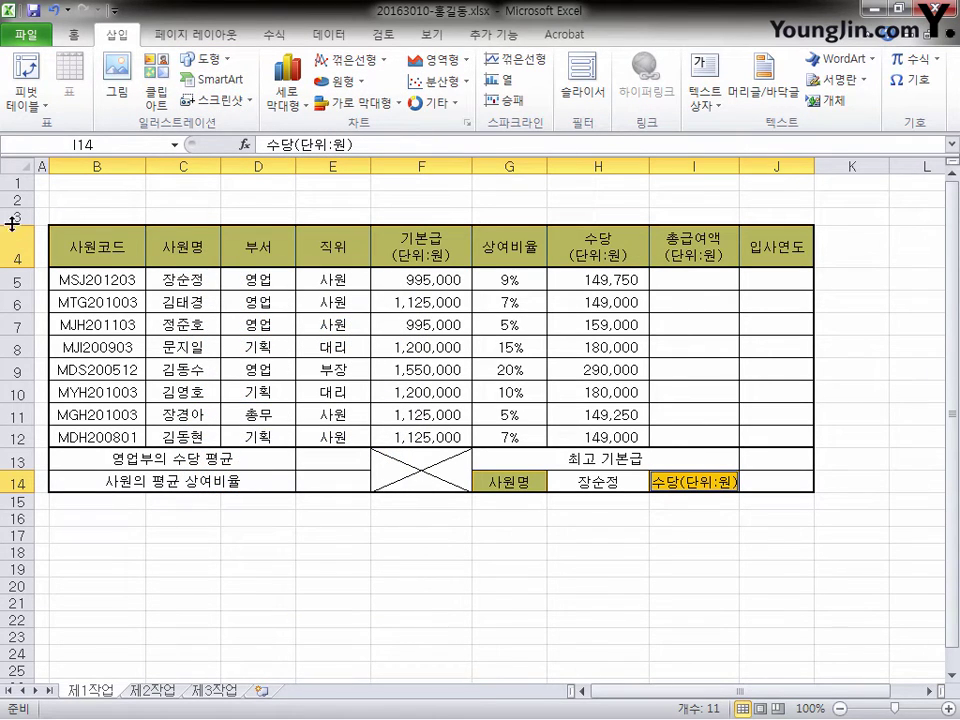
# Increase the height of rows 1 to 3 equally to make room for a title above the table.
pyautogui.moveTo(18, 183); pyautogui.dragTo(20, 222)
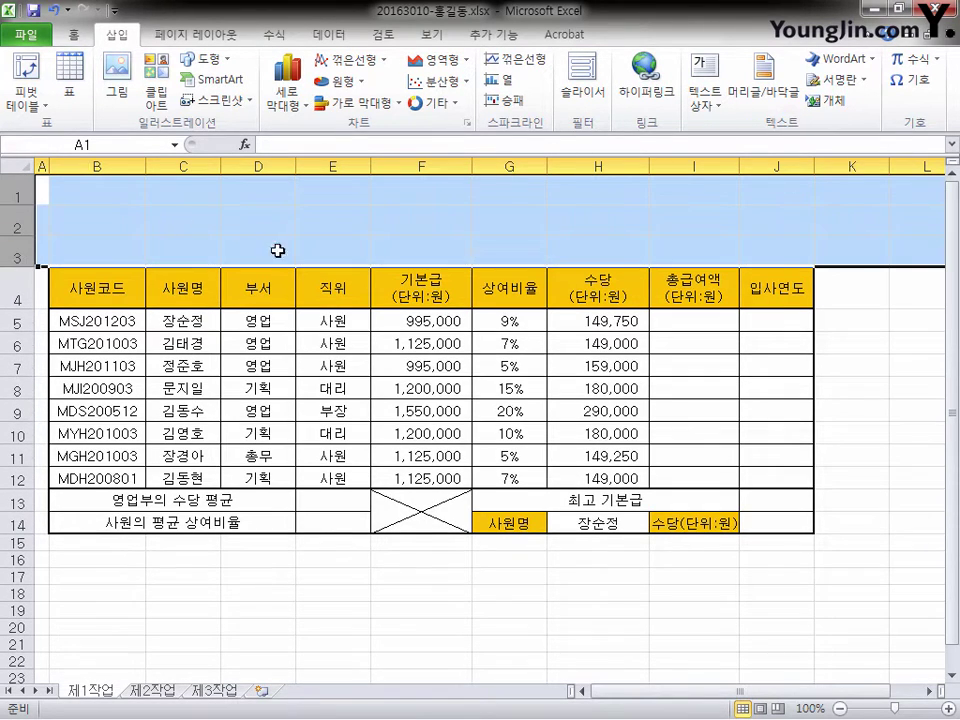
pyautogui.click(81, 182)
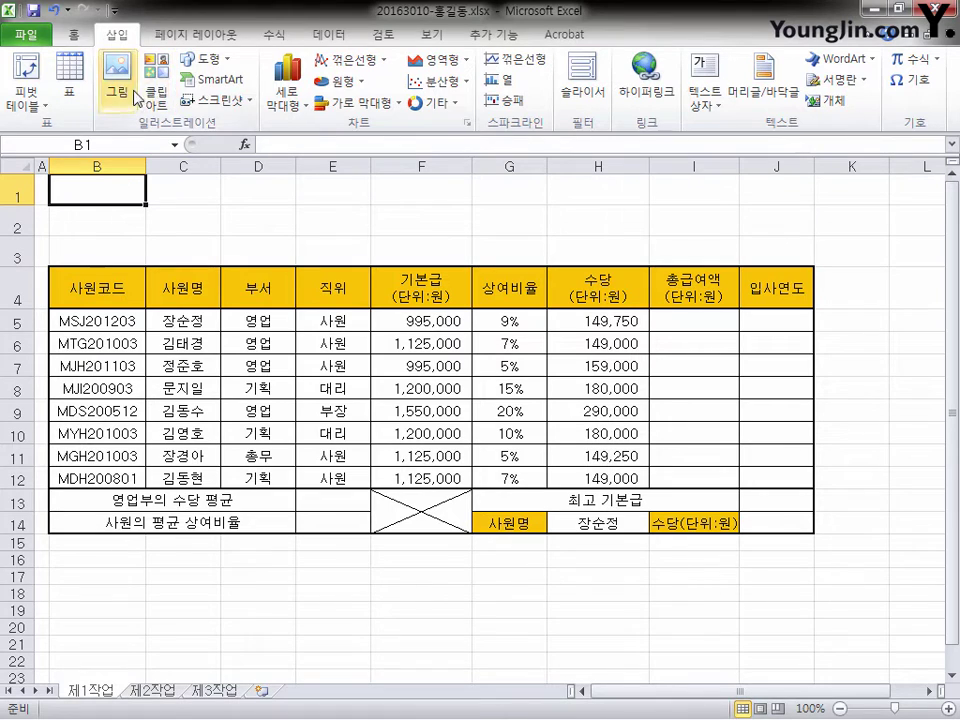
# Draw a rounded rectangle about 13.5 cm wide and 2 cm high above the table, from column B into G, containing the text "10월 사원별 급여 현황".
pyautogui.click(210, 60)
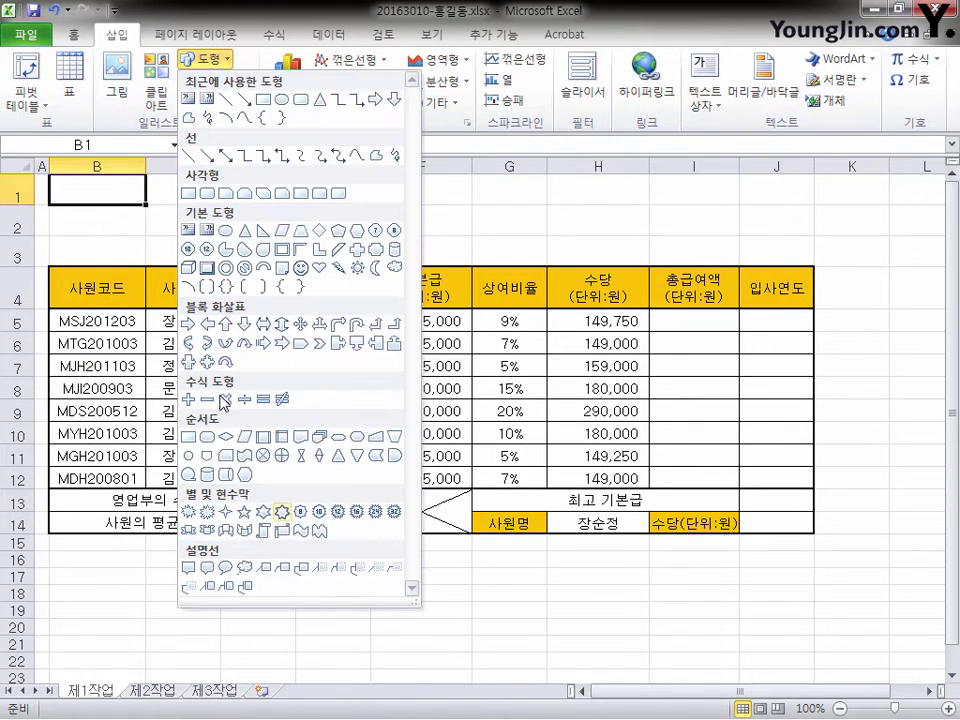
pyautogui.click(210, 193)
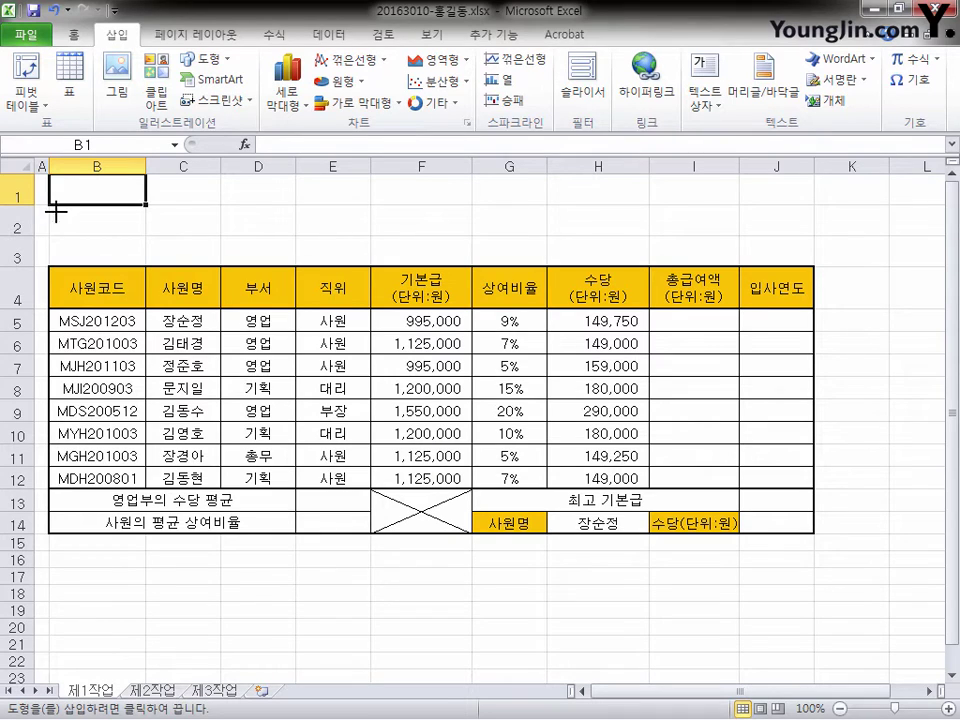
pyautogui.moveTo(50, 182)
pyautogui.mouseDown()
pyautogui.moveTo(319, 266)
pyautogui.moveTo(394, 251)
pyautogui.moveTo(541, 263)
pyautogui.moveTo(525, 255)
pyautogui.mouseUp()
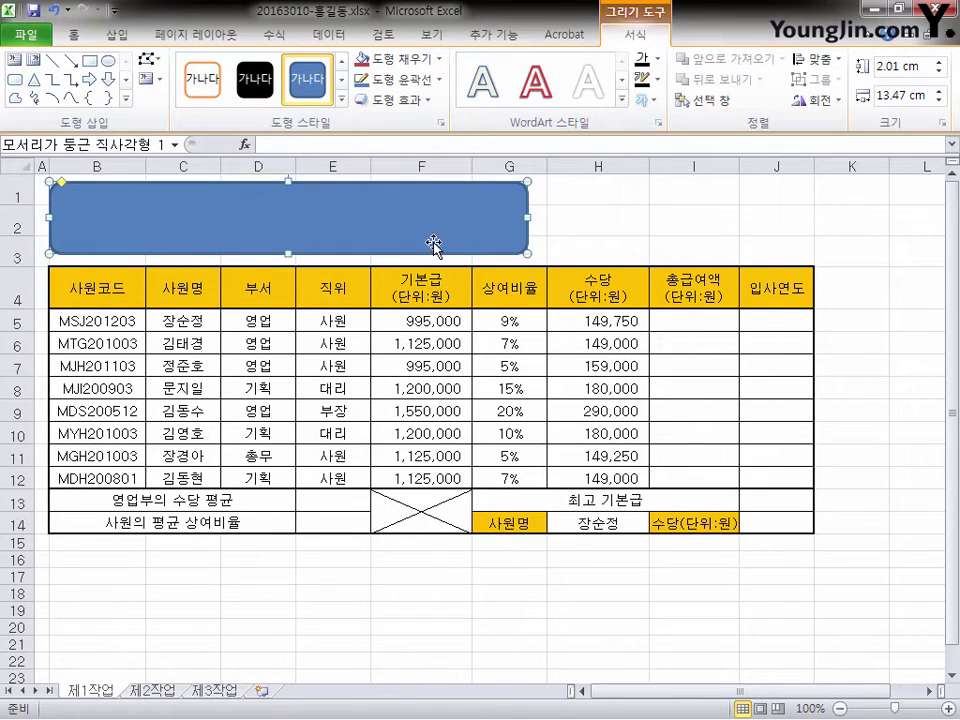
pyautogui.rightClick(366, 223)
pyautogui.click(440, 326)
pyautogui.write('10월 사원별 급여 현황')
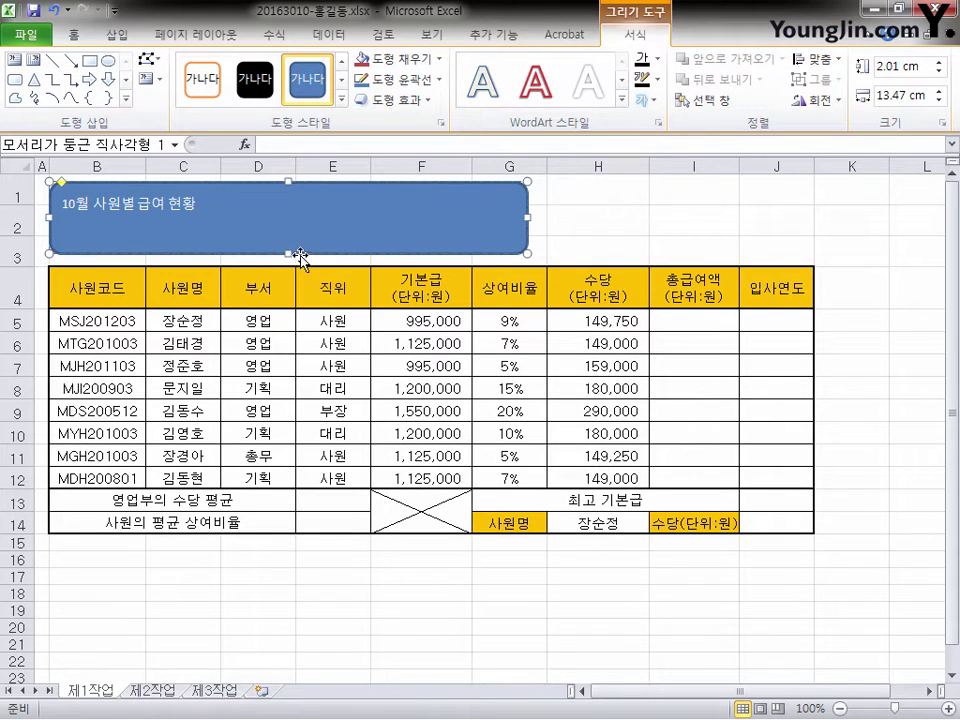
# Format the title shape's text as 돋움, size 24, black and bold.
pyautogui.click(75, 36)
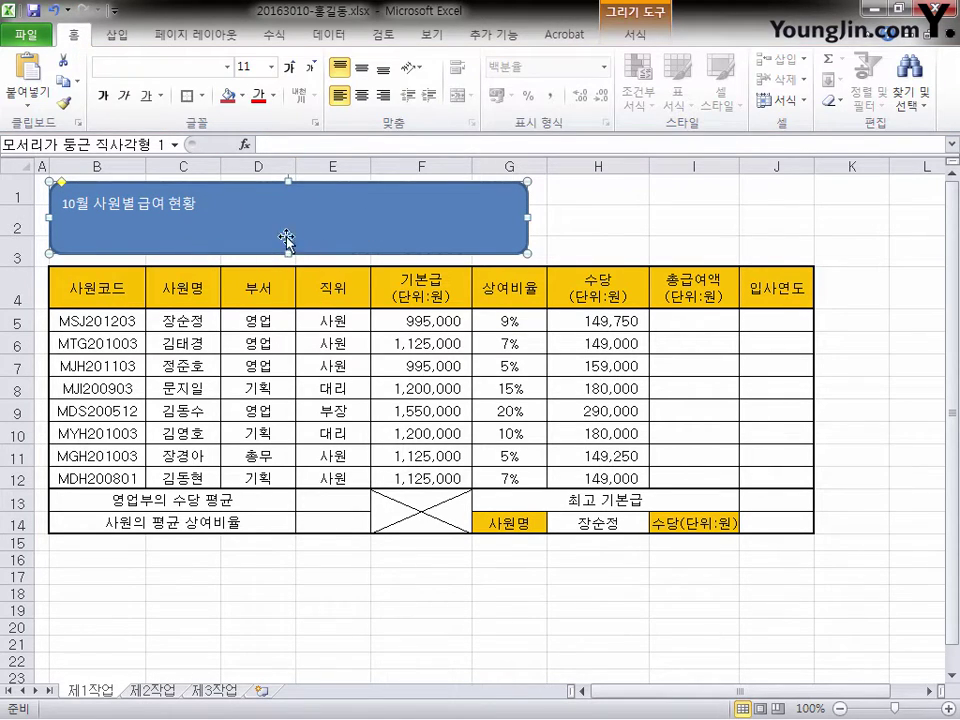
pyautogui.click(228, 67)
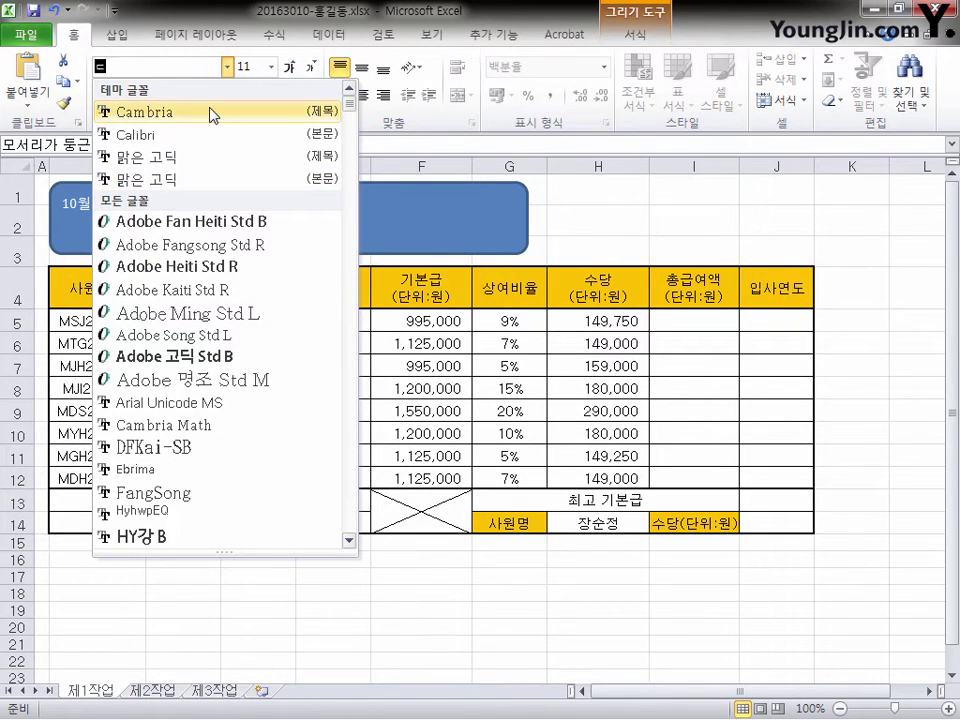
pyautogui.write('돋움')
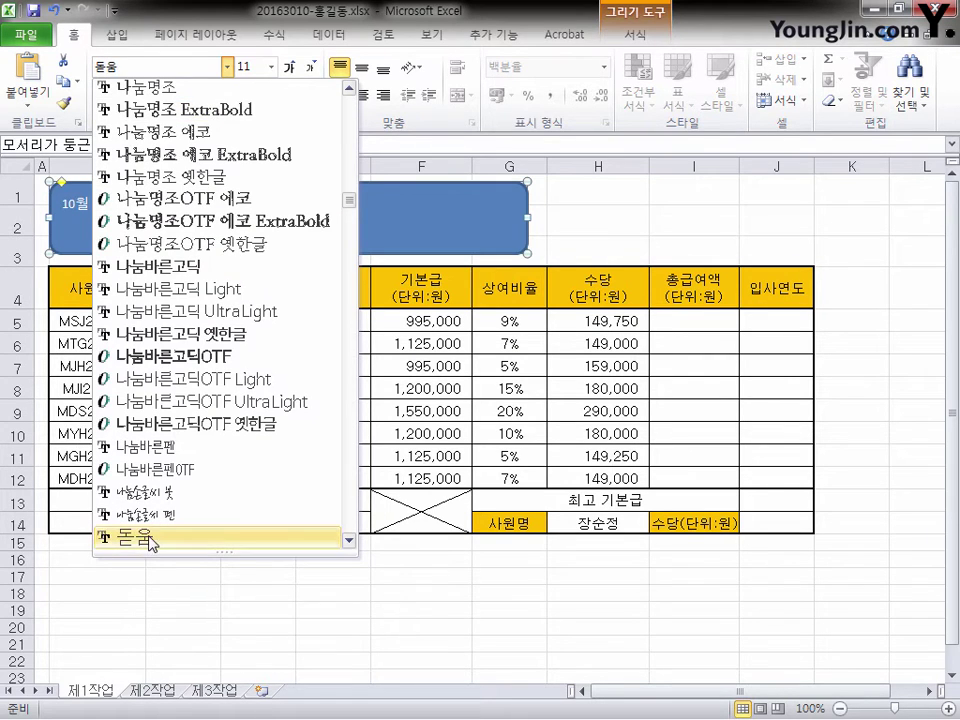
pyautogui.click(150, 540)
pyautogui.click(272, 67)
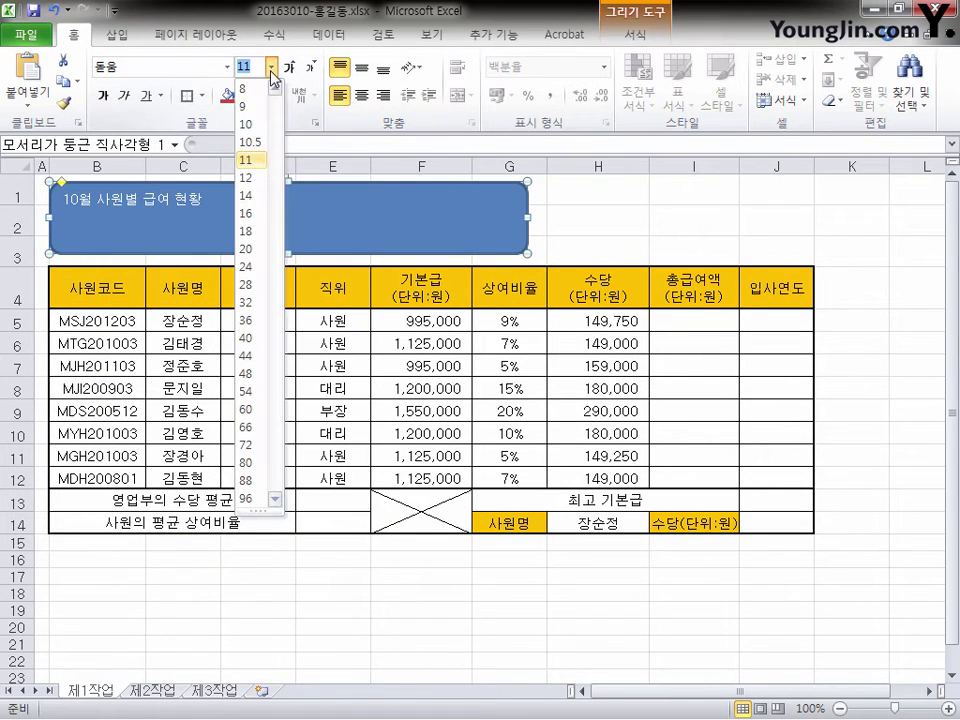
pyautogui.click(252, 266)
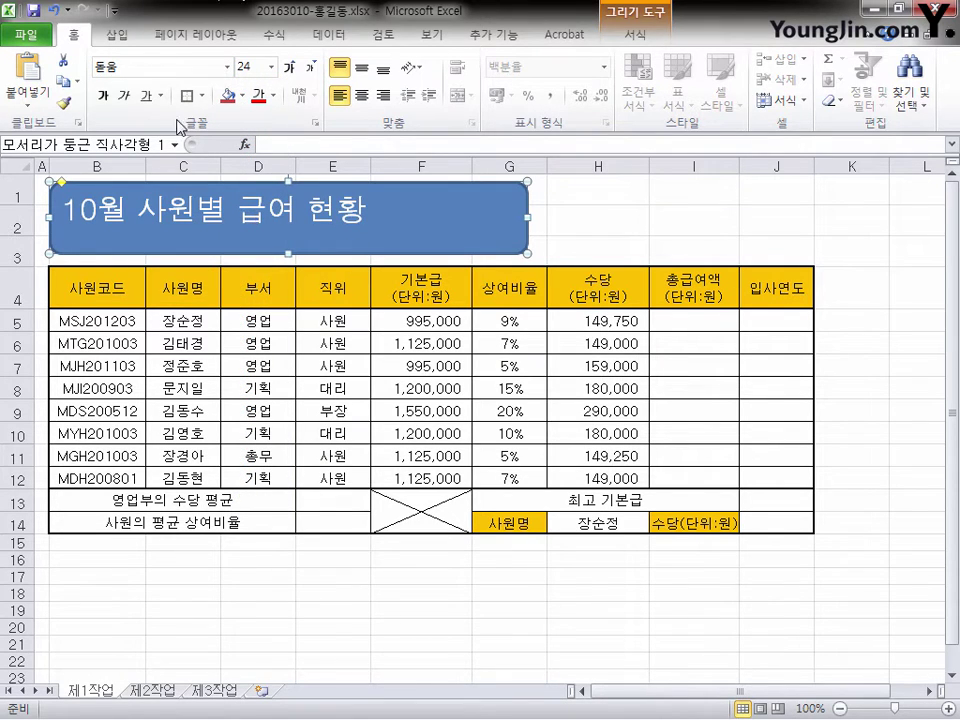
pyautogui.click(273, 96)
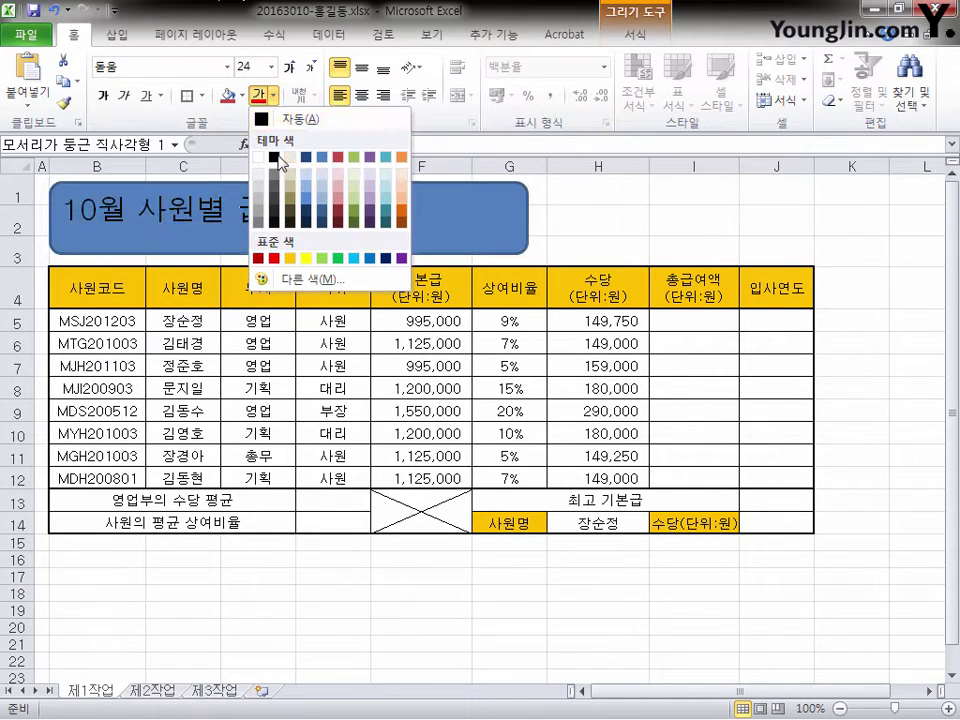
pyautogui.click(279, 157)
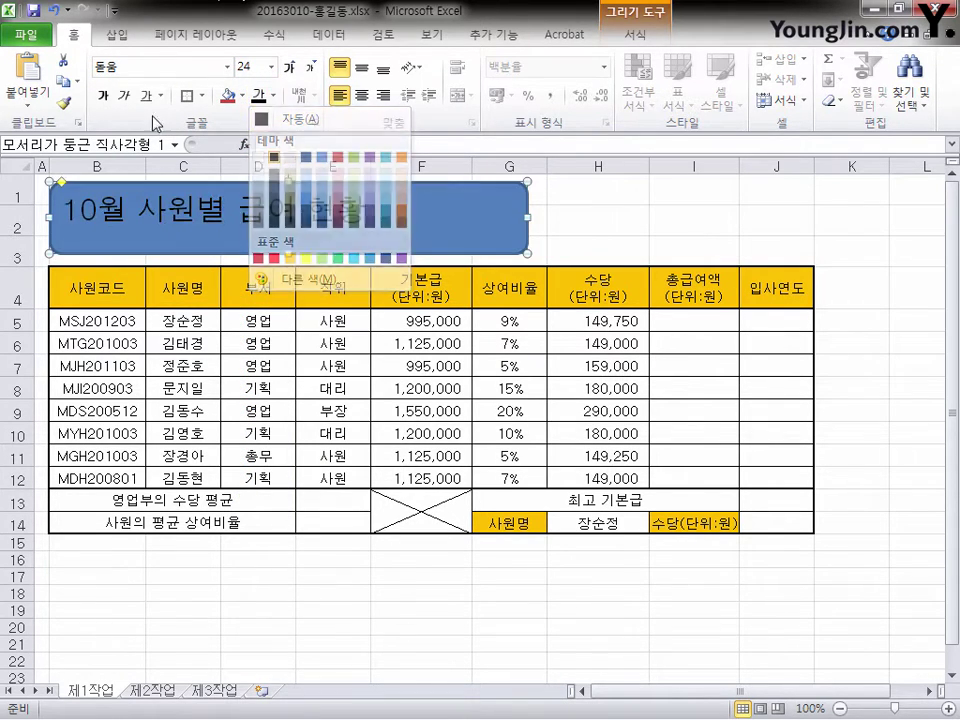
pyautogui.click(104, 97)
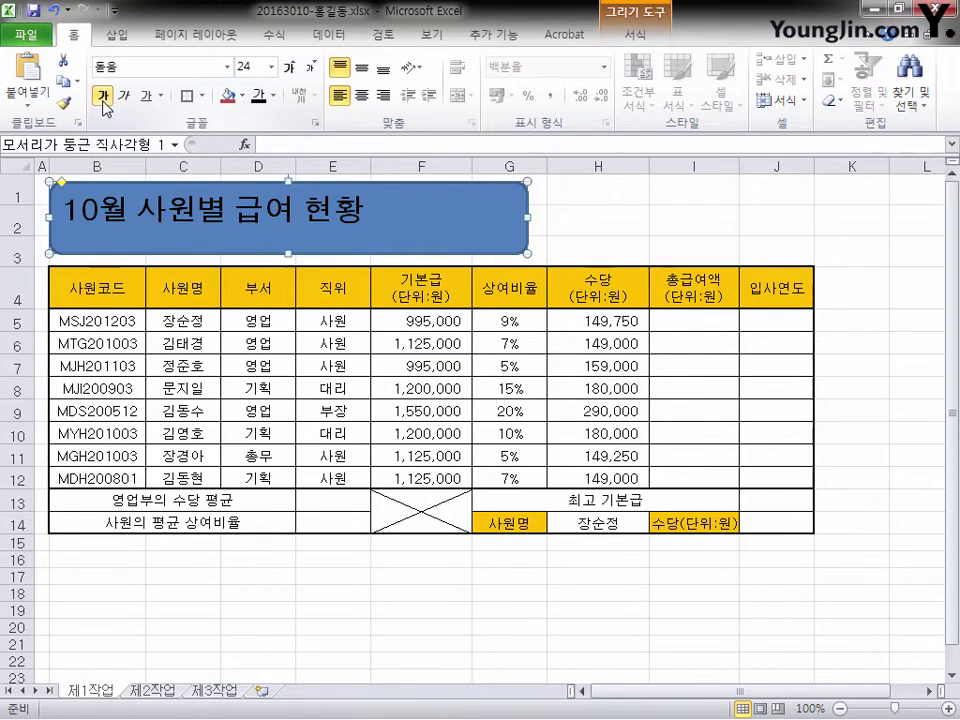
# Fill the title shape with standard yellow and center its text horizontally and vertically.
pyautogui.click(241, 97)
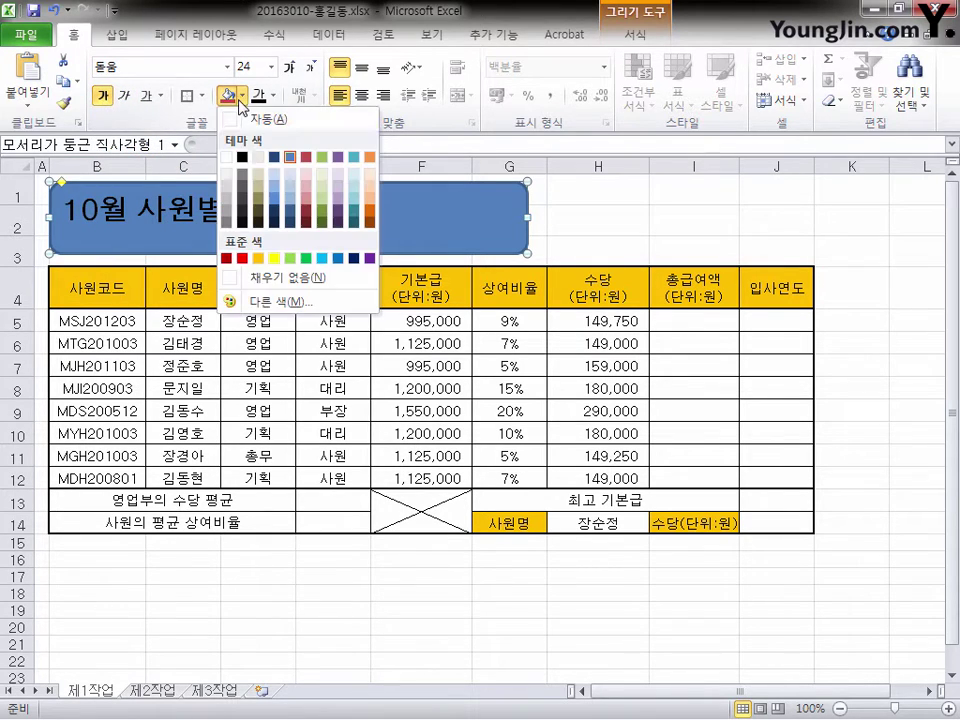
pyautogui.click(274, 258)
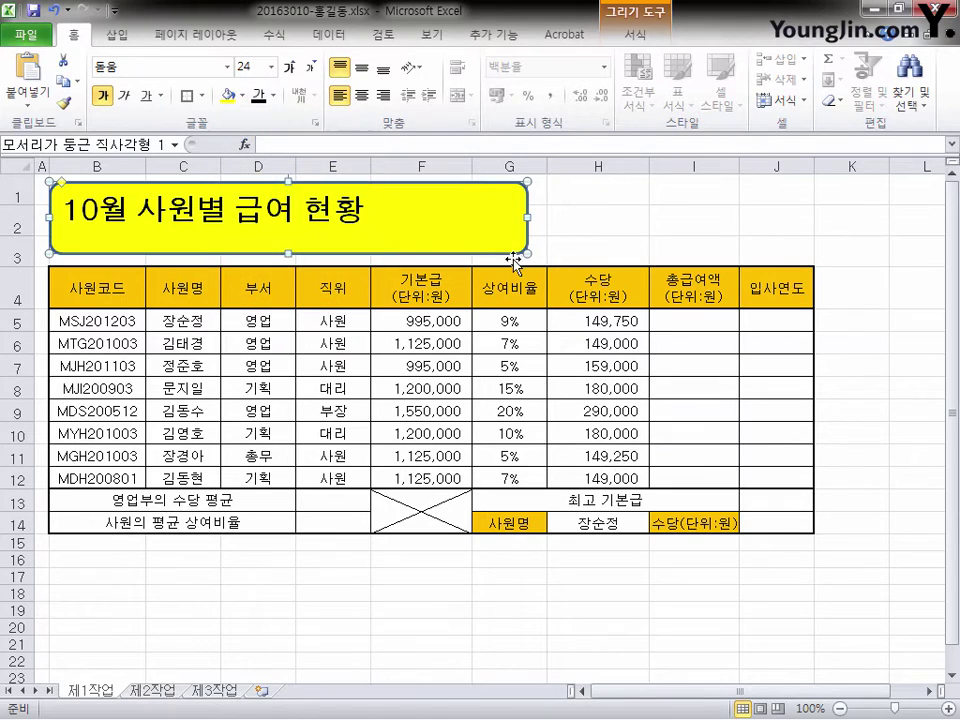
pyautogui.click(361, 95)
pyautogui.click(361, 68)
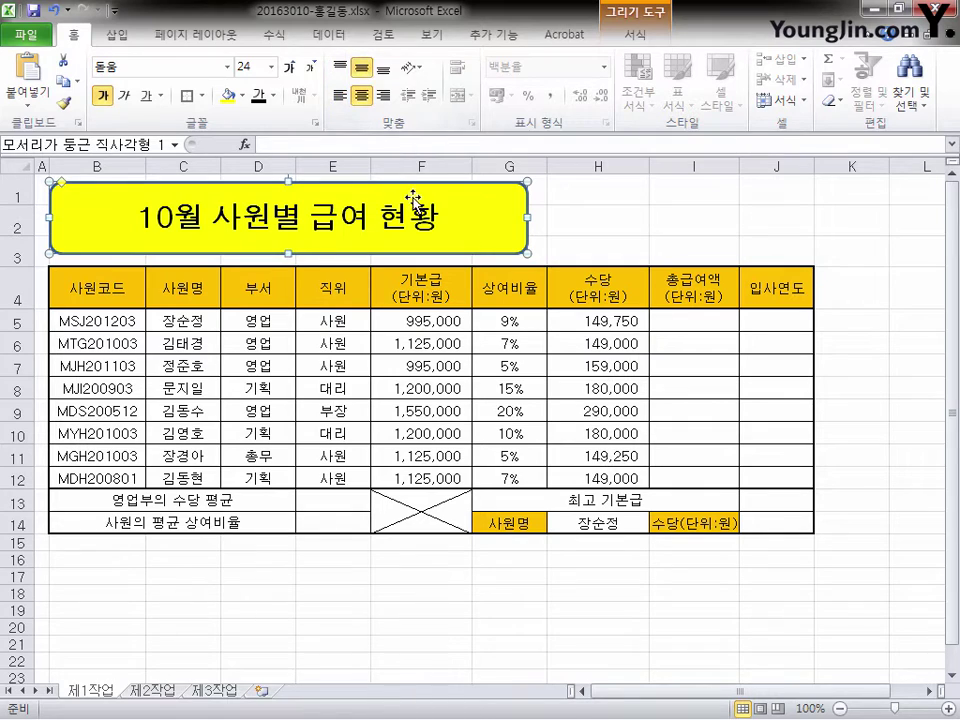
# Apply an outer shadow offset to the right to the title shape.
pyautogui.doubleClick(483, 260)
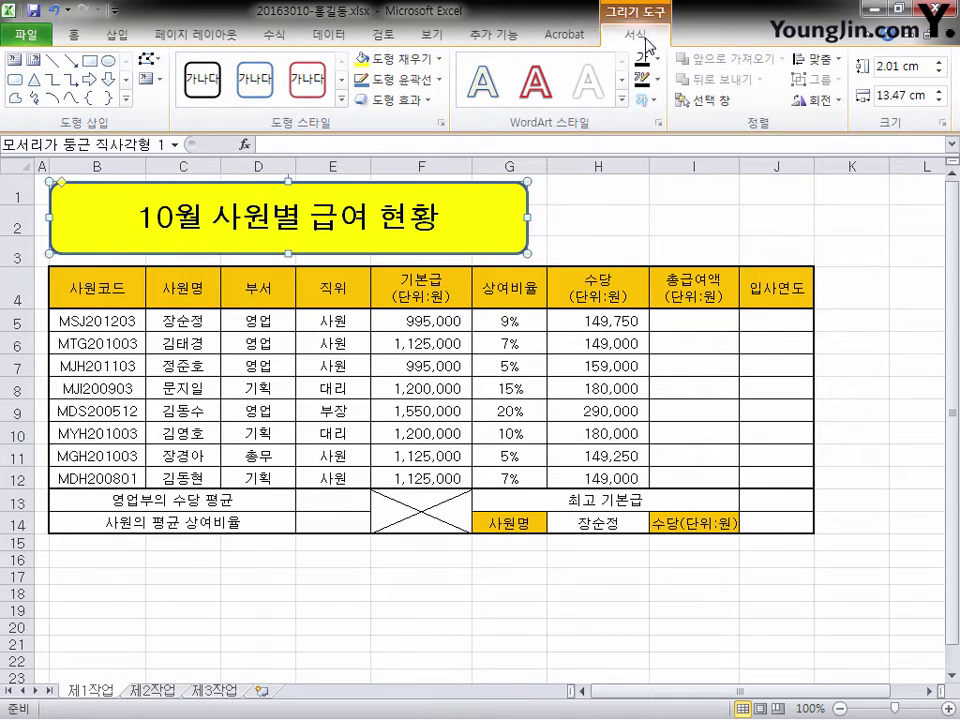
pyautogui.click(426, 100)
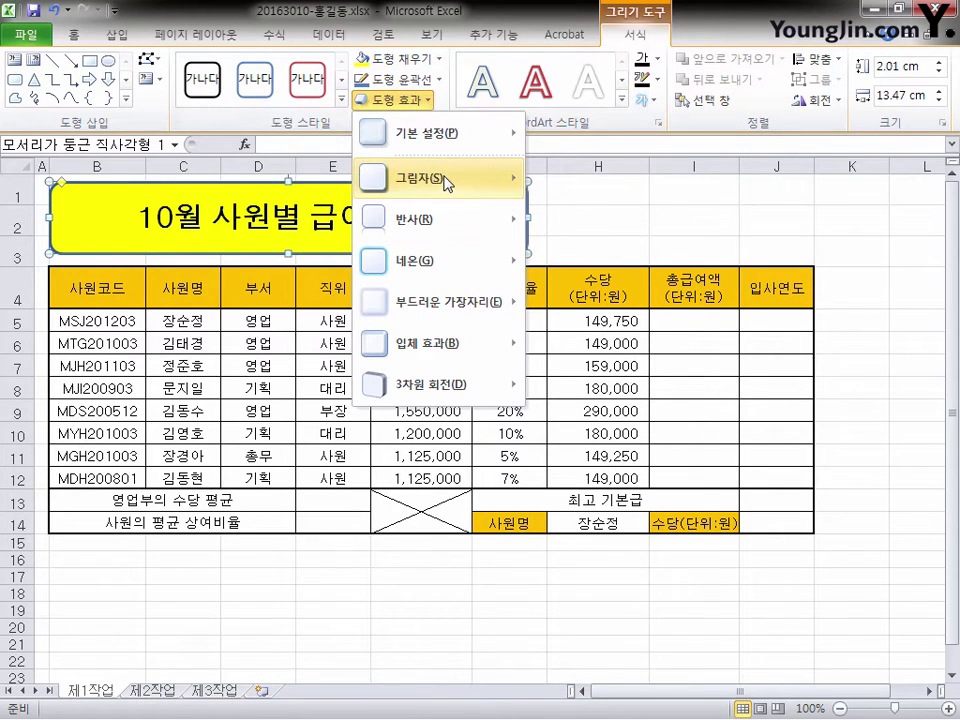
pyautogui.moveTo(447, 183)
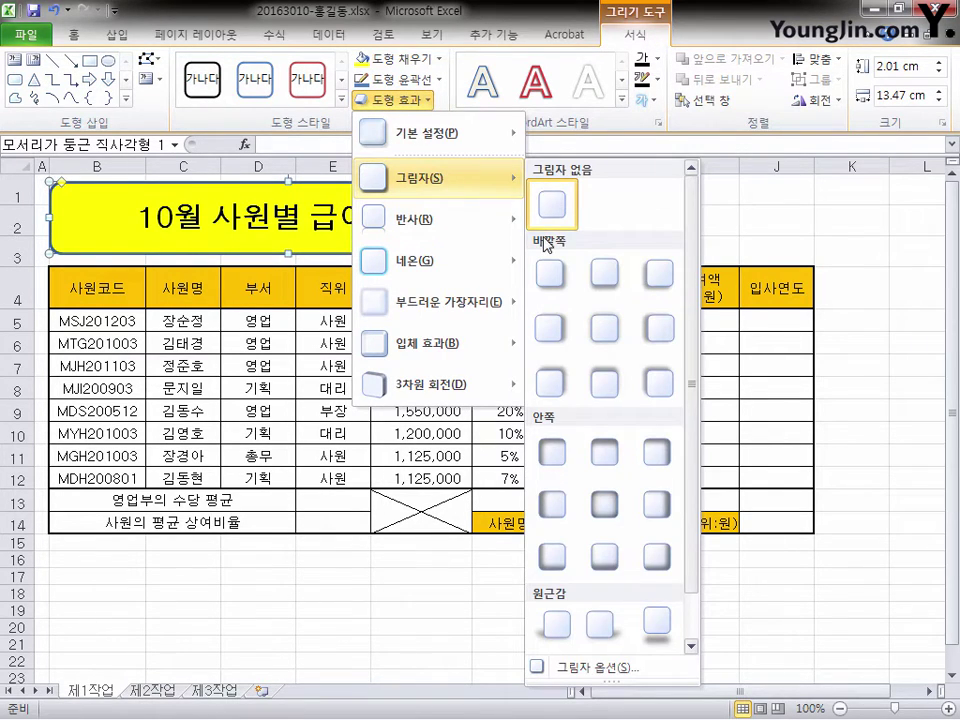
pyautogui.click(548, 318)
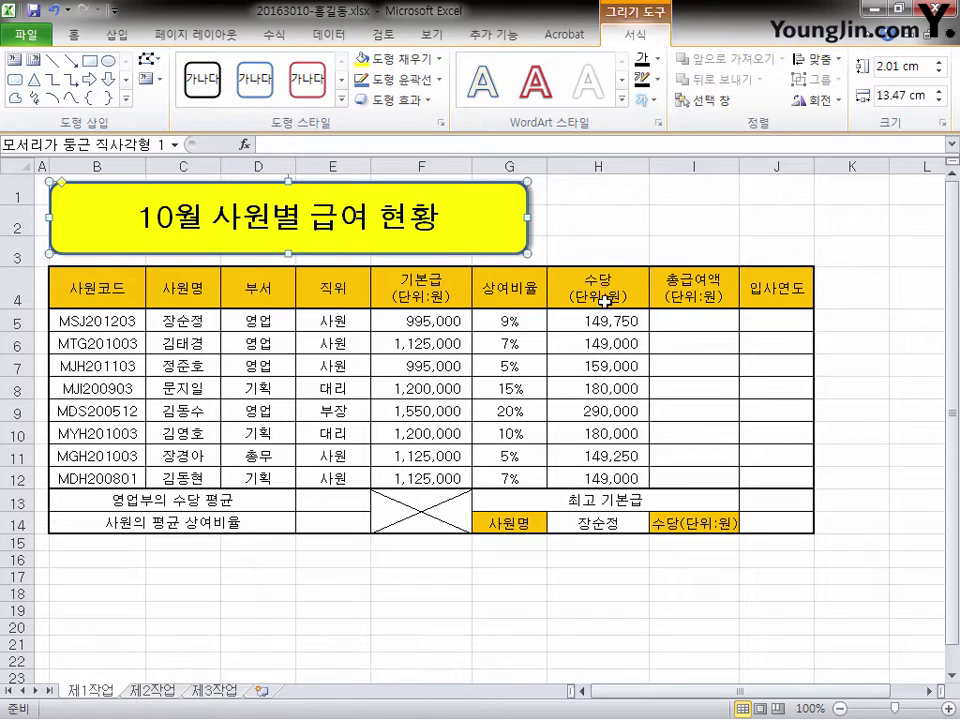
# Enter the approval box labels 결재, 담당, 팀장 and 부장 in L17:O17 and increase the height of row 18.
pyautogui.moveTo(857, 690); pyautogui.dragTo(889, 690)
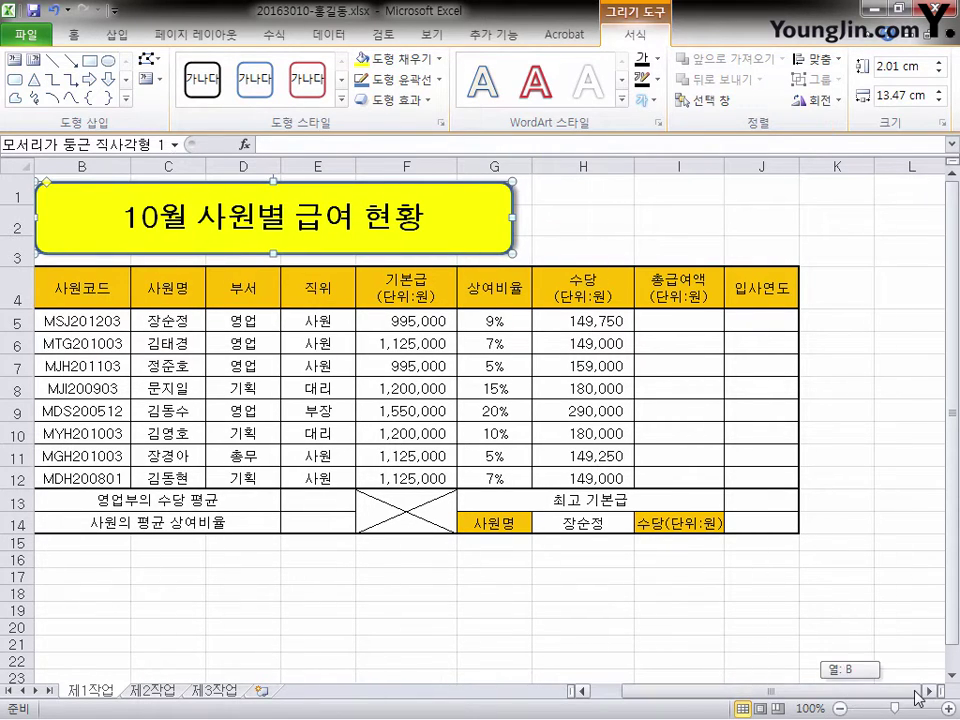
pyautogui.click(900, 588)
pyautogui.click(903, 575)
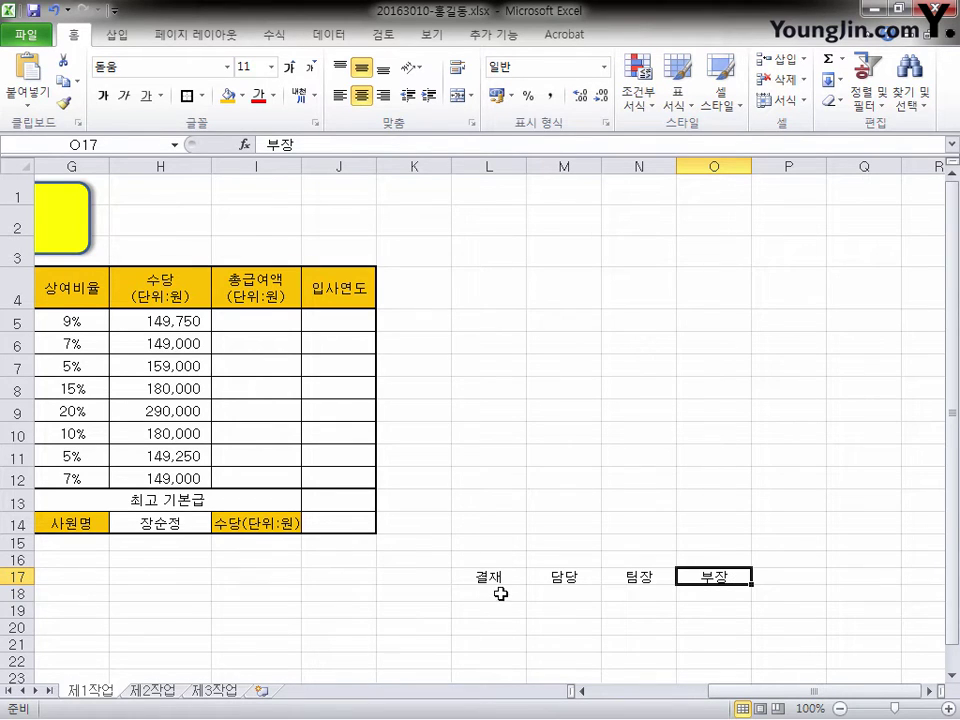
pyautogui.click(500, 594)
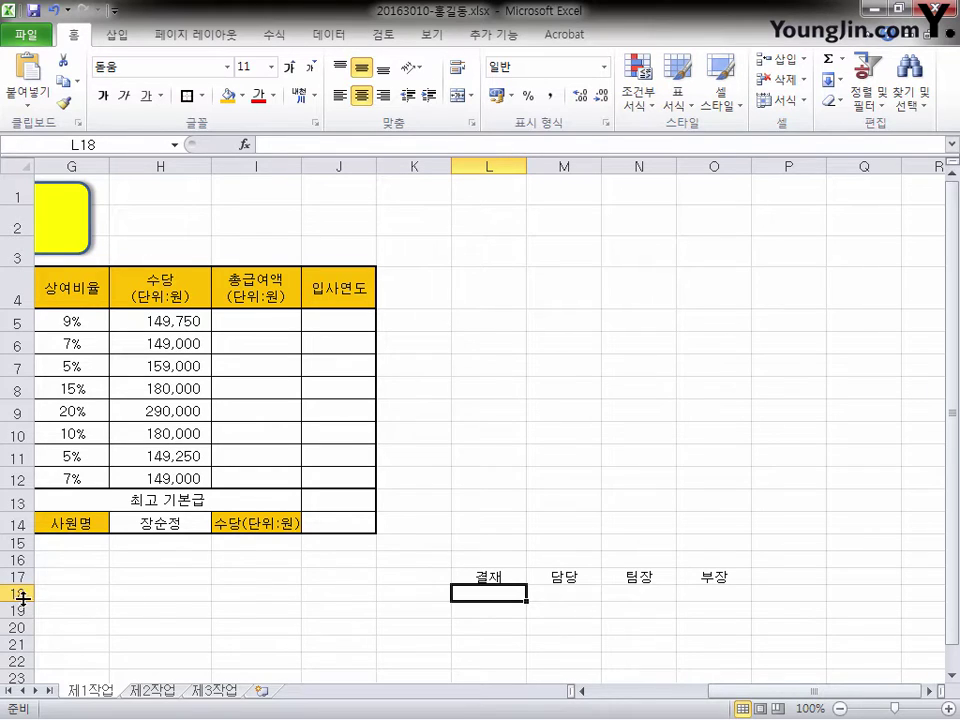
pyautogui.moveTo(22, 600); pyautogui.dragTo(20, 630)
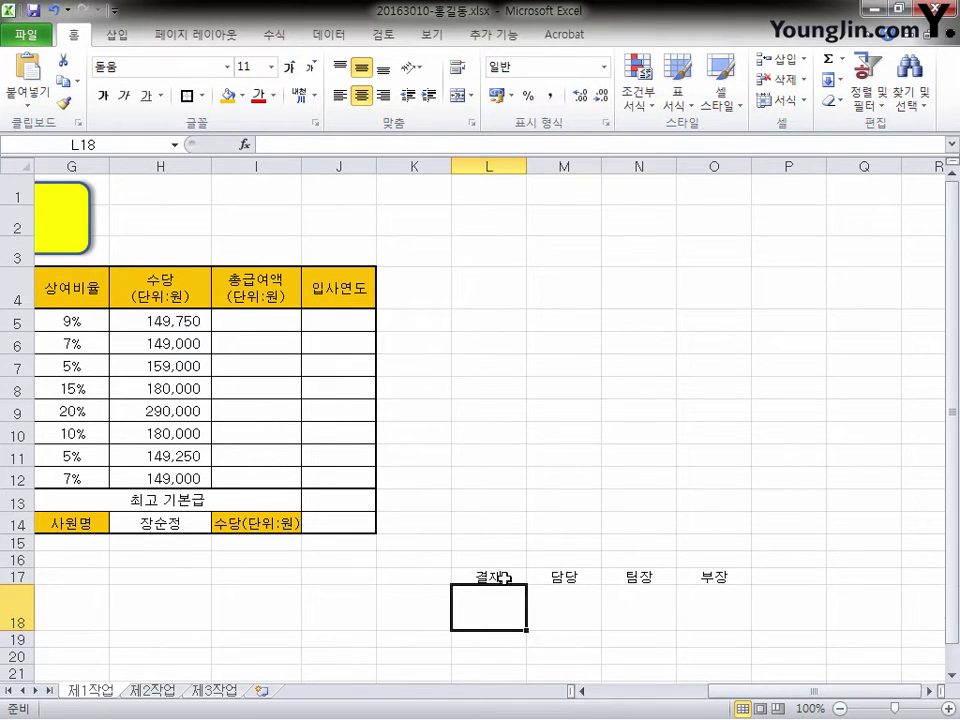
# Merge cells L17:L18 and set the 결재 label to stacked vertical text.
pyautogui.moveTo(505, 578); pyautogui.dragTo(505, 604)
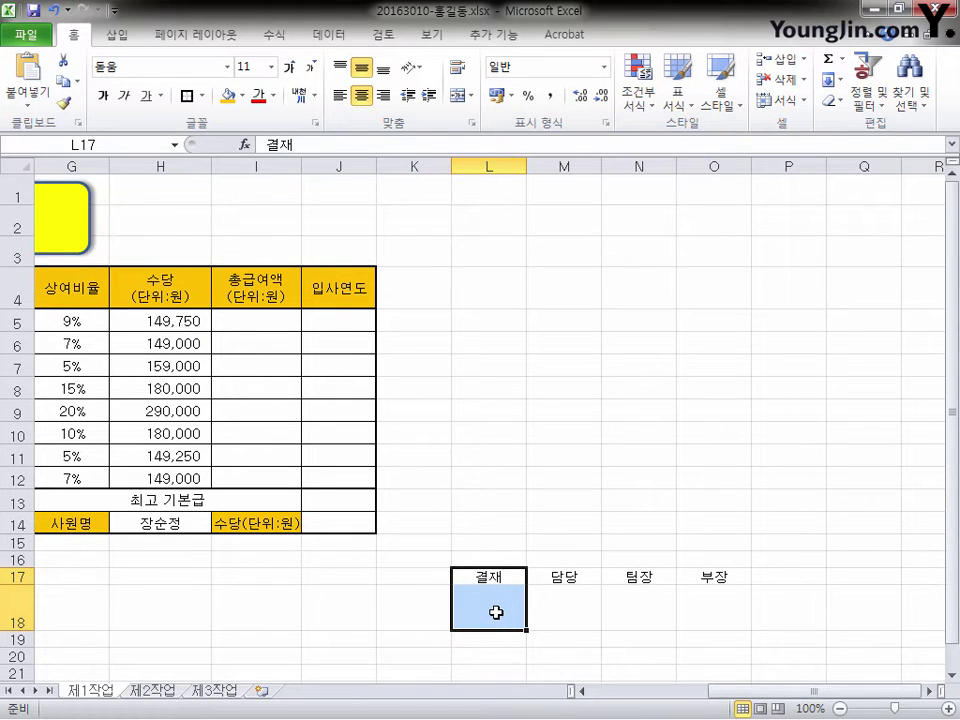
pyautogui.hotkey('ctrl', '1')
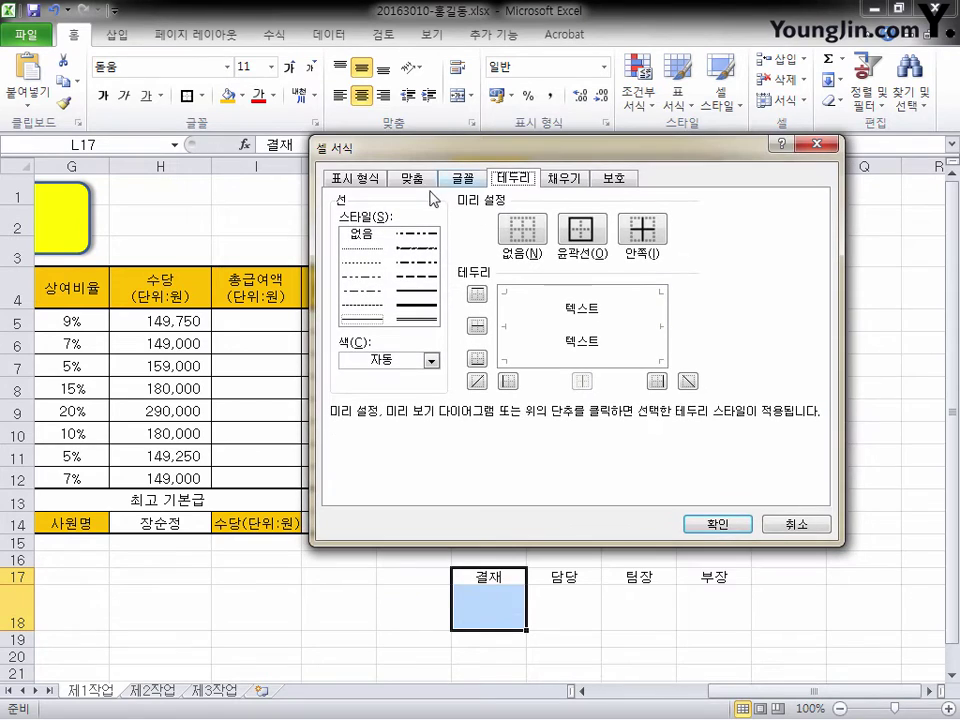
pyautogui.click(420, 184)
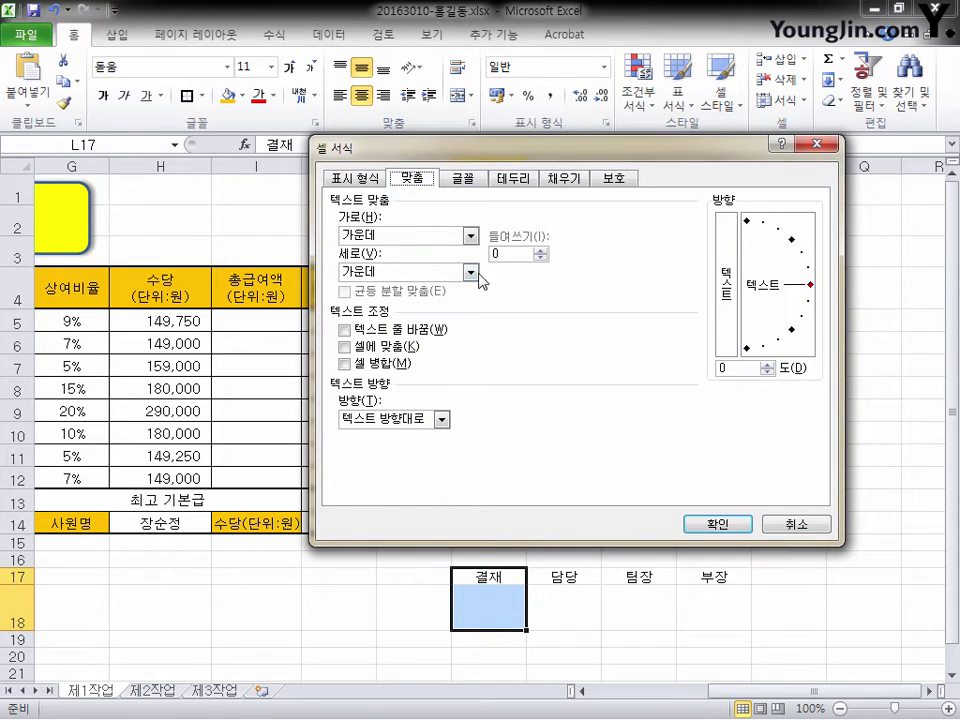
pyautogui.click(346, 364)
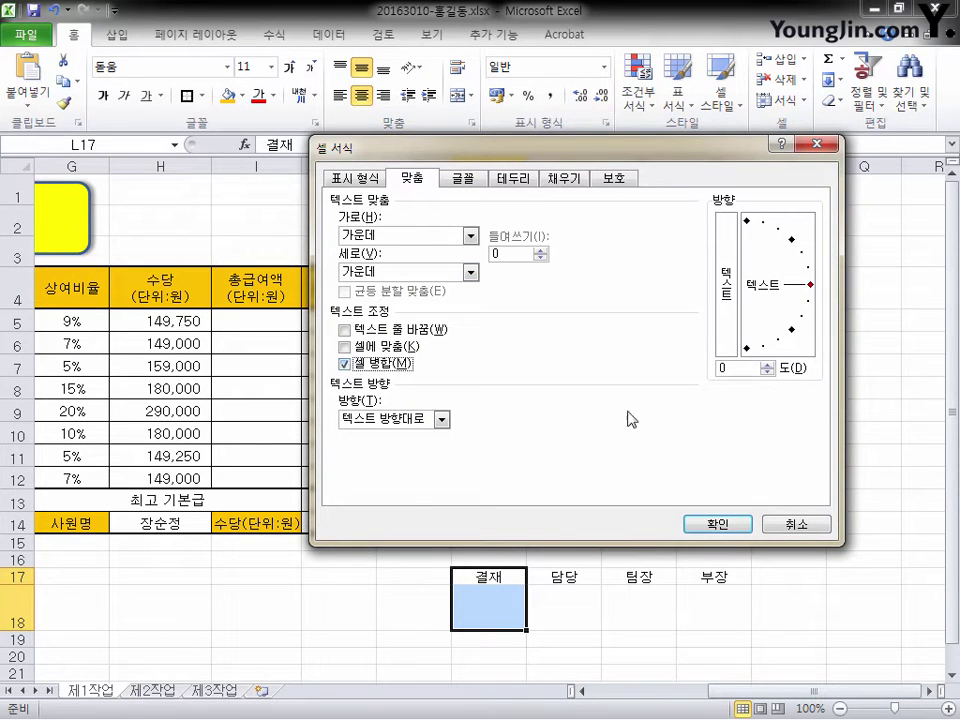
pyautogui.click(727, 292)
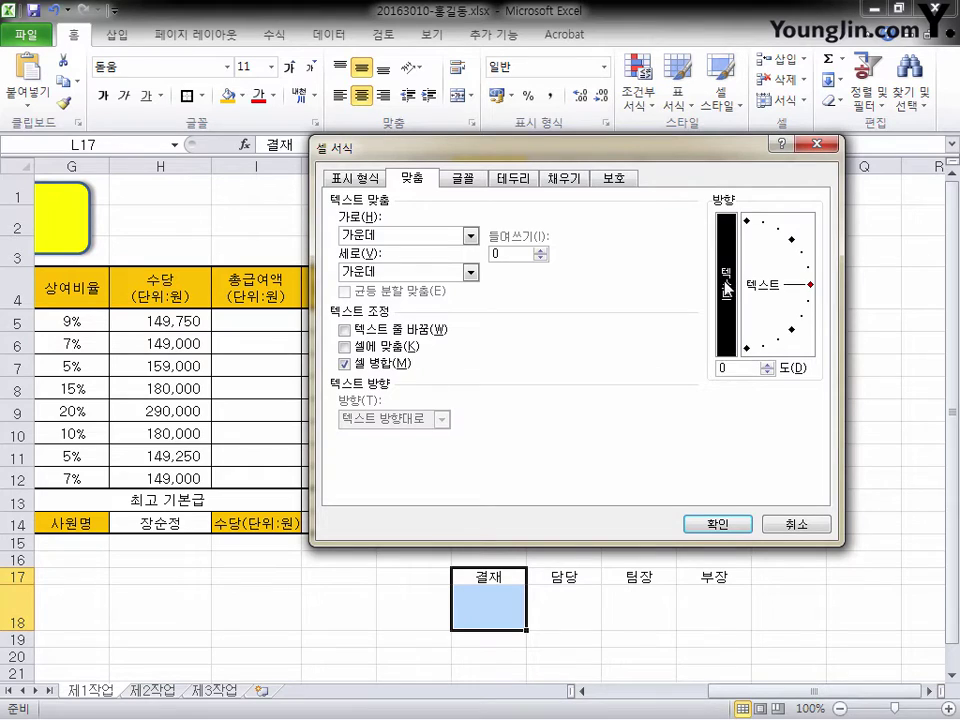
pyautogui.click(722, 524)
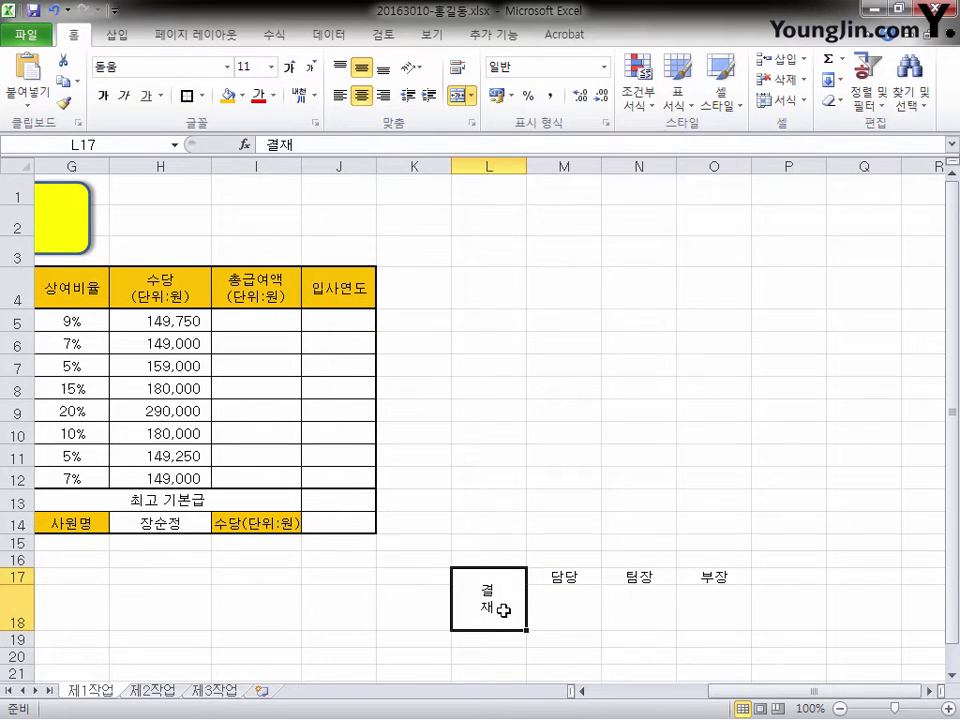
# Apply all borders to the approval box range L17:O18.
pyautogui.moveTo(502, 605); pyautogui.dragTo(709, 603)
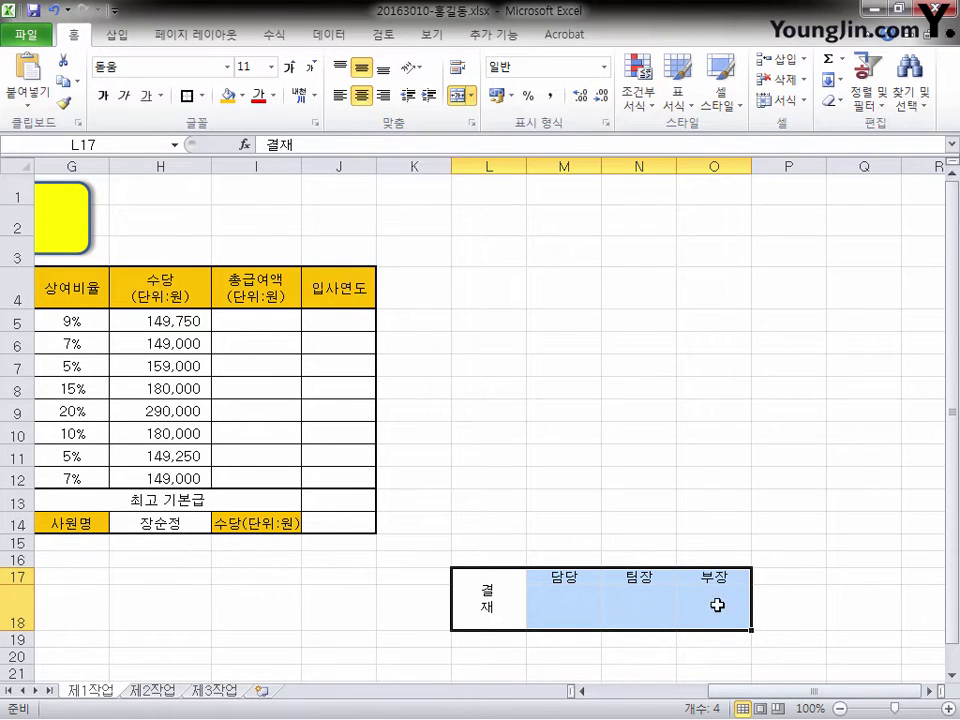
pyautogui.click(202, 98)
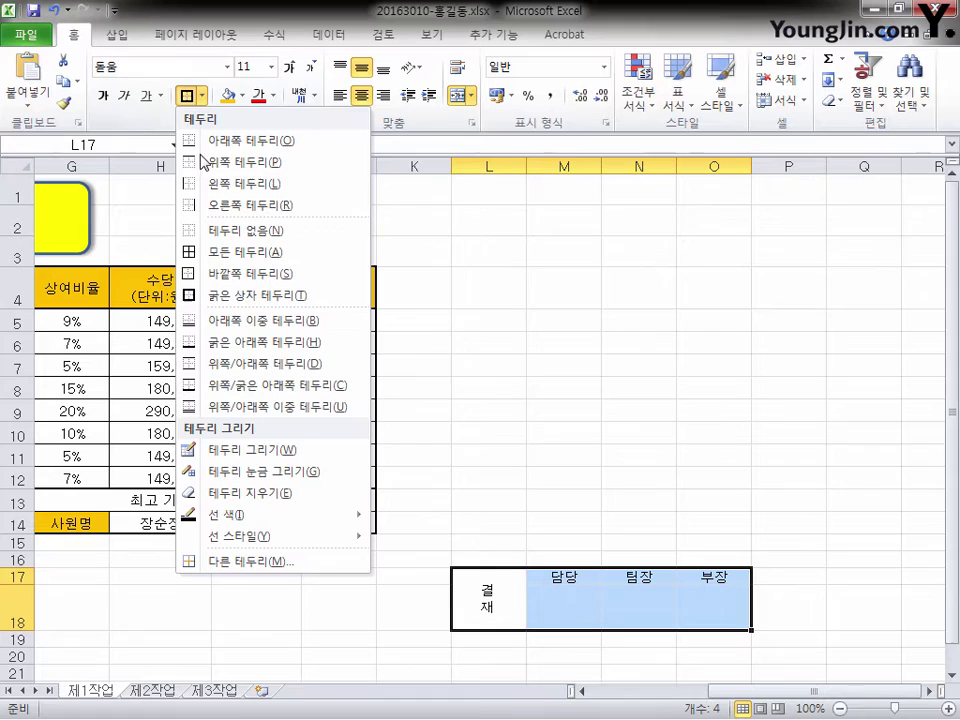
pyautogui.click(247, 252)
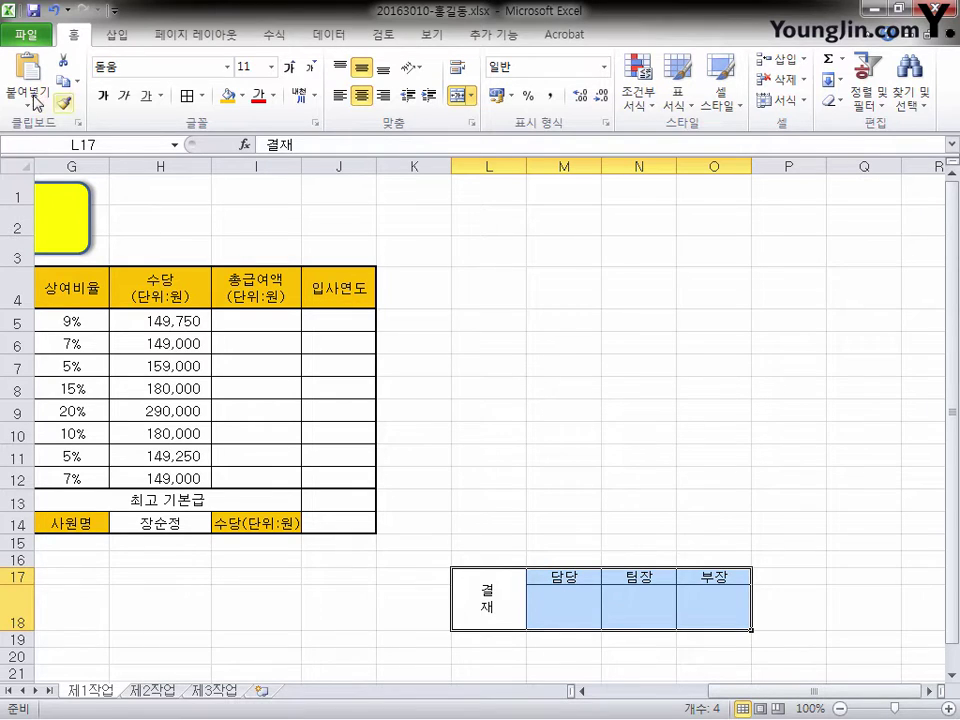
# Copy the approval box L17:O18 as a picture, using the as-shown-on-screen appearance and picture format.
pyautogui.click(77, 83)
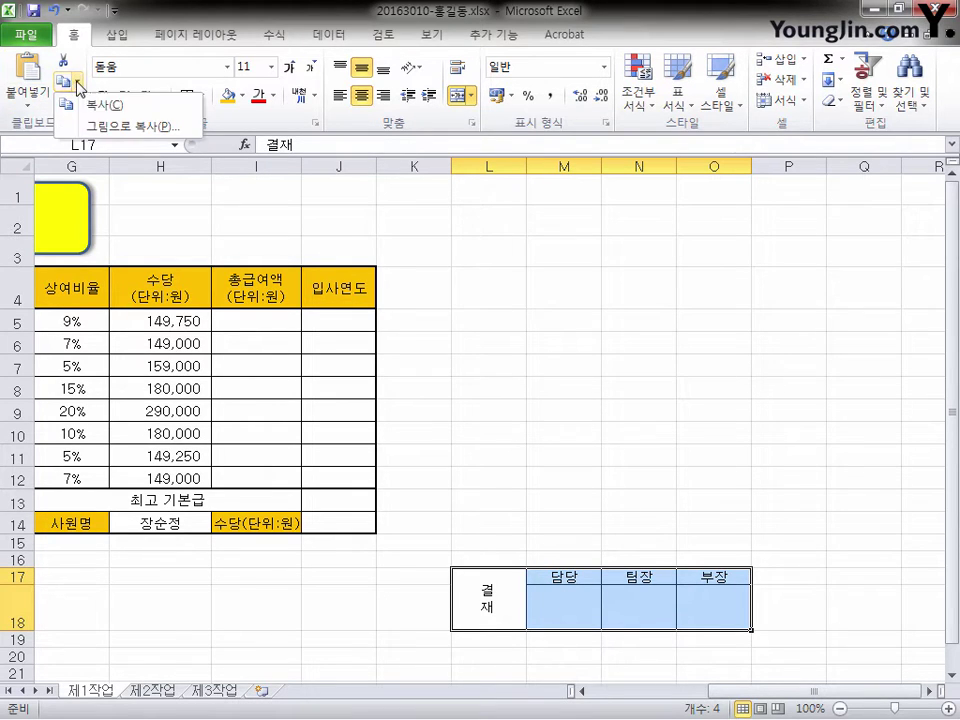
pyautogui.click(137, 135)
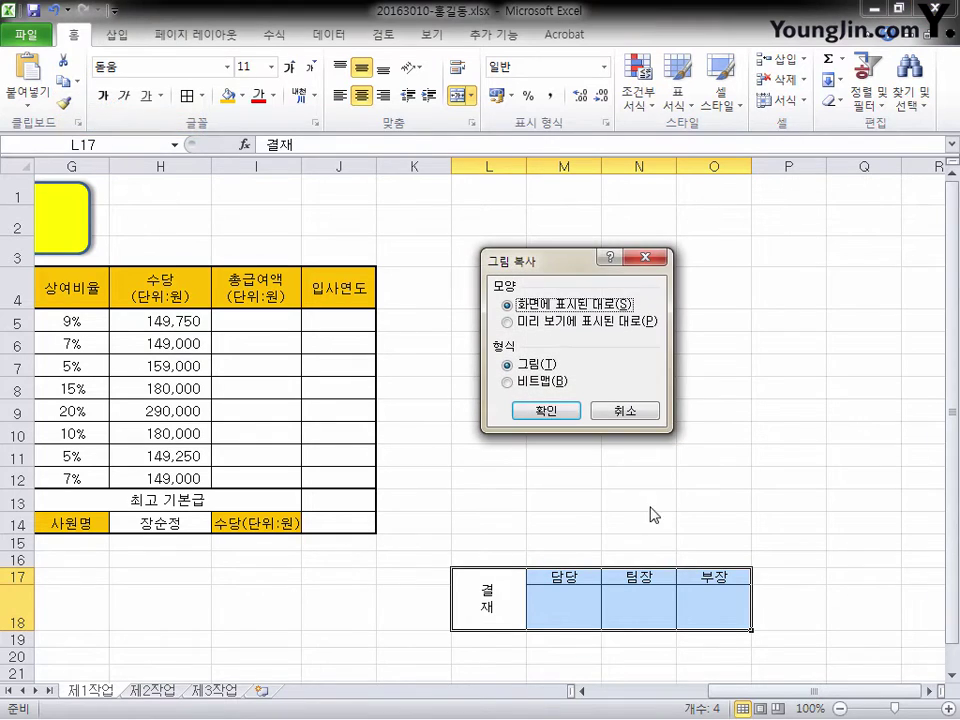
pyautogui.click(546, 411)
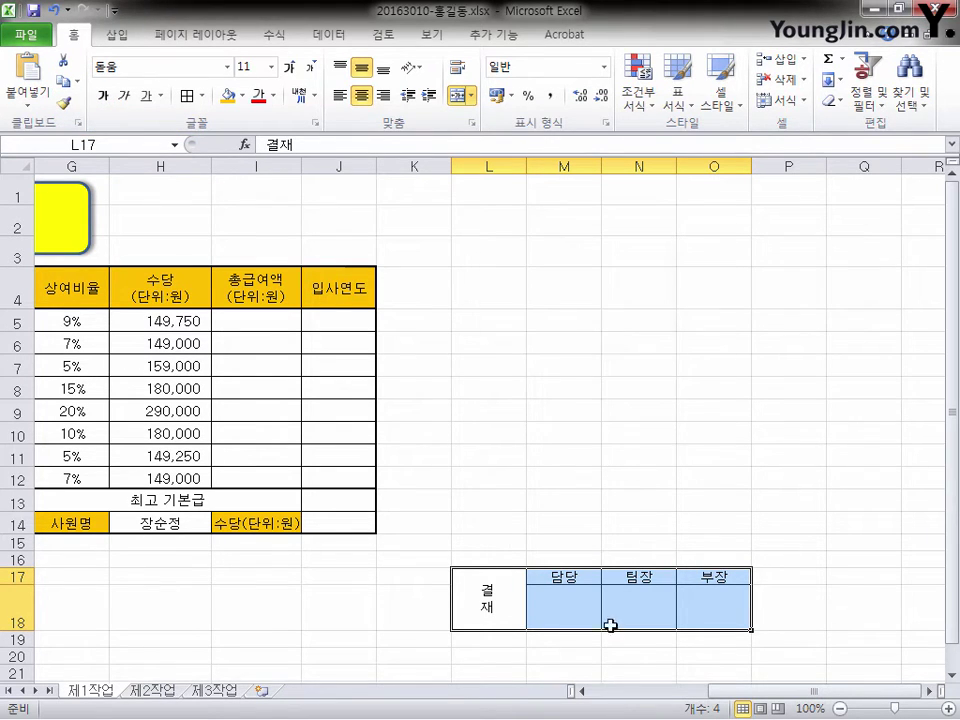
# Paste the approval box picture at H1 and fit it above the table's 수당 to 입사연도 columns, within rows 1 to 3.
pyautogui.click(150, 198)
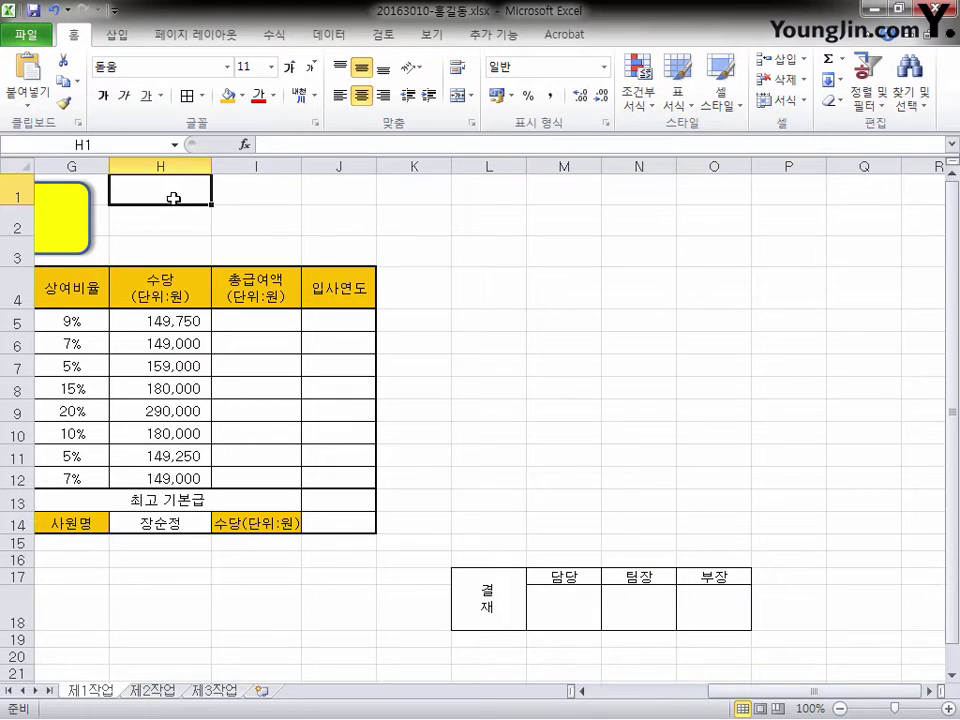
pyautogui.hotkey('ctrl', 'v')
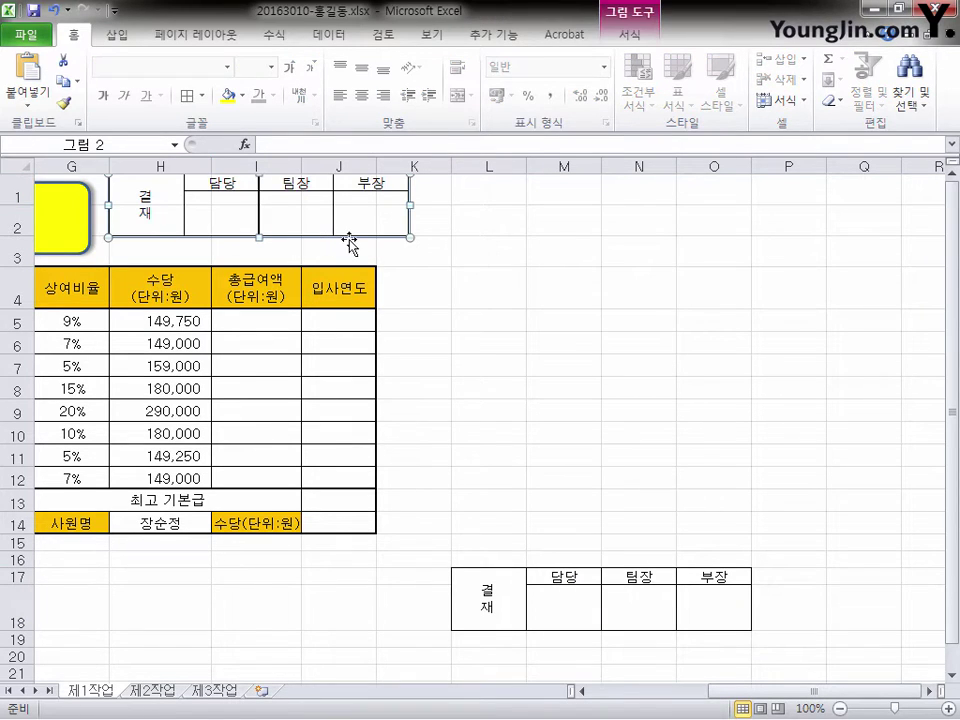
pyautogui.moveTo(352, 240); pyautogui.dragTo(375, 216)
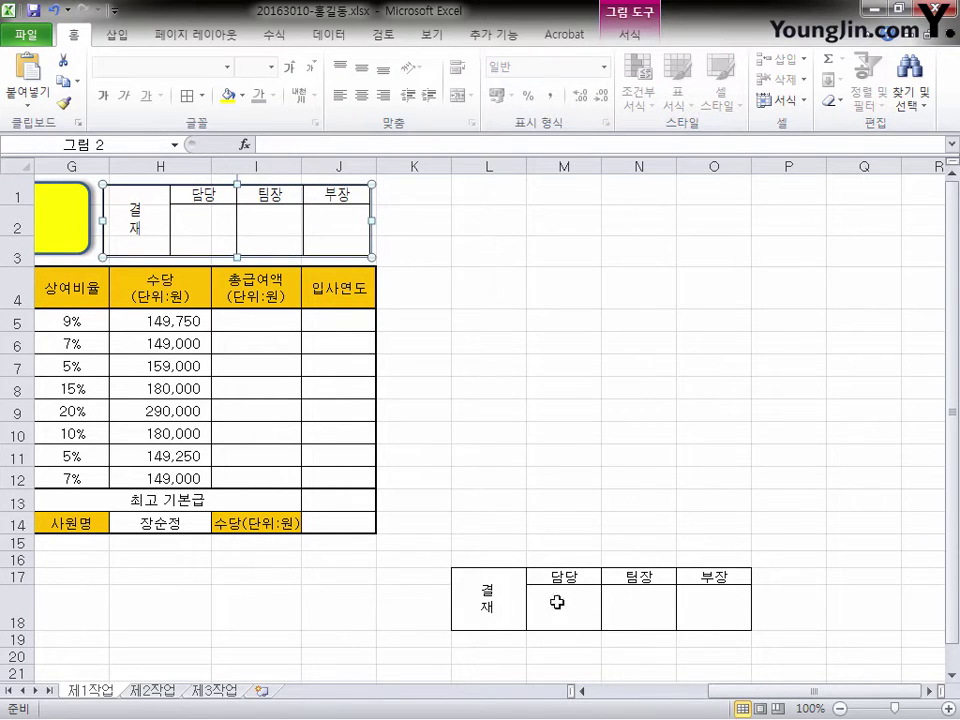
# Delete rows 17 and 18 containing the original approval box cells.
pyautogui.moveTo(15, 576); pyautogui.dragTo(14, 606)
pyautogui.rightClick(14, 606)
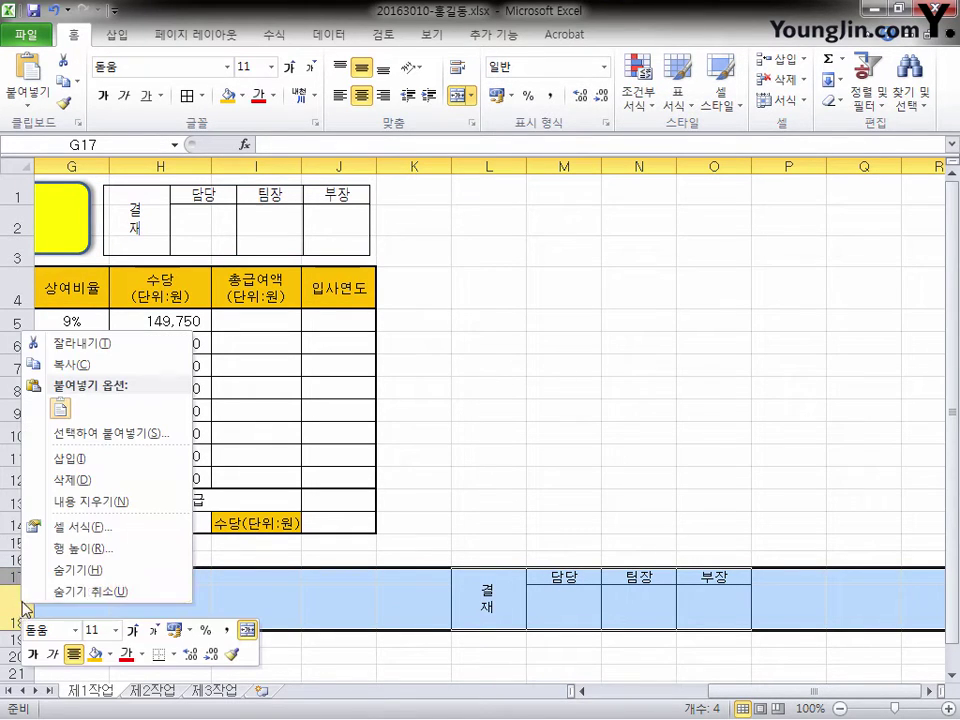
pyautogui.click(93, 480)
pyautogui.click(662, 593)
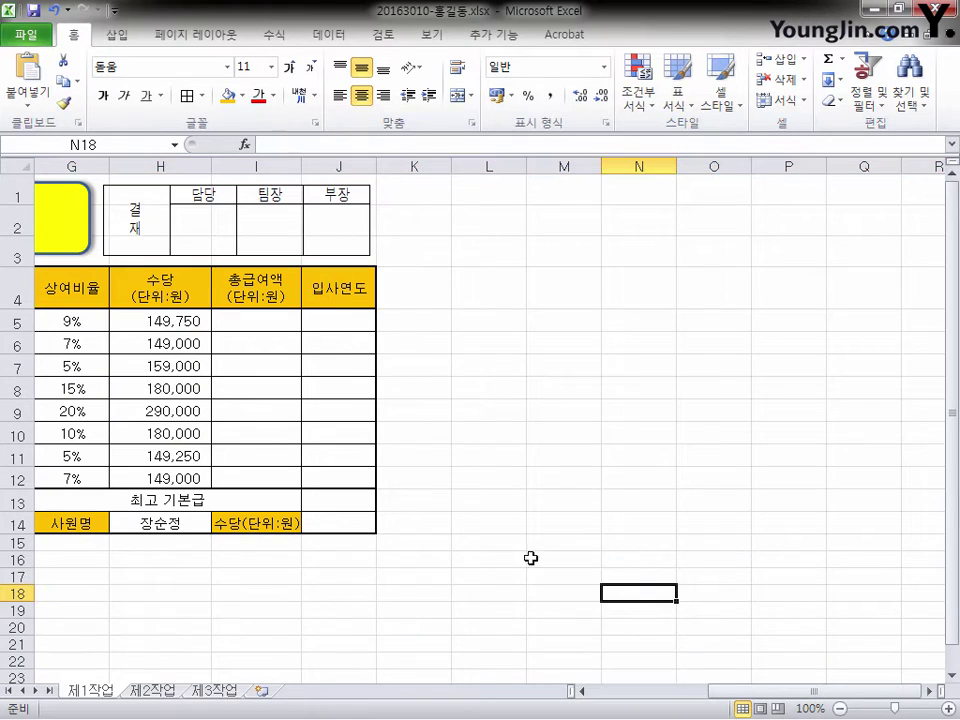
# Add list data validation to cell H14 with the employee names in =$C$5:$C$12 as source, and check its drop-down list.
pyautogui.moveTo(707, 690); pyautogui.dragTo(615, 690)
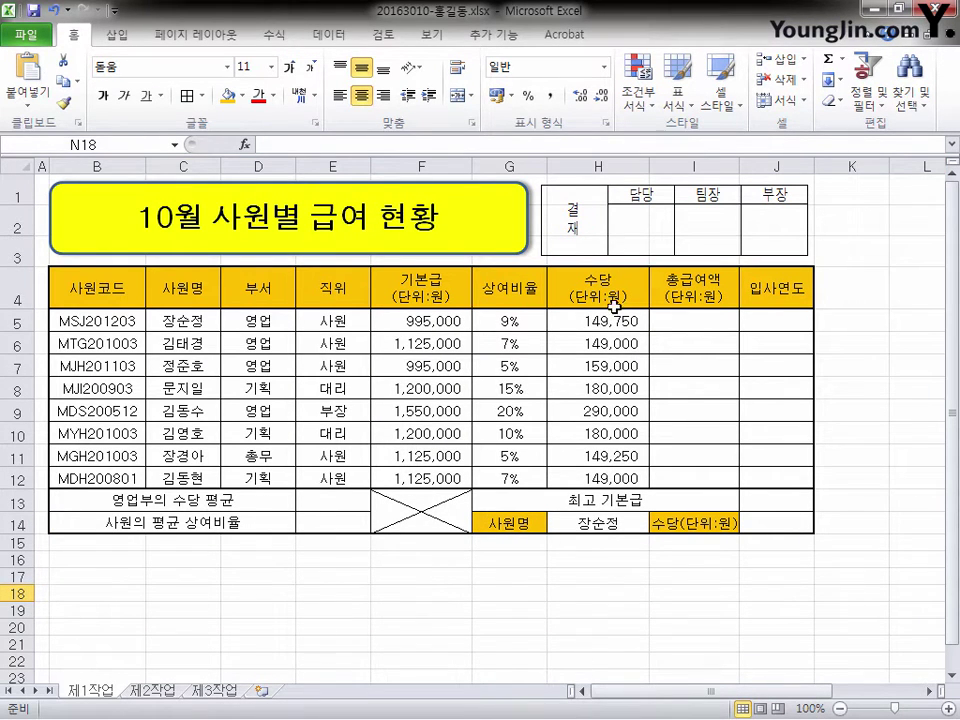
pyautogui.click(603, 521)
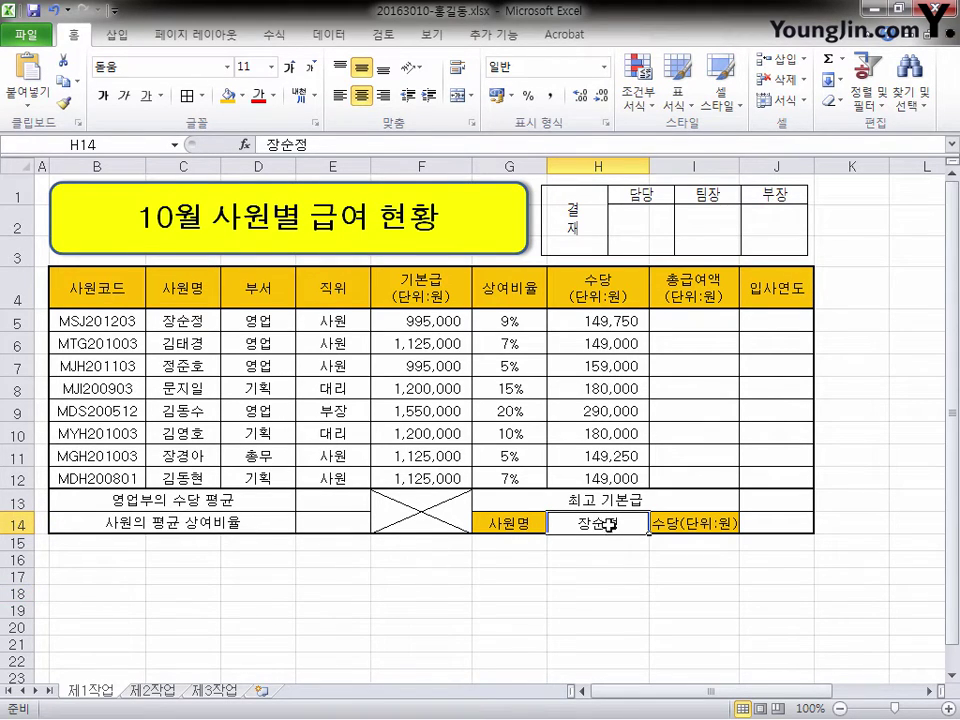
pyautogui.click(338, 39)
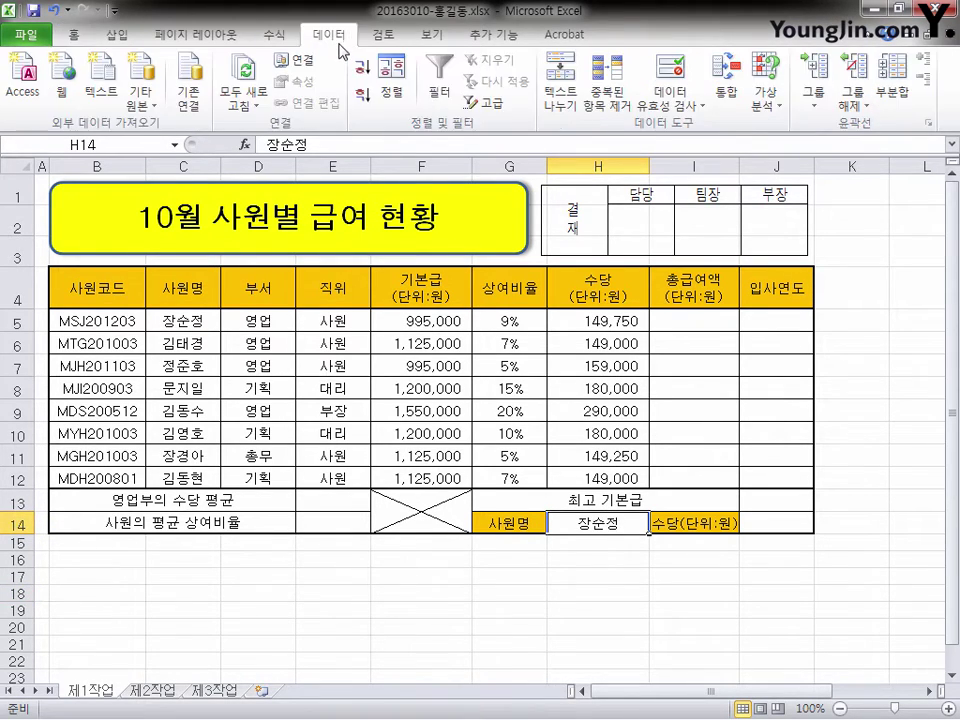
pyautogui.click(688, 104)
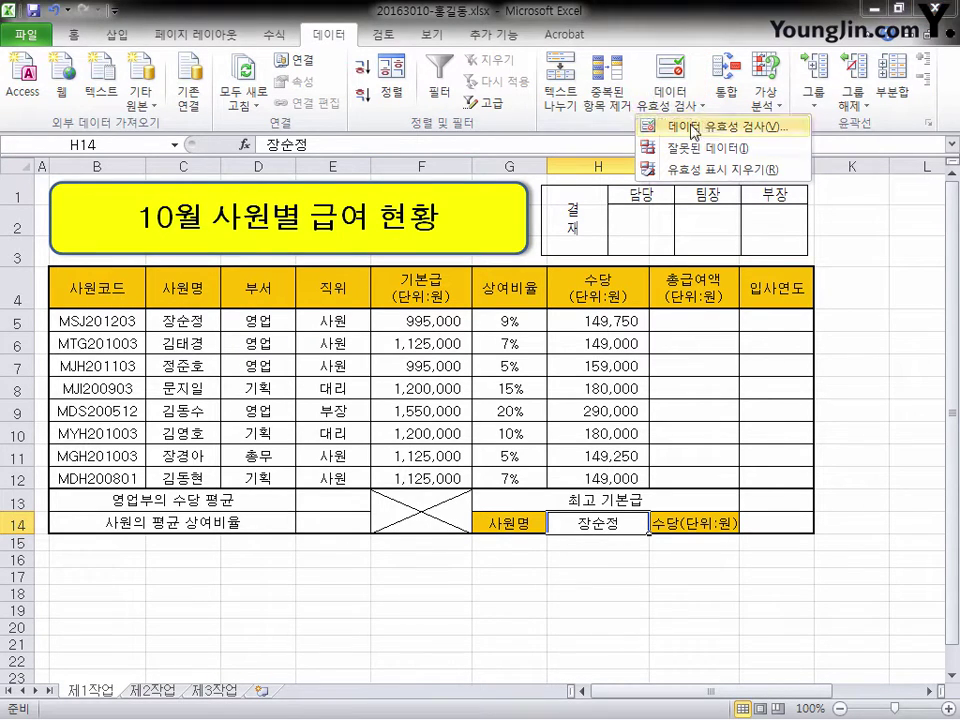
pyautogui.click(708, 128)
pyautogui.click(486, 306)
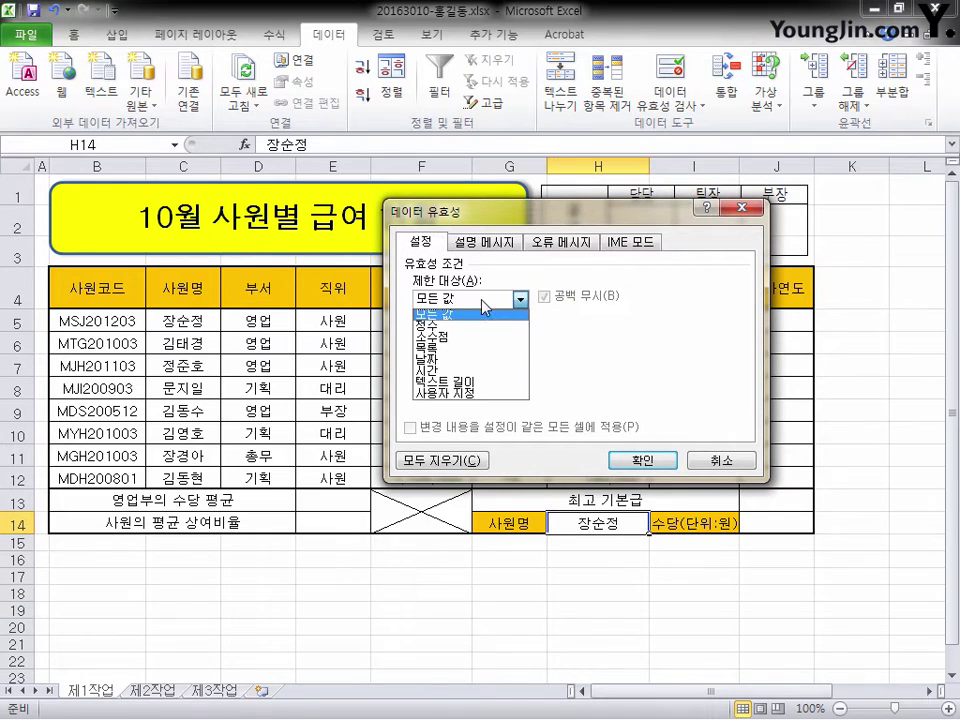
pyautogui.click(484, 357)
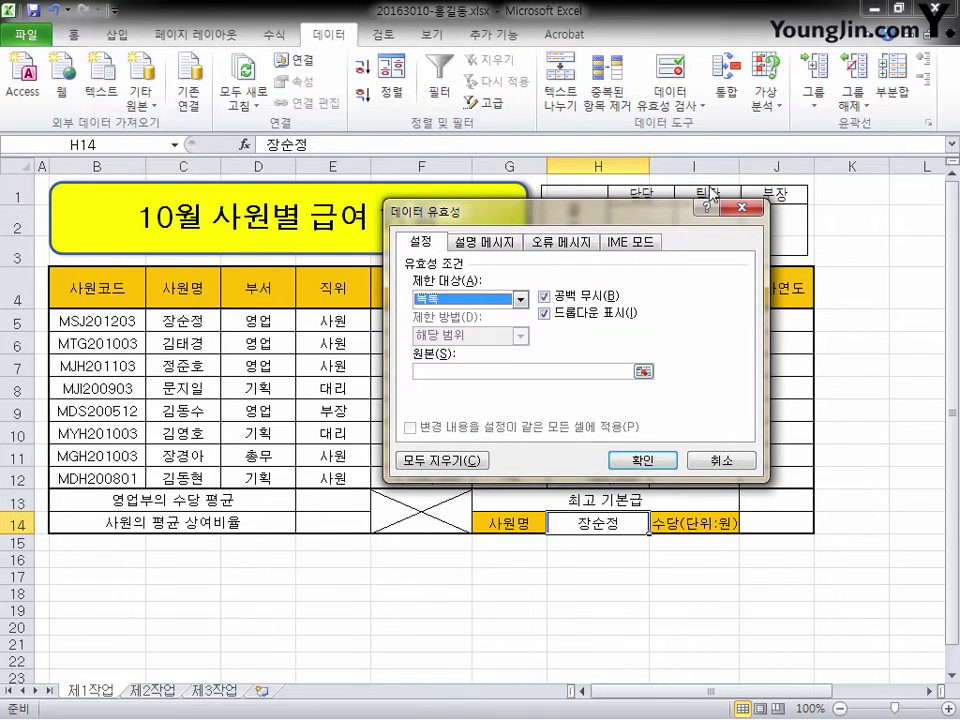
pyautogui.moveTo(596, 221); pyautogui.dragTo(720, 190)
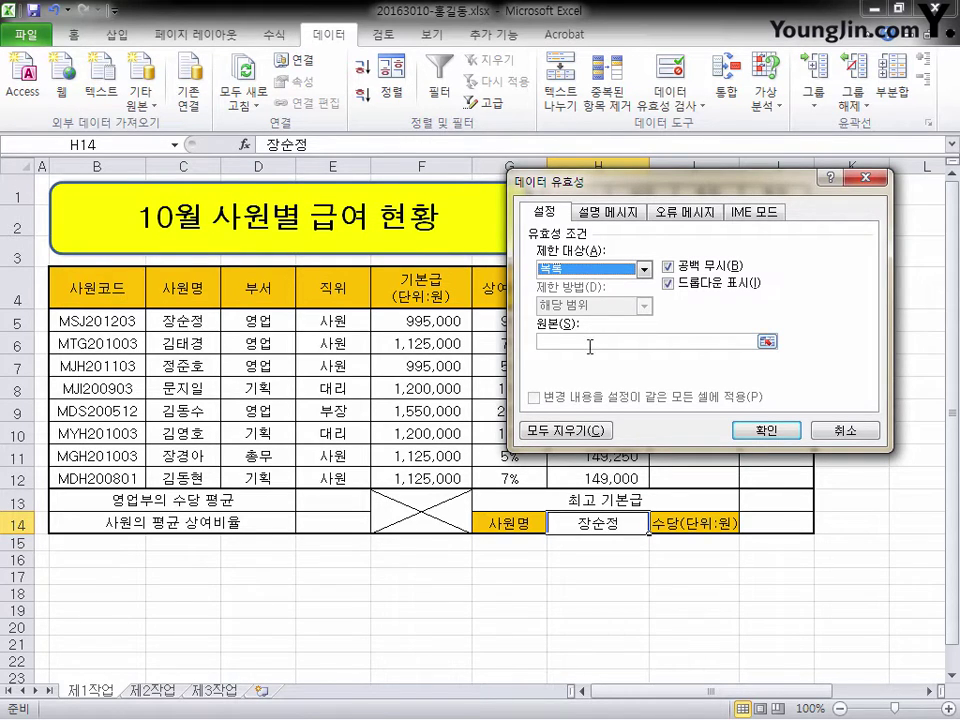
pyautogui.click(540, 342)
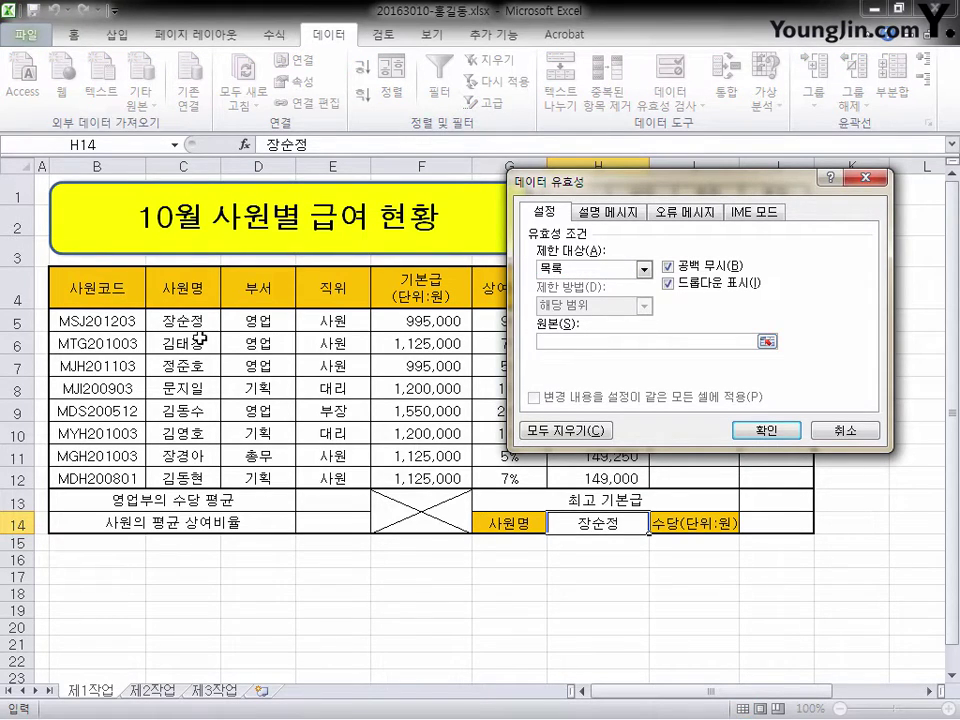
pyautogui.moveTo(222, 321); pyautogui.dragTo(200, 477)
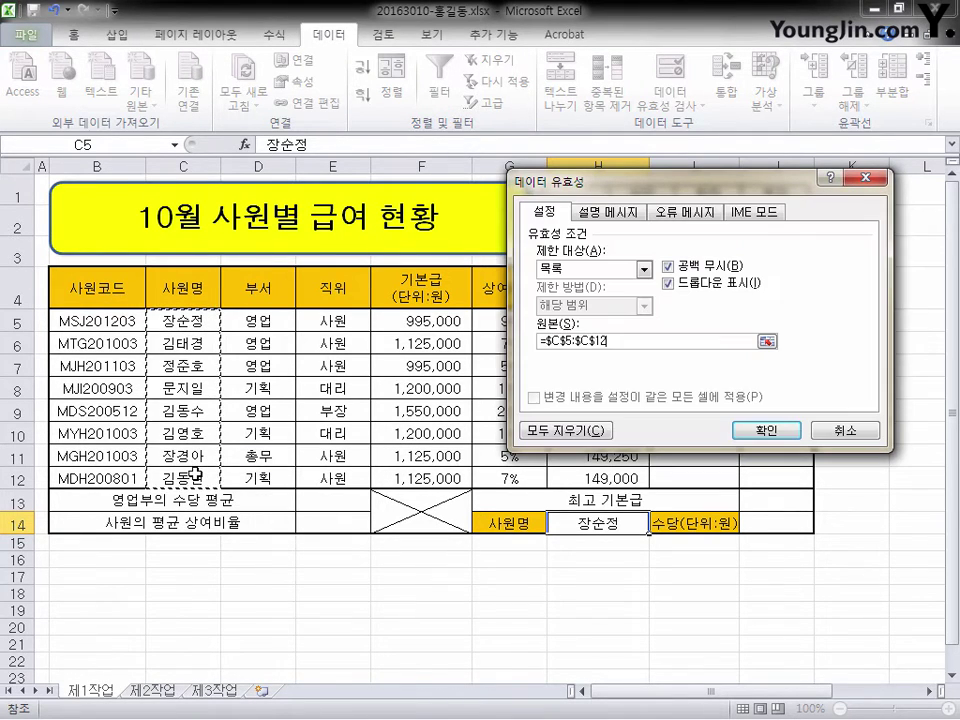
pyautogui.click(781, 435)
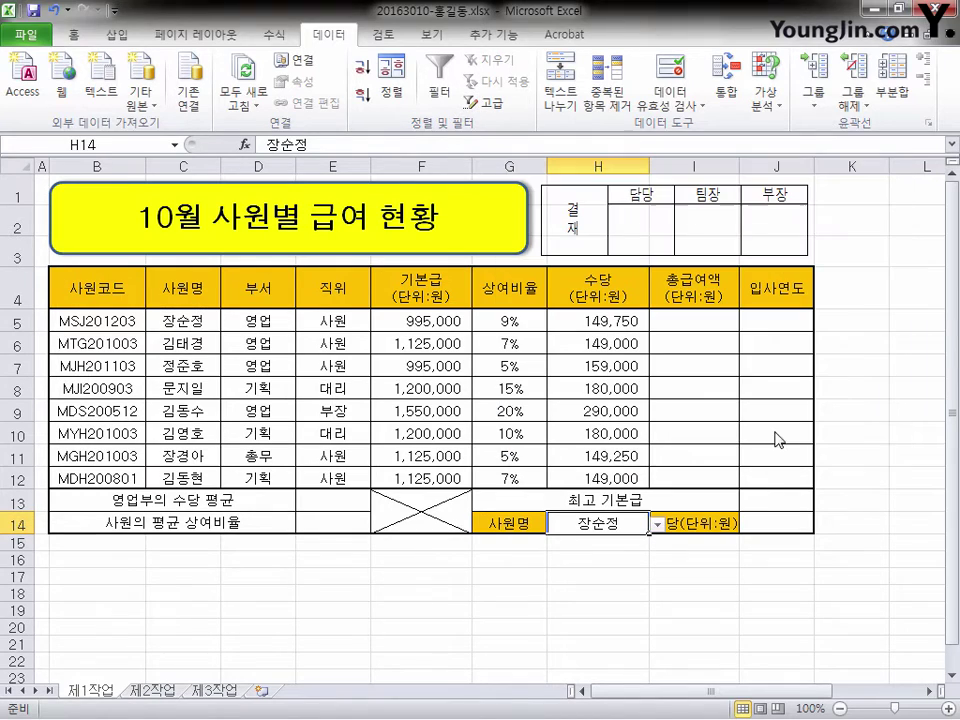
pyautogui.click(657, 524)
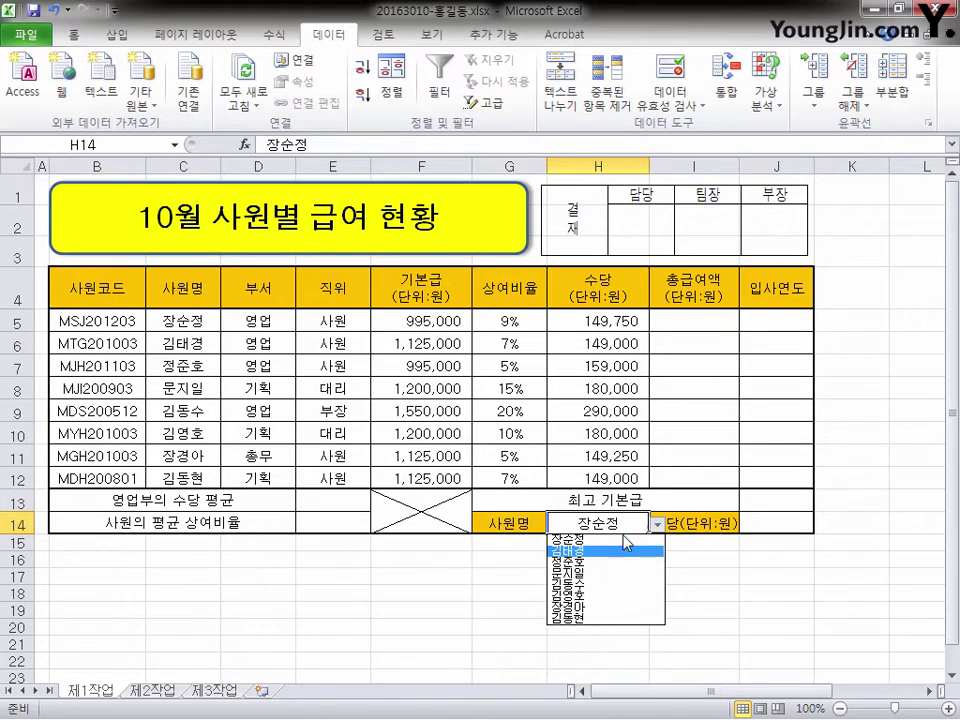
pyautogui.click(657, 524)
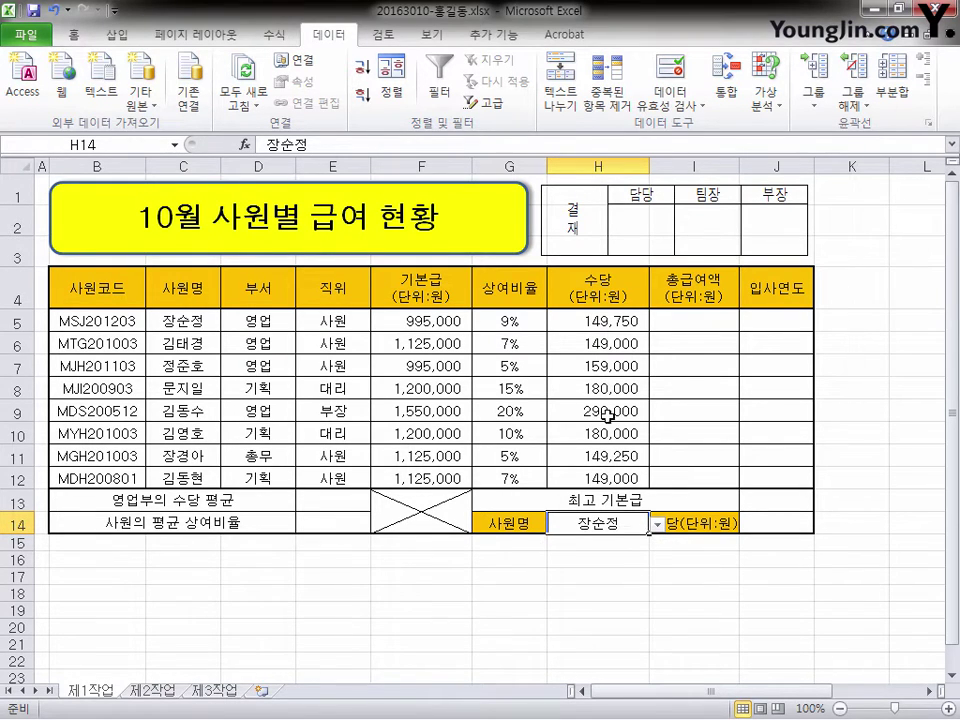
# Apply the custom number format @"부" to the 부서 cells D5:D12.
pyautogui.moveTo(270, 320); pyautogui.dragTo(268, 478)
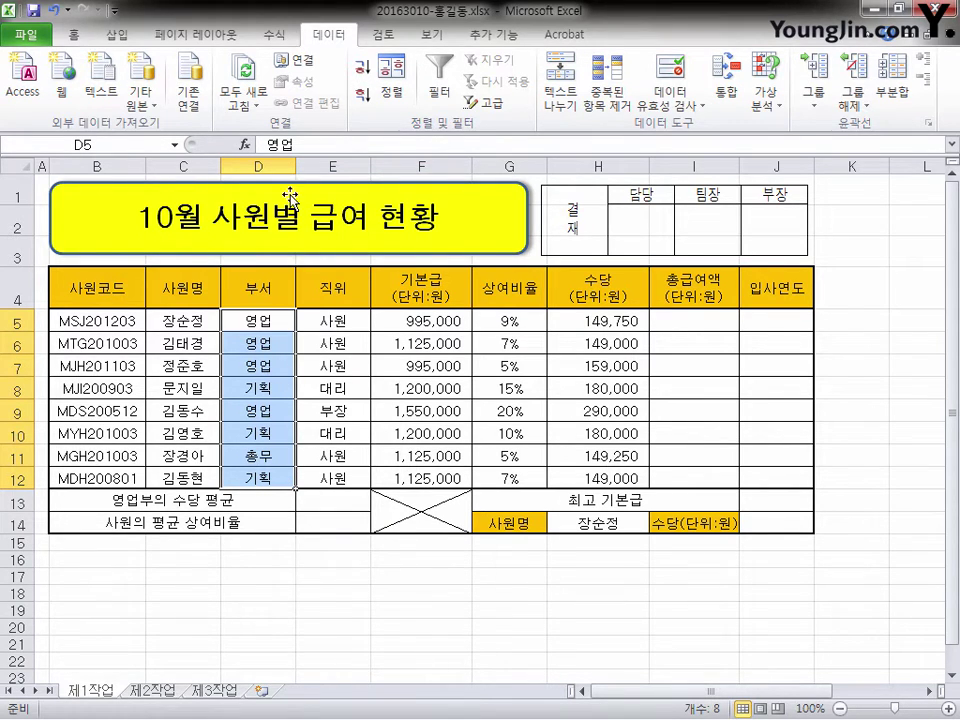
pyautogui.hotkey('ctrl', '1')
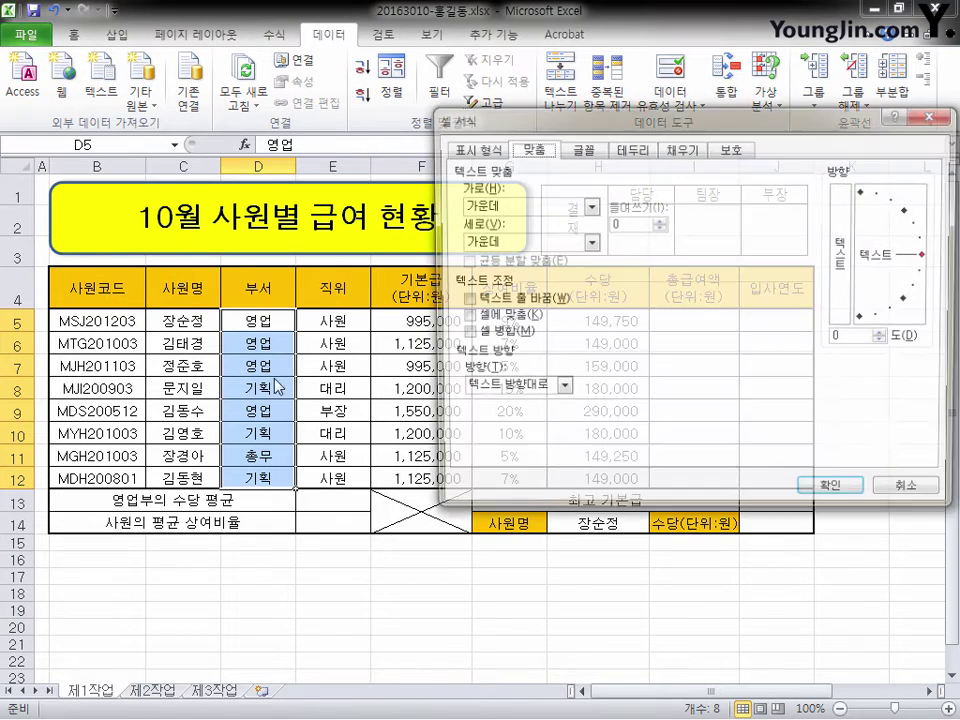
pyautogui.click(484, 152)
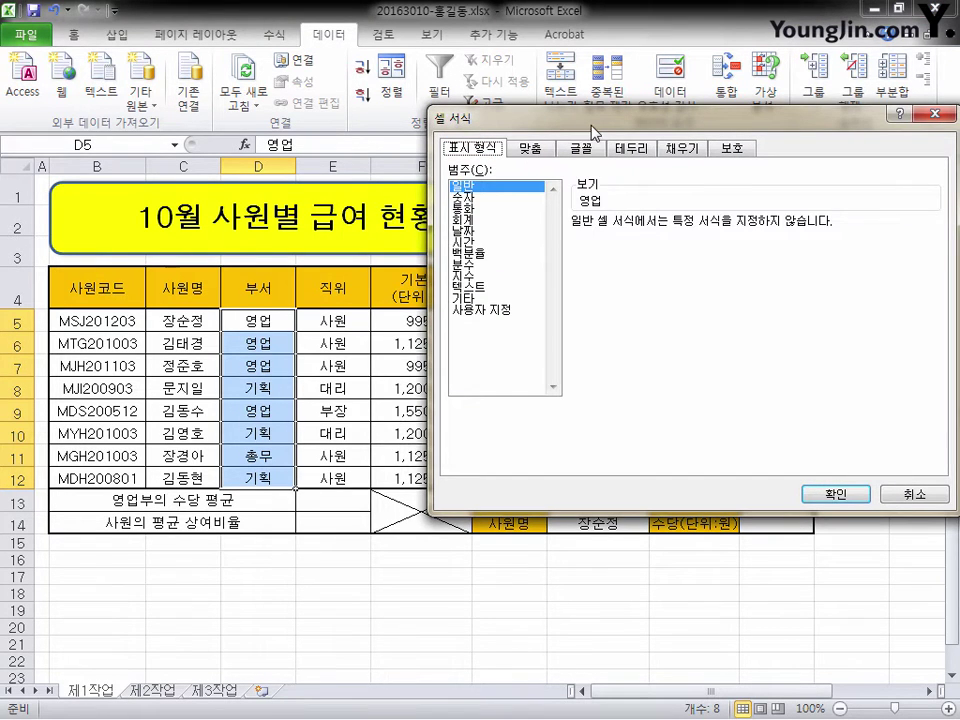
pyautogui.moveTo(592, 117); pyautogui.dragTo(502, 103)
pyautogui.click(411, 297)
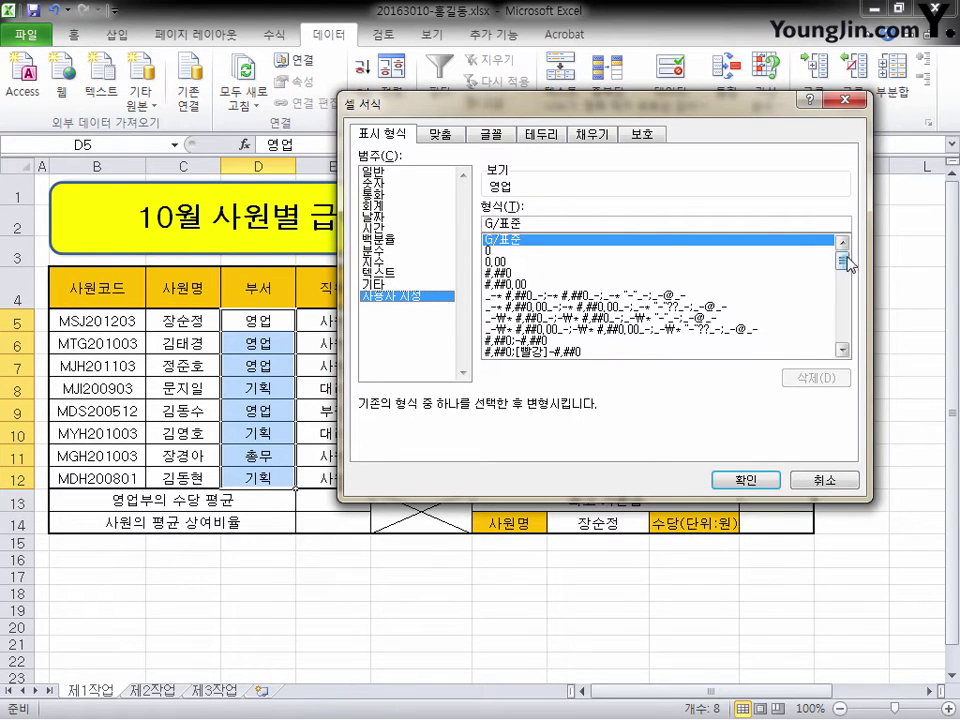
pyautogui.moveTo(845, 258); pyautogui.dragTo(735, 381)
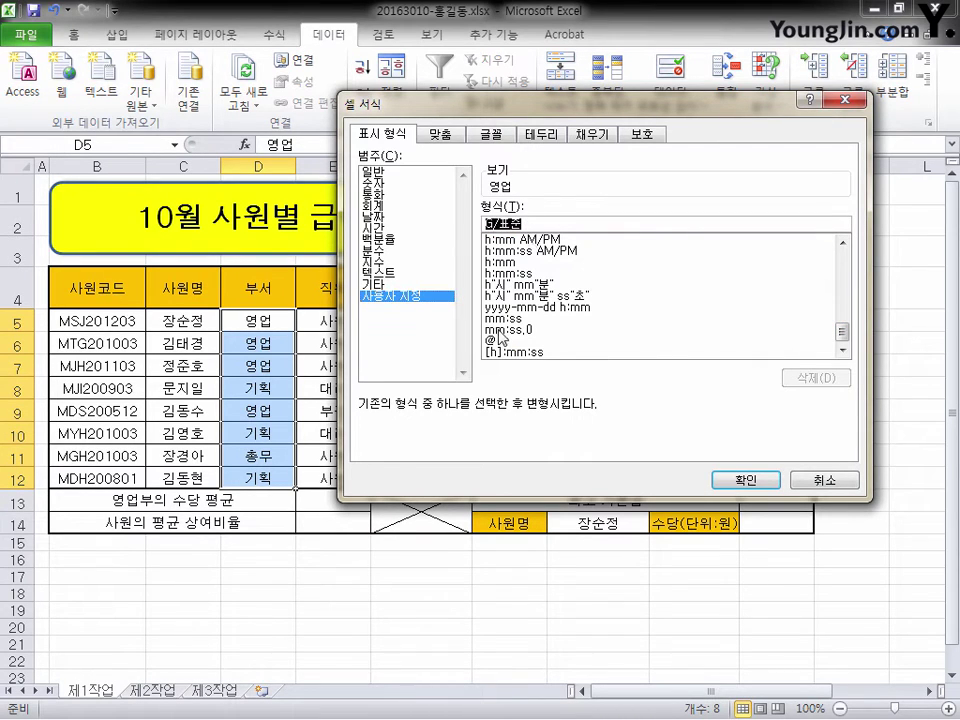
pyautogui.click(492, 343)
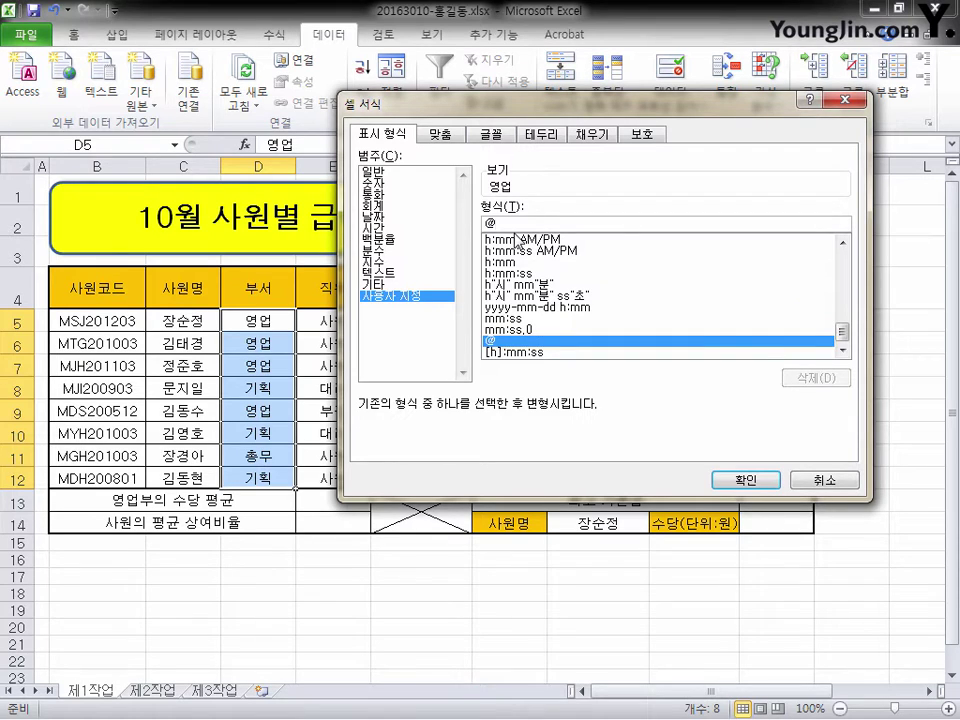
pyautogui.write('"부')
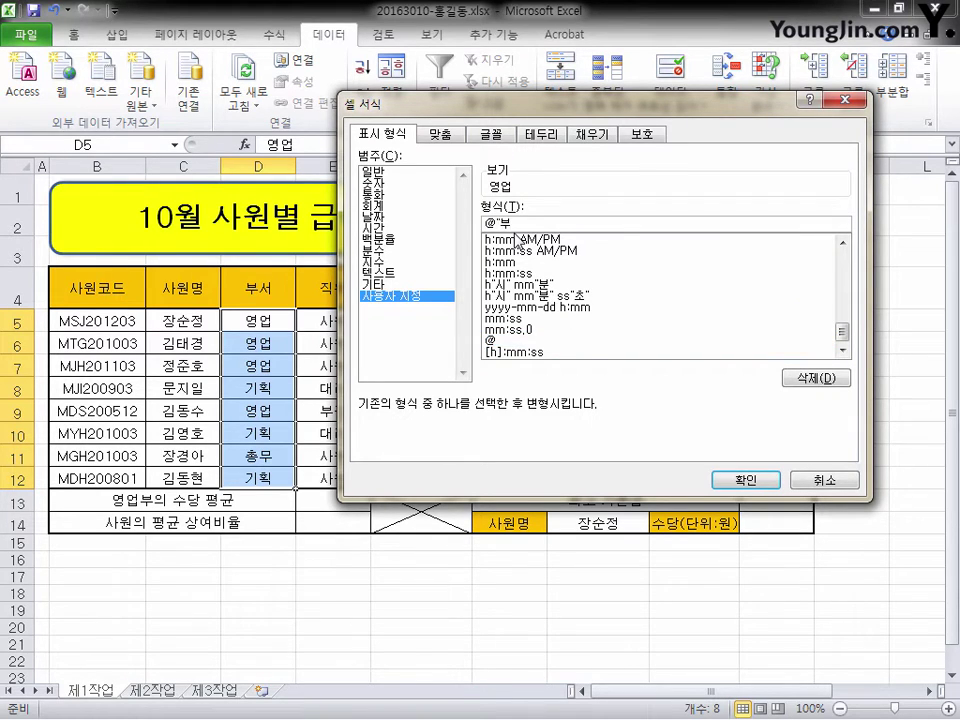
pyautogui.write('"')
pyautogui.click(748, 481)
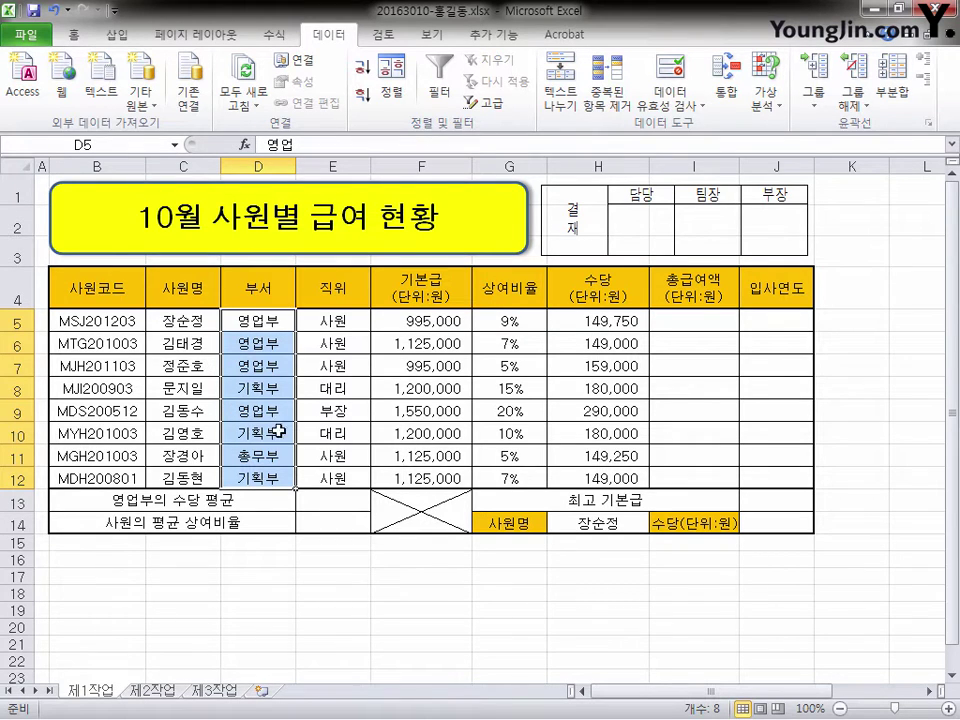
# Define the name 기본급 with workbook scope for the base salary range F5:F12.
pyautogui.click(440, 323)
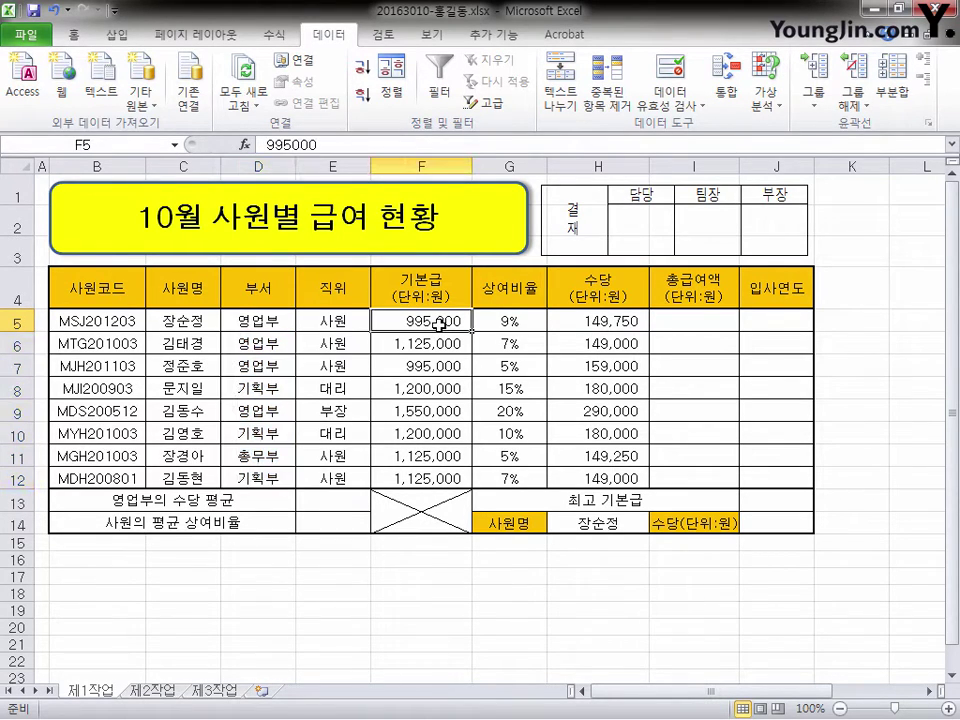
pyautogui.moveTo(440, 323); pyautogui.dragTo(442, 476)
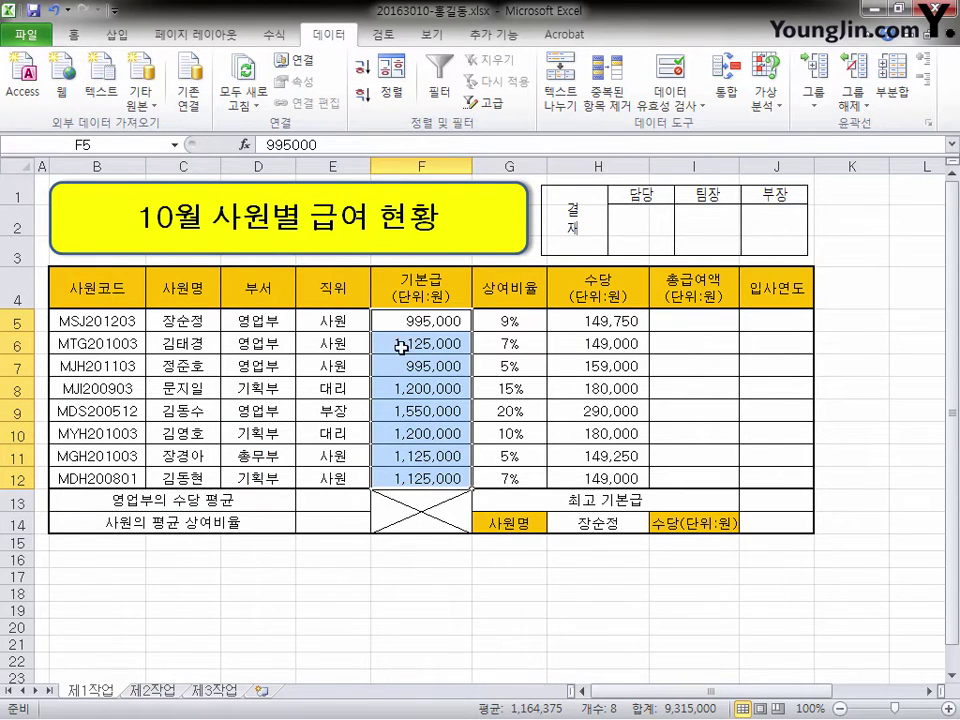
pyautogui.rightClick(425, 322)
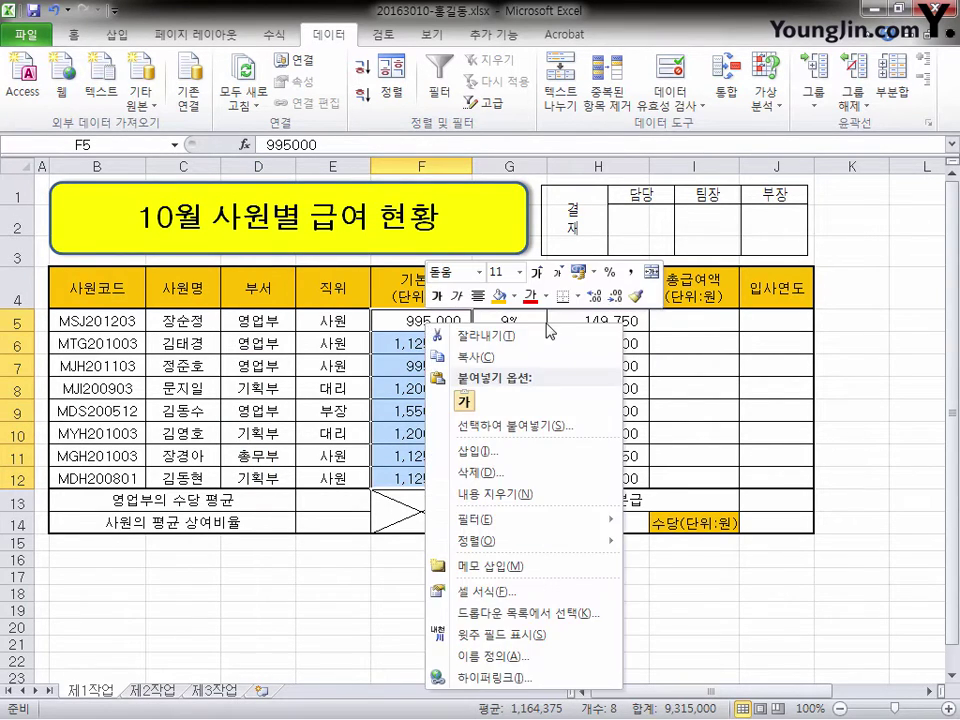
pyautogui.click(507, 657)
pyautogui.moveTo(524, 499); pyautogui.dragTo(523, 379)
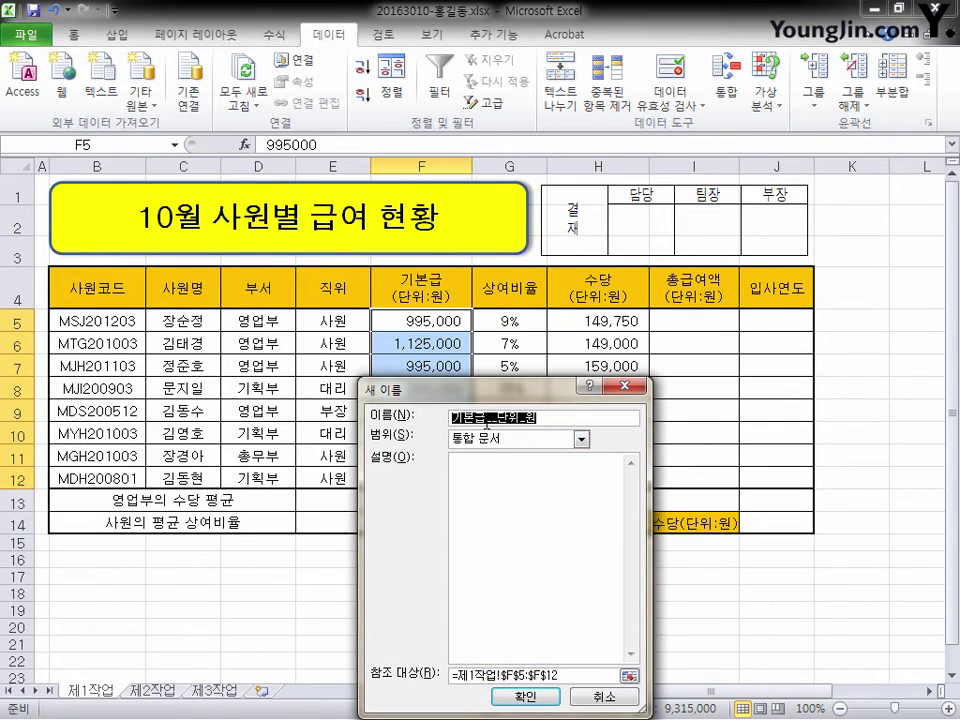
pyautogui.moveTo(487, 420); pyautogui.dragTo(573, 421)
pyautogui.press('BackSpace')
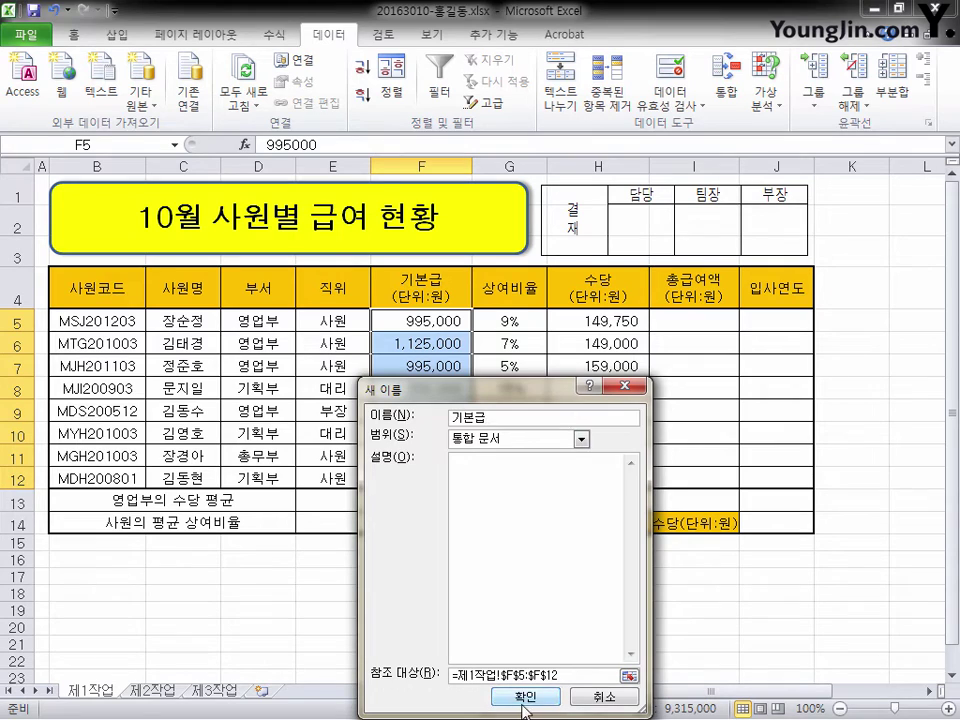
pyautogui.click(524, 696)
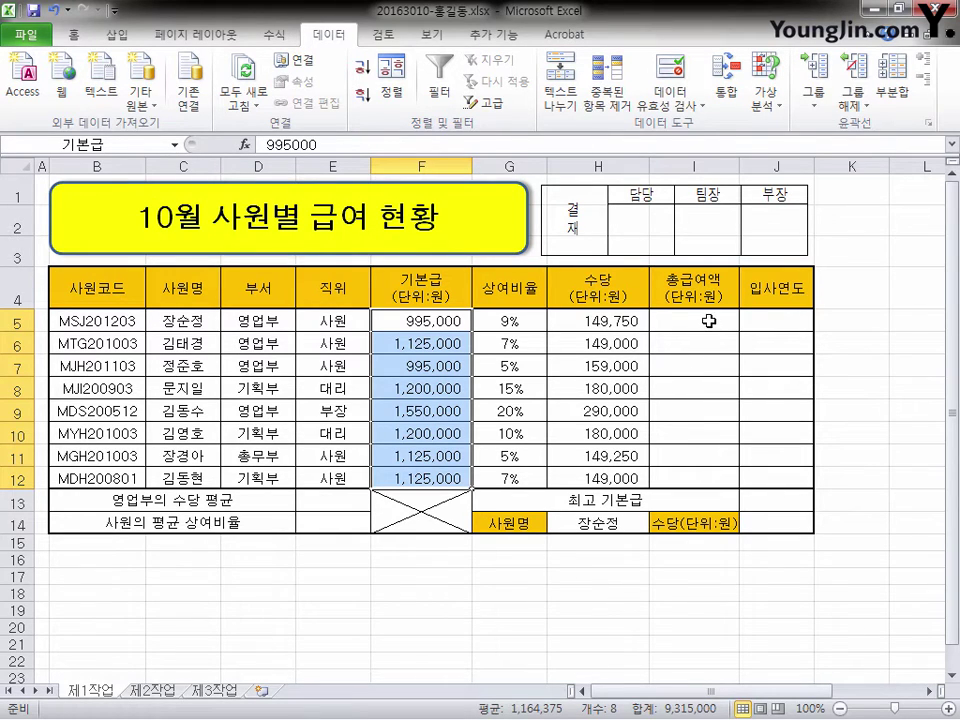
# Fill the 총급여액 cells I5:I12 with the formula =ROUND(F5+F5*G5+H5,-3).
pyautogui.moveTo(708, 322); pyautogui.dragTo(706, 472)
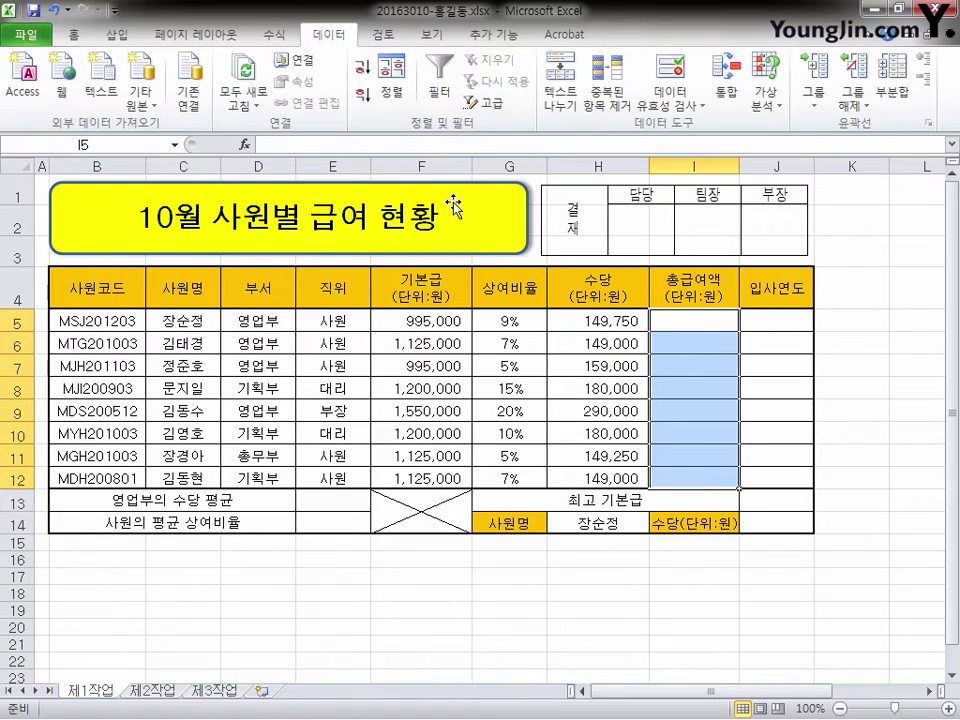
pyautogui.click(333, 146)
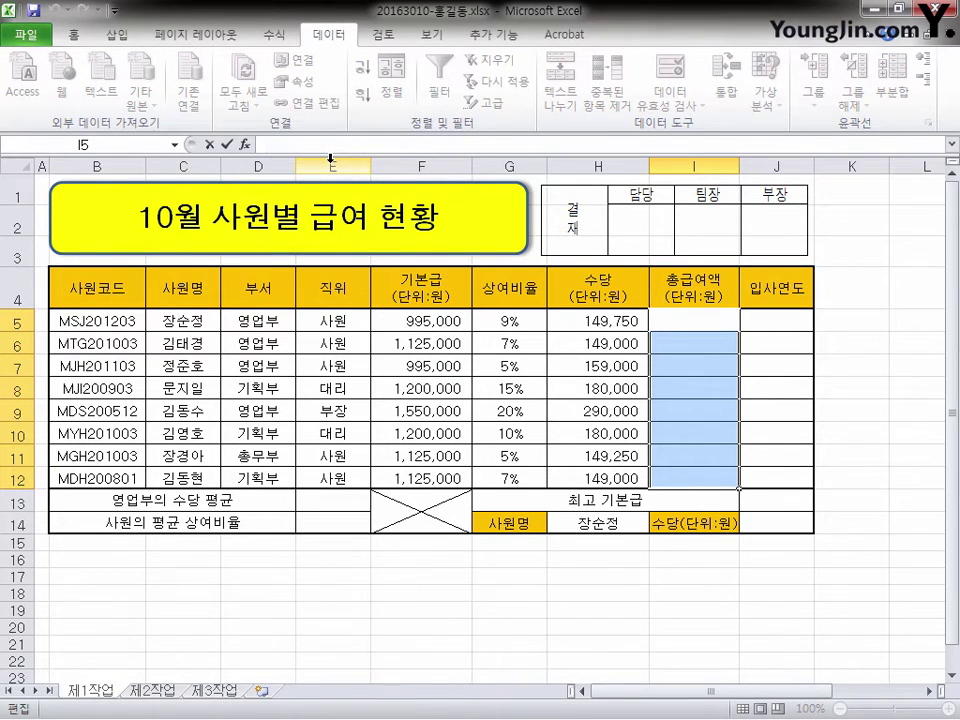
pyautogui.write('=ROUND(F5+F5*G5+H5,-3)')
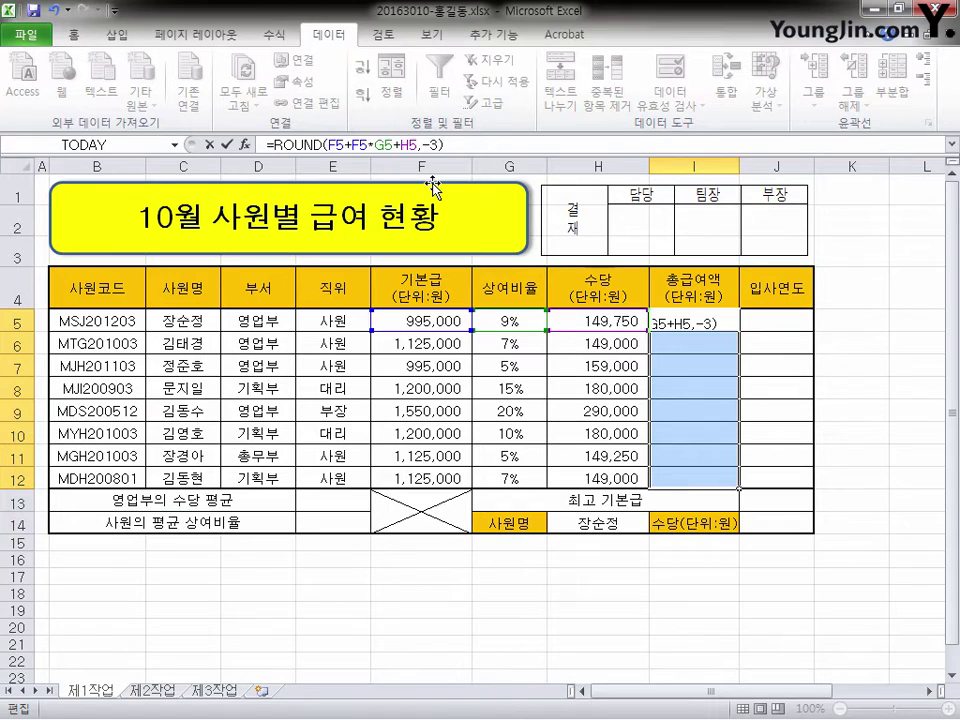
pyautogui.hotkey('ctrl', 'Return')
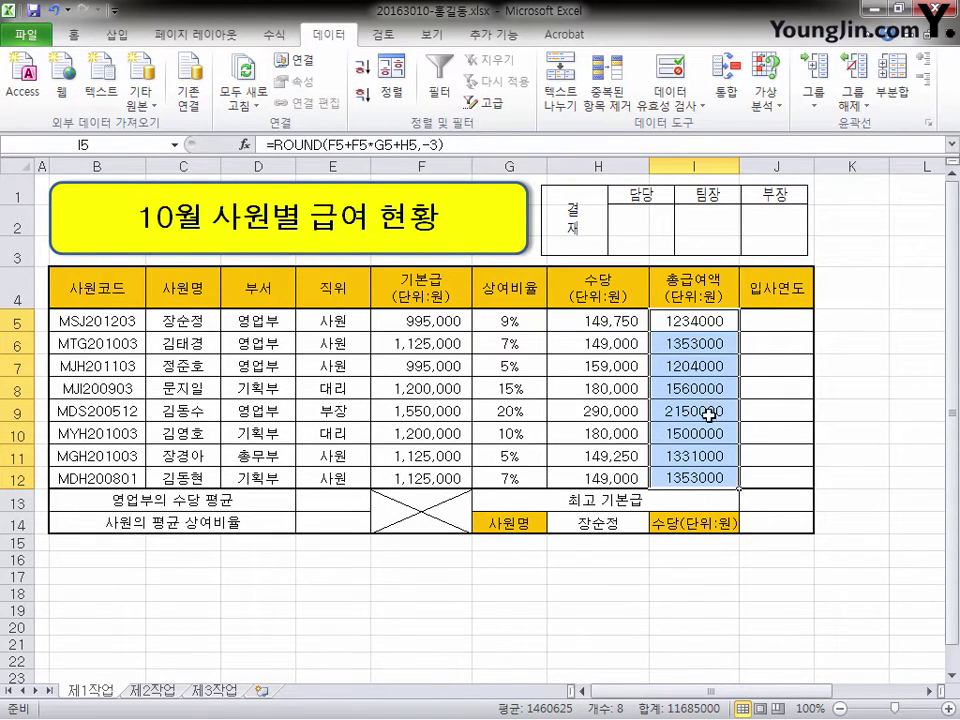
# Right-align the 총급여액 values in I5:I12, apply comma style to them and slightly widen column I.
pyautogui.click(72, 34)
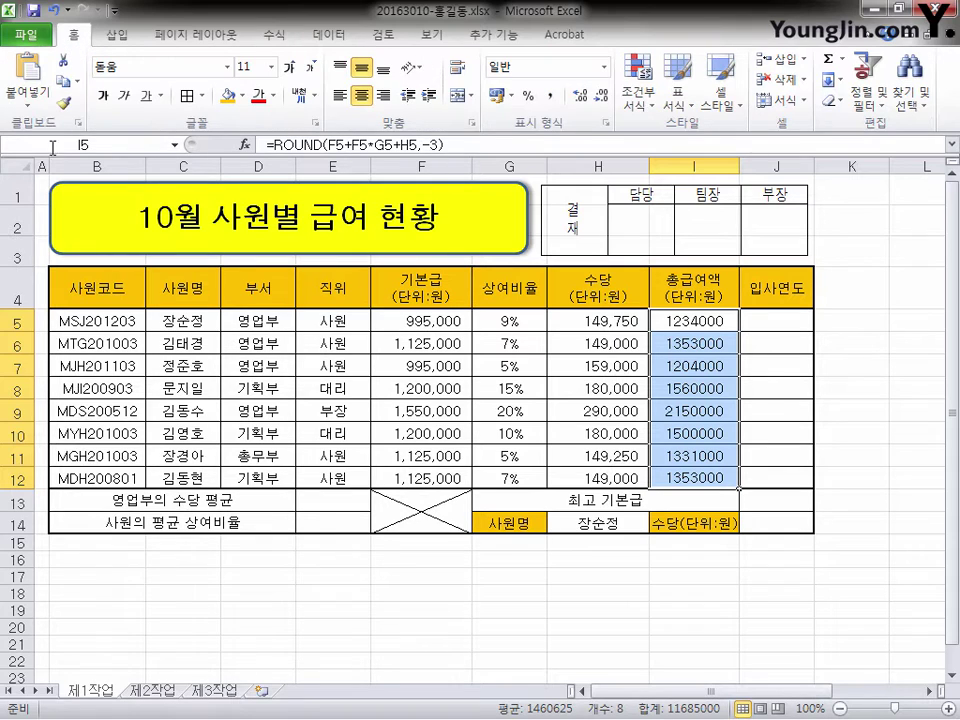
pyautogui.click(383, 95)
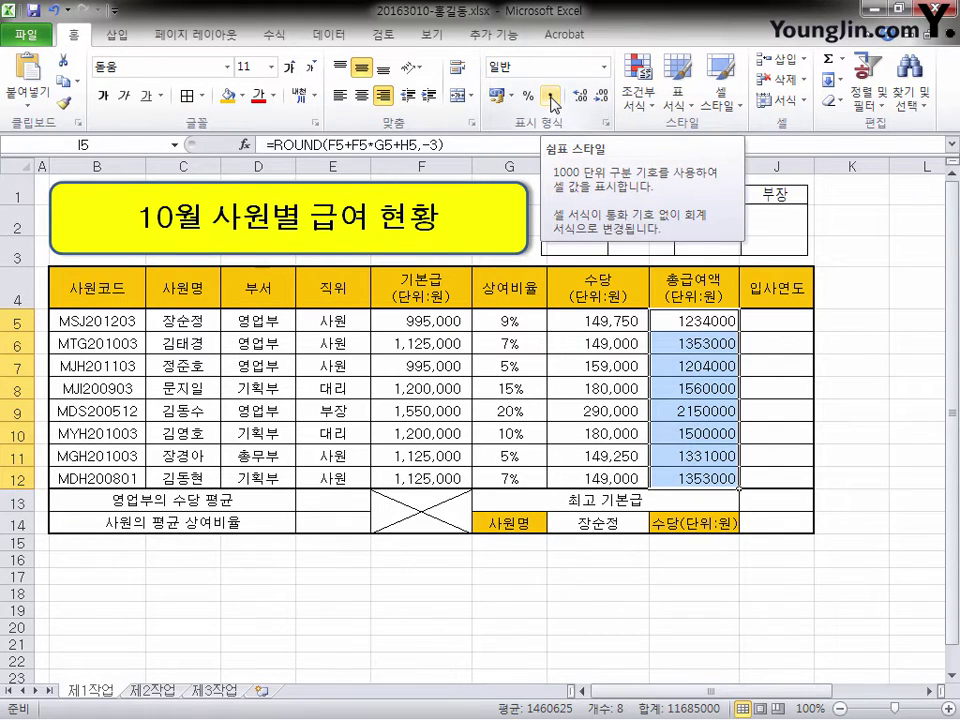
pyautogui.click(551, 98)
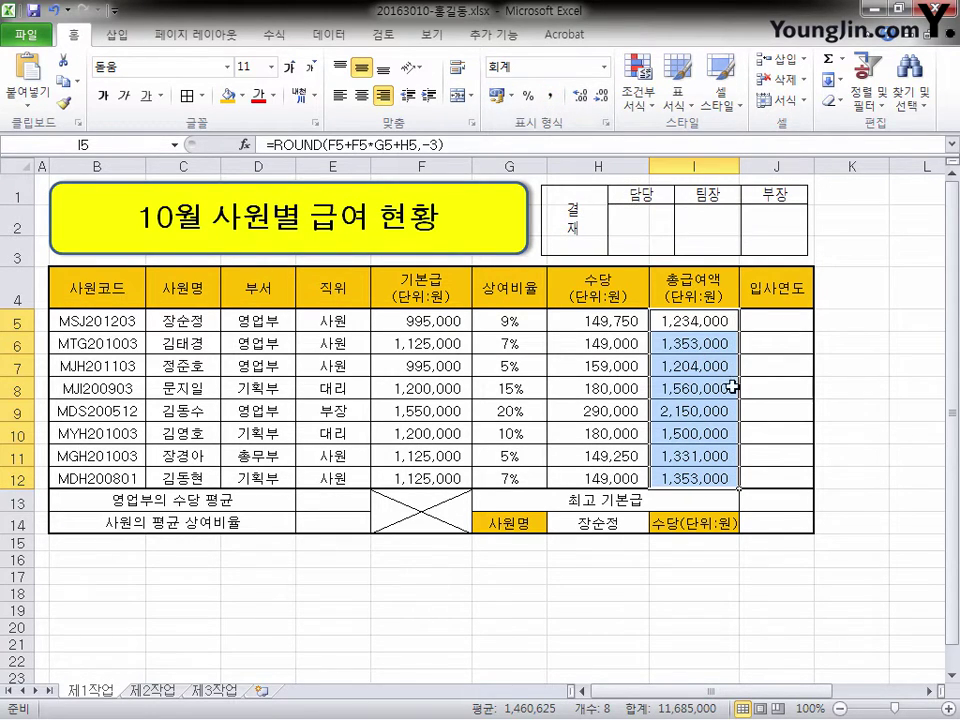
pyautogui.moveTo(740, 164); pyautogui.dragTo(745, 165)
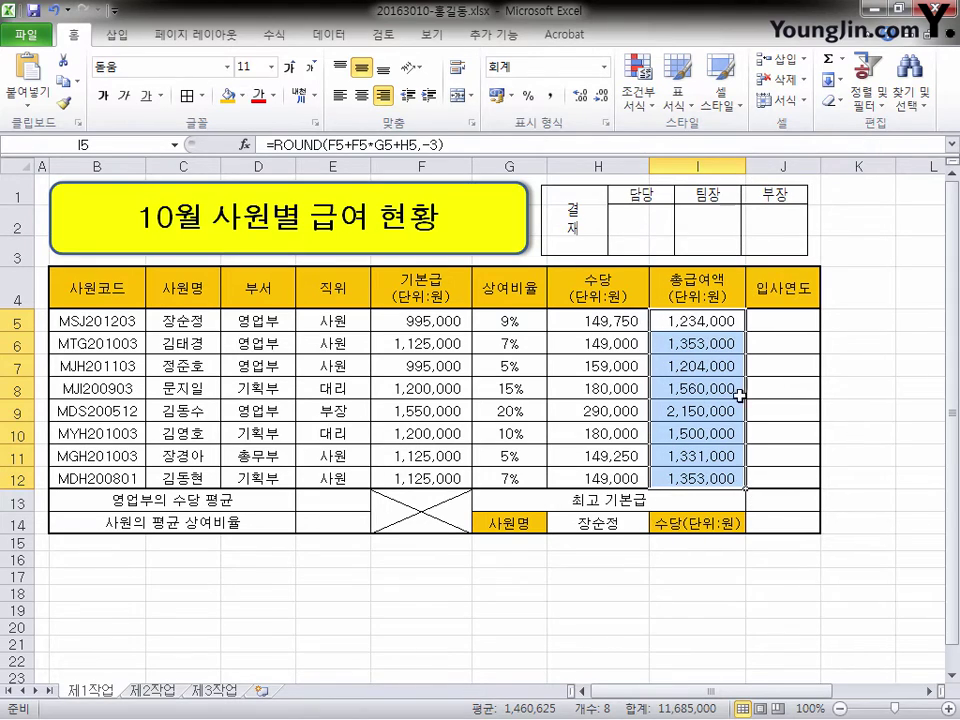
# Fill the 입사연도 cells J5:J12 with the formula =MID(B5,4,4)&"년".
pyautogui.click(790, 319)
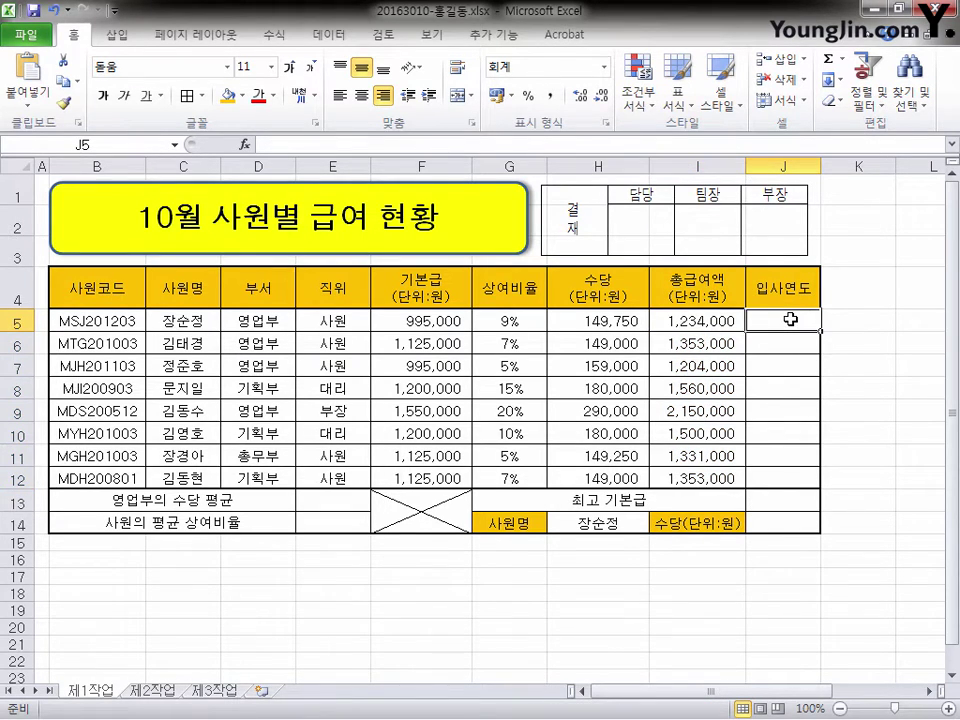
pyautogui.moveTo(790, 319); pyautogui.dragTo(790, 469)
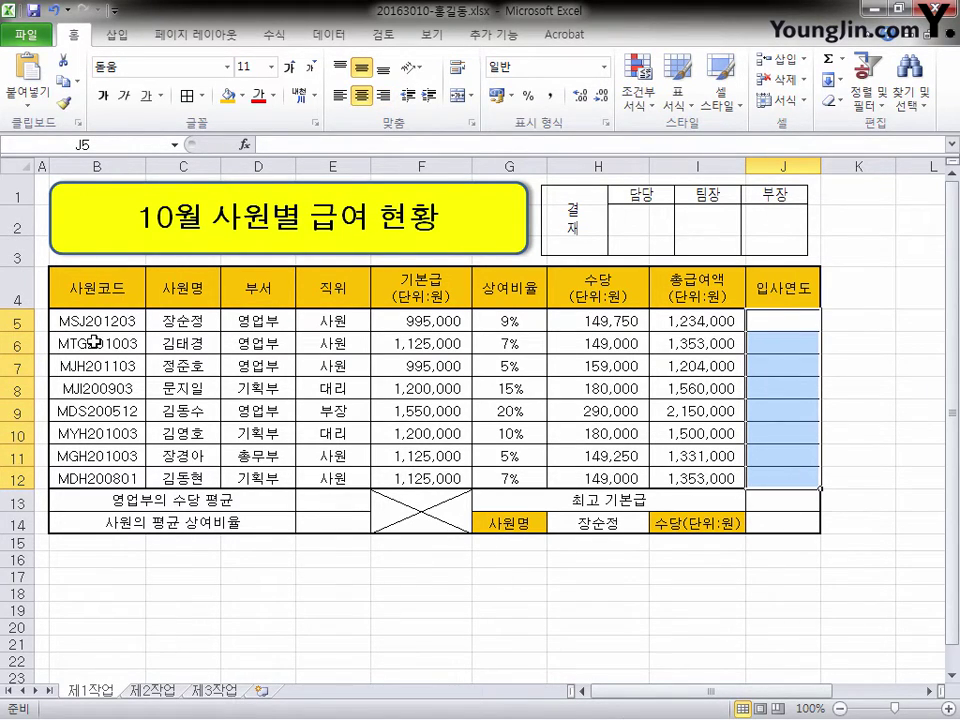
pyautogui.click(321, 148)
pyautogui.click(321, 148)
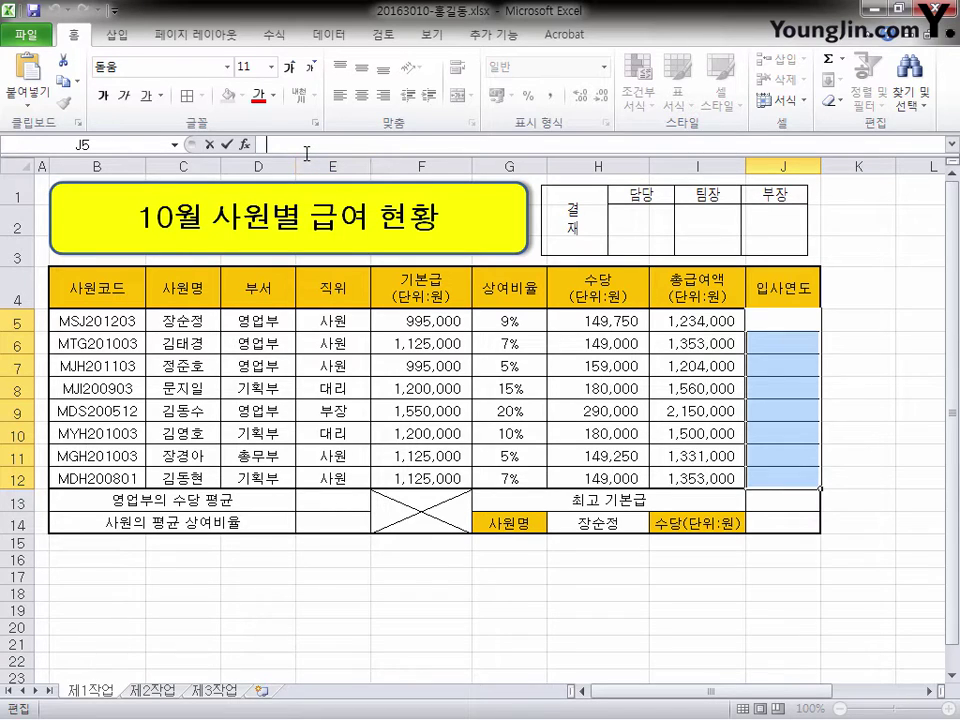
pyautogui.write('=')
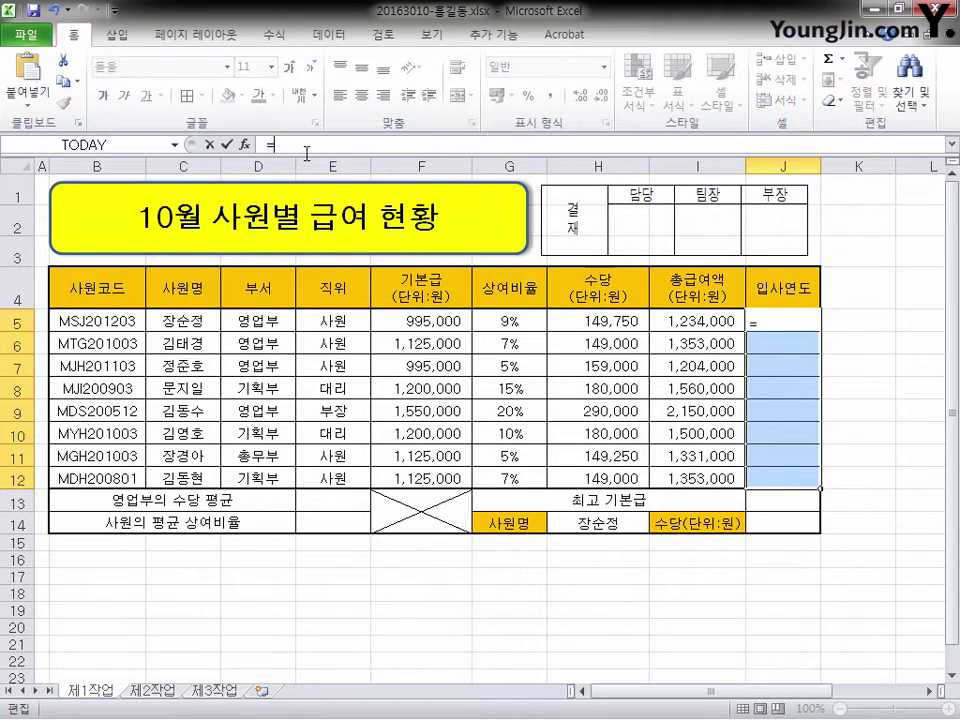
pyautogui.write('MID(B5,4,4)&"년"')
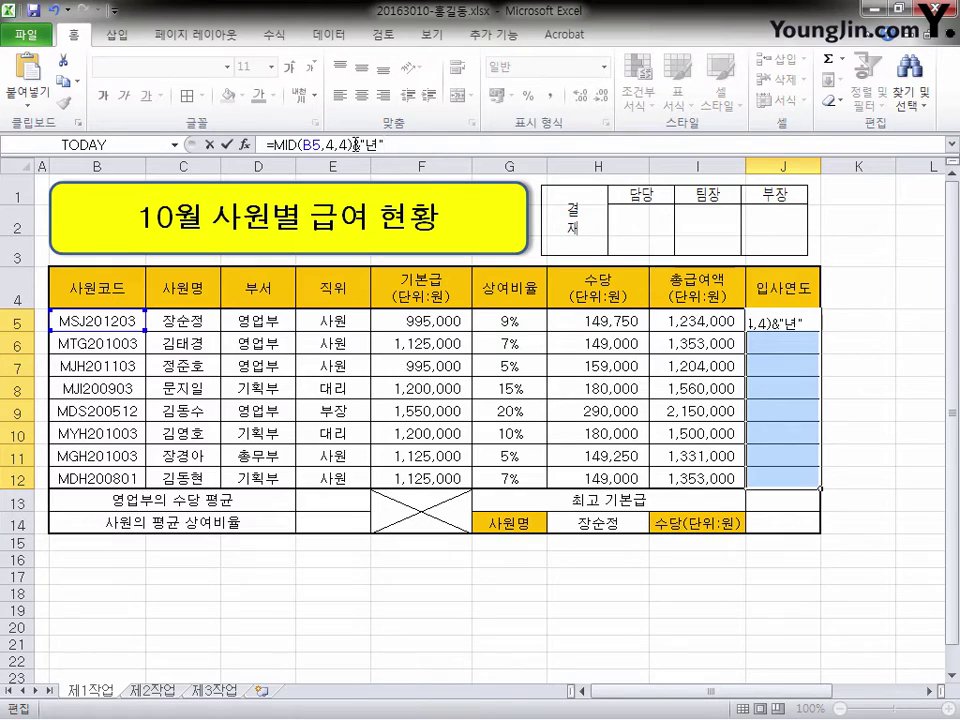
pyautogui.moveTo(355, 146); pyautogui.dragTo(381, 148)
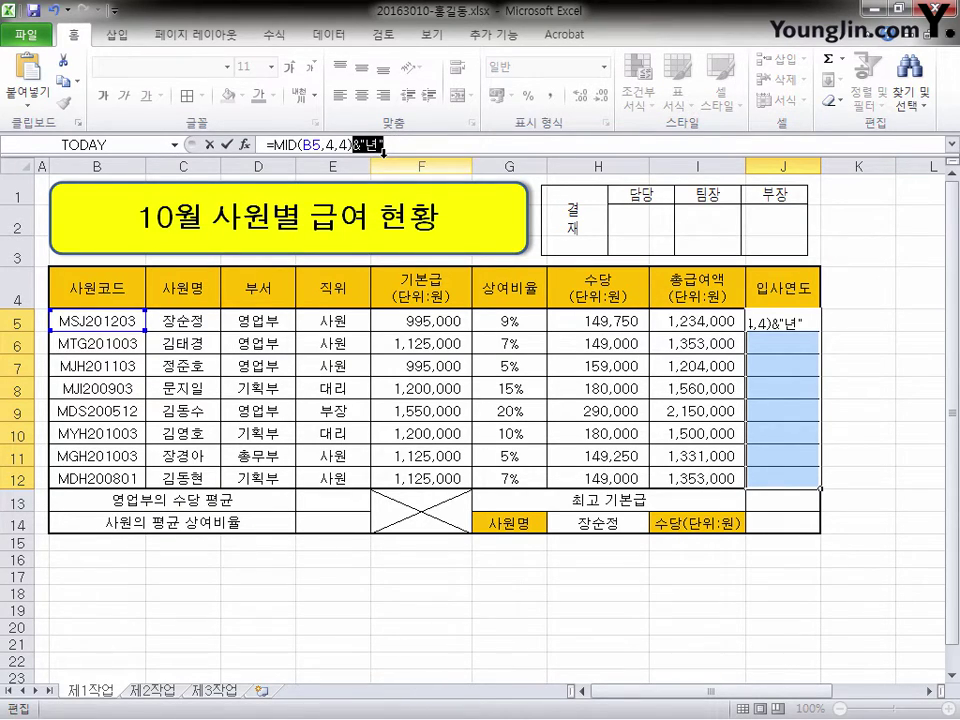
pyautogui.hotkey('ctrl', 'Return')
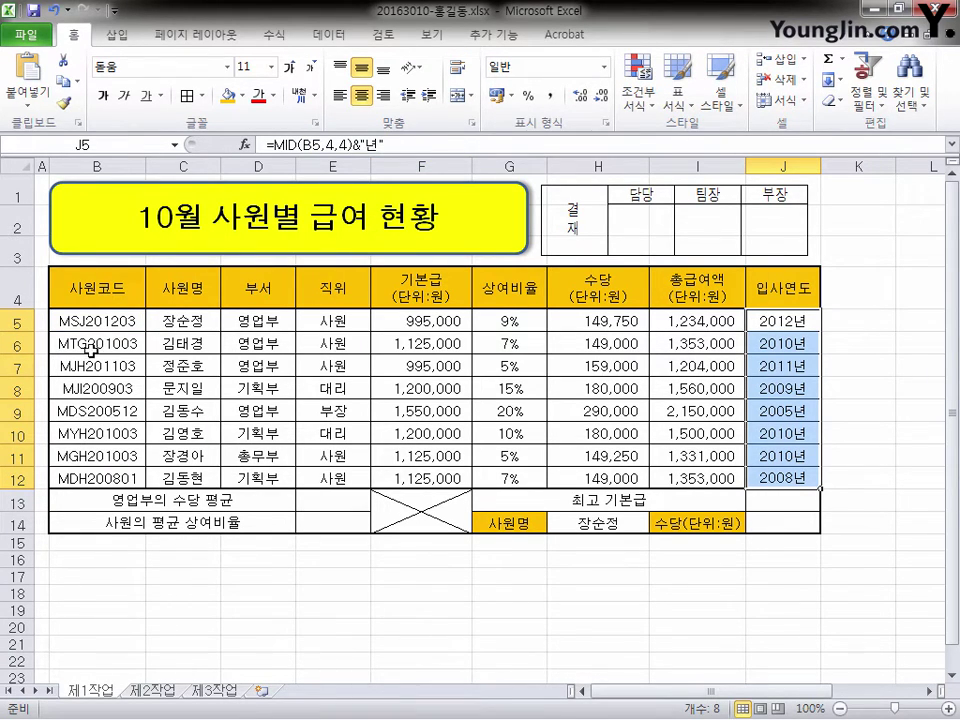
pyautogui.click(803, 340)
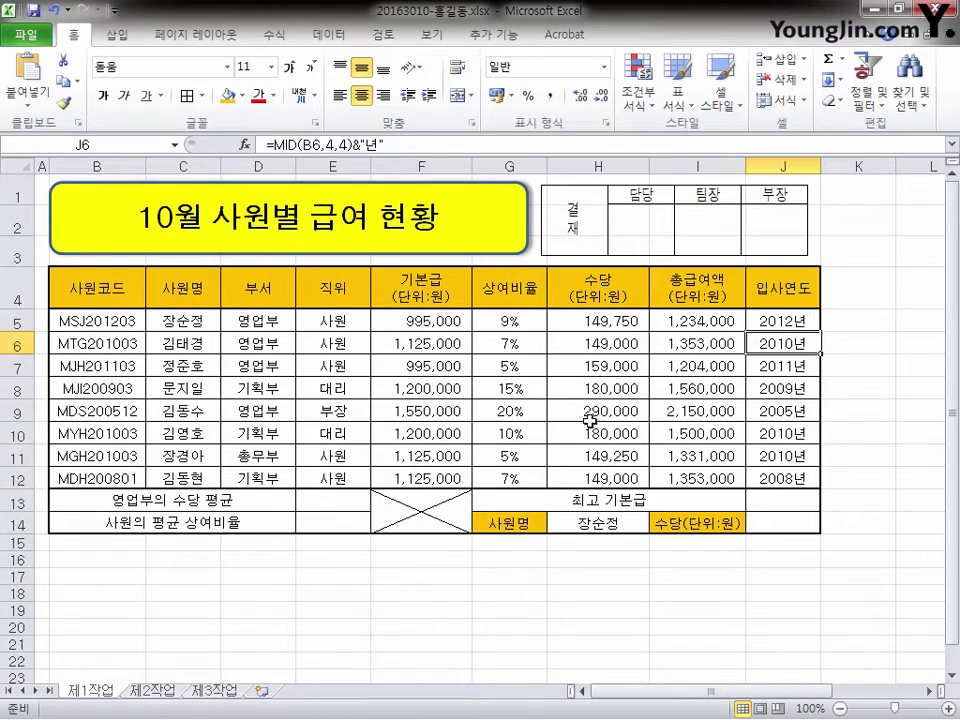
# Enter =ROUNDUP(DAVERAGE(B4:J12,7,D4:D5),-1) in E13 for the 영업부의 수당 평균, and format it right-aligned with comma style.
pyautogui.click(342, 500)
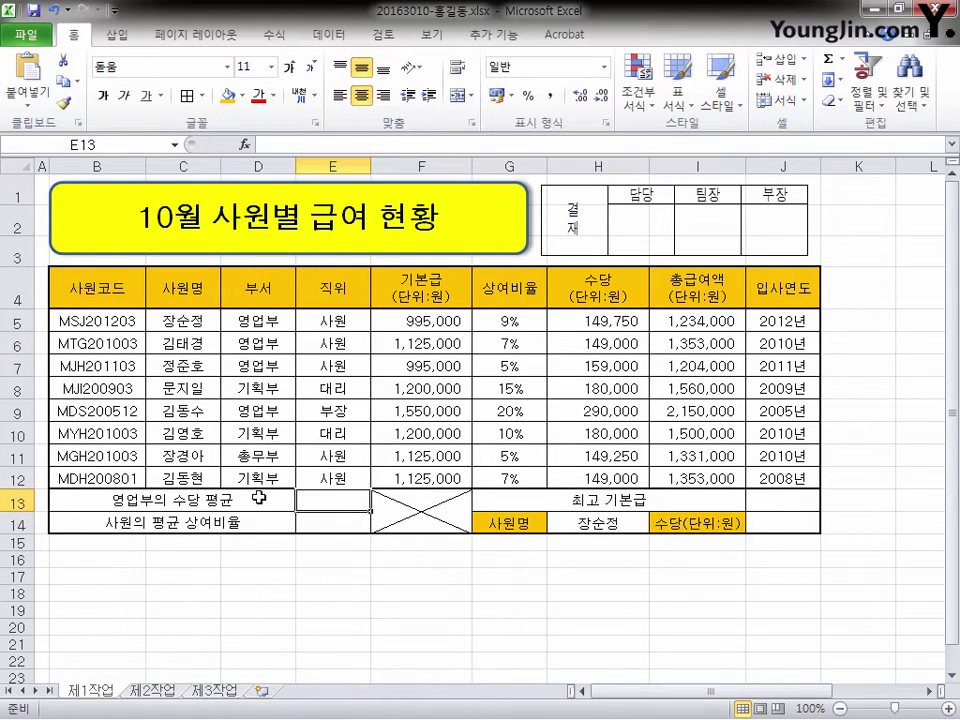
pyautogui.write('=')
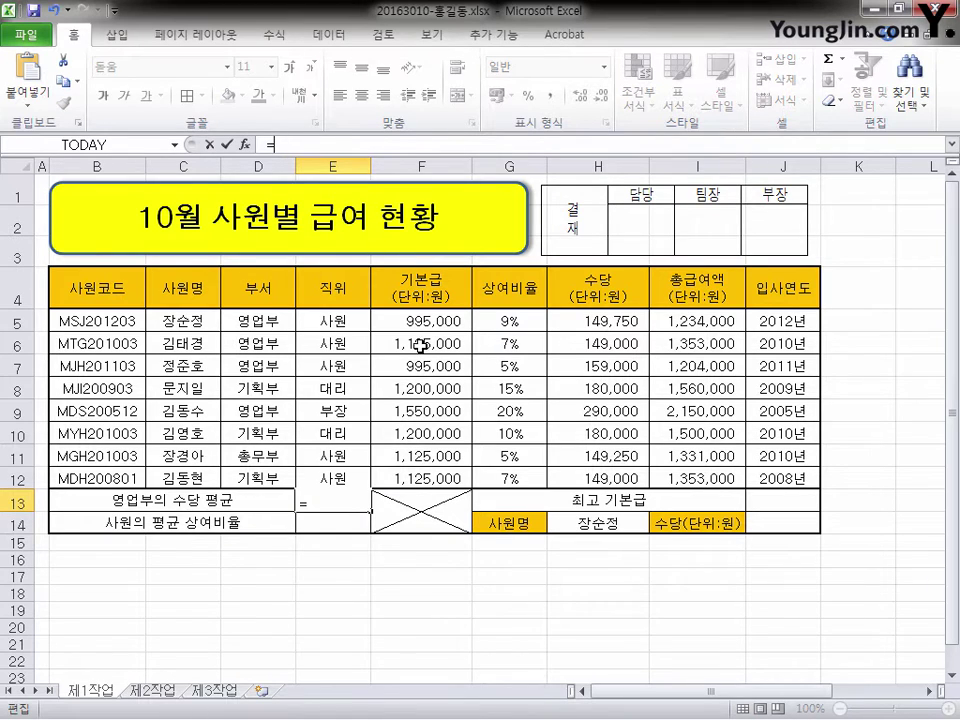
pyautogui.write('ROUNDUP(DAVERAGE(B4:J12,7,D4:D5),-1)')
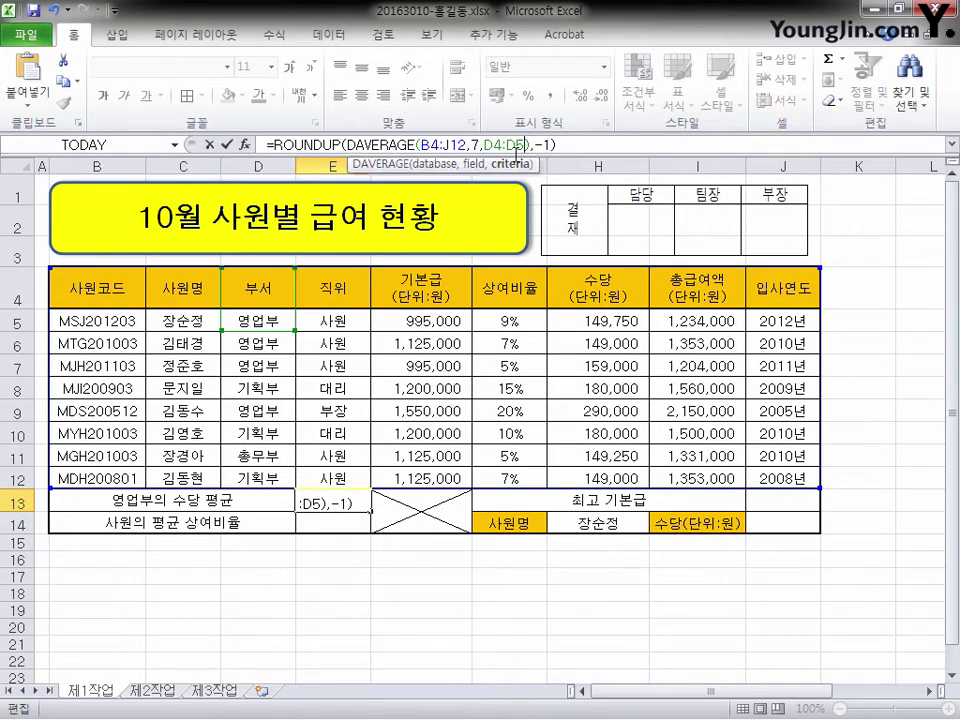
pyautogui.press('Return')
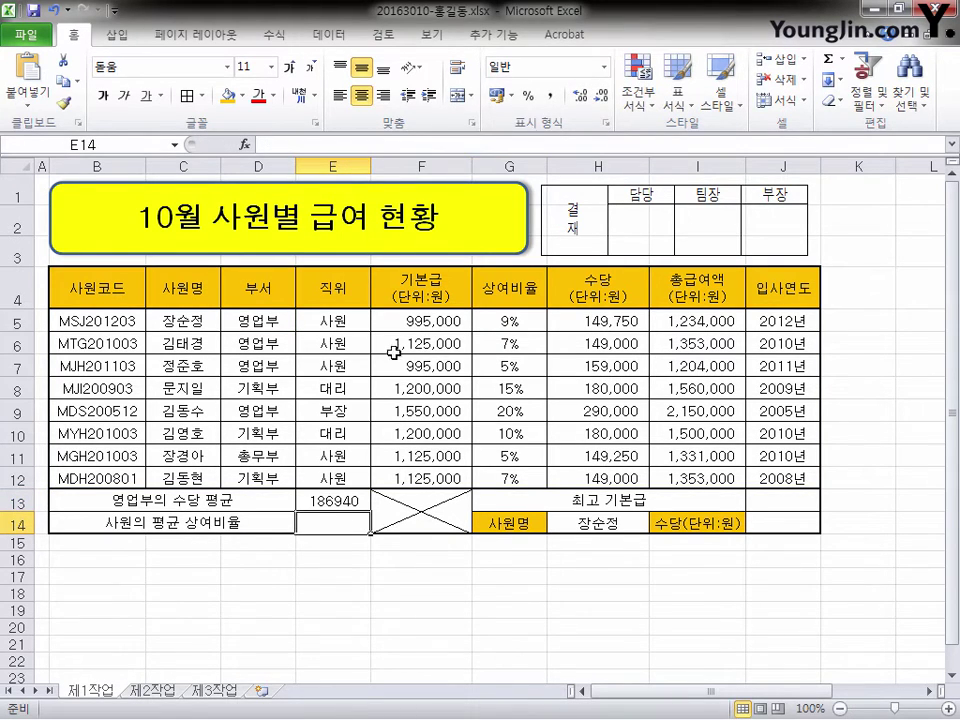
pyautogui.click(352, 502)
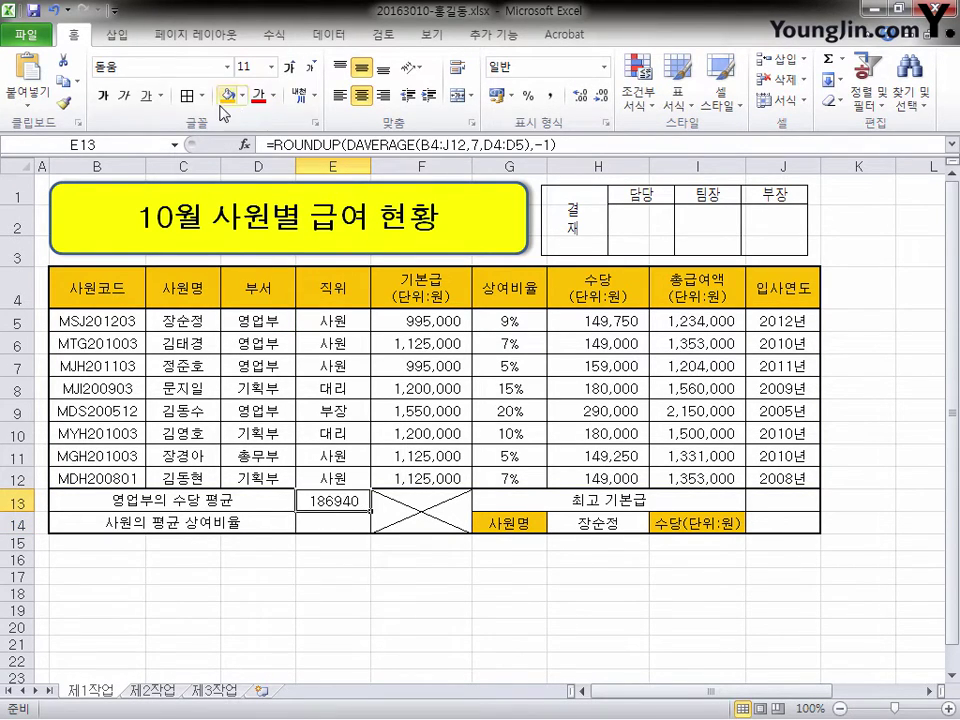
pyautogui.click(385, 96)
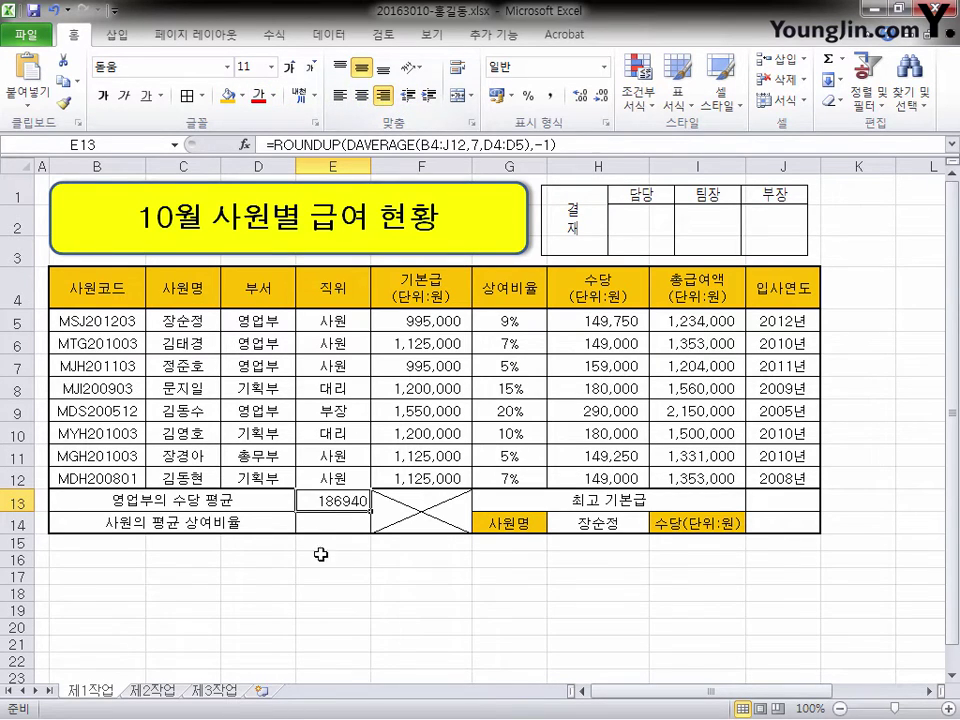
pyautogui.click(550, 96)
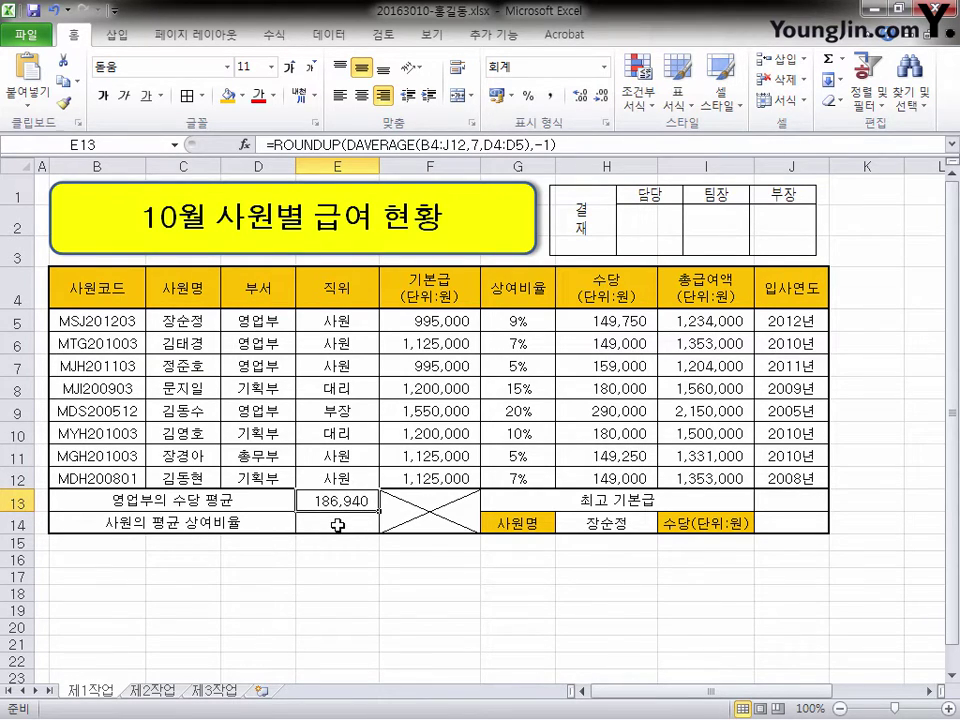
# Enter =SUMIF(E5:E12,"사원",G5:G12)/COUNTIF(E5:E12,"사원") in E14 for the 사원의 평균 상여비율, and format it as a percentage.
pyautogui.click(338, 525)
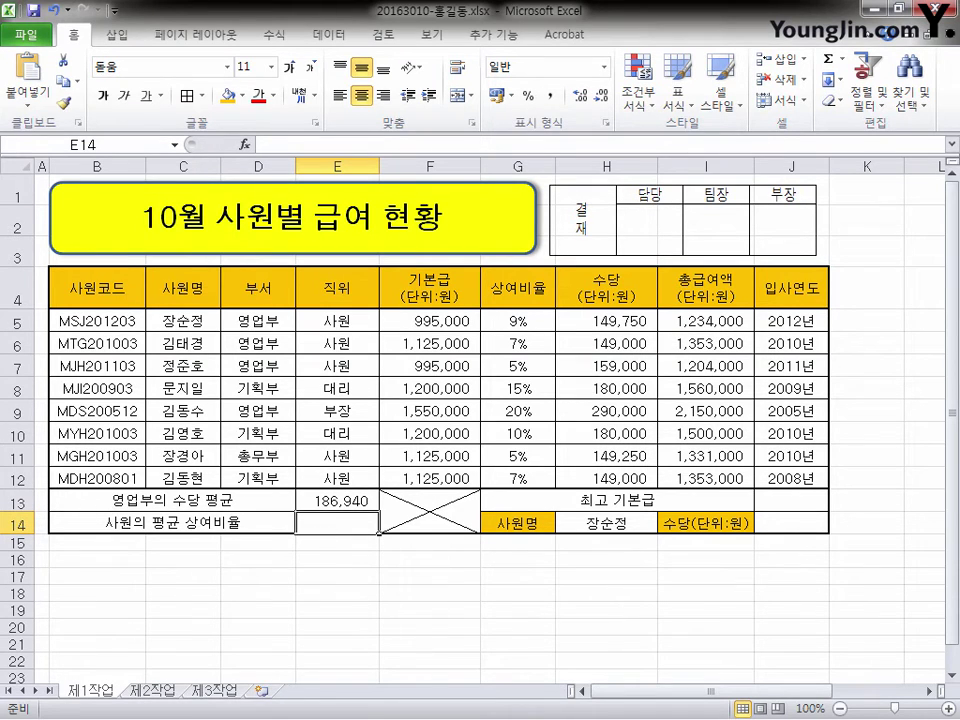
pyautogui.click(324, 147)
pyautogui.write('=')
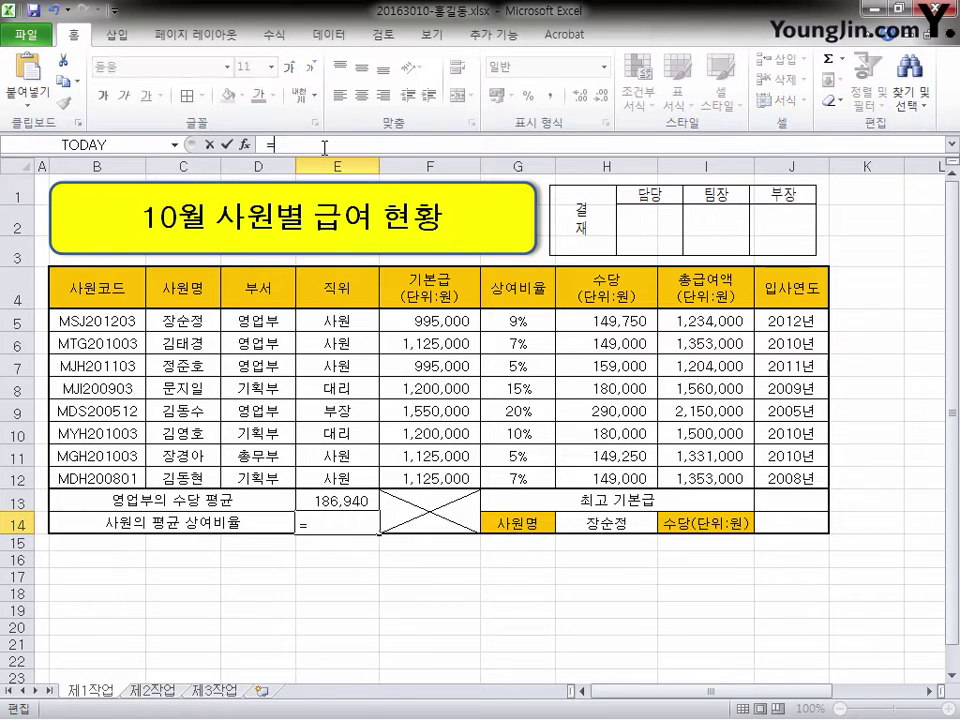
pyautogui.write('SUMIF(E5:E12,"사원",G5:G12)/COUNTIF(E5:E12,"사원")')
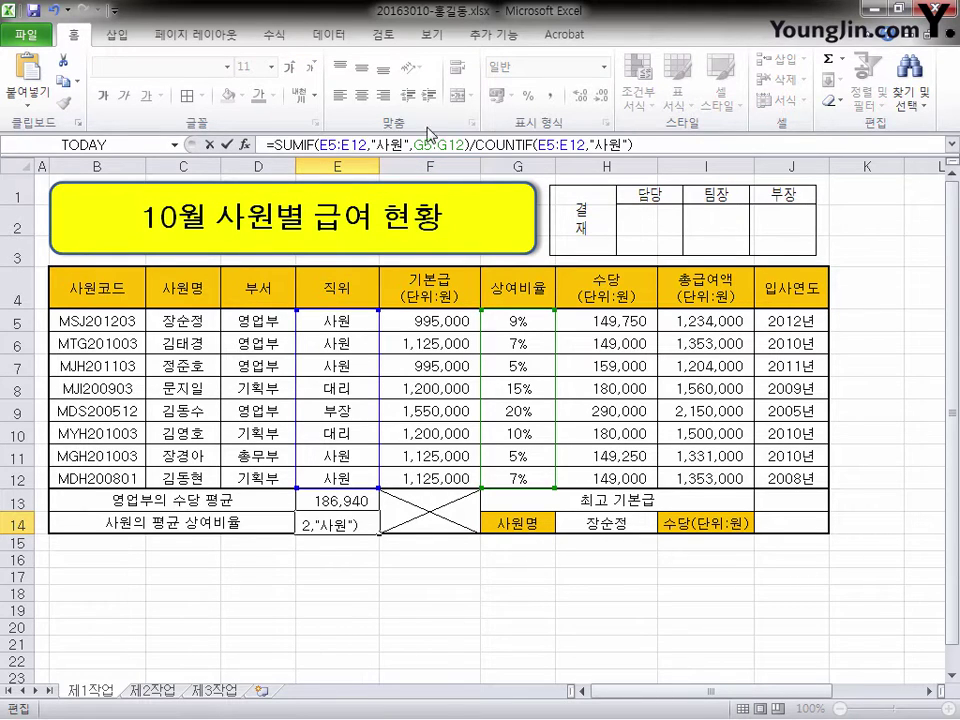
pyautogui.press('Return')
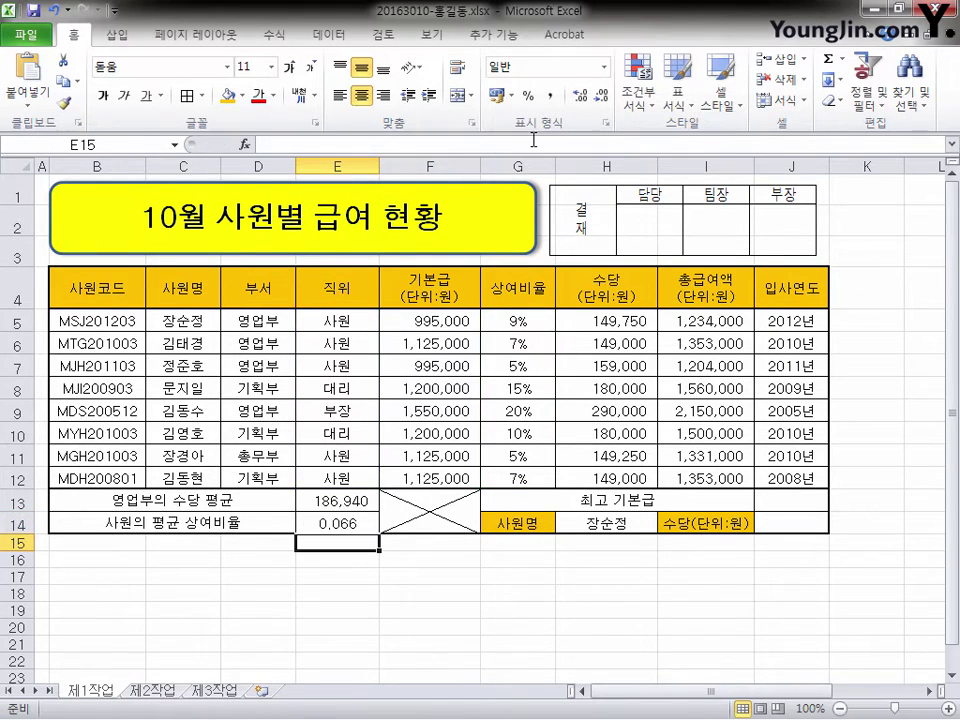
pyautogui.click(364, 524)
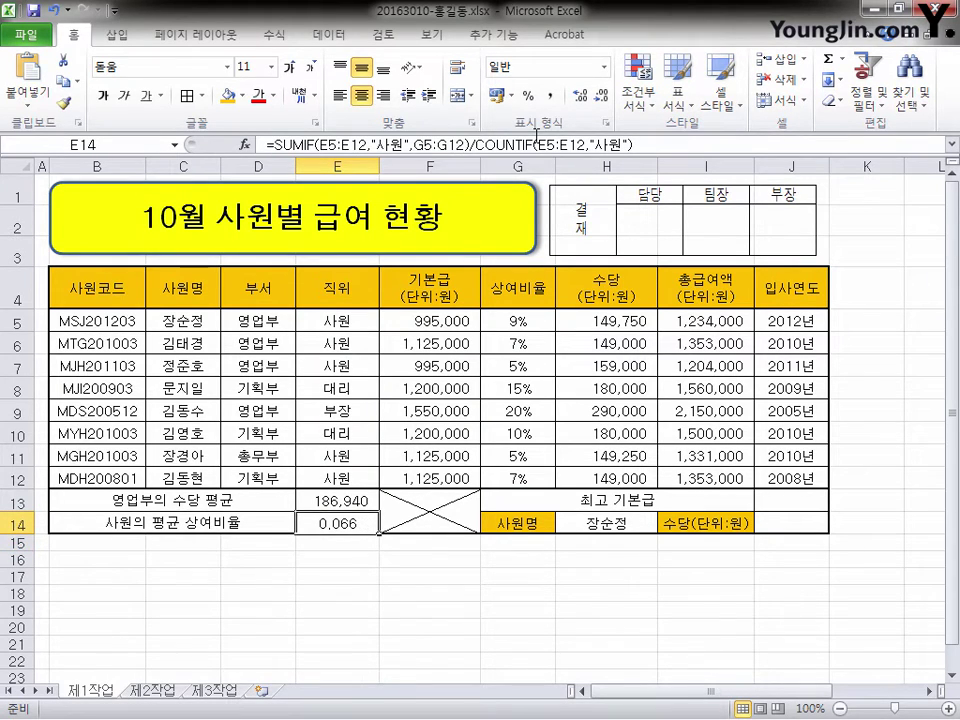
pyautogui.click(528, 96)
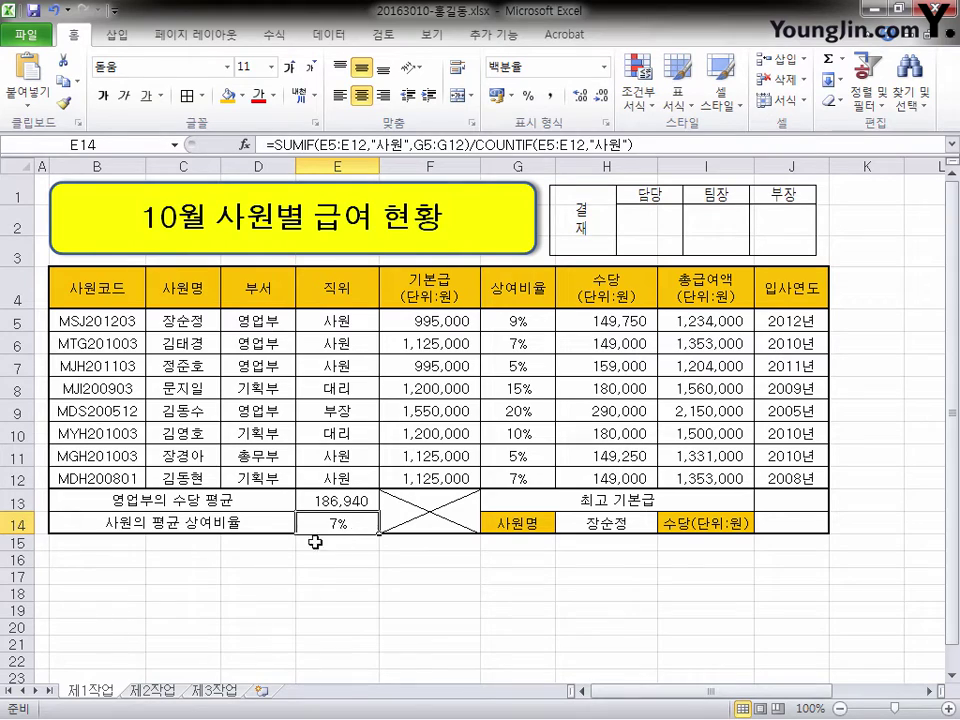
# Enter =MAX(기본급) in J13 for the 최고 기본급, and format it right-aligned with comma style.
pyautogui.click(805, 501)
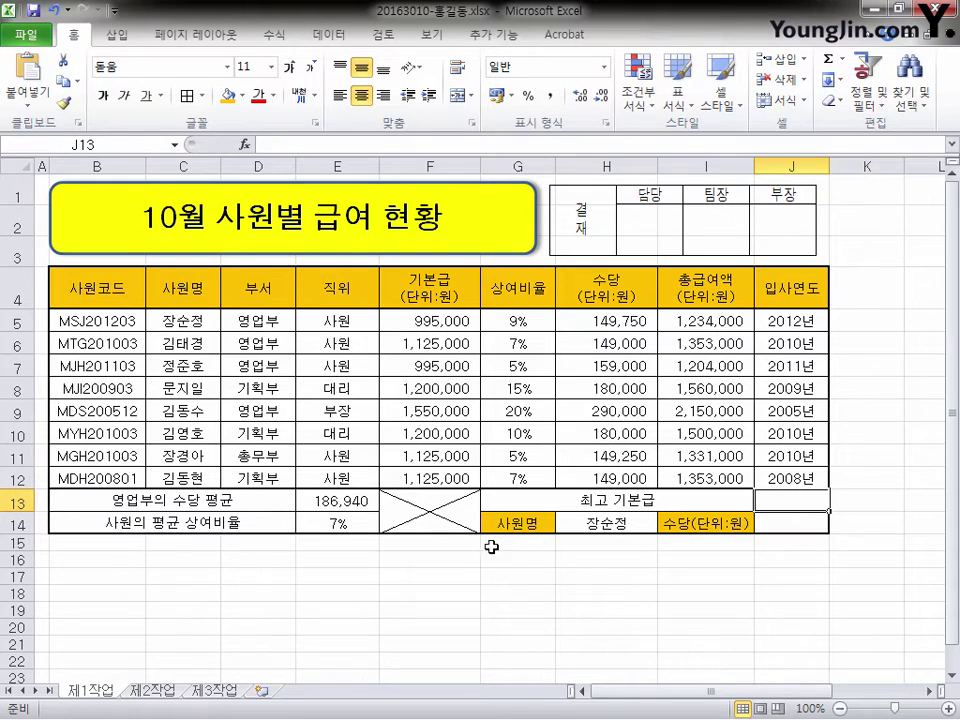
pyautogui.click(381, 146)
pyautogui.write('=')
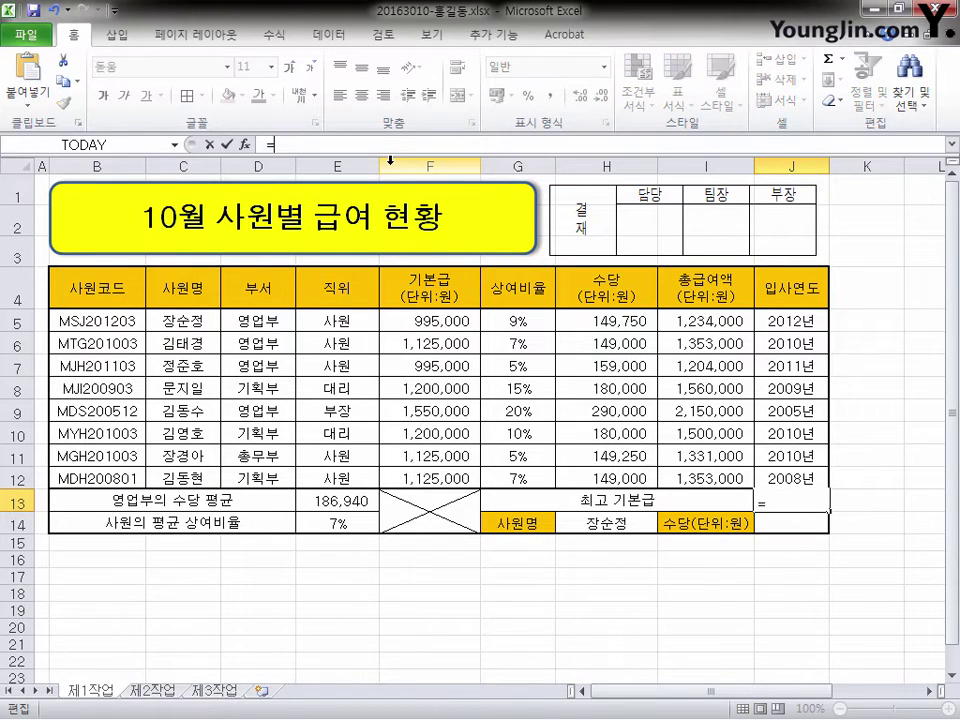
pyautogui.write('MAX(기본급)')
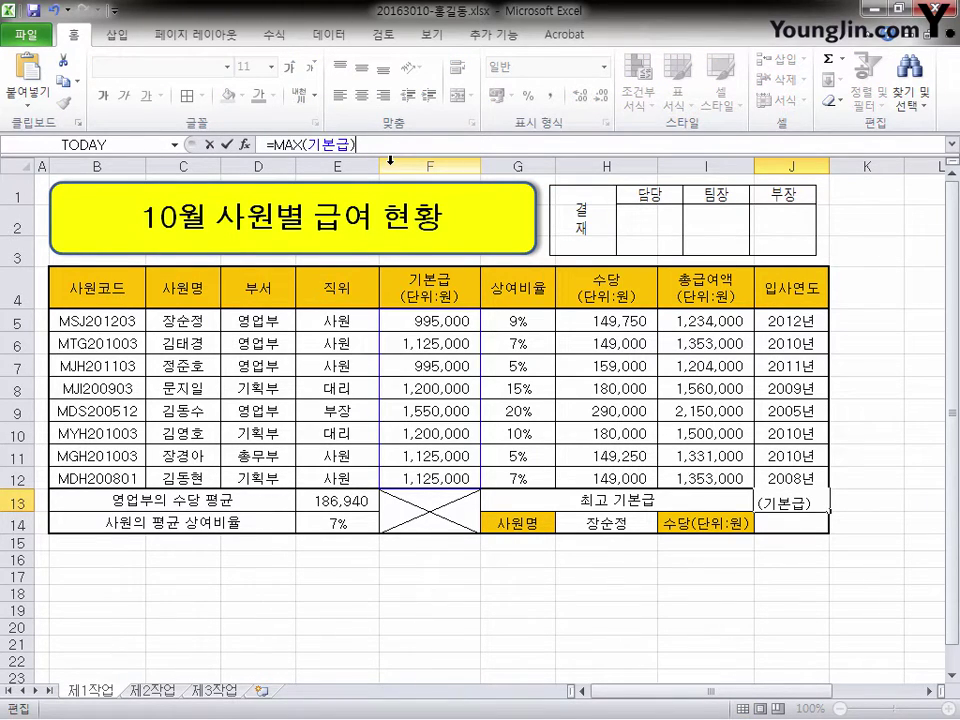
pyautogui.press('Return')
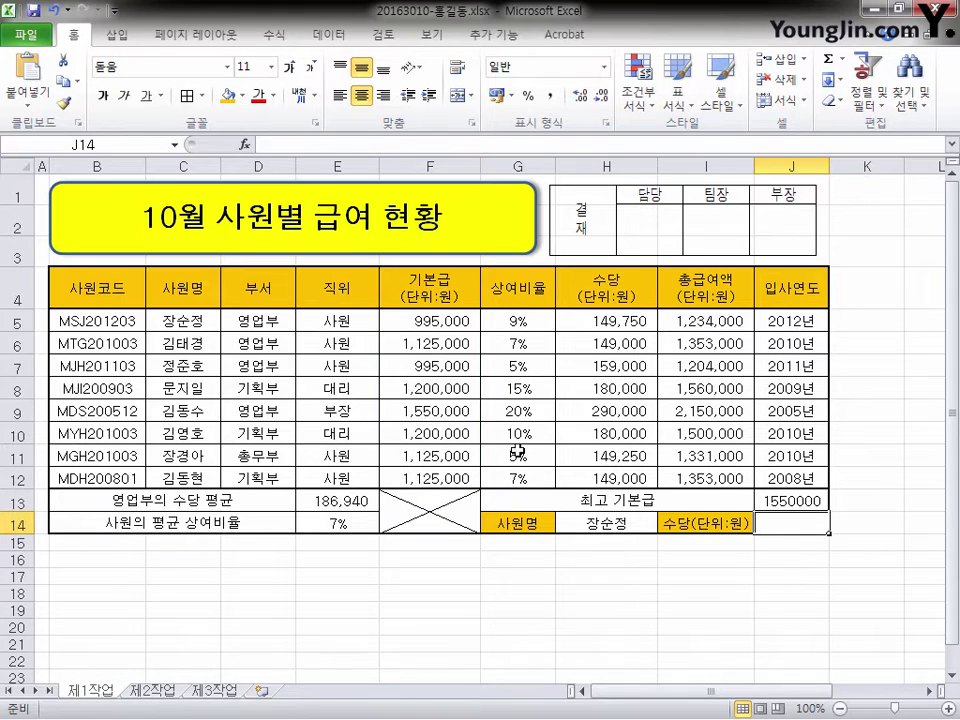
pyautogui.click(792, 498)
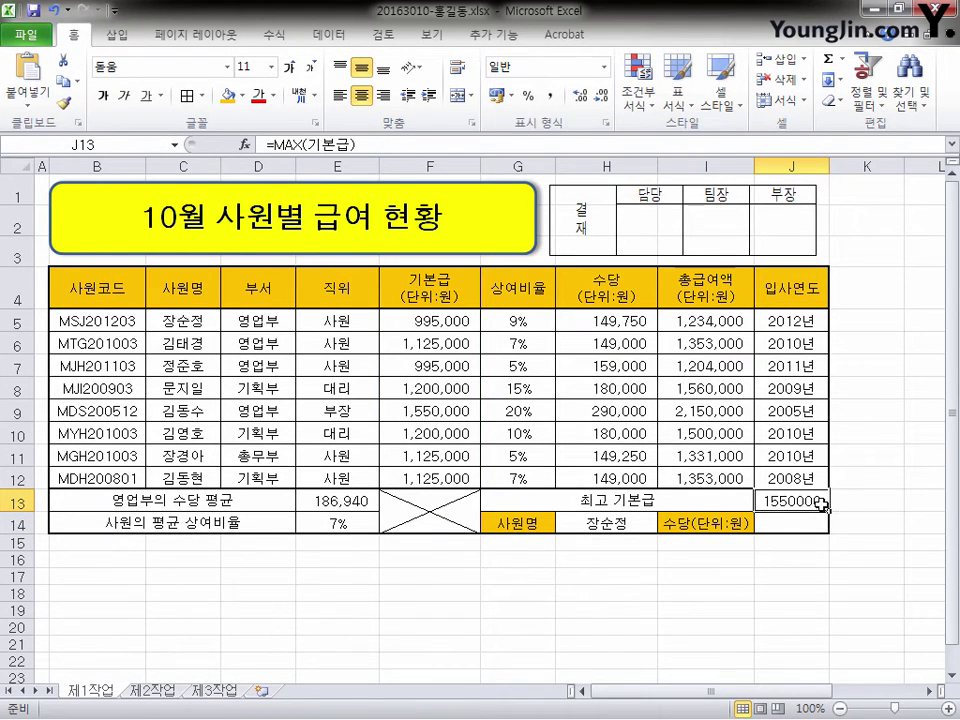
pyautogui.click(382, 95)
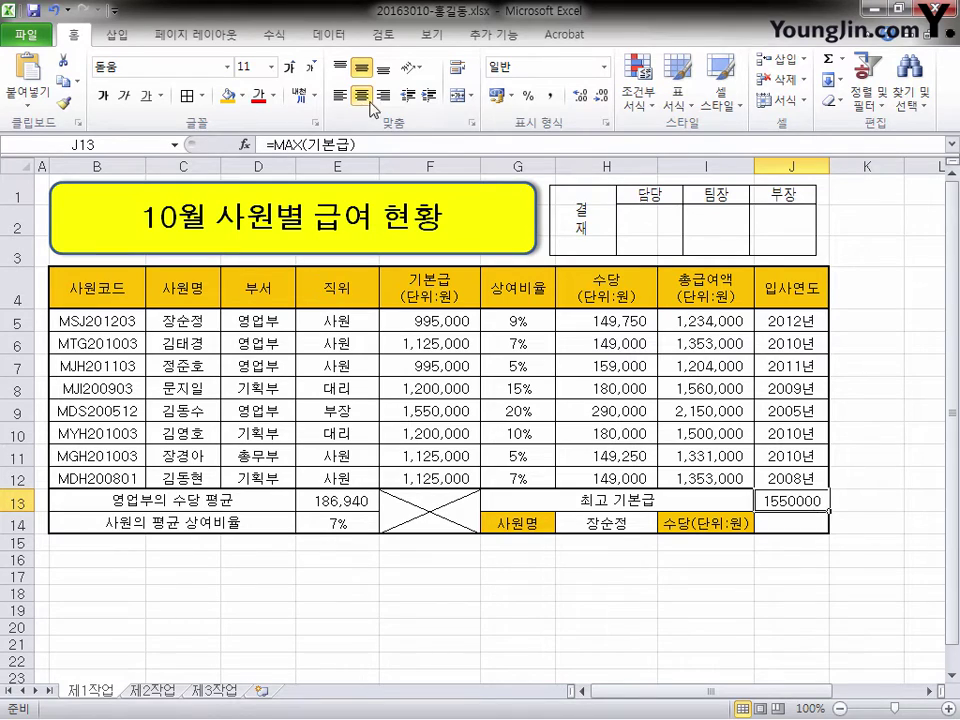
pyautogui.click(552, 96)
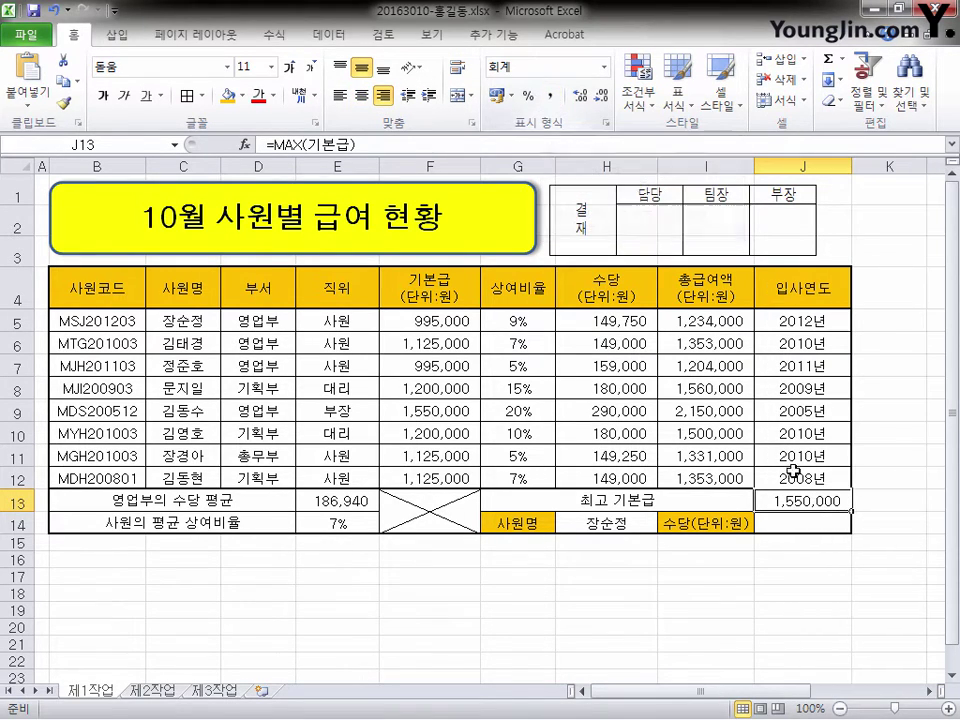
# Enter =VLOOKUP(H14,C5:H12,6,FALSE) in J14 for the selected employee's 수당, and format it right-aligned with comma style.
pyautogui.click(817, 524)
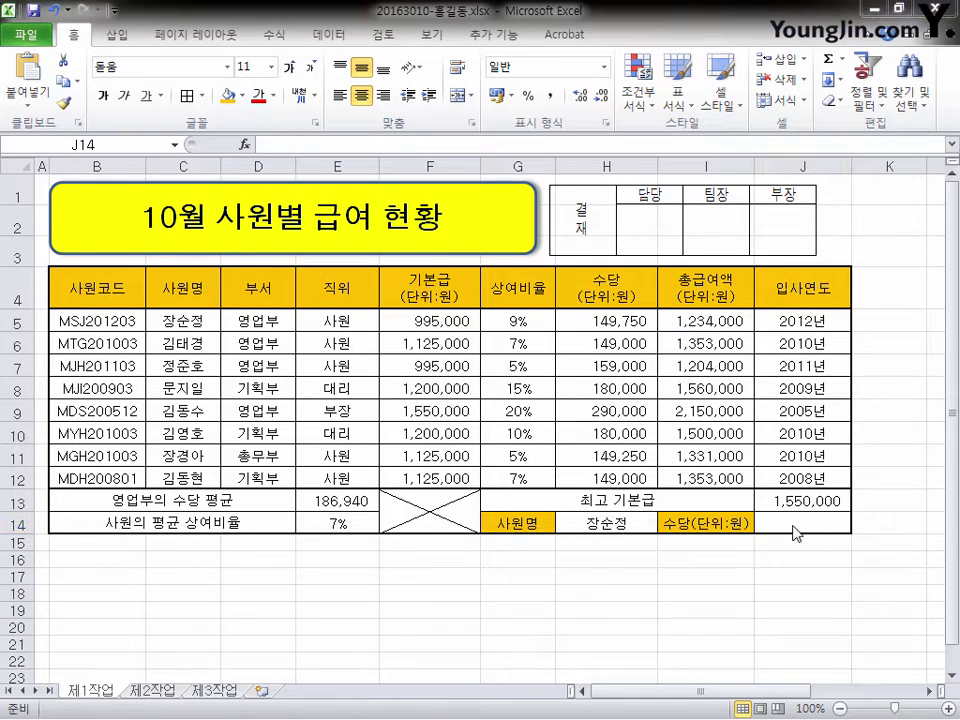
pyautogui.click(380, 144)
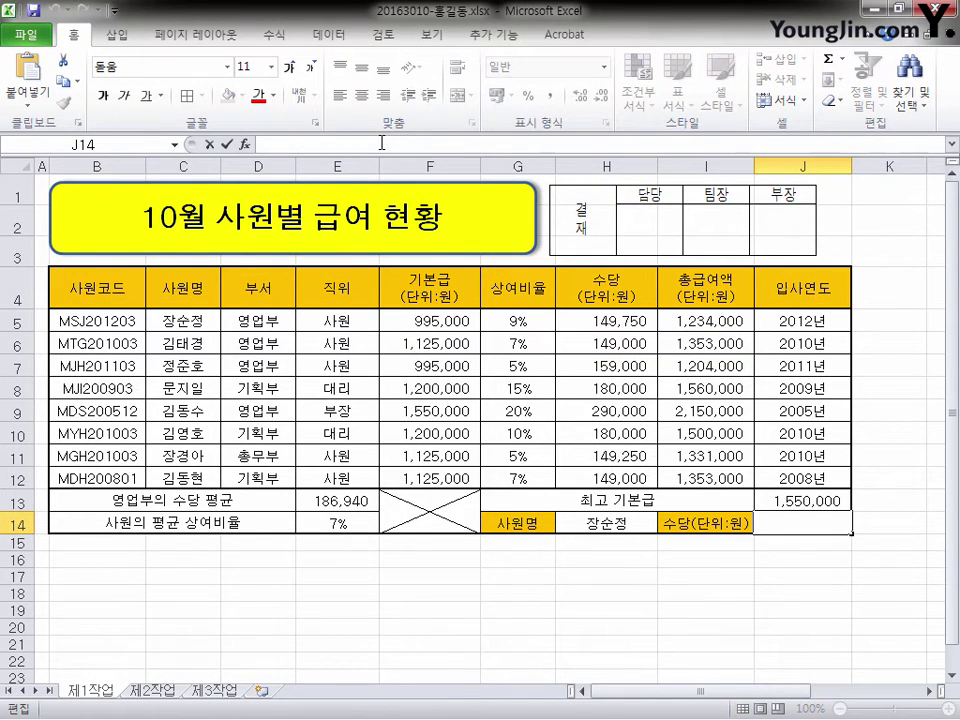
pyautogui.write('=VLOOKUP(H14,C5:H12,6,FALSE)')
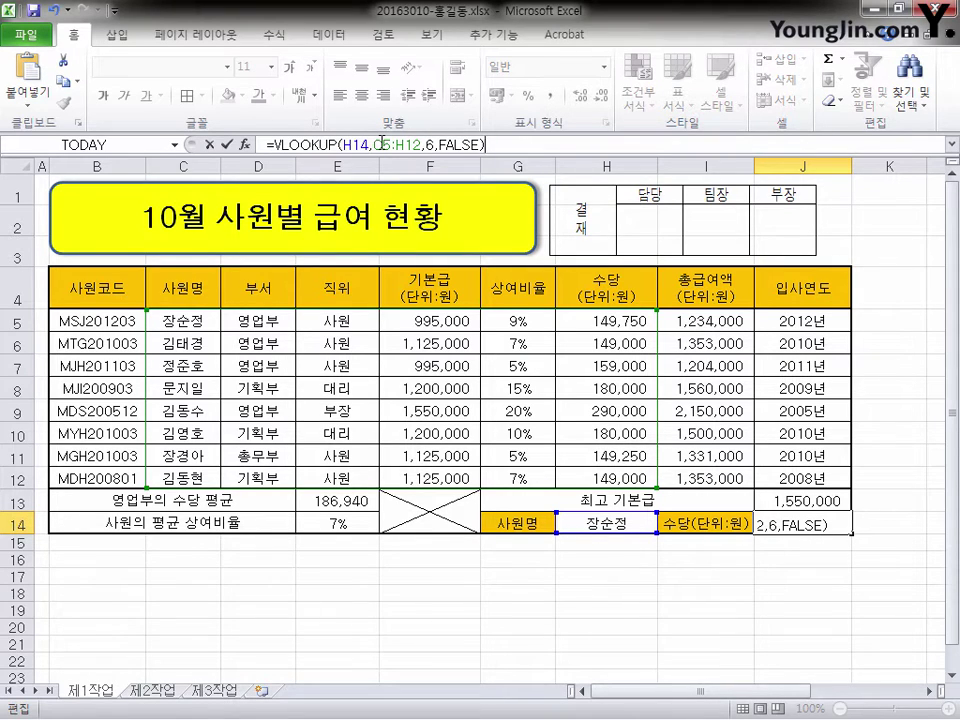
pyautogui.press('Return')
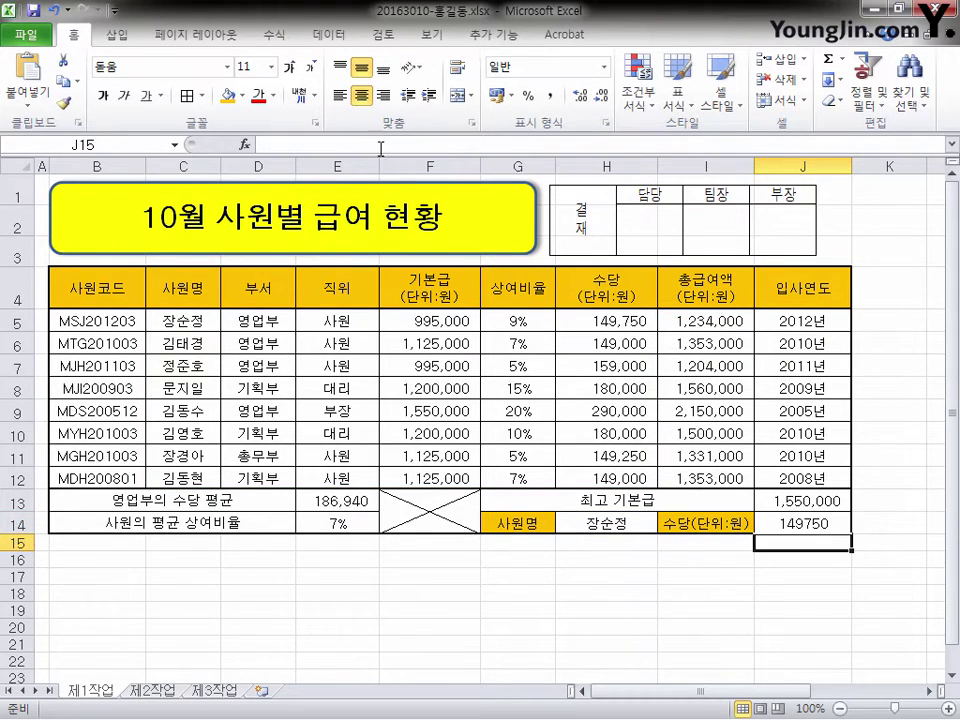
pyautogui.click(840, 525)
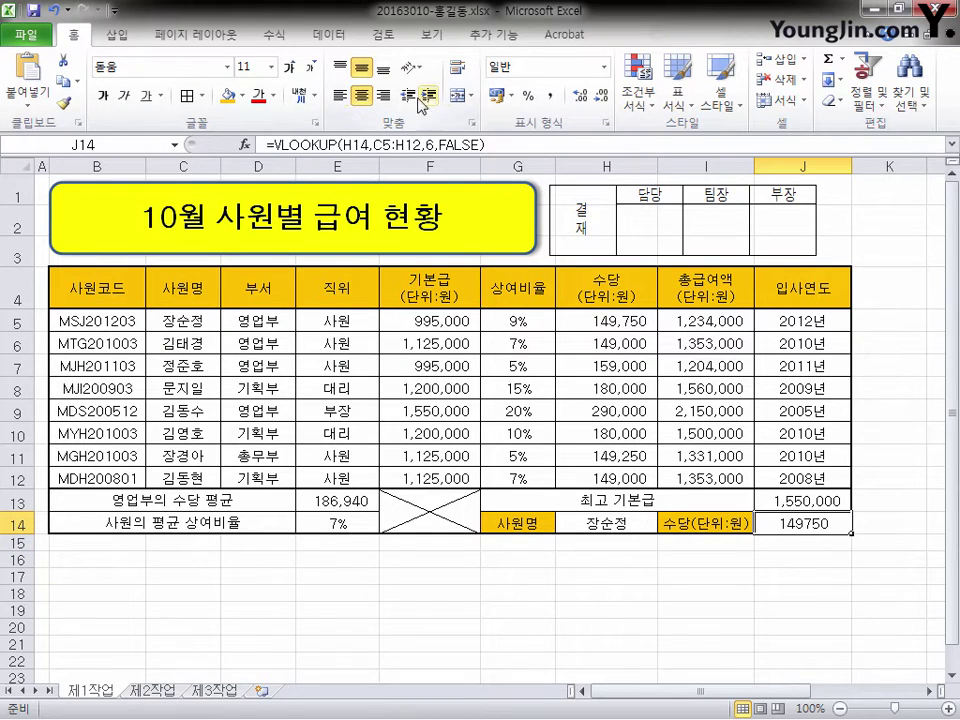
pyautogui.click(383, 95)
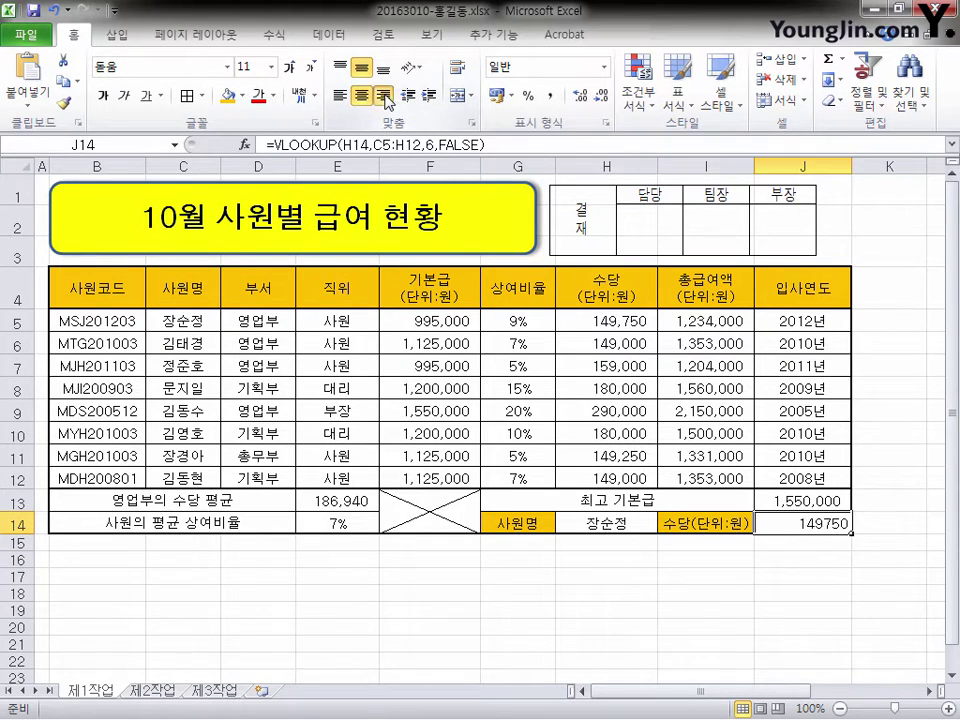
pyautogui.click(552, 100)
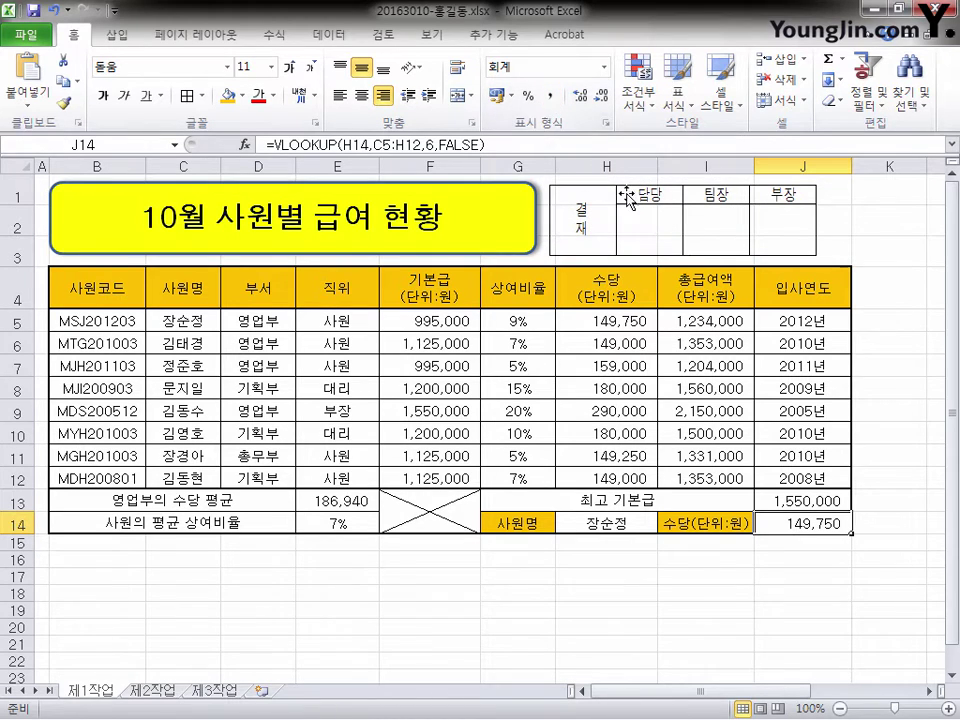
pyautogui.hotkey('ctrl', '1')
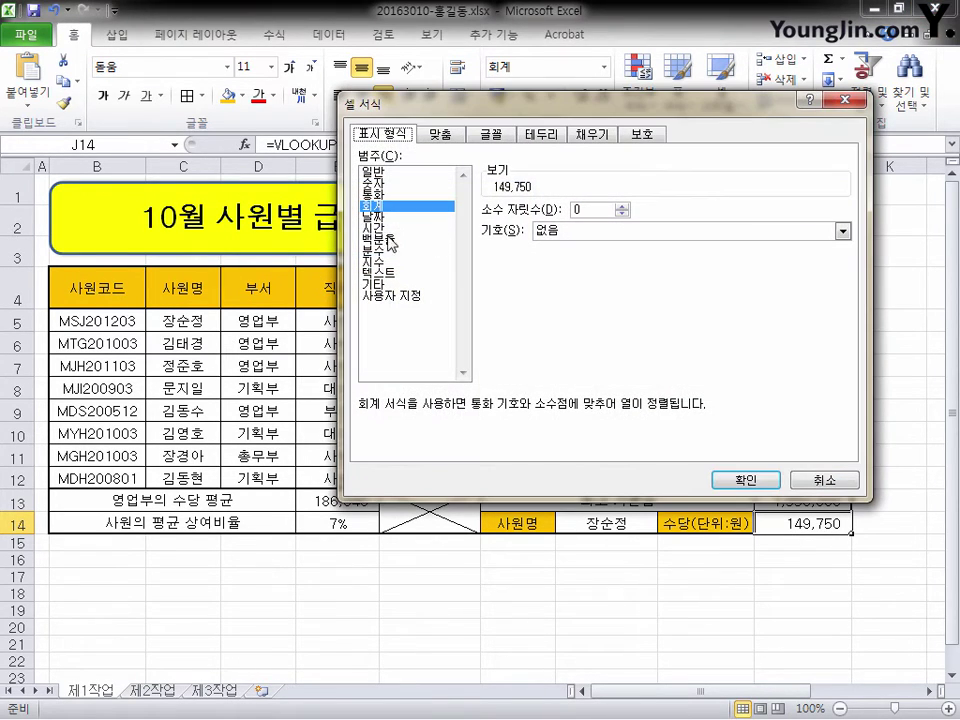
pyautogui.click(835, 482)
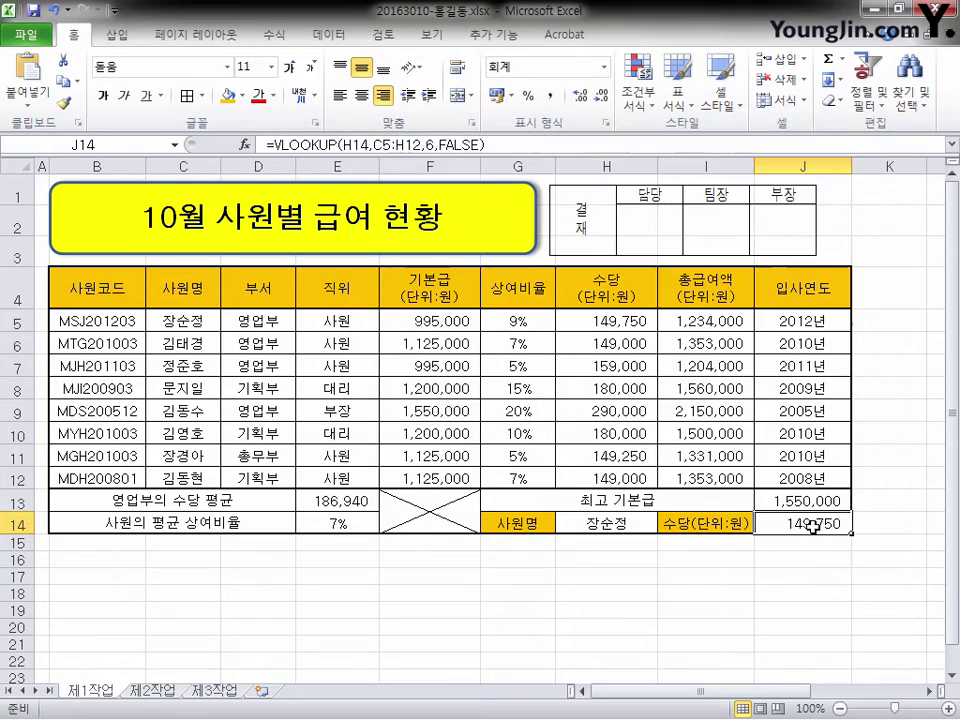
# Test the 수당 lookup by choosing other employees from the H14 list, and set it back to the first employee.
pyautogui.click(612, 523)
pyautogui.click(665, 524)
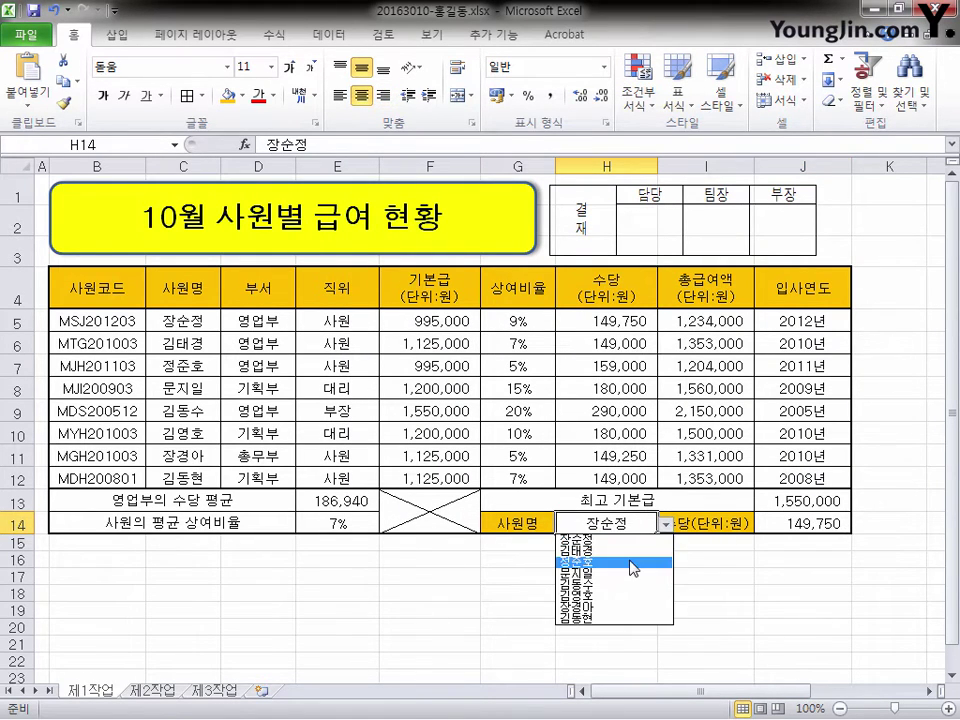
pyautogui.click(641, 558)
pyautogui.click(666, 526)
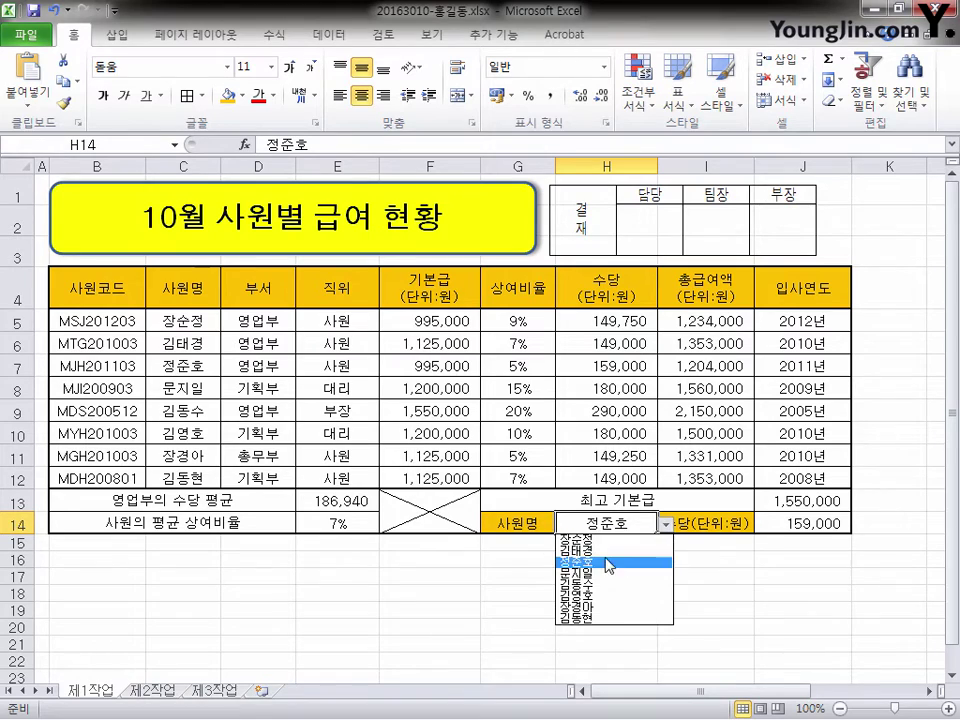
pyautogui.click(616, 597)
pyautogui.click(666, 526)
pyautogui.click(630, 538)
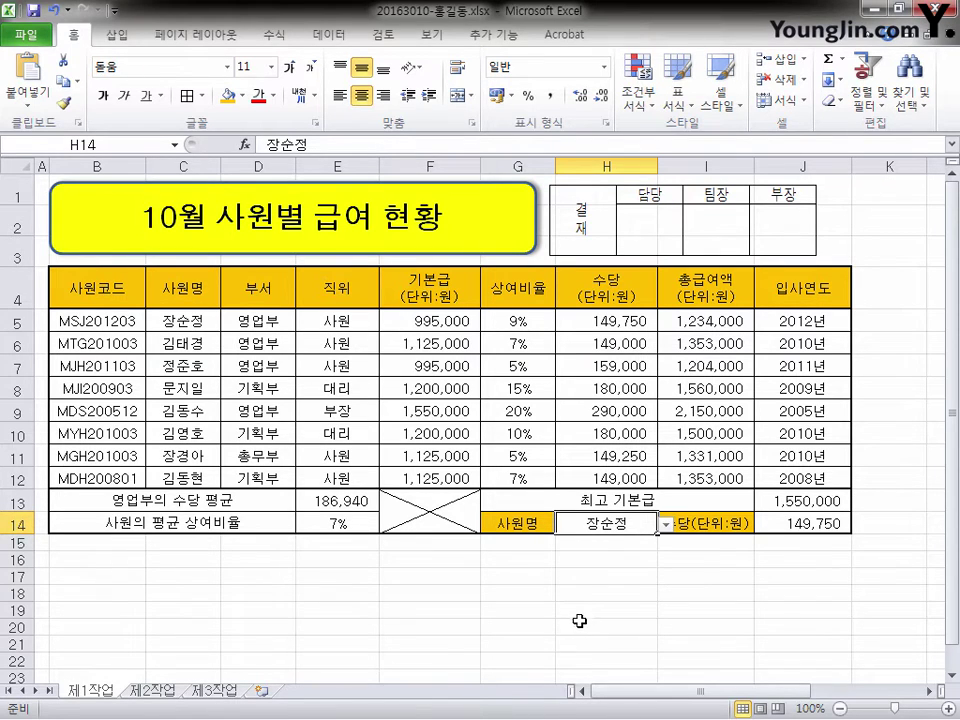
# Create a formula-based conditional formatting rule for B5:J12 with the condition =$F5<=1000000.
pyautogui.click(131, 323)
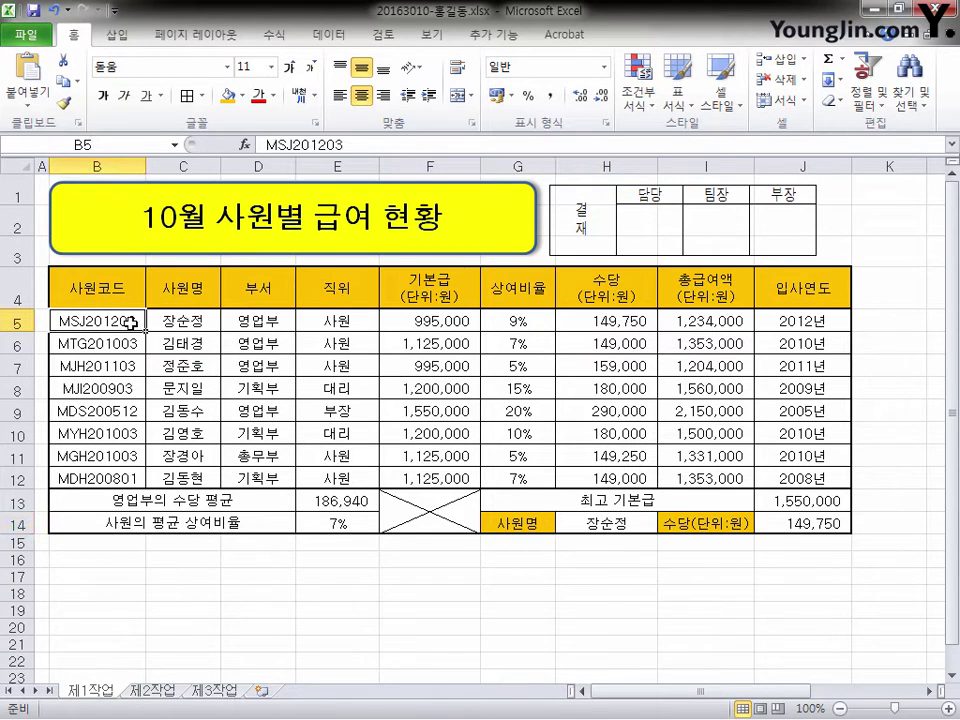
pyautogui.moveTo(131, 323); pyautogui.dragTo(769, 474)
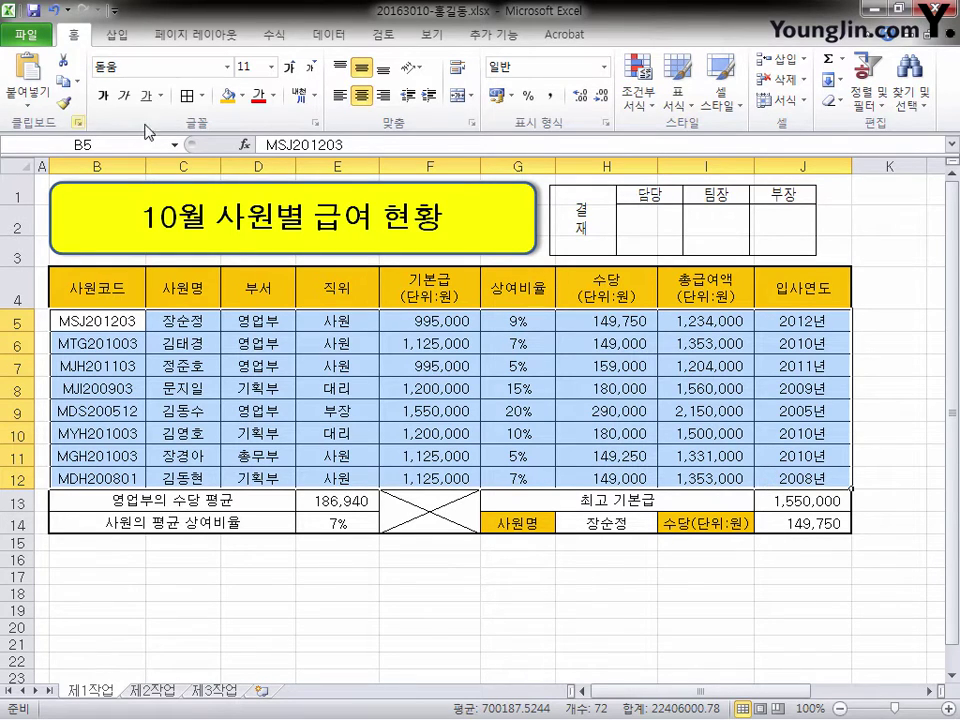
pyautogui.click(657, 108)
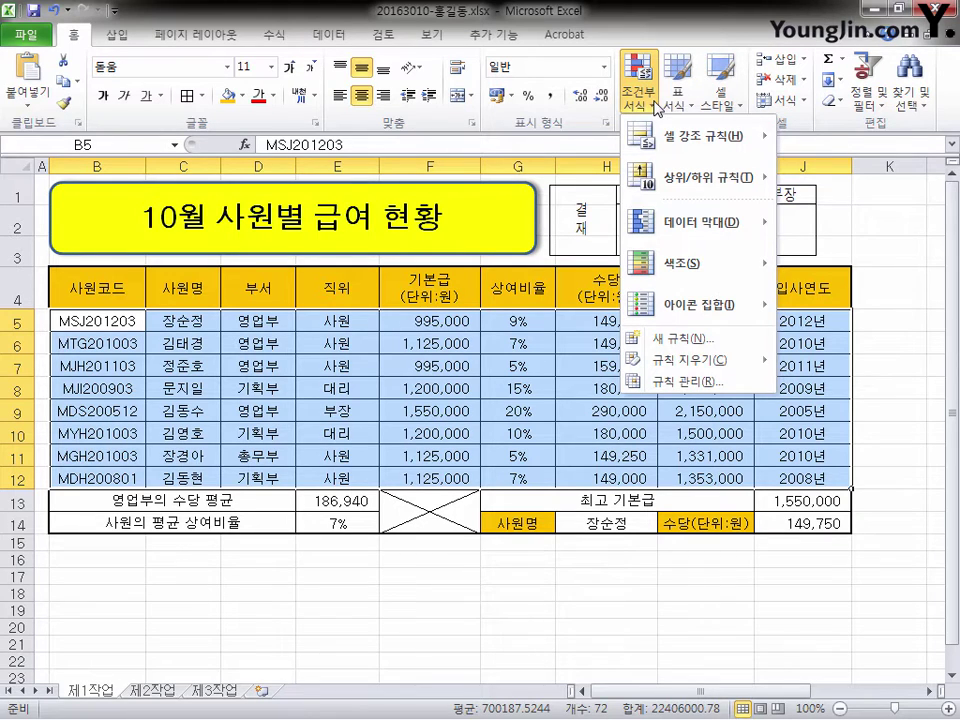
pyautogui.click(686, 341)
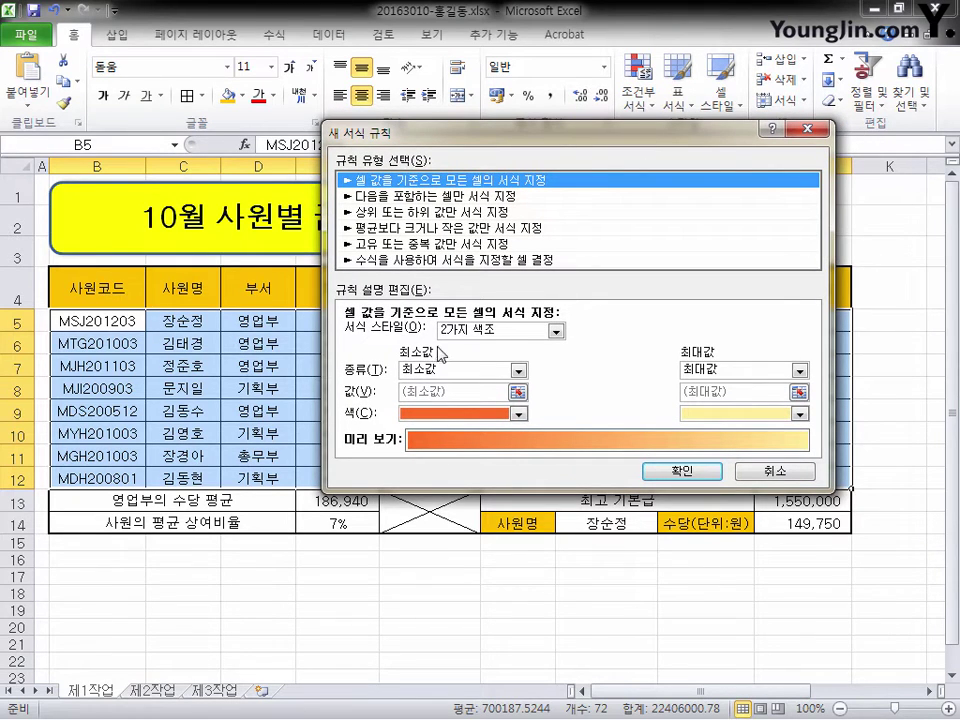
pyautogui.click(482, 261)
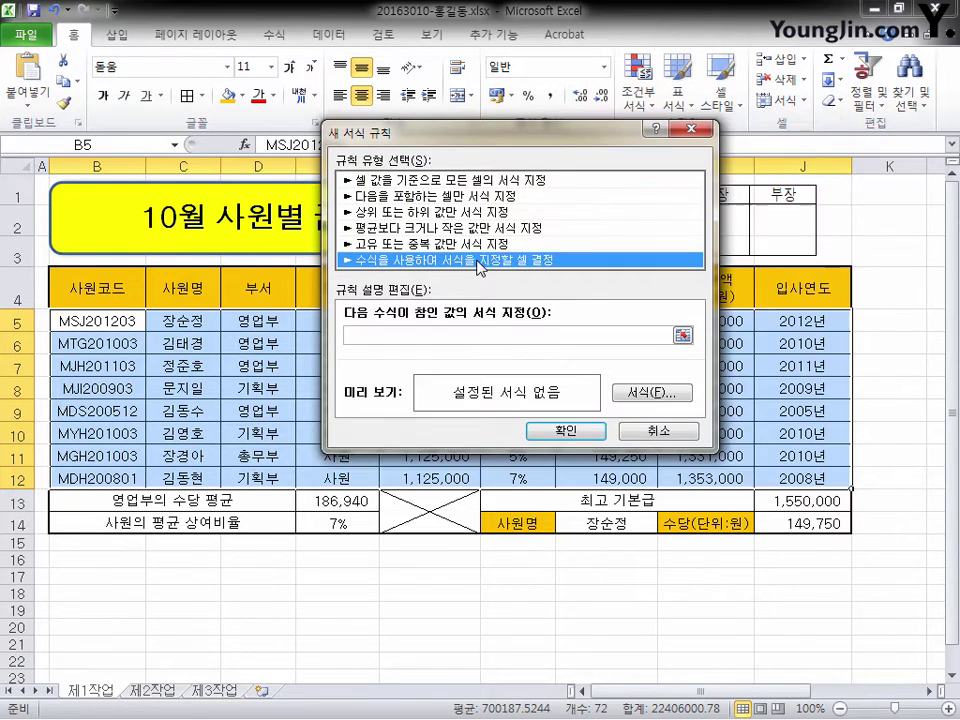
pyautogui.click(438, 334)
pyautogui.write('ㅋ')
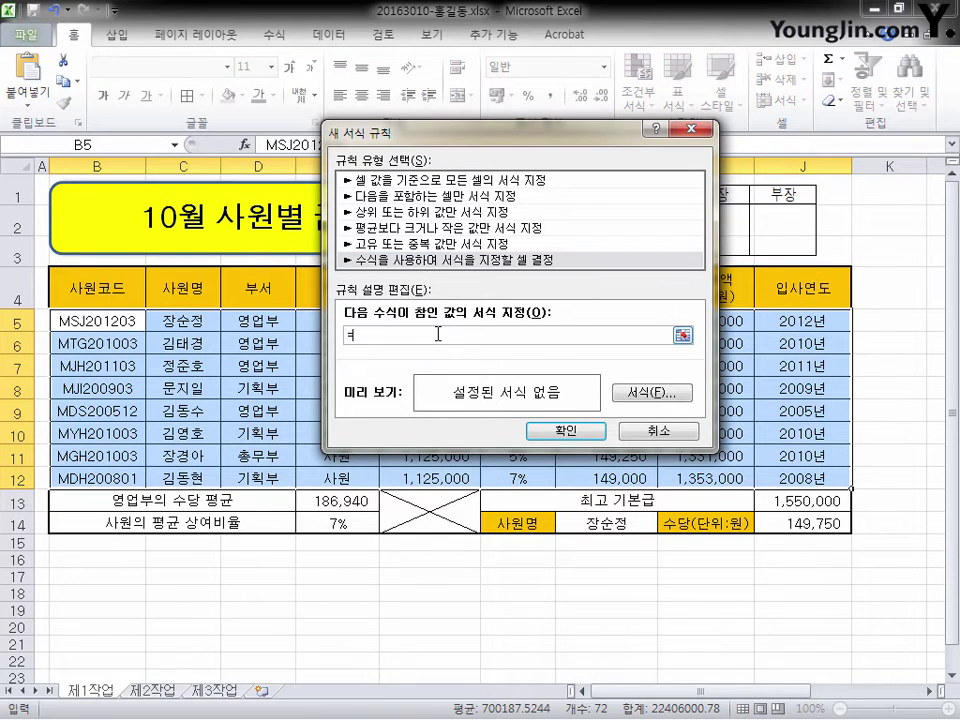
pyautogui.press('BackSpace')
pyautogui.write('=$F5<=1000000')
pyautogui.moveTo(661, 140); pyautogui.dragTo(761, 80)
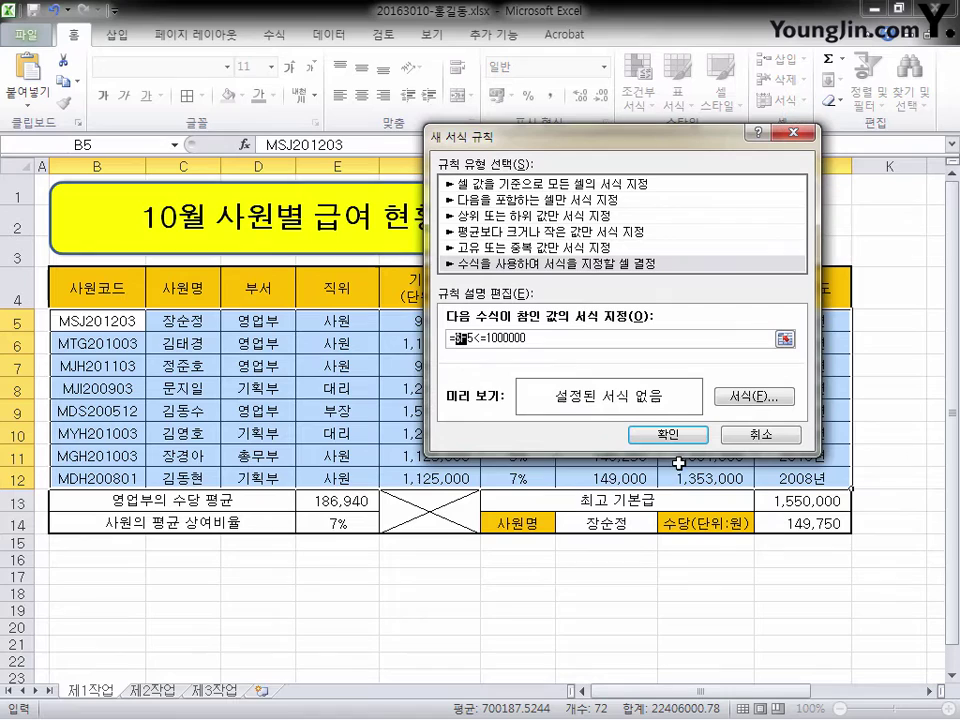
# Give the conditional formatting rule a blue theme font colour and apply it to the table rows.
pyautogui.click(737, 394)
pyautogui.click(734, 265)
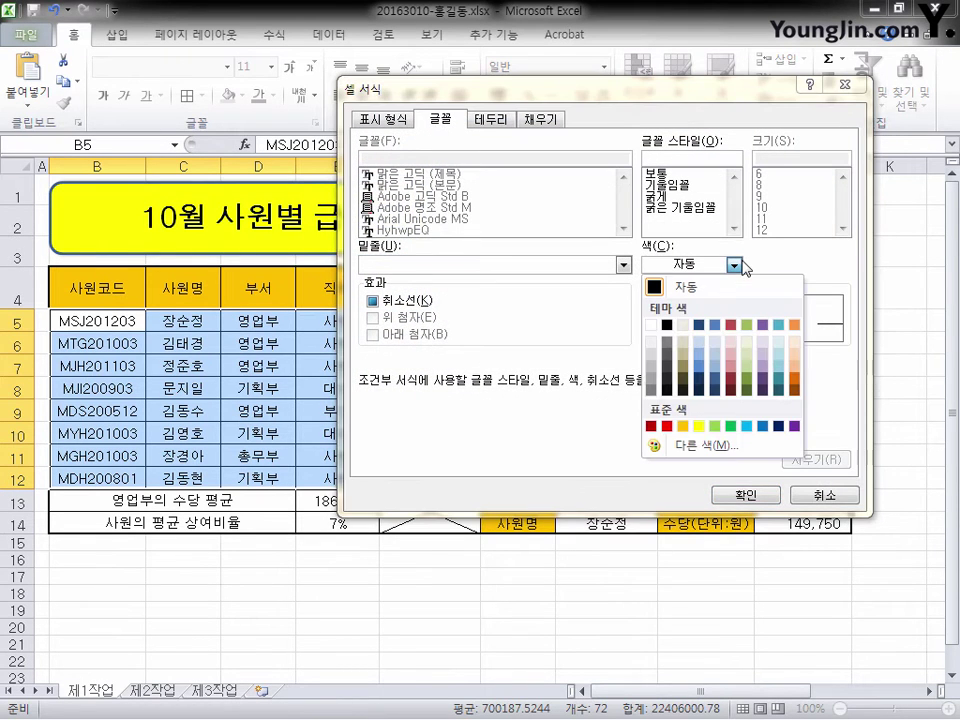
pyautogui.click(716, 326)
pyautogui.click(746, 494)
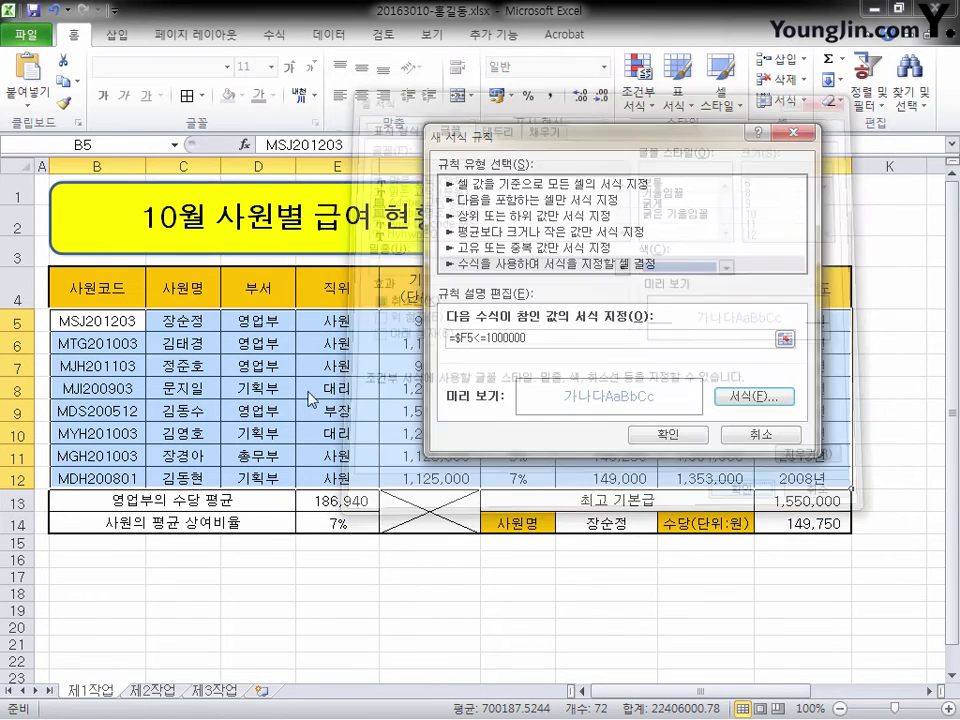
pyautogui.click(668, 436)
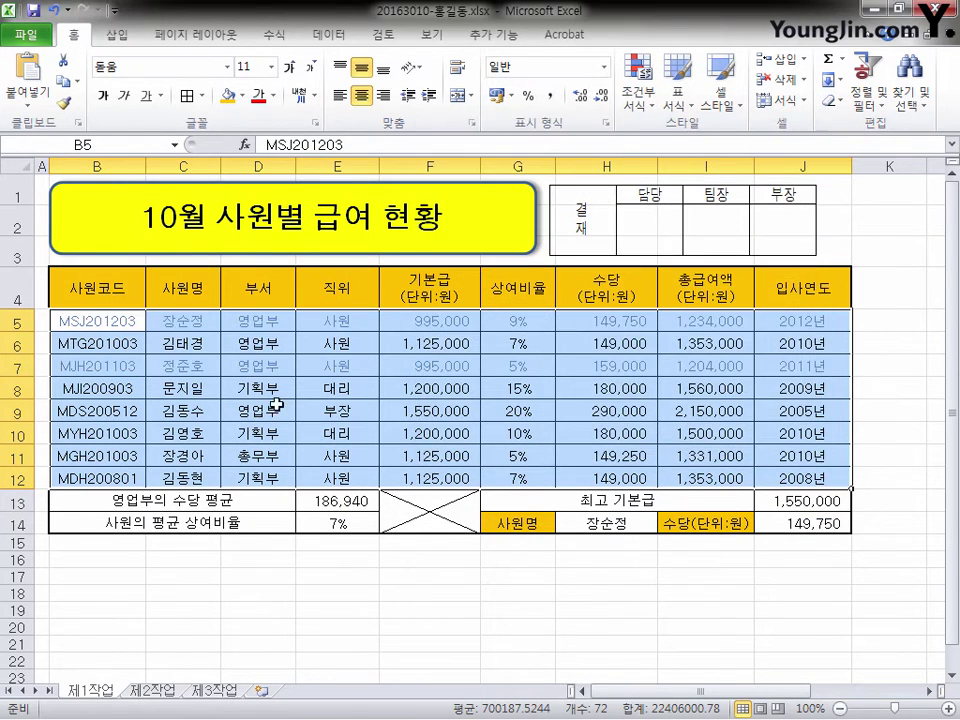
pyautogui.click(440, 366)
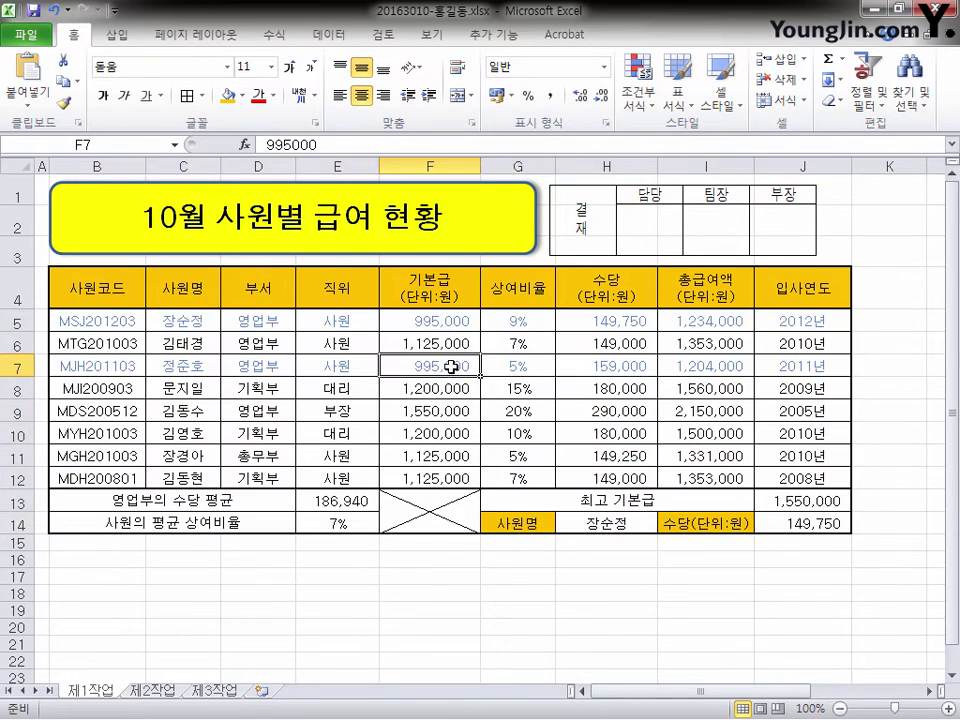
pyautogui.click(425, 321)
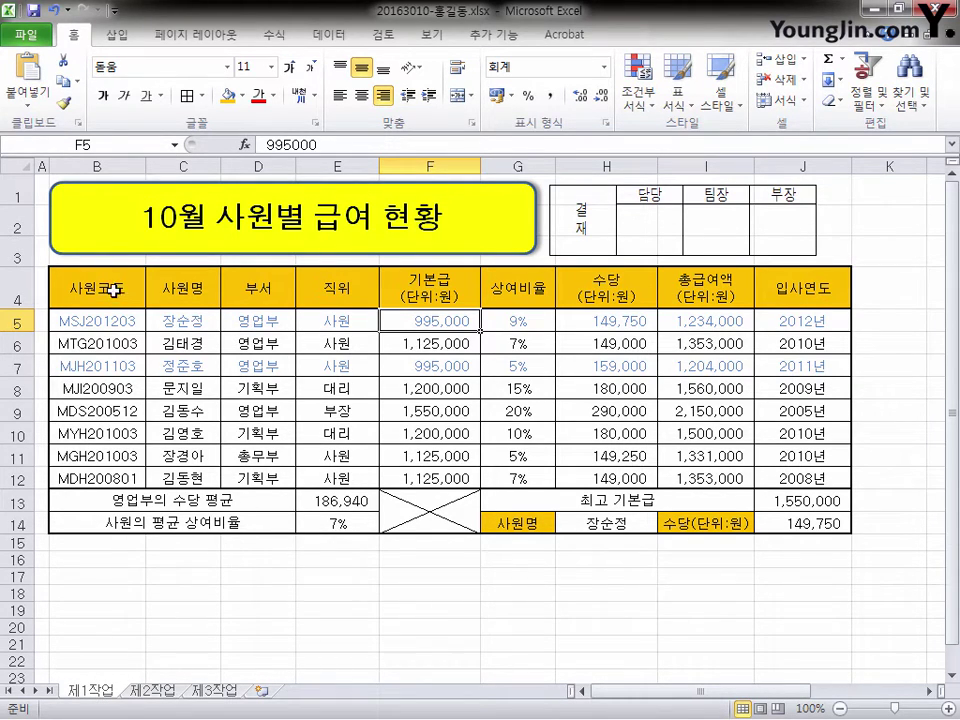
# Copy the table range B4:H12 from 제1작업 and paste it at B2 on the 제2작업 sheet.
pyautogui.moveTo(113, 290); pyautogui.dragTo(630, 478)
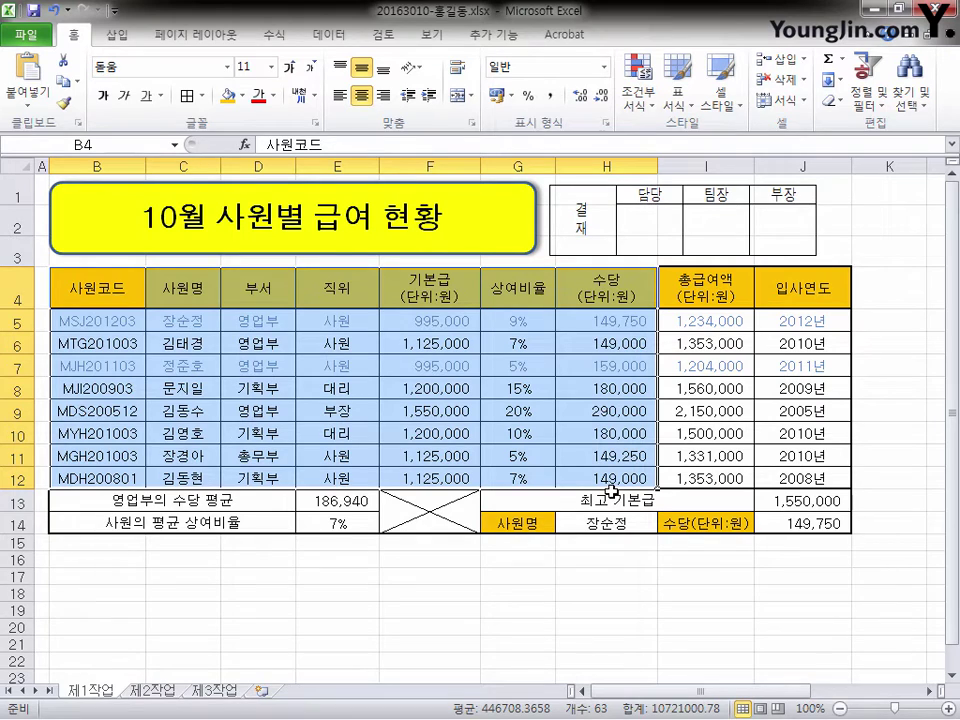
pyautogui.hotkey('ctrl', 'c')
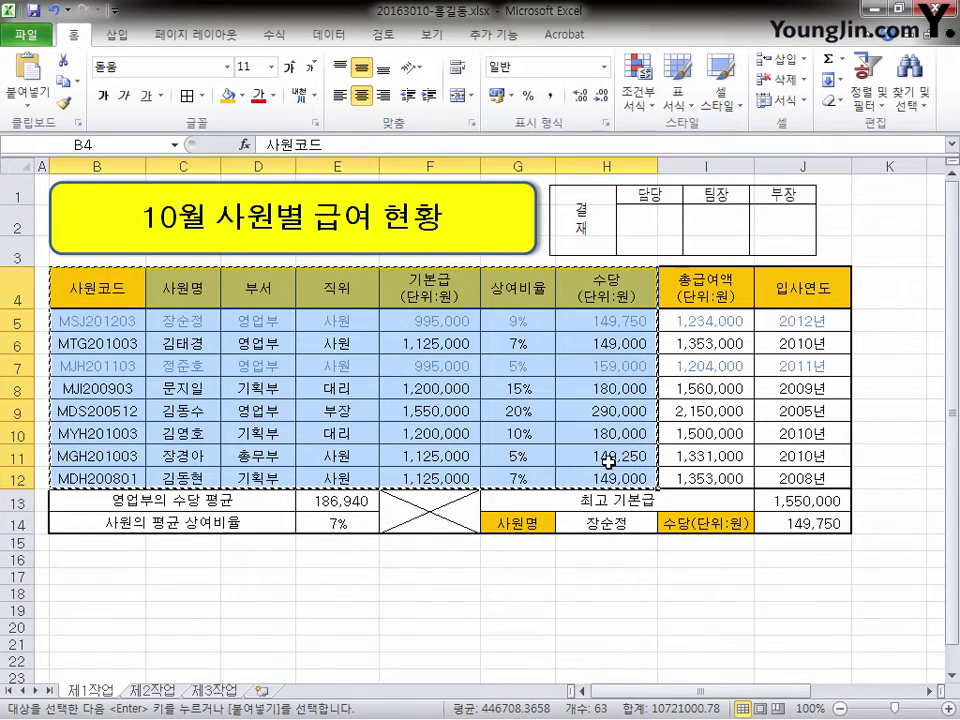
pyautogui.click(153, 690)
pyautogui.click(102, 201)
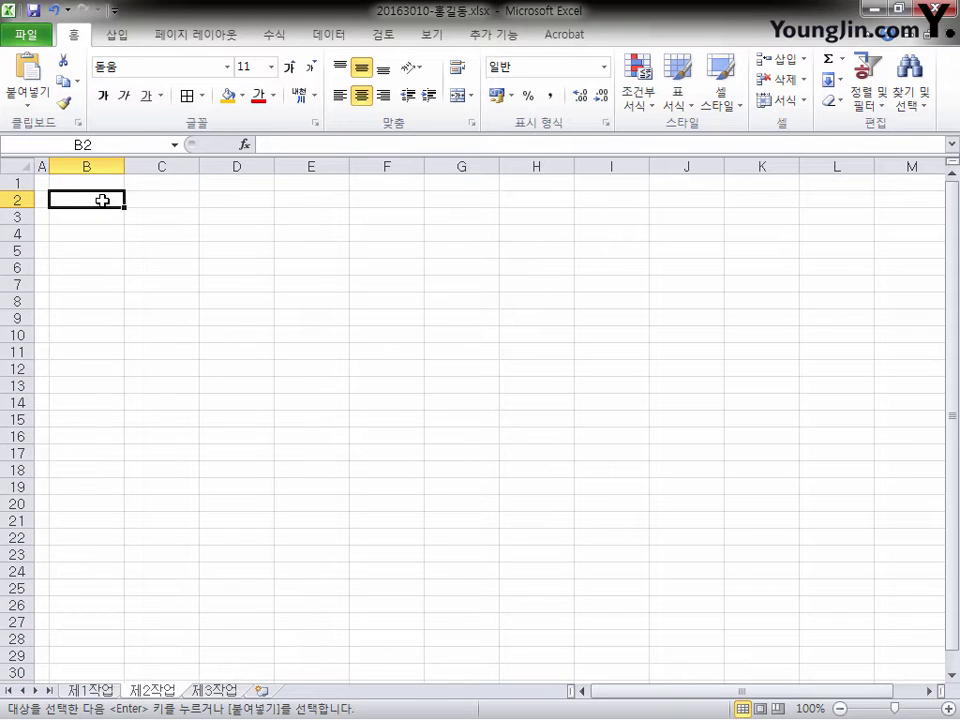
pyautogui.hotkey('ctrl', 'v')
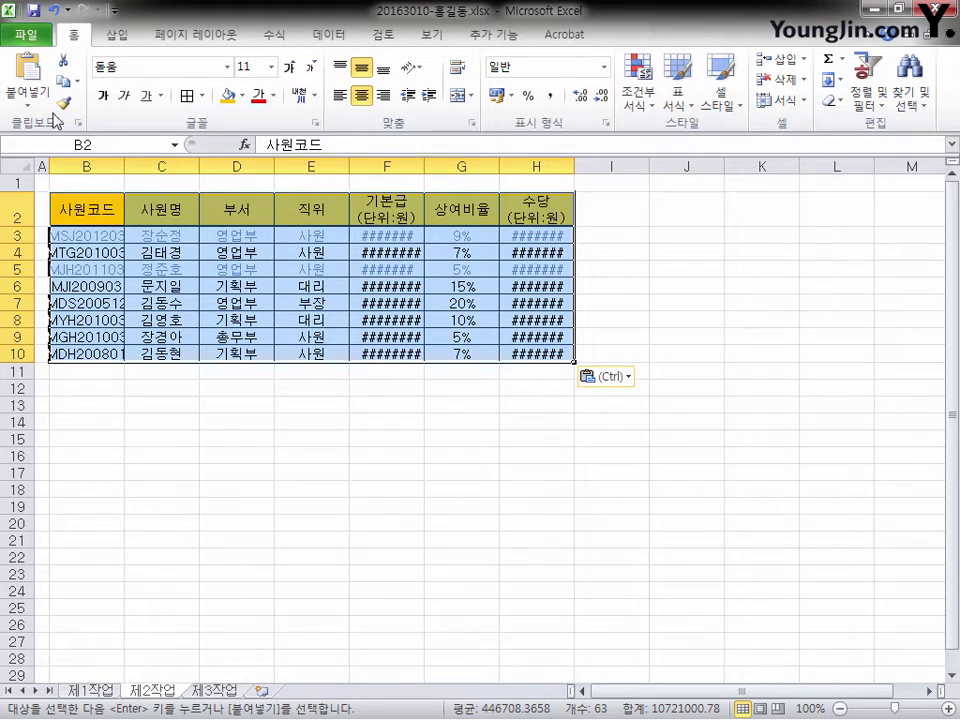
# Paste the source column widths onto the table in 제2작업 and increase the height of rows 3 to 10.
pyautogui.click(28, 92)
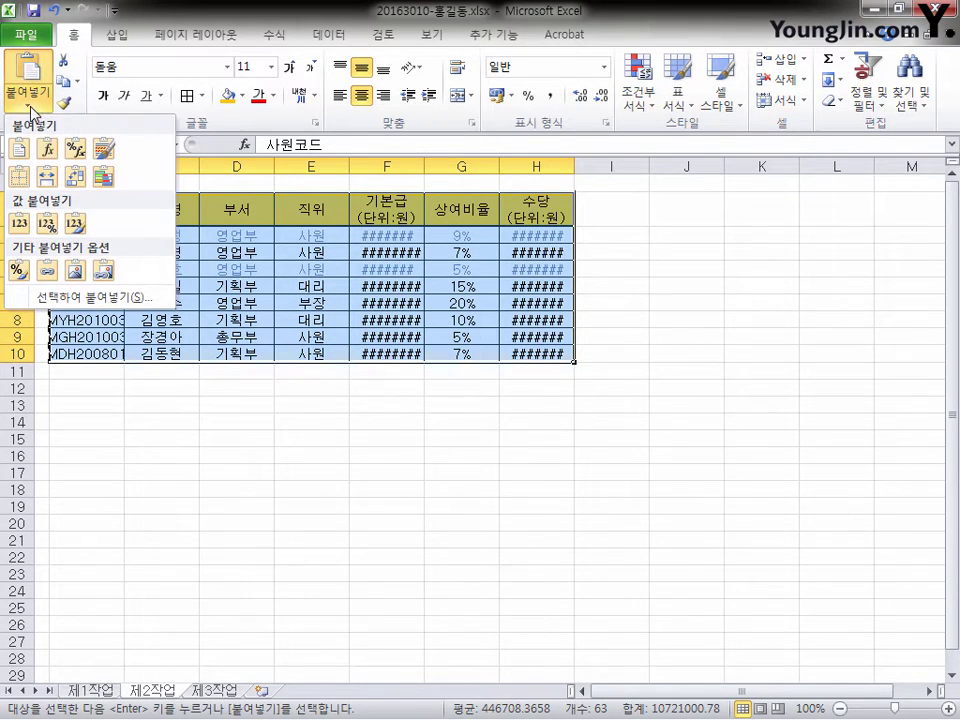
pyautogui.click(75, 298)
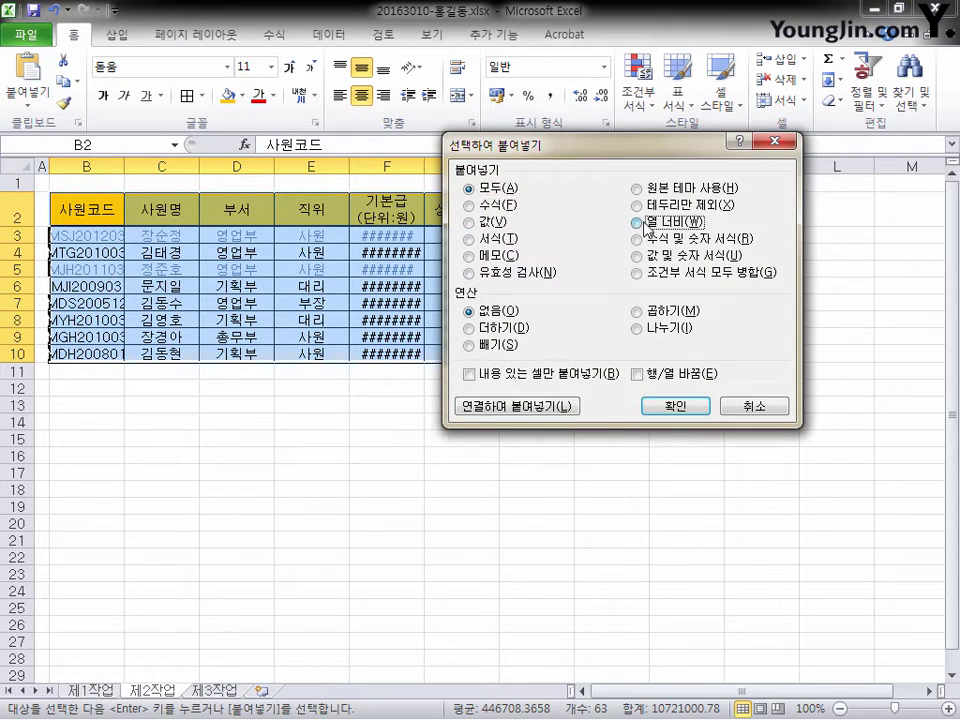
pyautogui.click(640, 223)
pyautogui.click(676, 405)
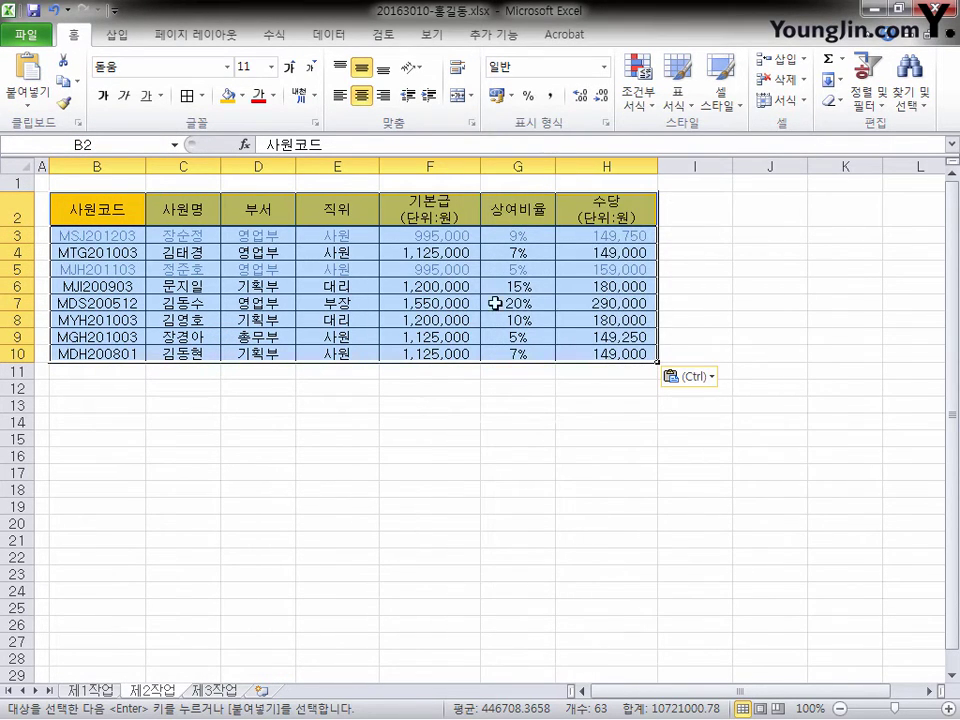
pyautogui.moveTo(18, 236); pyautogui.dragTo(12, 371)
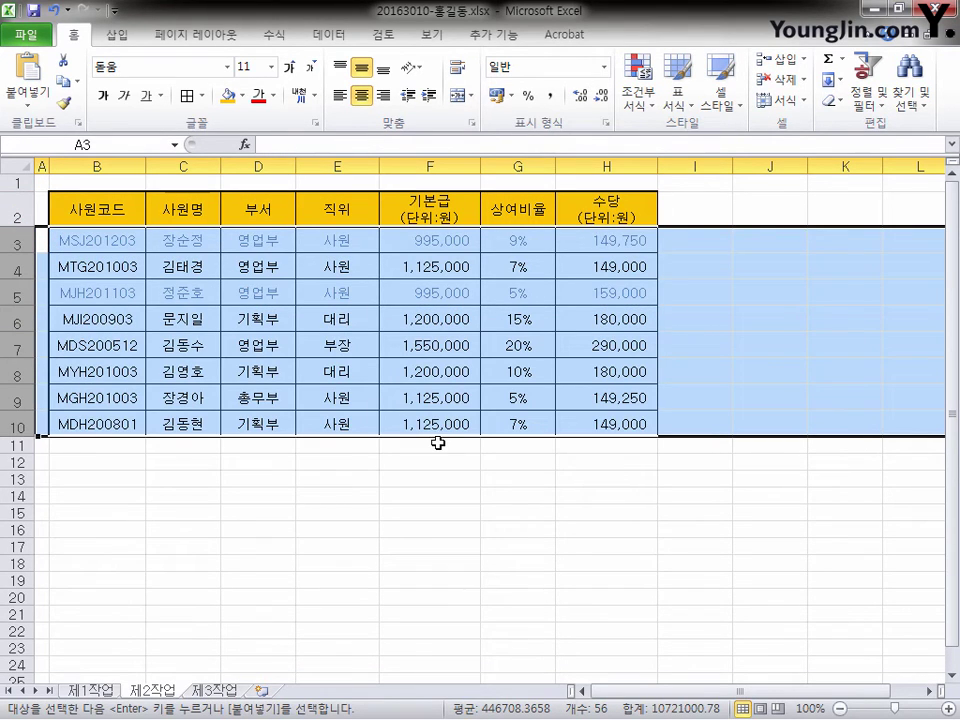
pyautogui.click(333, 449)
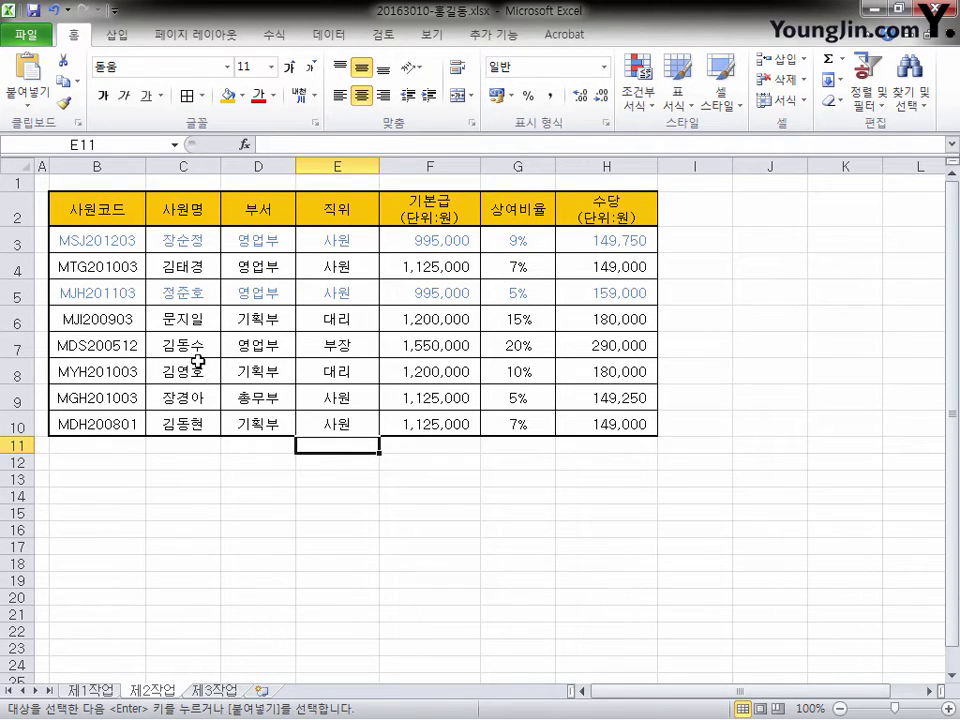
# Copy the 직위 and 기본급(단위:원) header cells E2 and F2 and paste them at B13 as filter criteria headers.
pyautogui.click(353, 212)
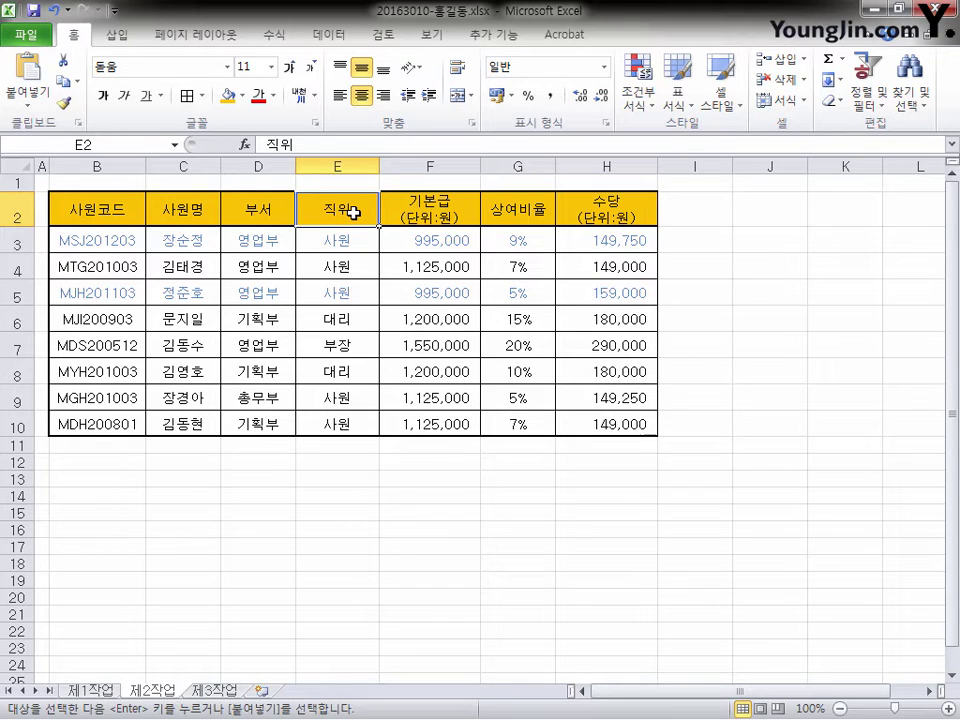
pyautogui.keyDown('ctrl'); pyautogui.click(434, 205); pyautogui.keyUp('ctrl')
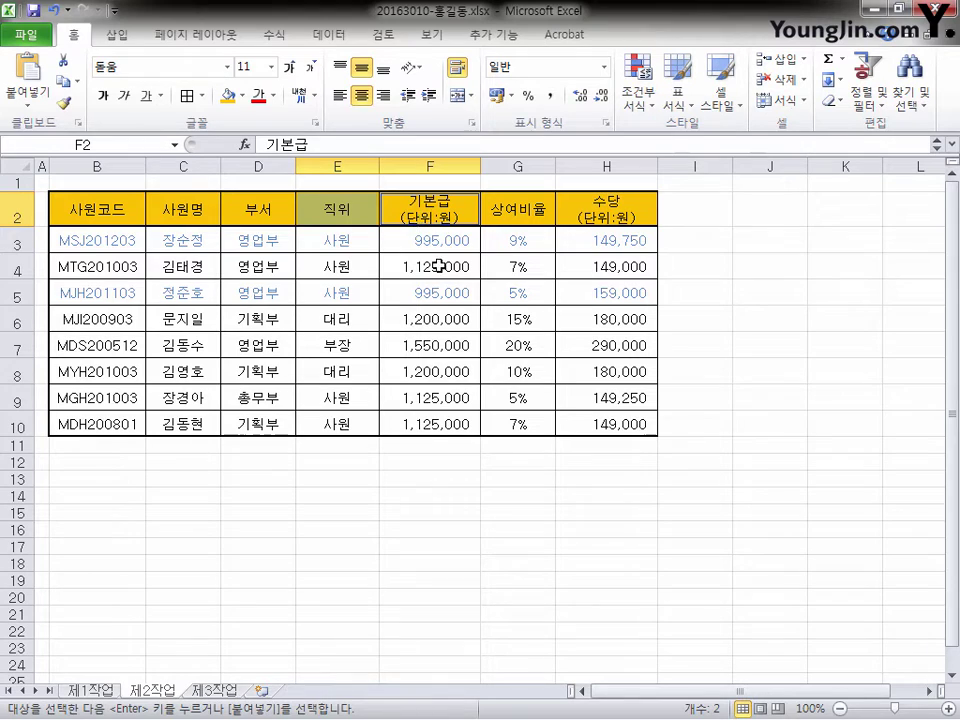
pyautogui.hotkey('ctrl', 'c')
pyautogui.click(106, 483)
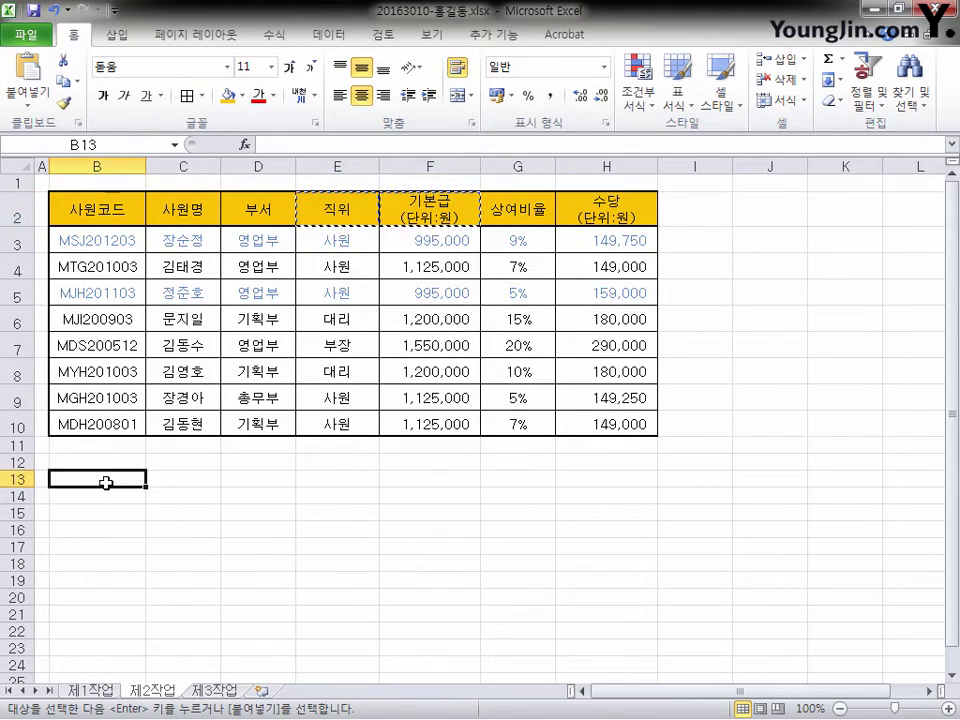
pyautogui.hotkey('ctrl', 'v')
pyautogui.click(112, 489)
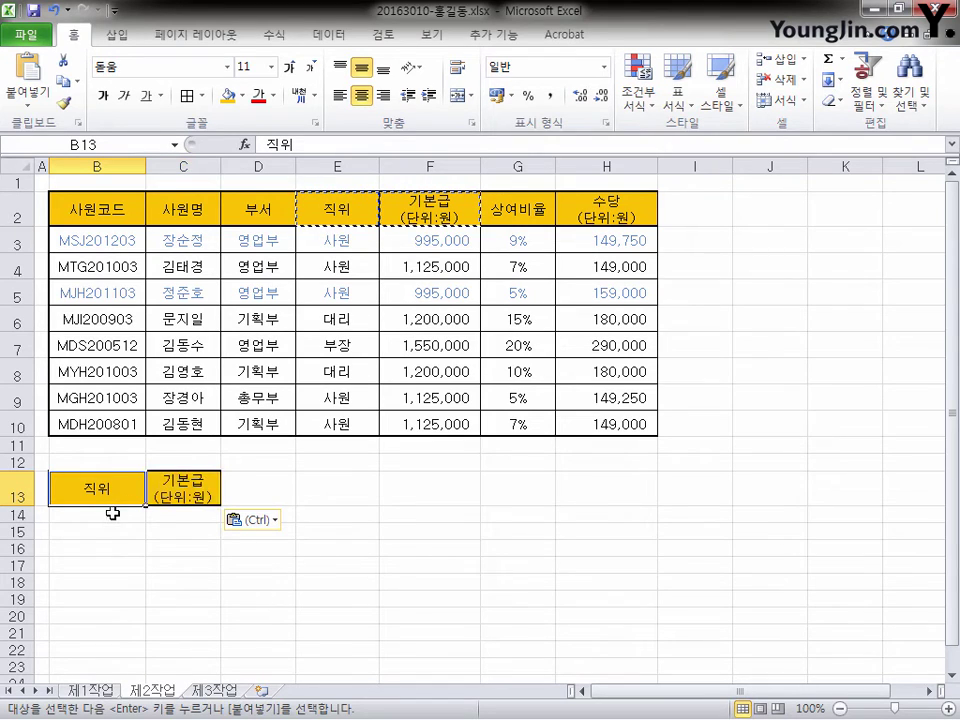
# Enter the filter criteria 사원 in B14 under 직위 and >=1000000 in C14 under 기본급.
pyautogui.click(112, 514)
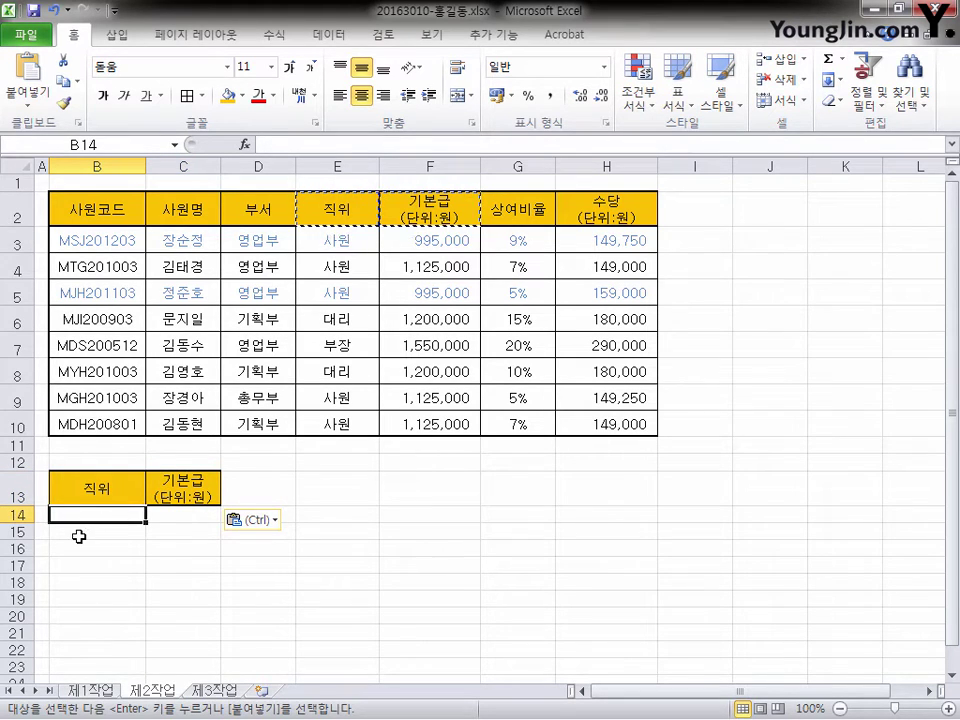
pyautogui.write('TK')
pyautogui.write('사원')
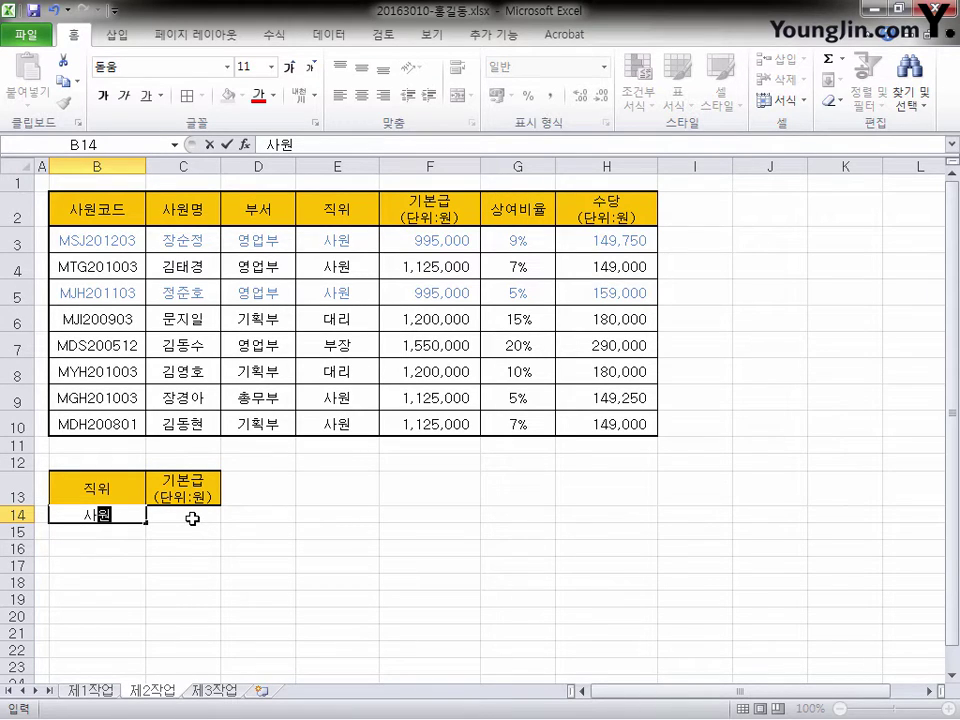
pyautogui.click(192, 518)
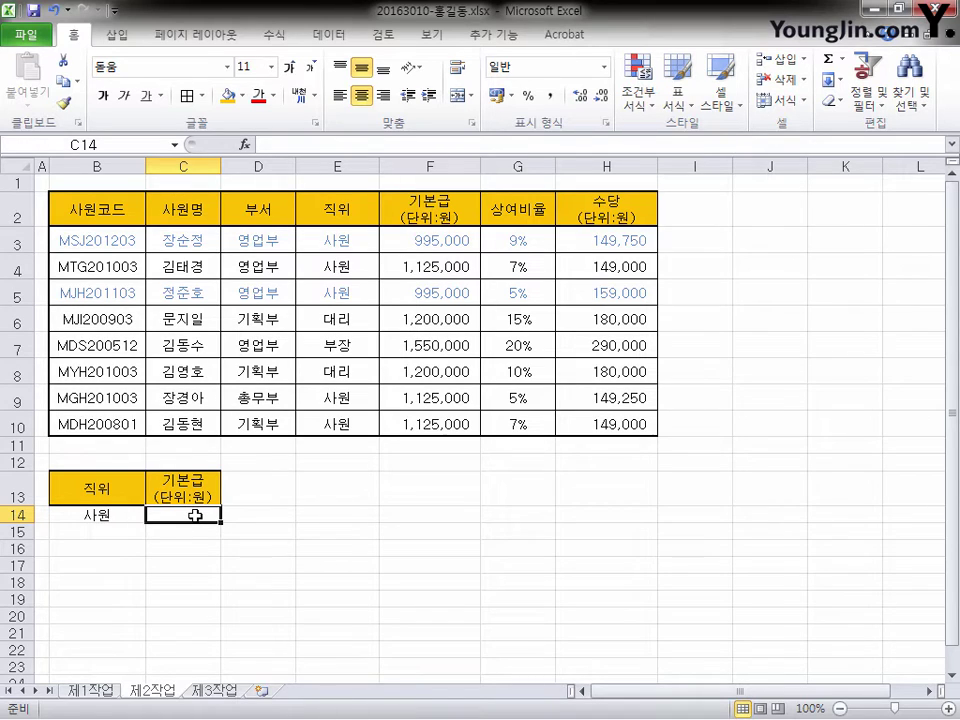
pyautogui.write('>')
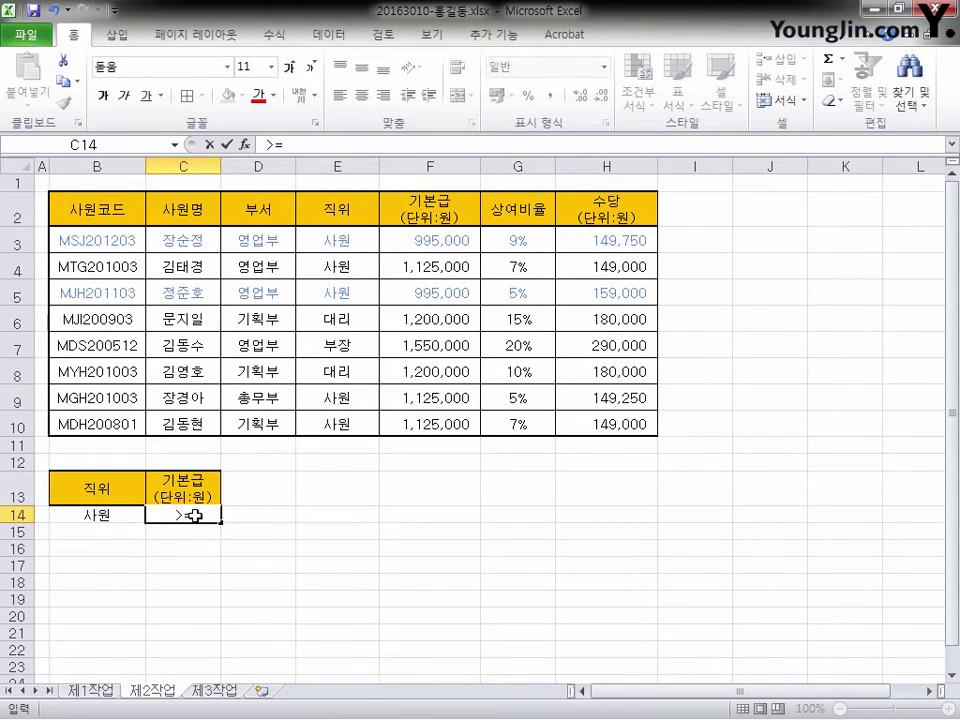
pyautogui.write('=1000000')
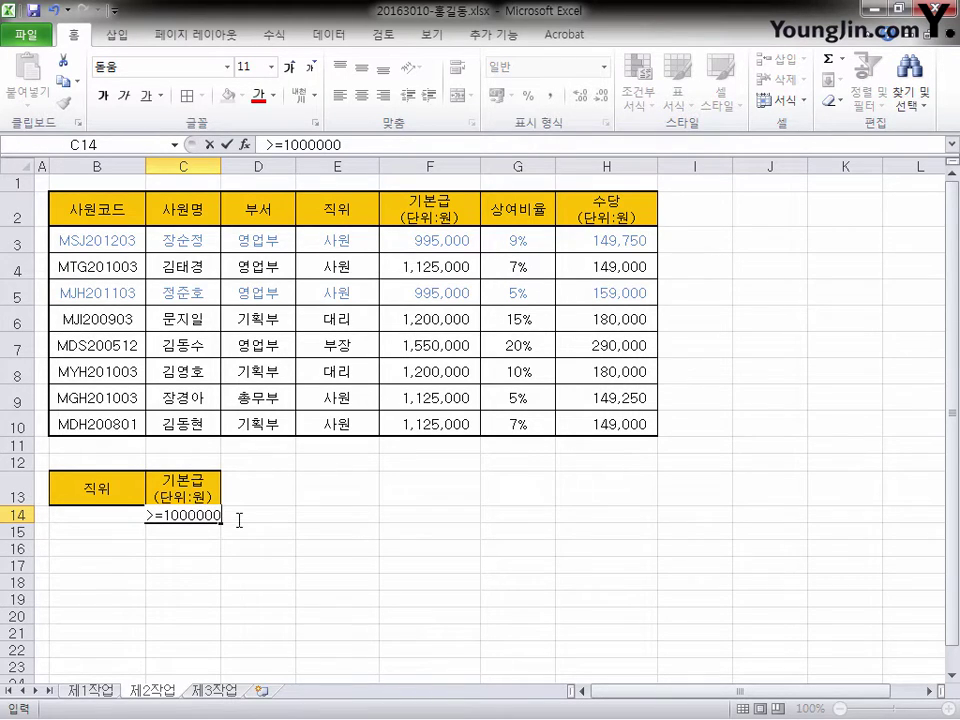
pyautogui.press('Return')
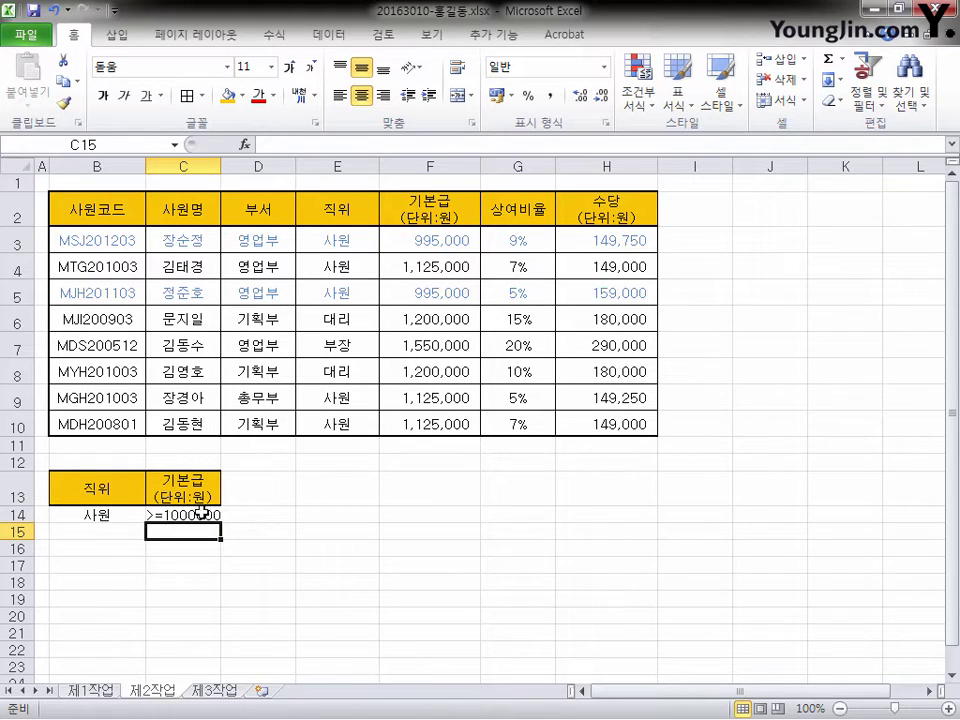
# Start an advanced filter on the table B2:H10 with the result copied to another location (다른 장소에 복사).
pyautogui.click(119, 211)
pyautogui.moveTo(119, 211); pyautogui.dragTo(630, 425)
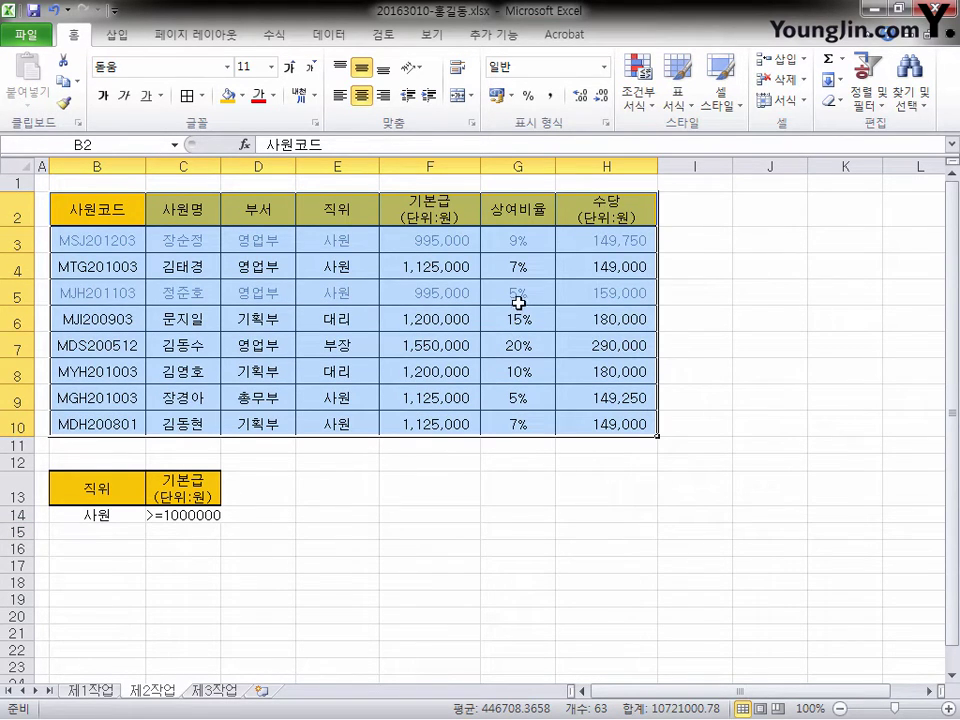
pyautogui.click(343, 38)
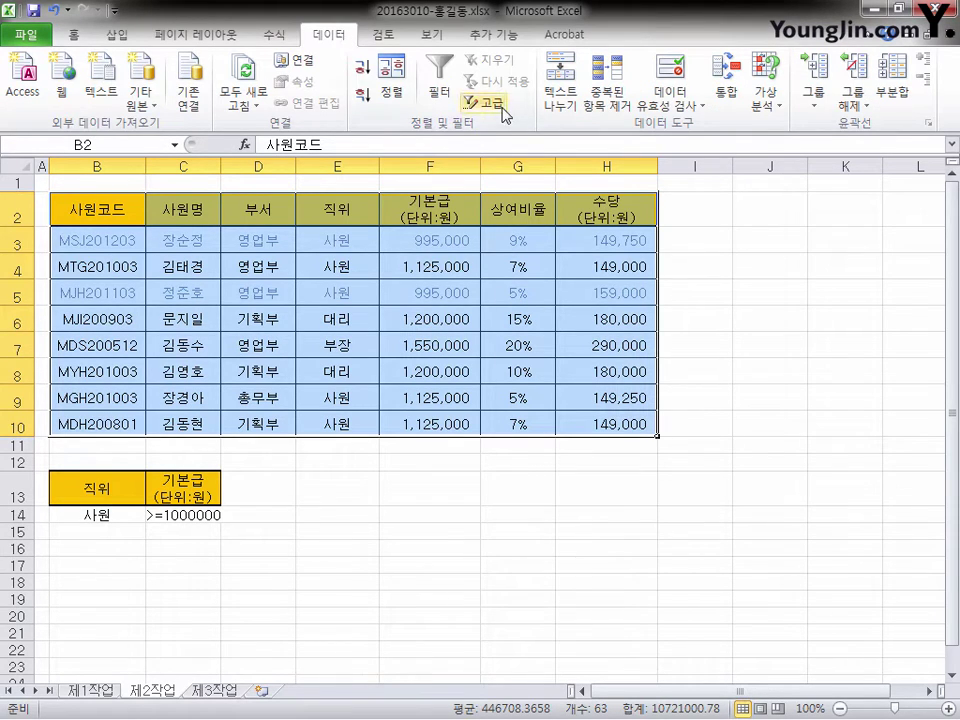
pyautogui.click(505, 113)
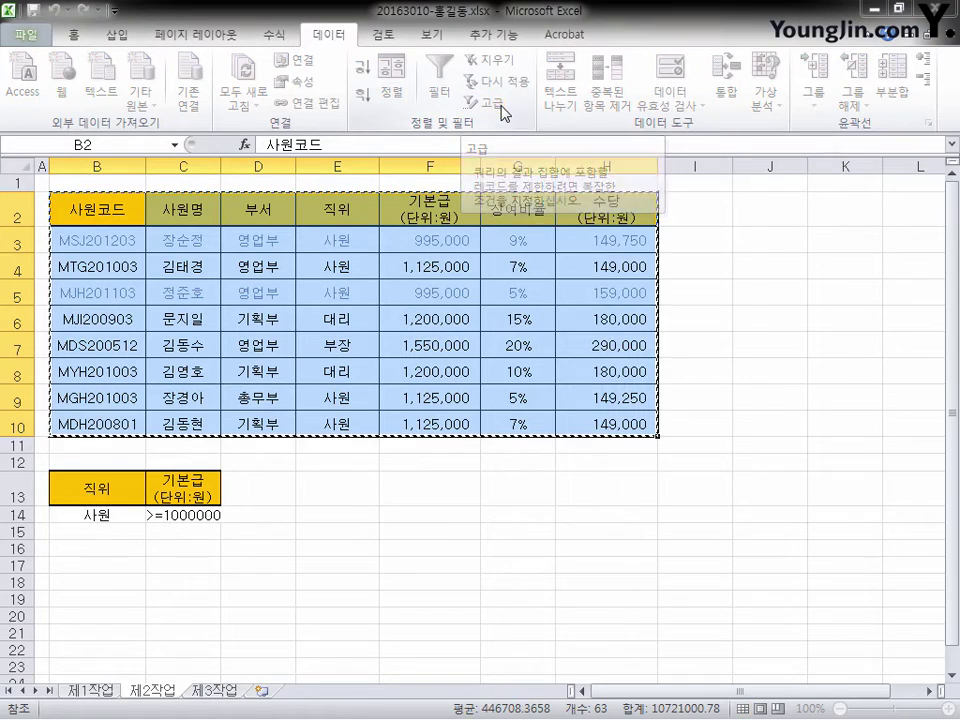
pyautogui.moveTo(617, 197); pyautogui.dragTo(705, 197)
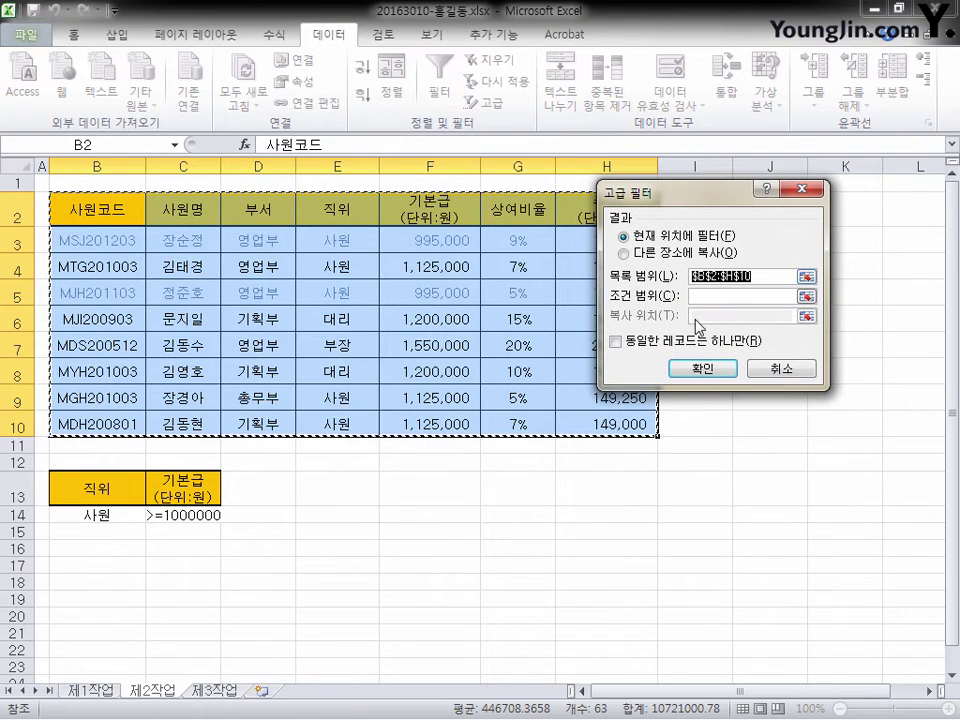
pyautogui.click(684, 255)
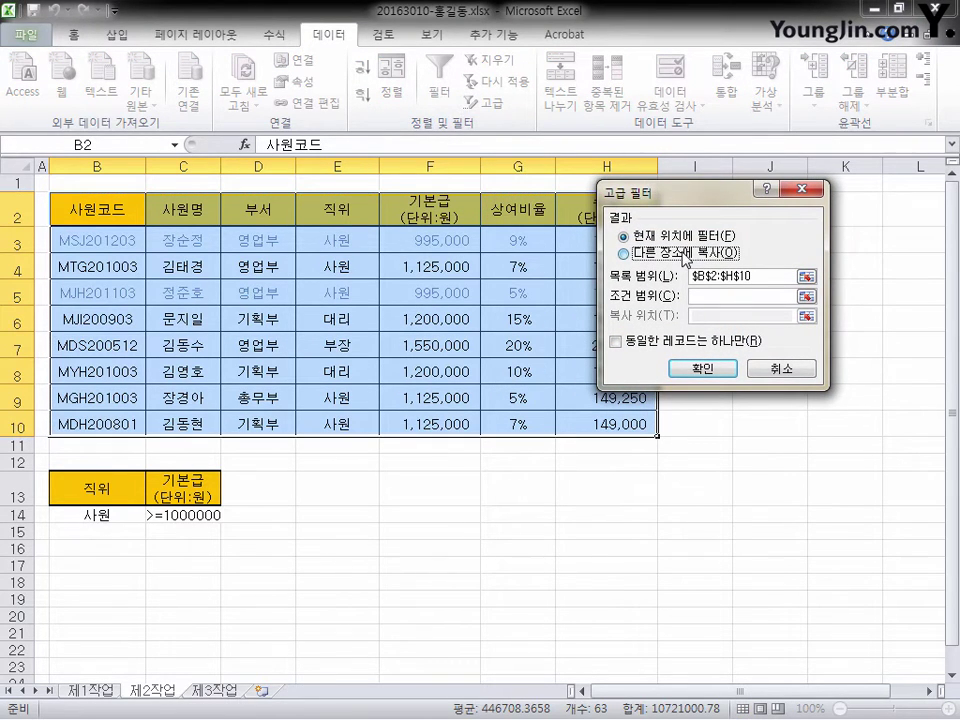
# Set the advanced filter's criteria range to B13:C14 and its copy destination to B18, and run it.
pyautogui.click(700, 296)
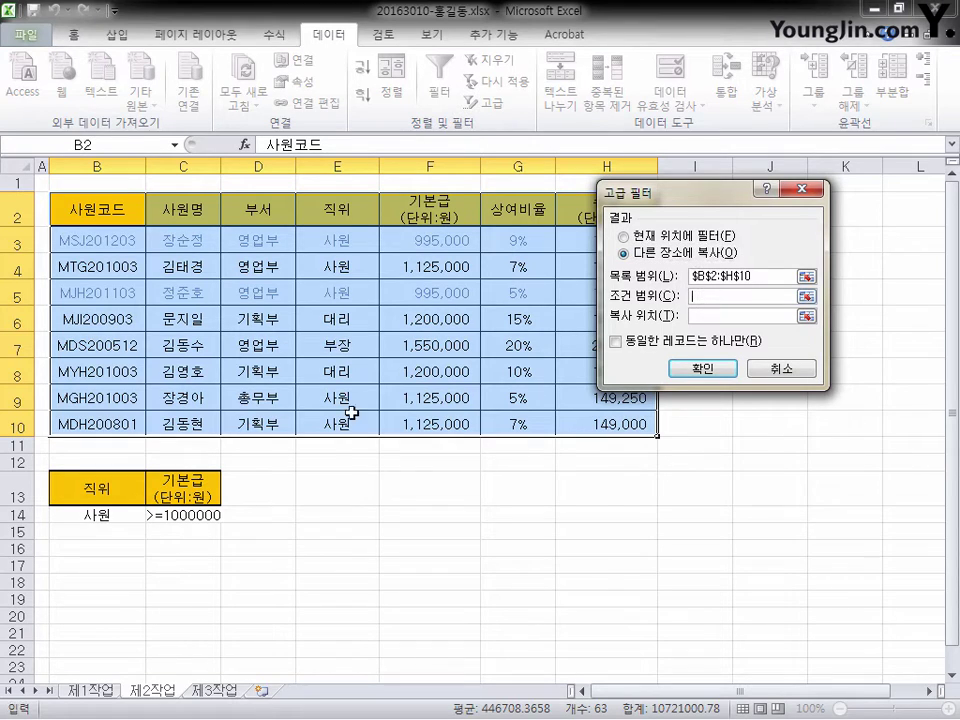
pyautogui.click(104, 492)
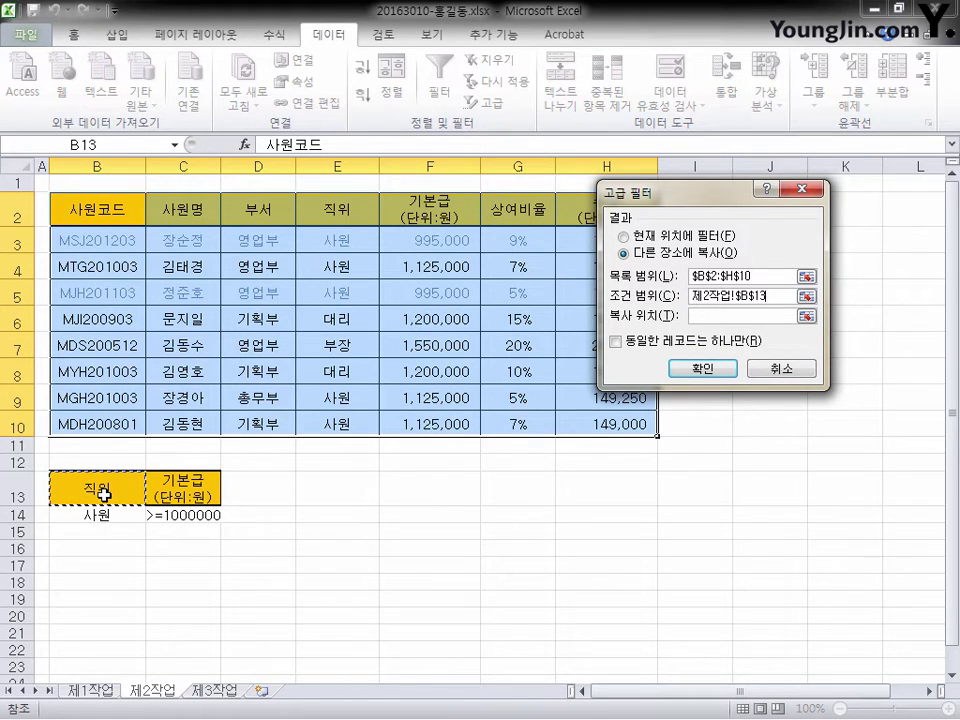
pyautogui.moveTo(104, 492); pyautogui.dragTo(212, 510)
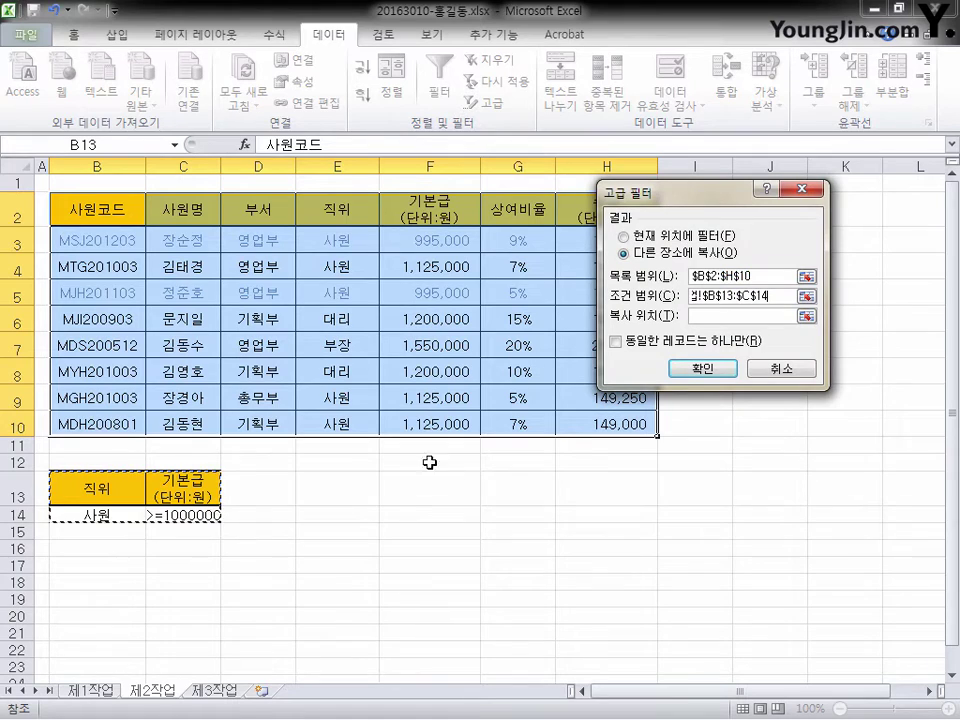
pyautogui.click(708, 316)
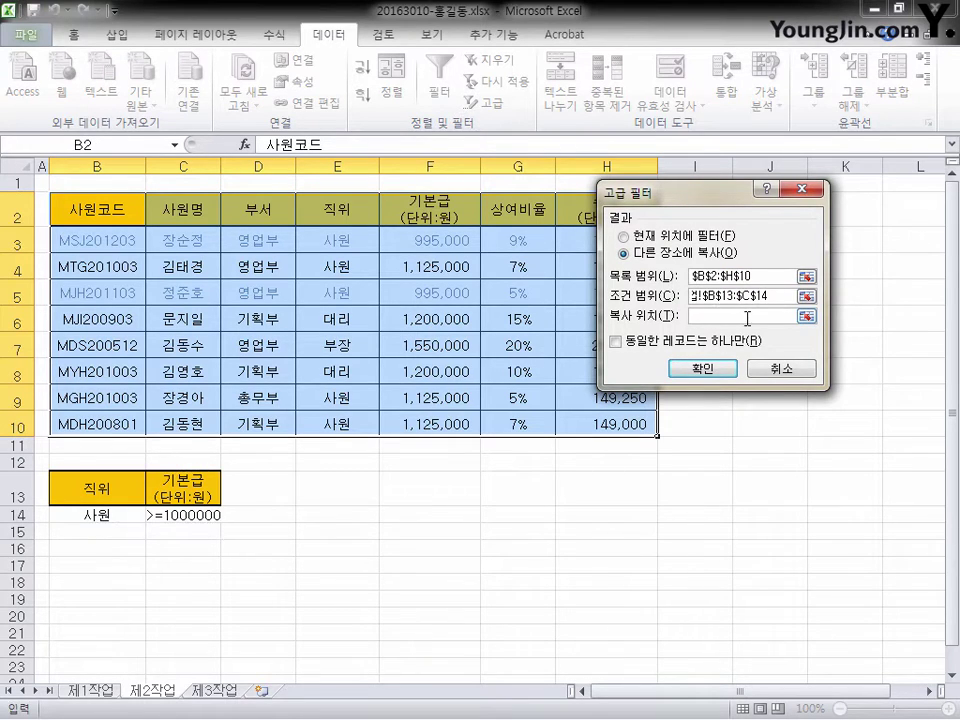
pyautogui.click(66, 583)
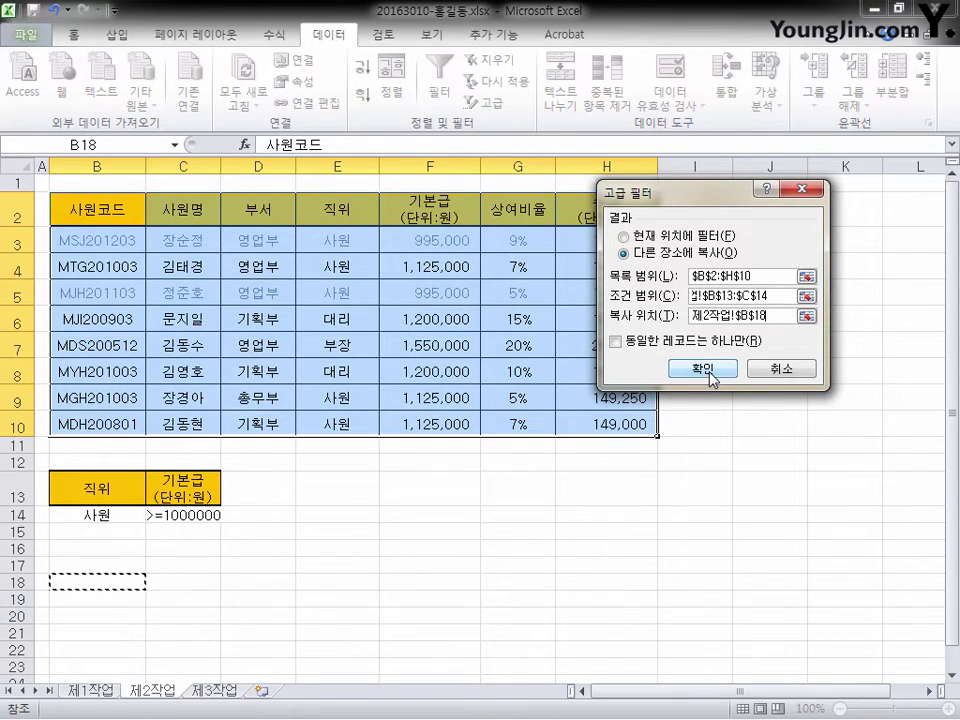
pyautogui.click(704, 370)
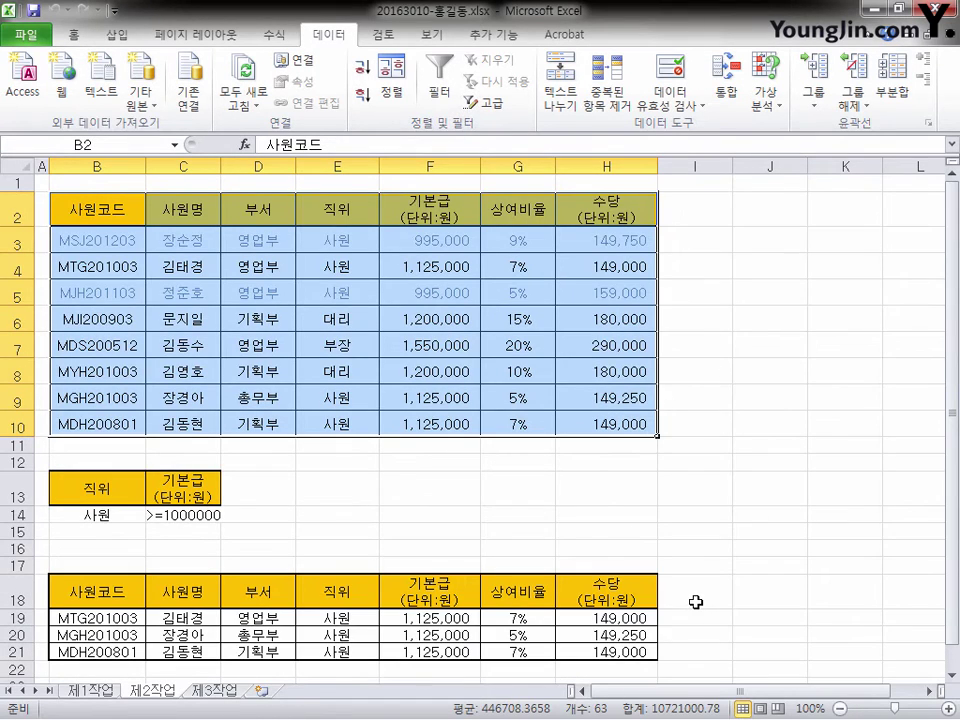
# Remove the fill colour from the filtered result range B18:H21.
pyautogui.scroll(-1, 698, 606)
pyautogui.moveTo(101, 511); pyautogui.dragTo(613, 572)
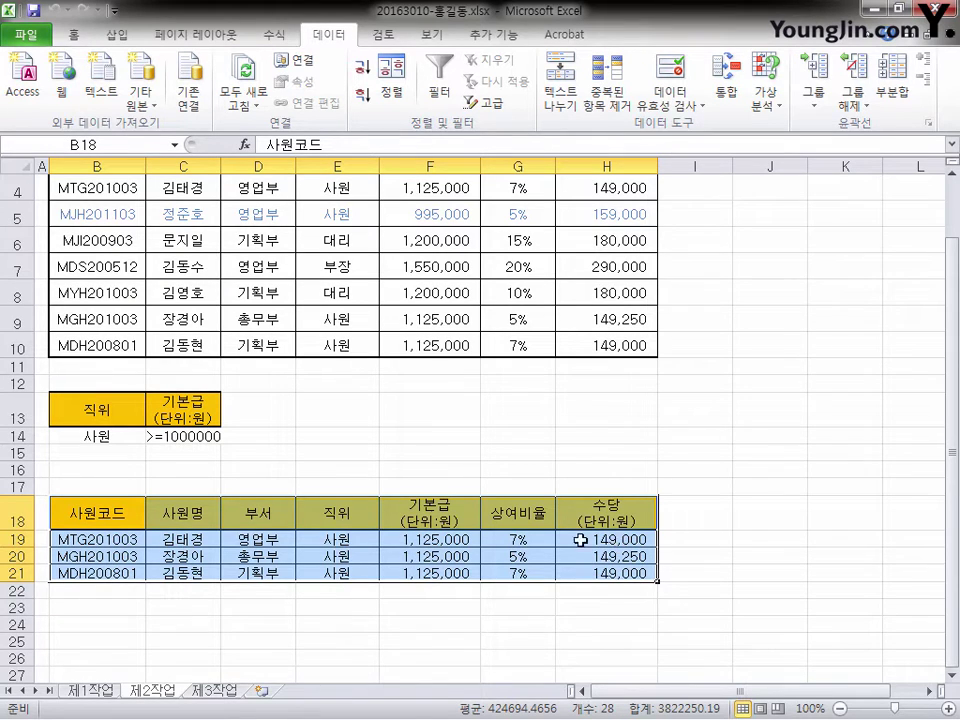
pyautogui.click(78, 36)
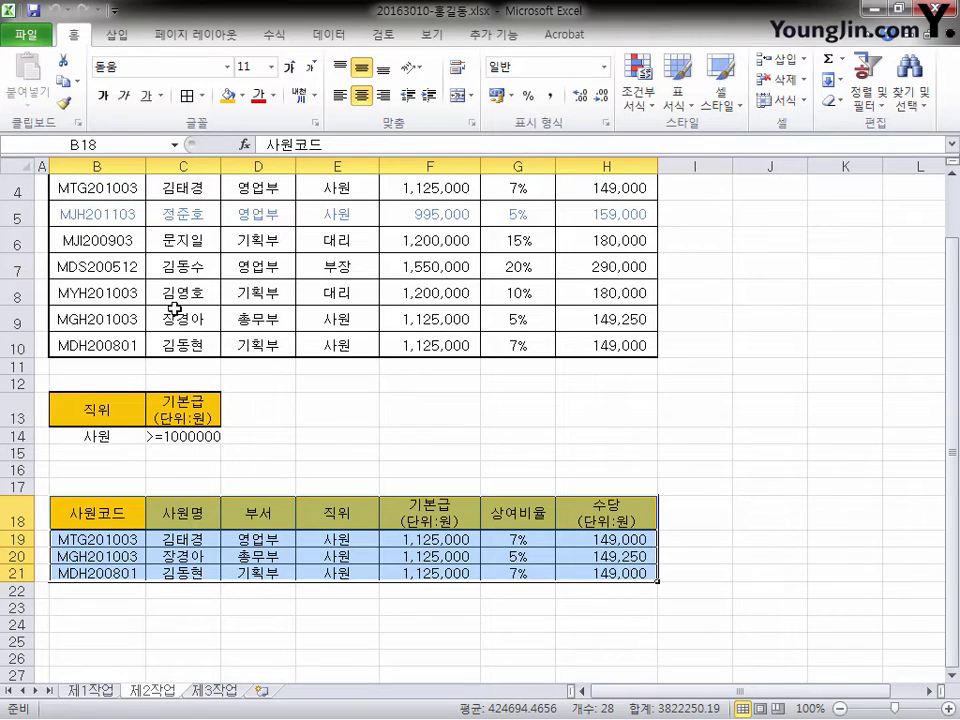
pyautogui.click(241, 96)
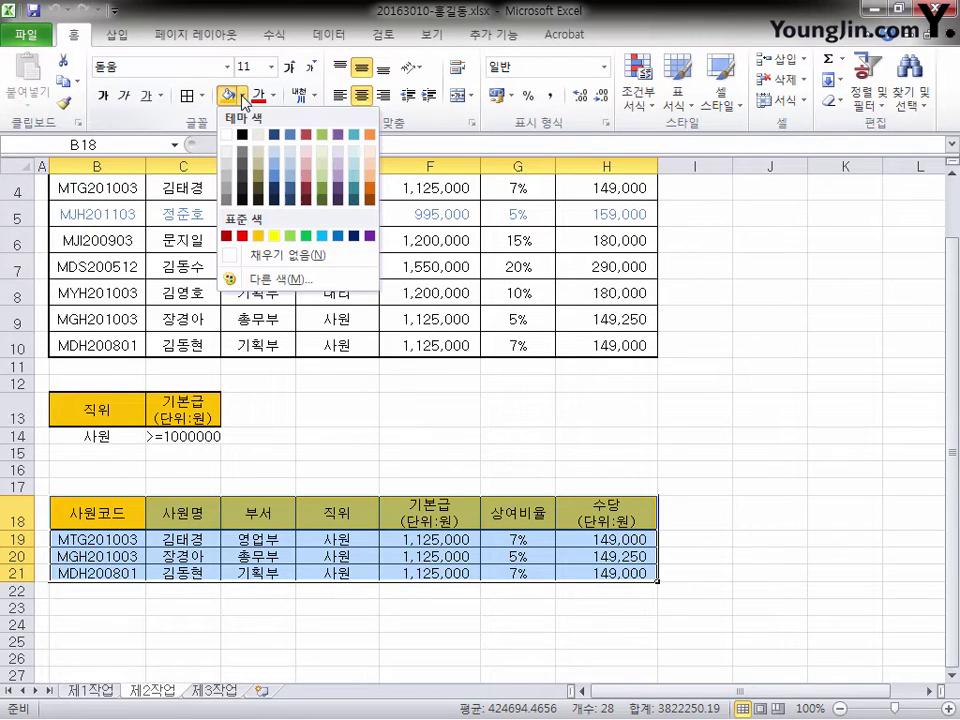
pyautogui.click(285, 255)
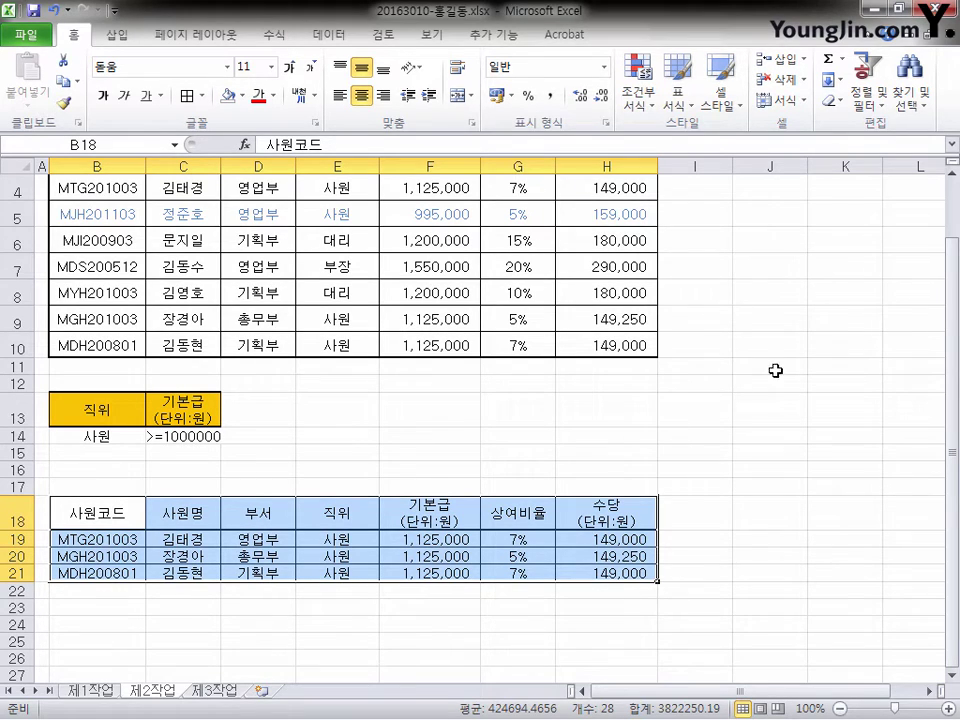
# Format B18:H21 as a table with headers, using the aqua style in the second row of the light (밝게) styles.
pyautogui.click(686, 108)
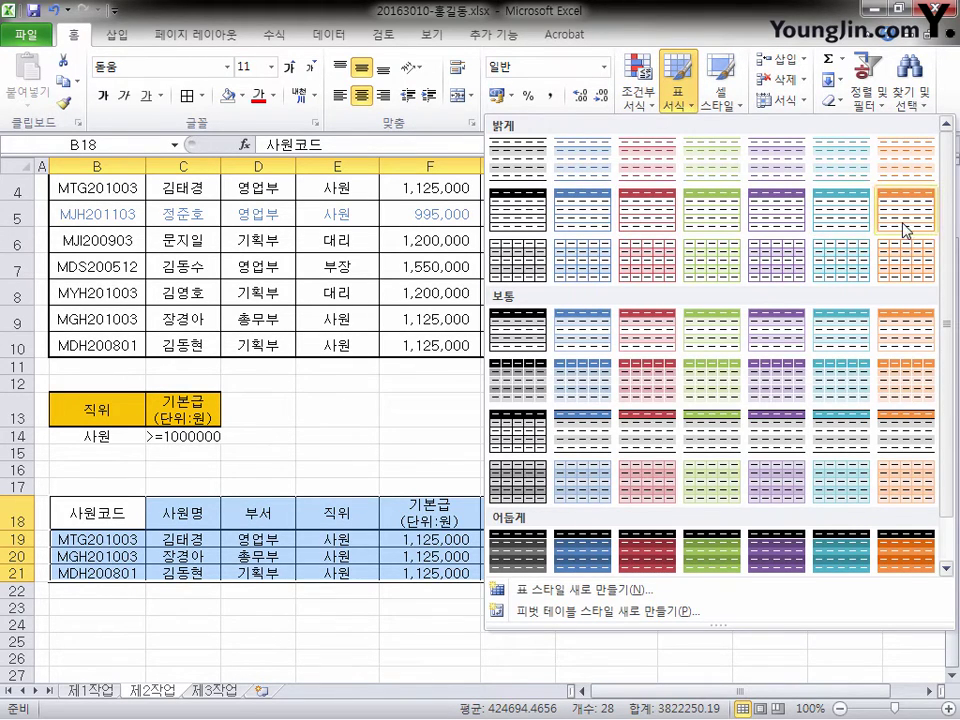
pyautogui.click(847, 229)
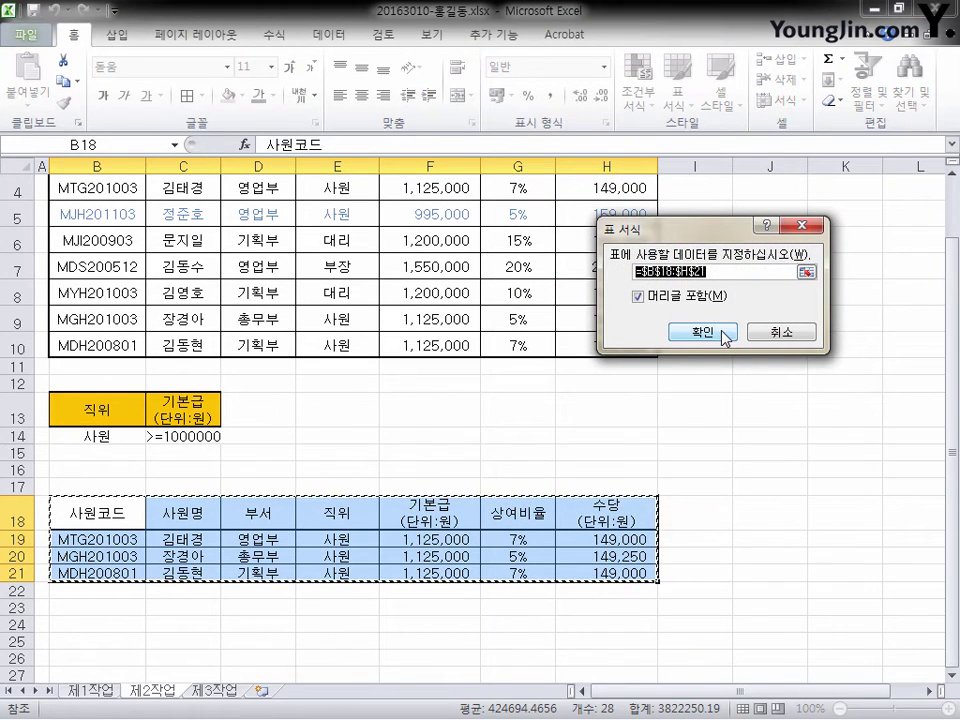
pyautogui.click(724, 333)
pyautogui.click(621, 592)
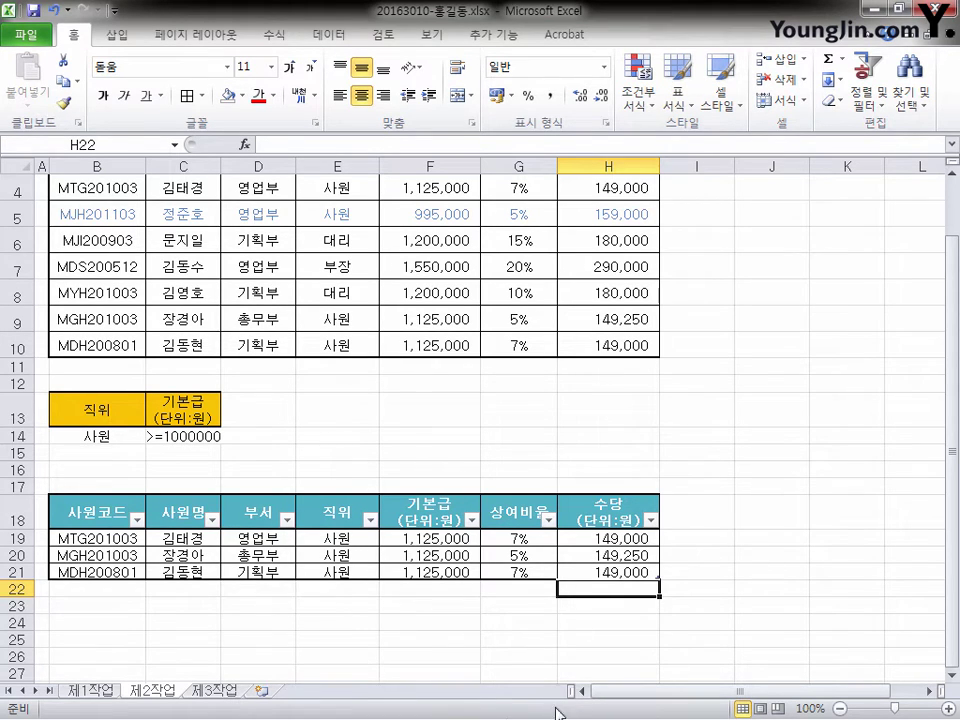
# Copy the table range B4:H12 from 제1작업 and paste it at B2 on the 제3작업 sheet.
pyautogui.click(85, 690)
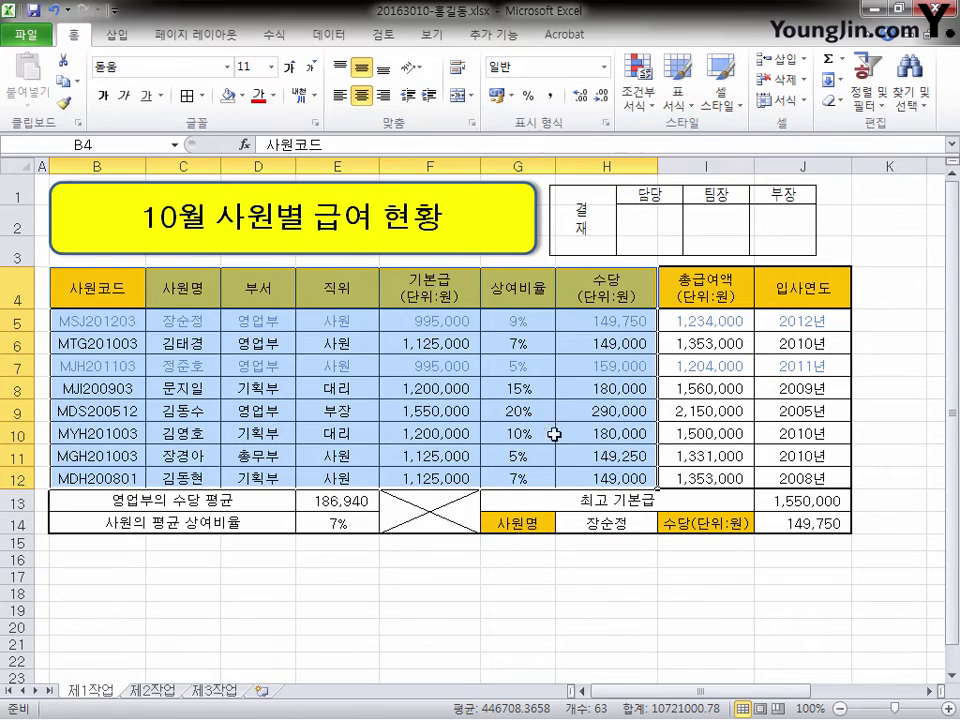
pyautogui.hotkey('ctrl', 'c')
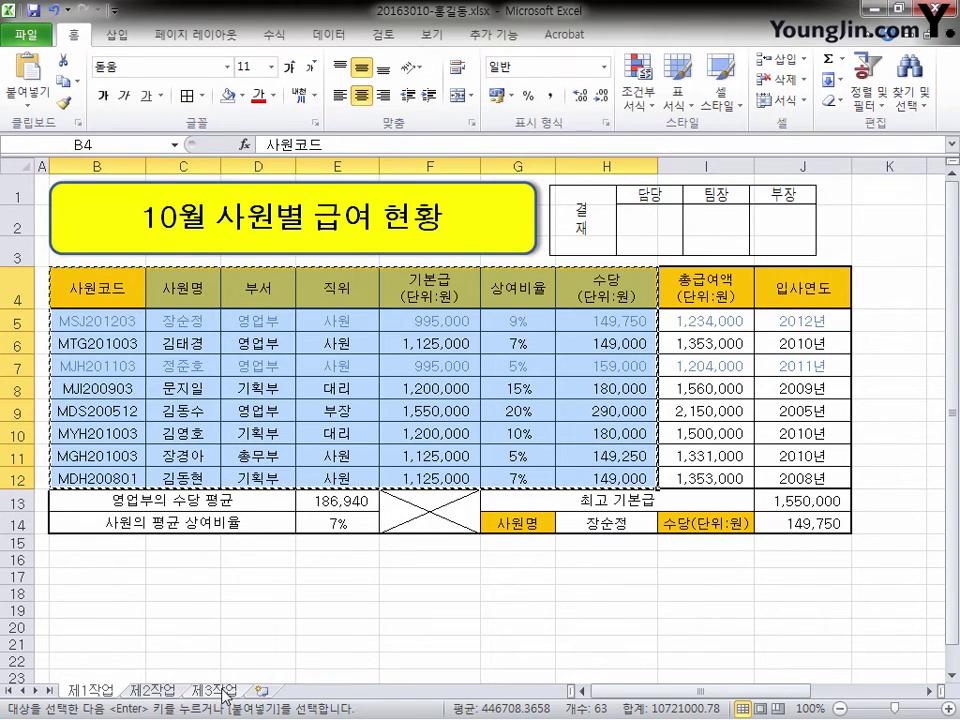
pyautogui.click(225, 693)
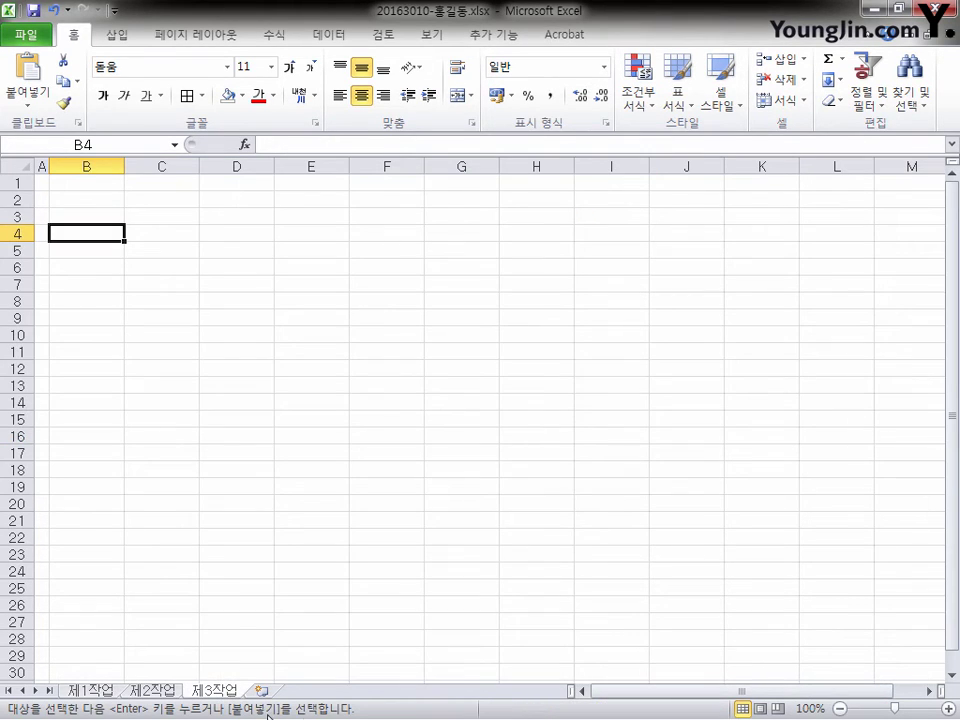
pyautogui.click(93, 198)
pyautogui.hotkey('ctrl', 'v')
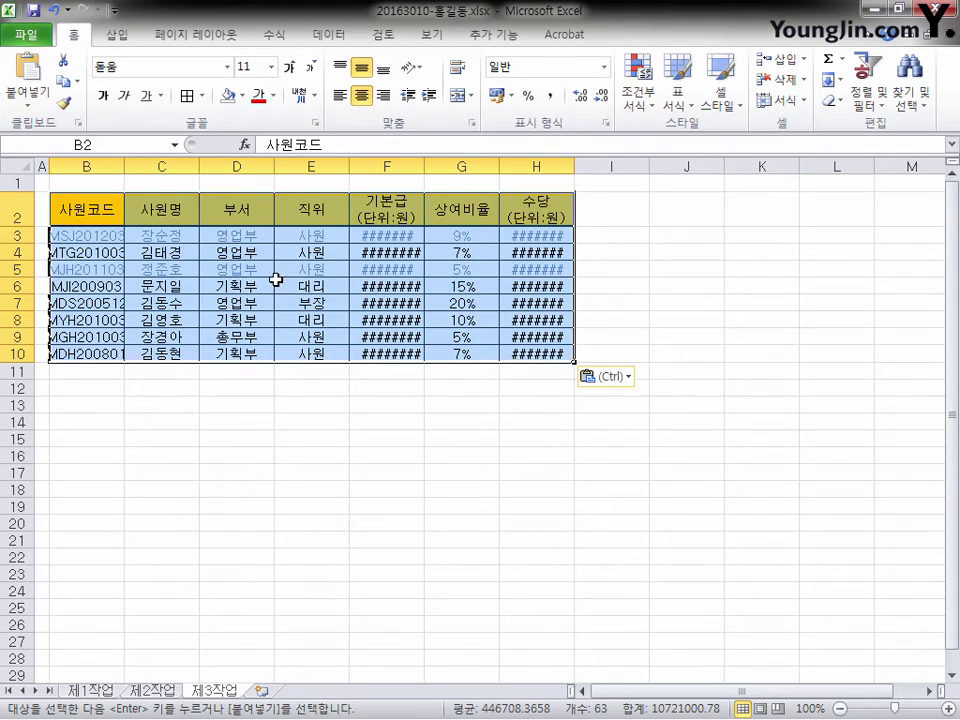
# Paste the source column widths (열 너비) onto the table in 제3작업 and increase the height of rows 3 to 10.
pyautogui.click(30, 102)
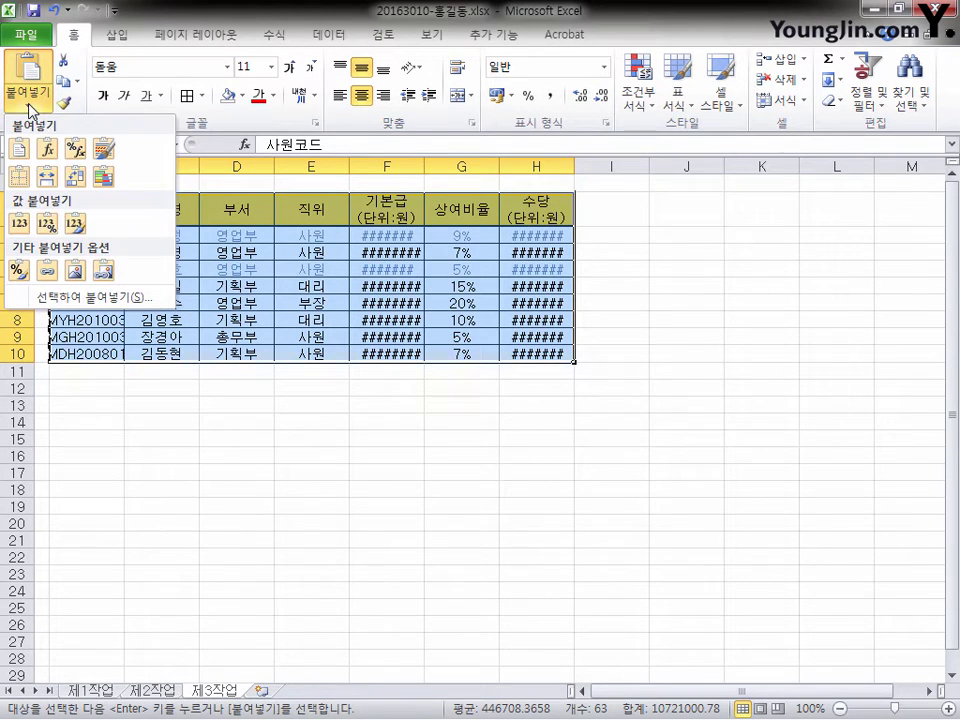
pyautogui.click(92, 297)
pyautogui.click(729, 227)
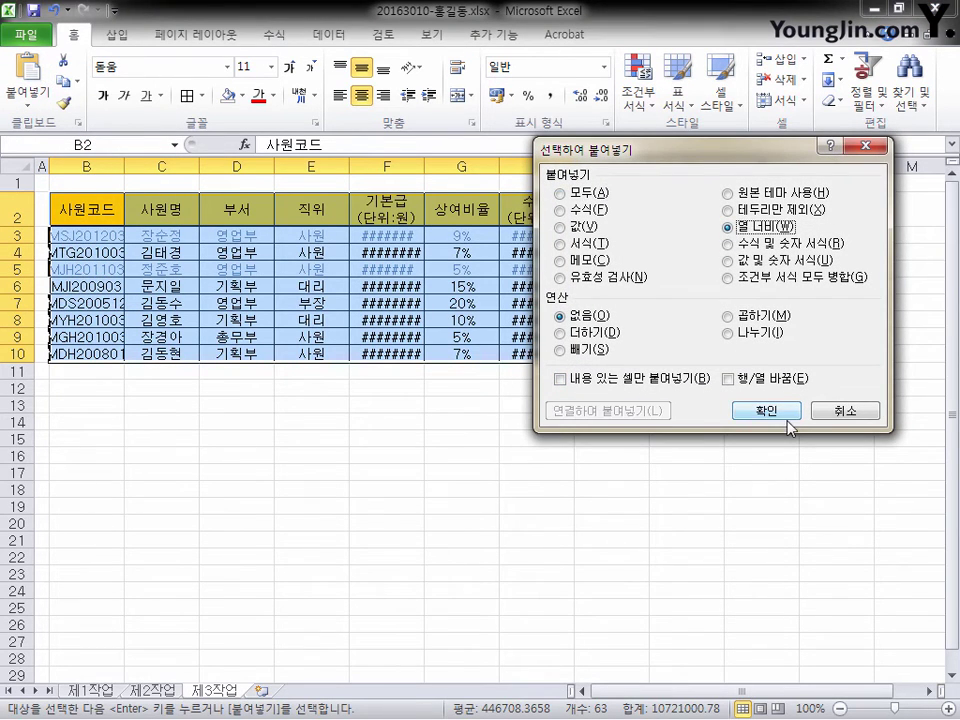
pyautogui.click(768, 412)
pyautogui.moveTo(16, 233); pyautogui.dragTo(18, 371)
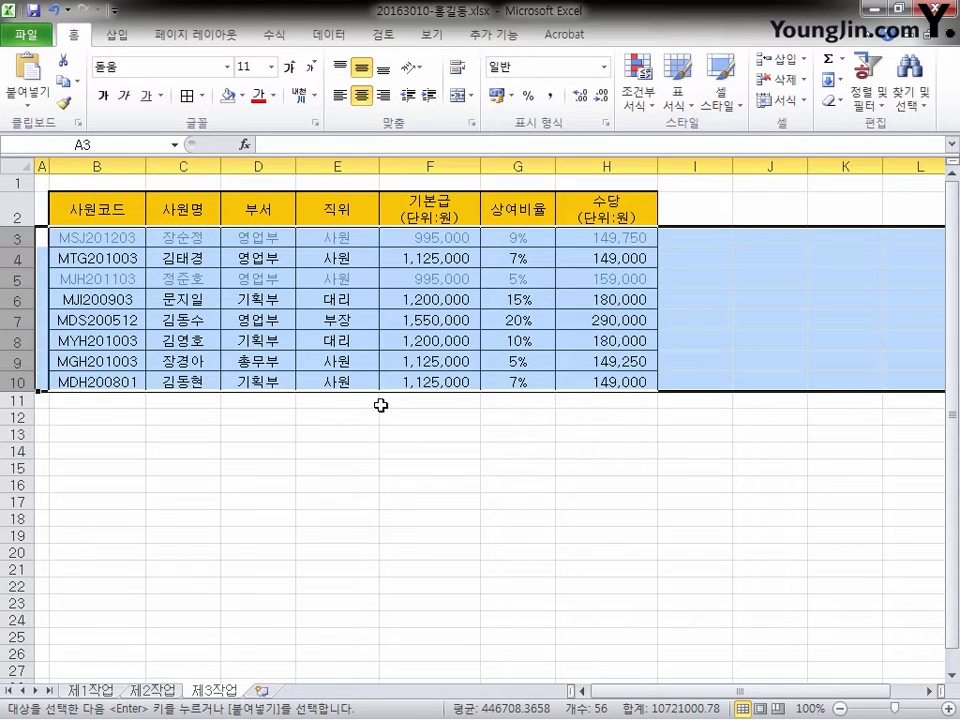
# Sort the table on 제3작업 by the 직위 column in descending order.
pyautogui.click(343, 208)
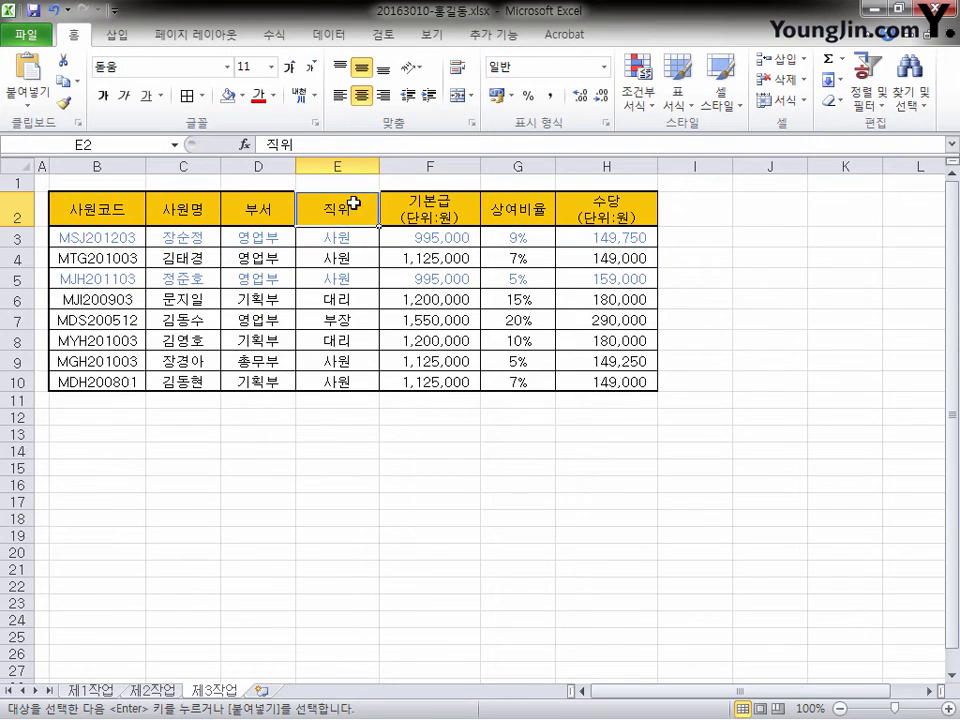
pyautogui.click(341, 37)
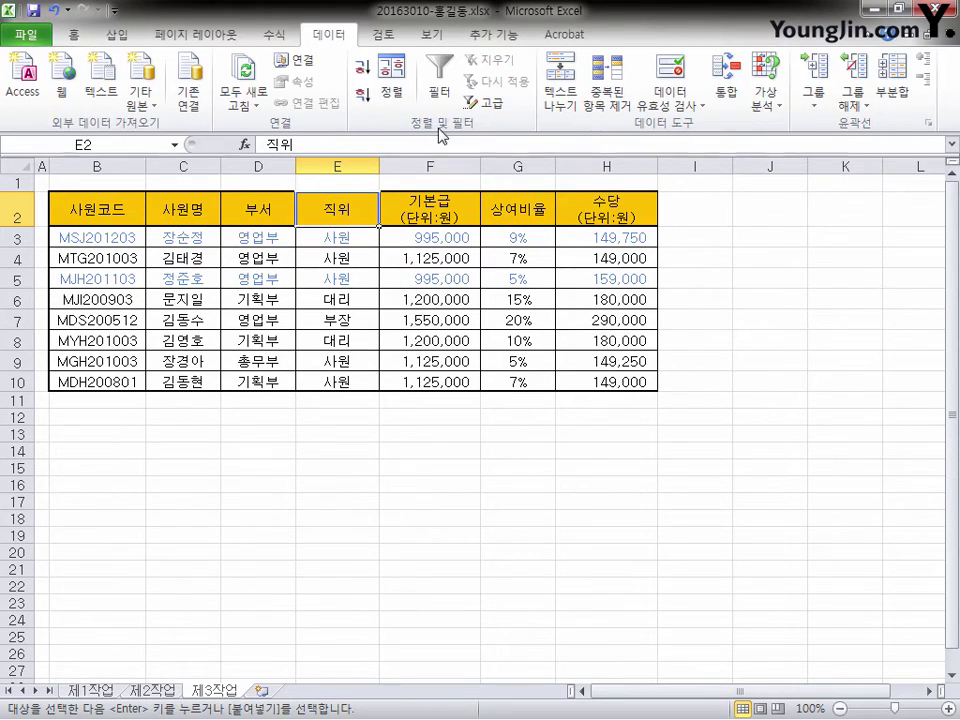
pyautogui.click(369, 104)
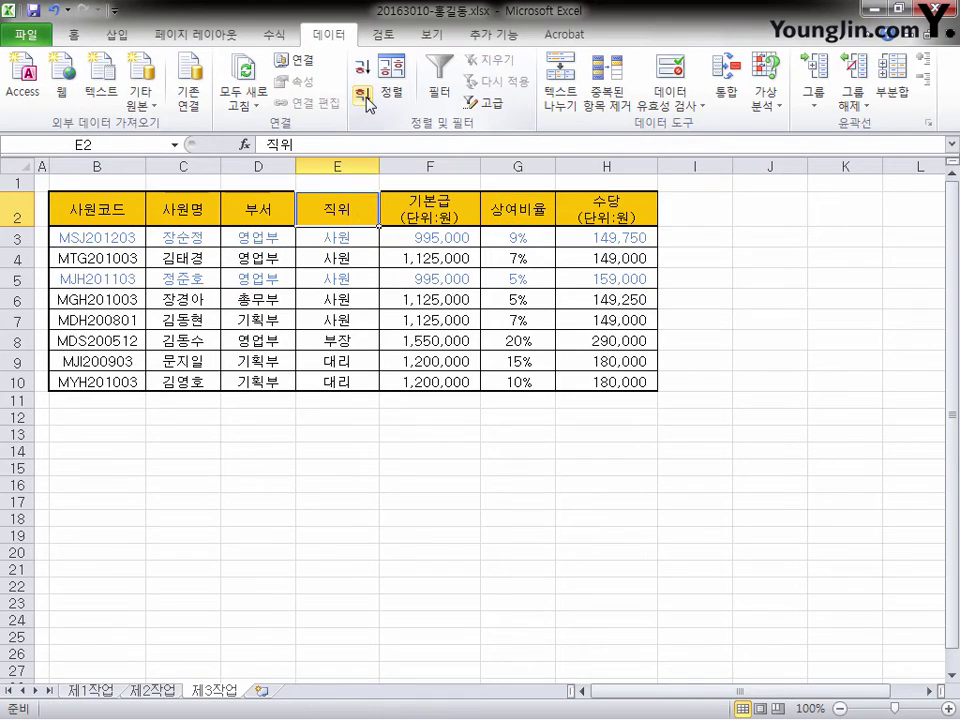
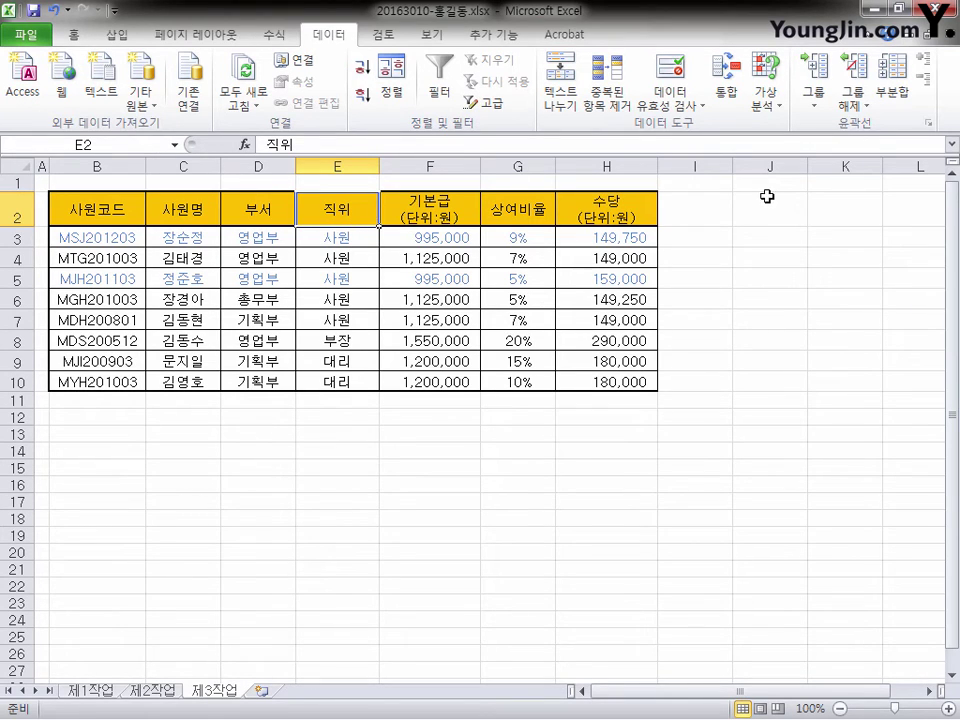
# Add a subtotal (부분합) grouped by 직위 that uses 개수 on 사원명 only, with 수당(단위:원) unchecked.
pyautogui.click(905, 95)
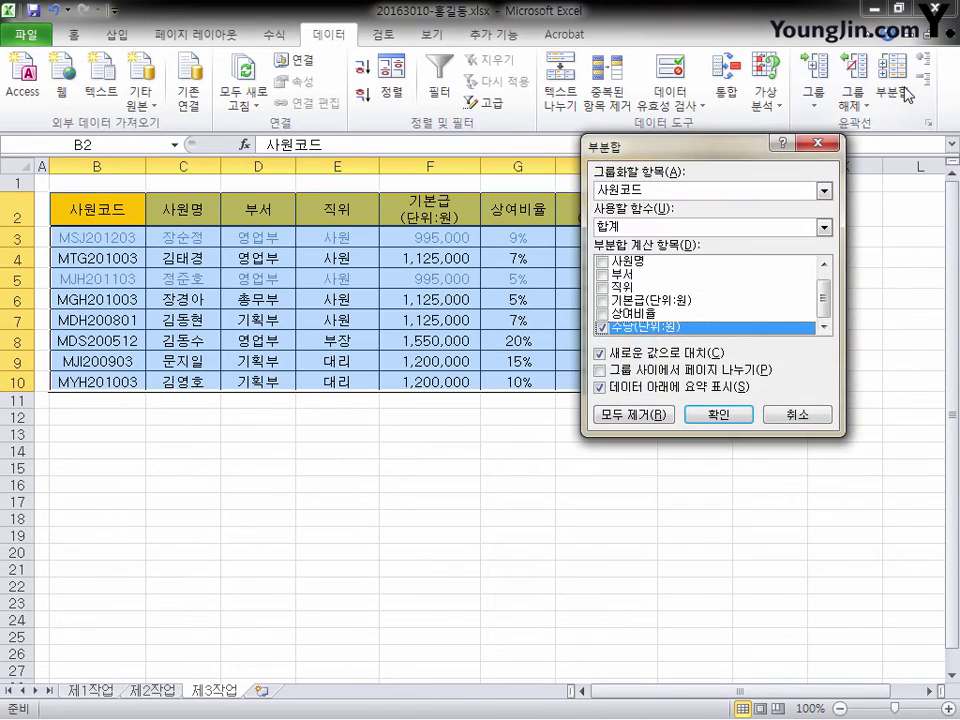
pyautogui.moveTo(727, 151); pyautogui.dragTo(746, 208)
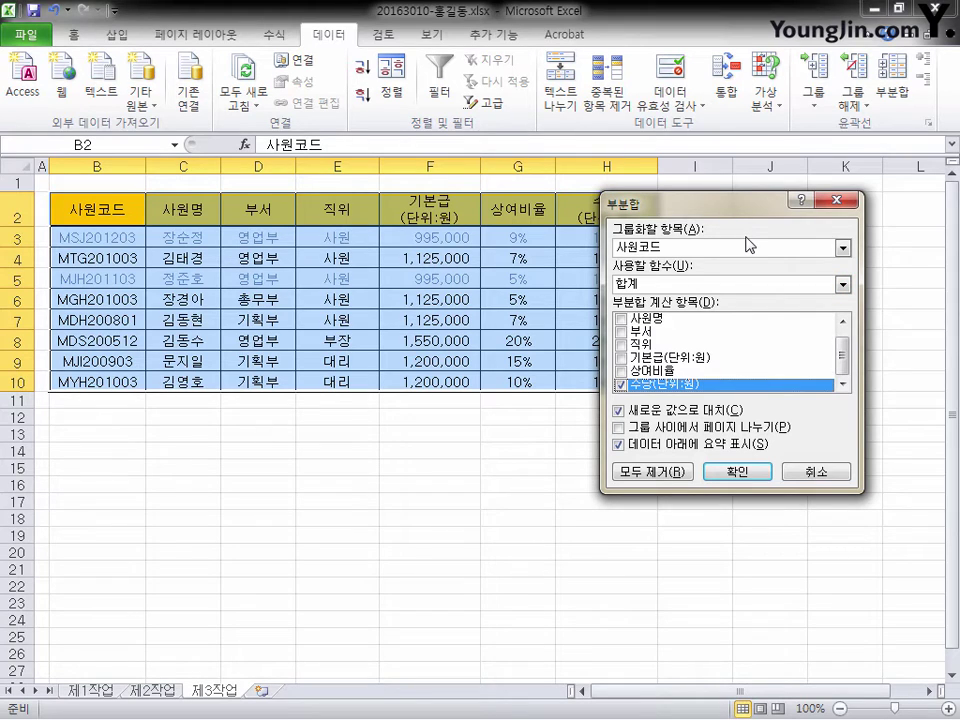
pyautogui.click(676, 247)
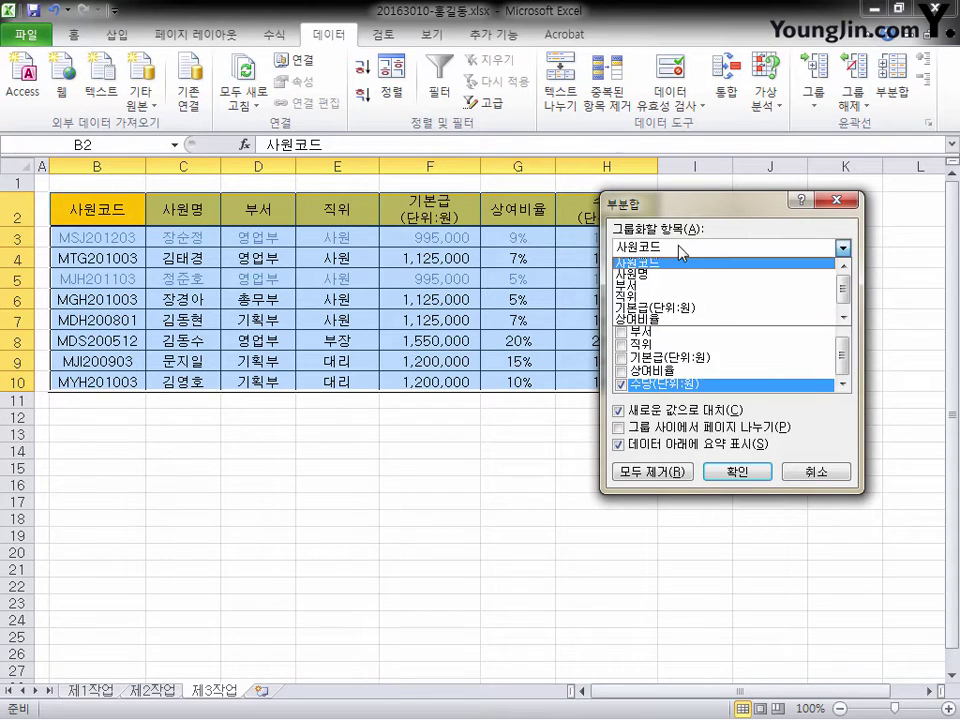
pyautogui.click(714, 297)
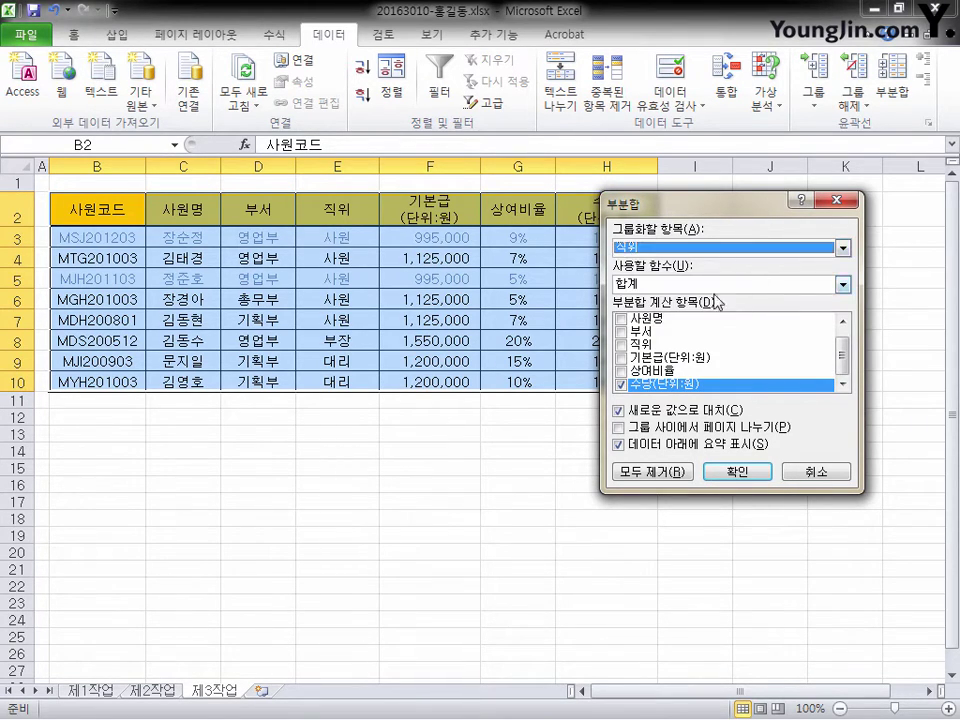
pyautogui.click(702, 287)
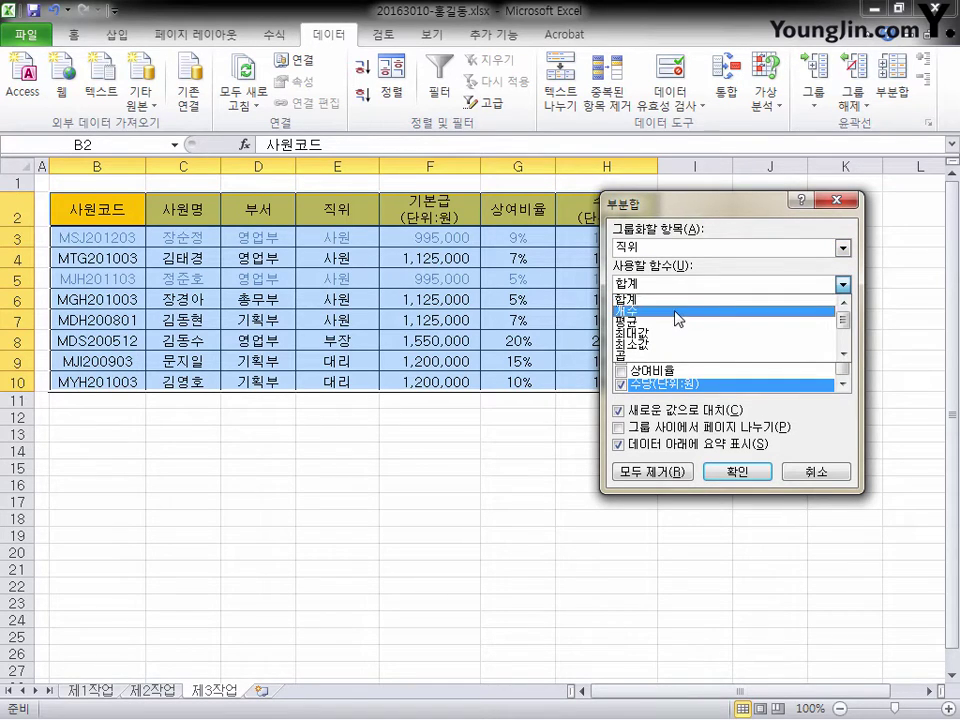
pyautogui.click(676, 313)
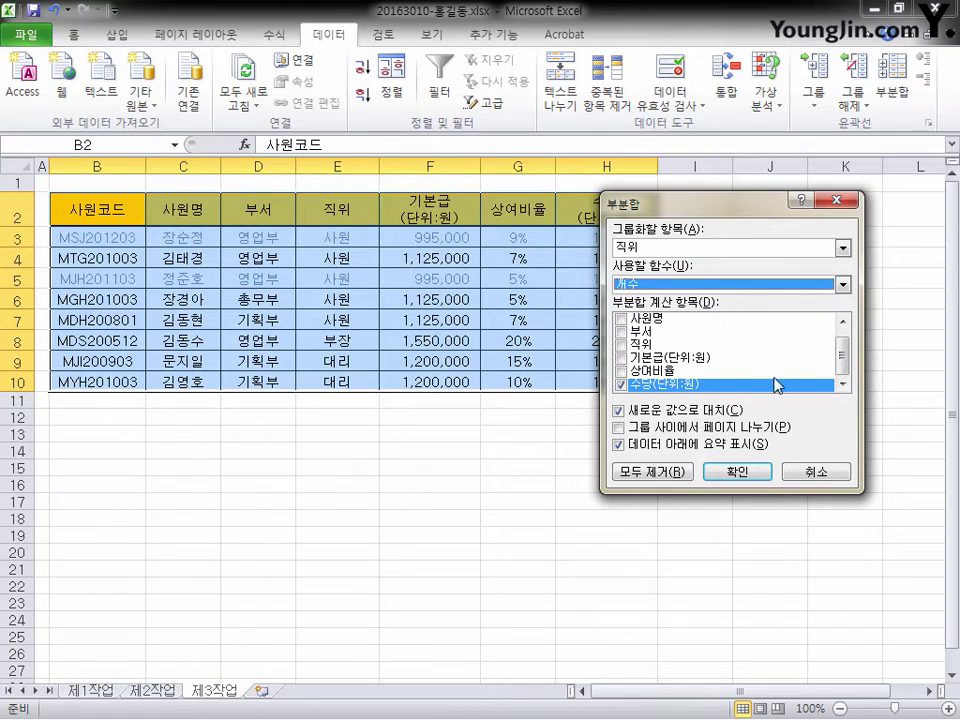
pyautogui.click(620, 384)
pyautogui.moveTo(842, 358); pyautogui.dragTo(847, 340)
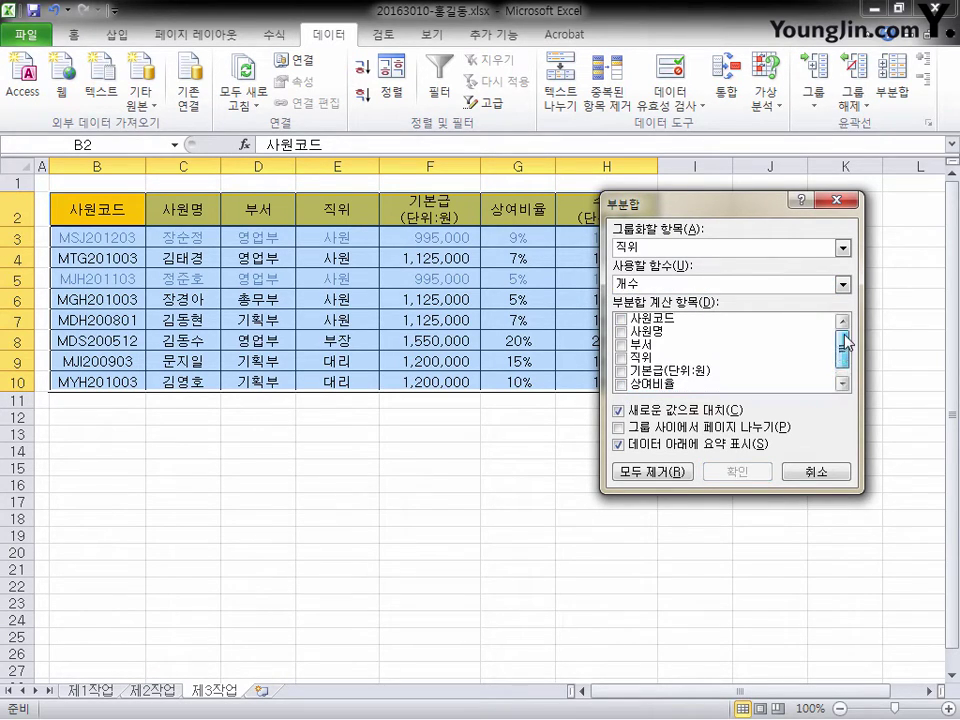
pyautogui.click(621, 331)
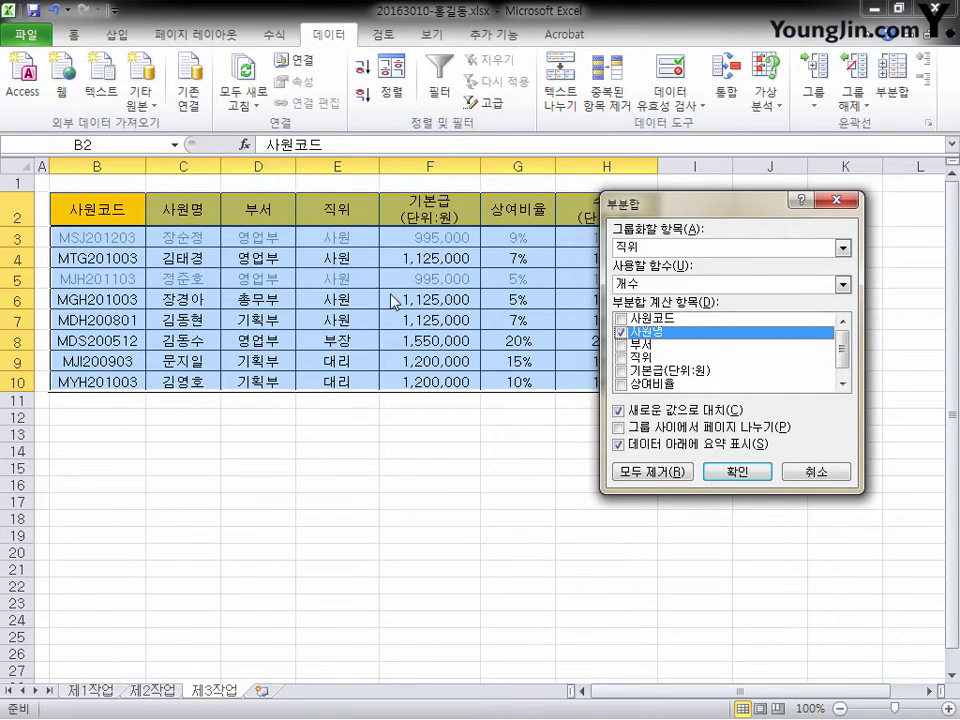
pyautogui.click(752, 472)
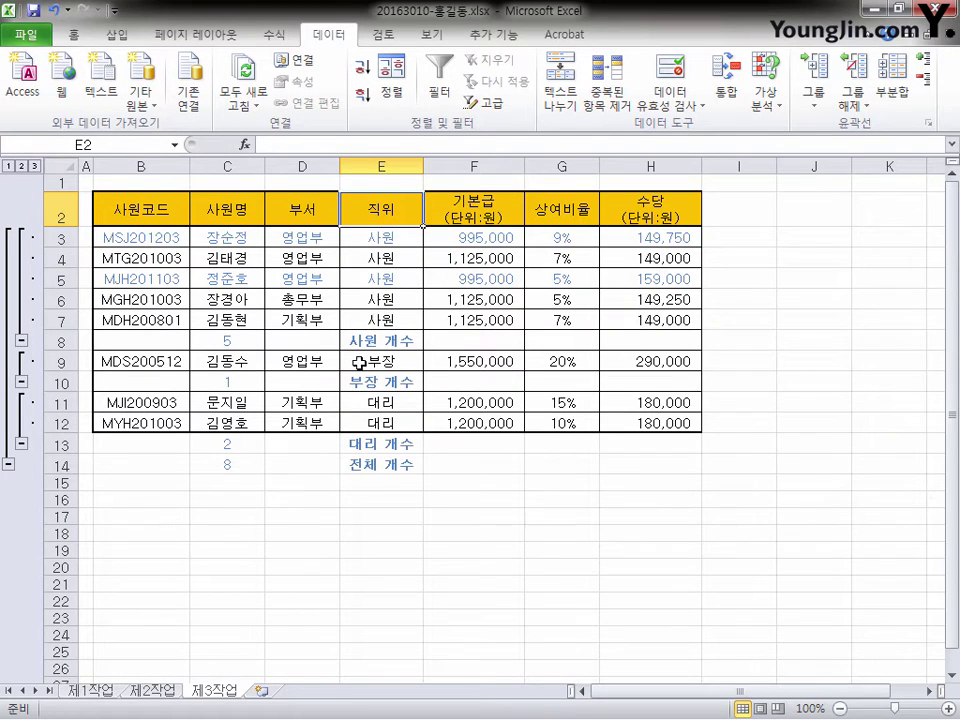
# Add a second subtotal by 직위 using 평균 on 수당(단위:원) only, with 새로운 값으로 대치 switched off.
pyautogui.click(895, 95)
pyautogui.moveTo(738, 213); pyautogui.dragTo(775, 214)
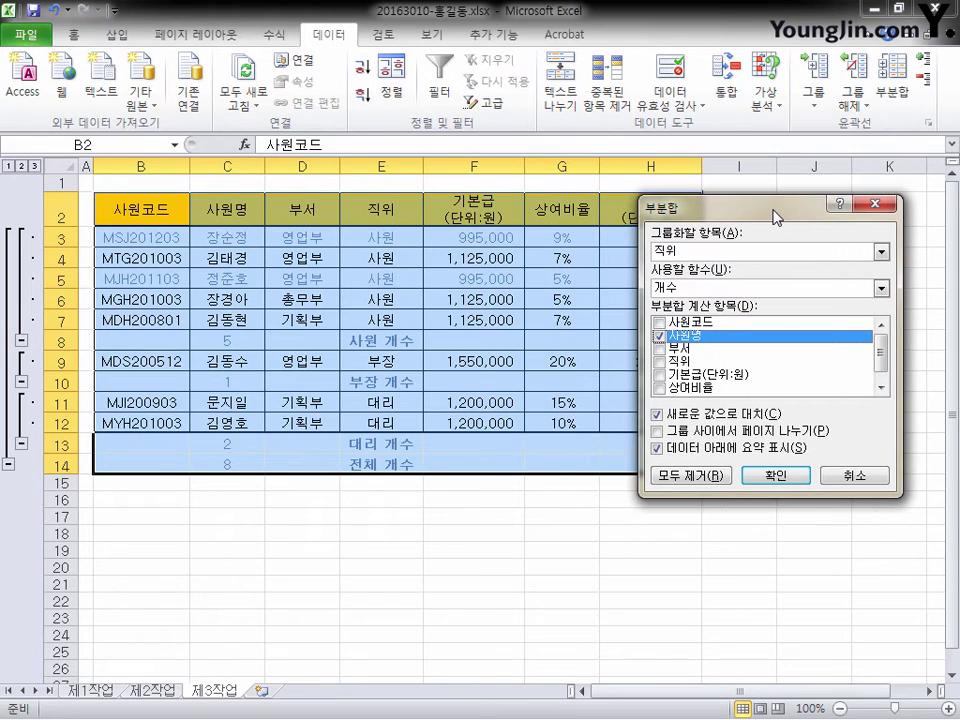
pyautogui.click(718, 290)
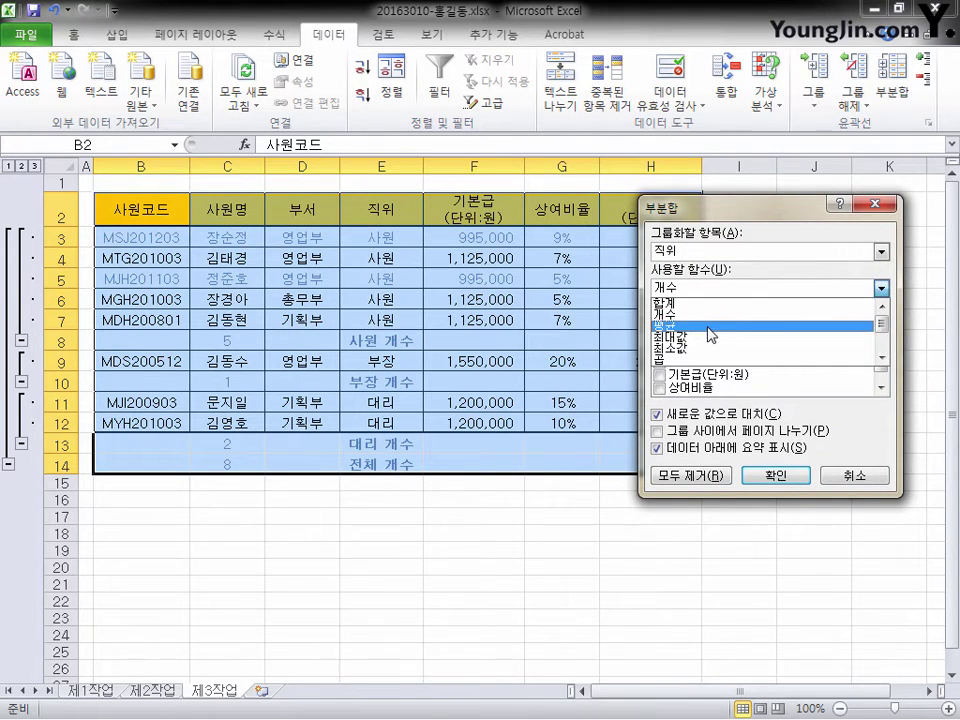
pyautogui.click(711, 335)
pyautogui.click(661, 338)
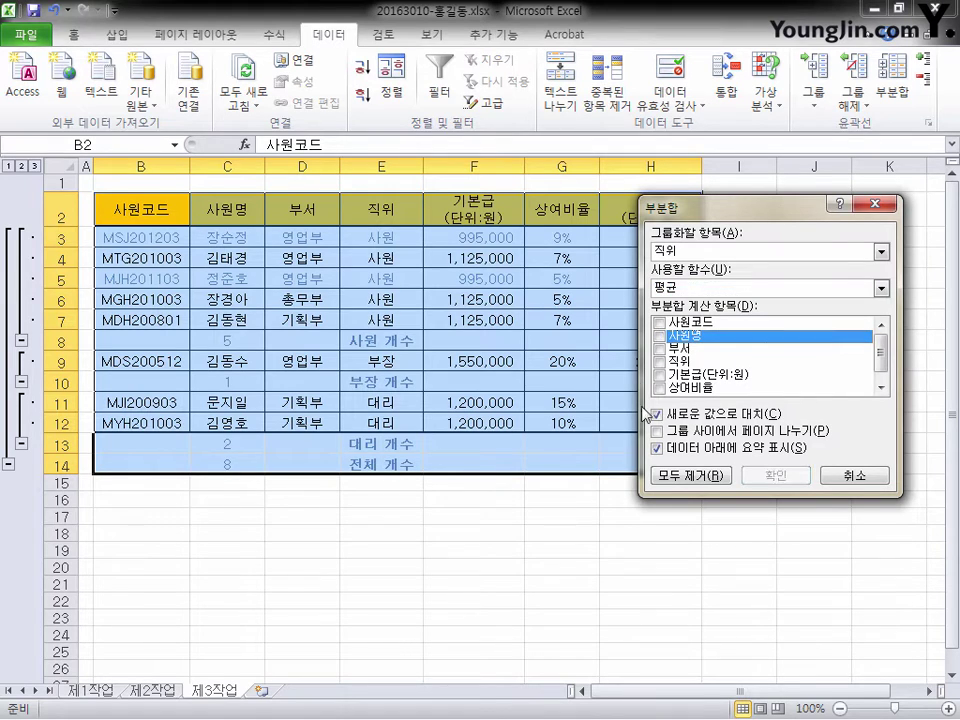
pyautogui.moveTo(879, 362); pyautogui.dragTo(880, 385)
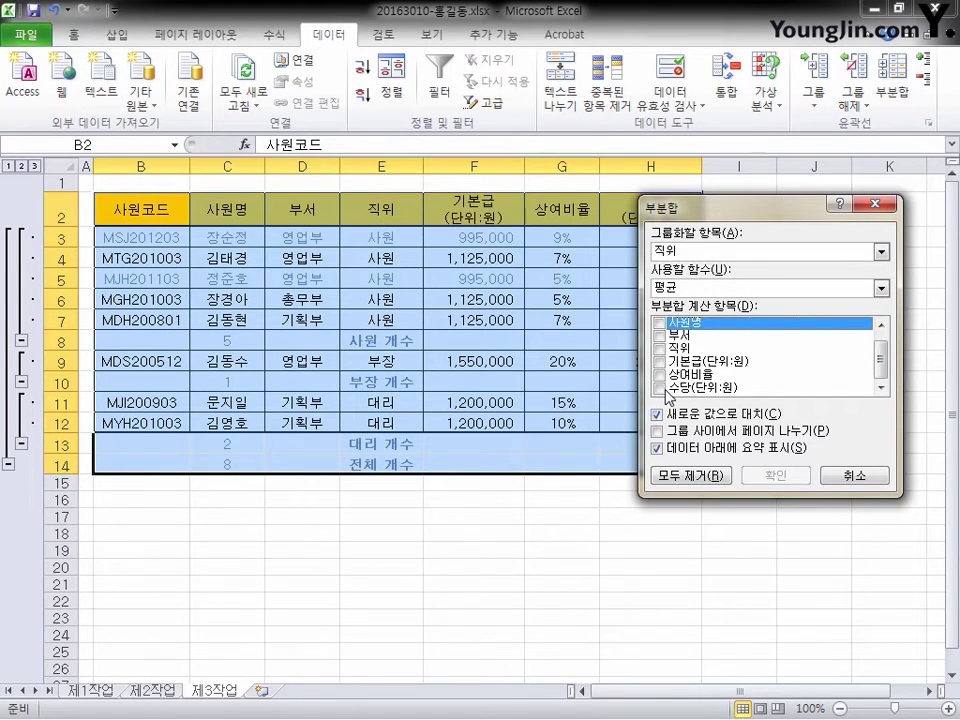
pyautogui.click(659, 388)
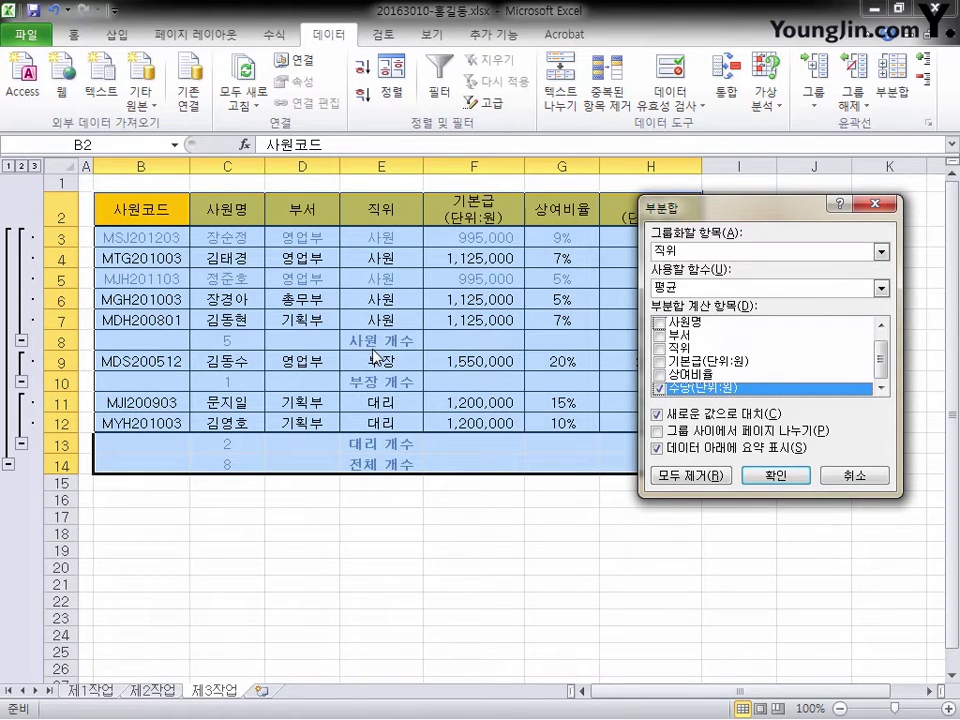
pyautogui.click(658, 415)
pyautogui.click(780, 477)
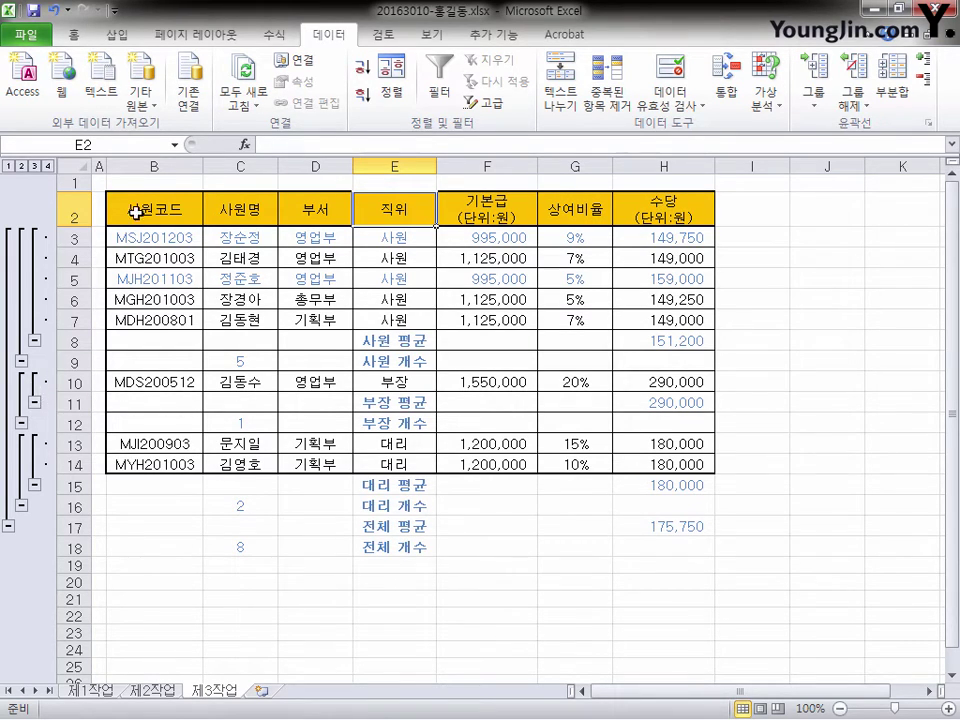
# Clear the outline (윤곽 지우기) from the subtotalled table and slightly widen column E.
pyautogui.click(854, 106)
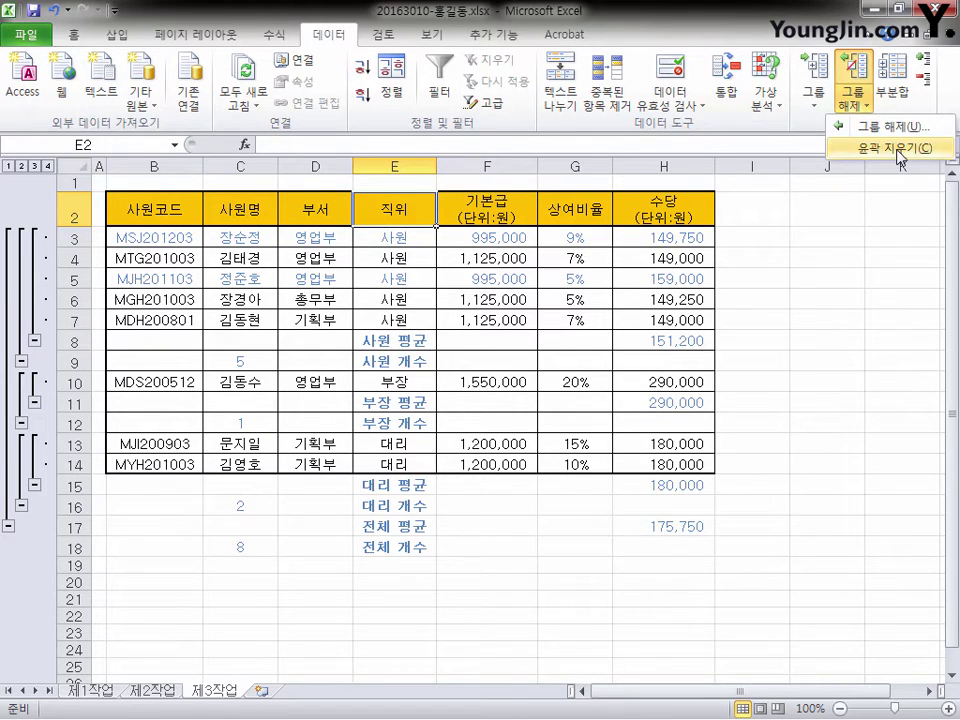
pyautogui.click(900, 150)
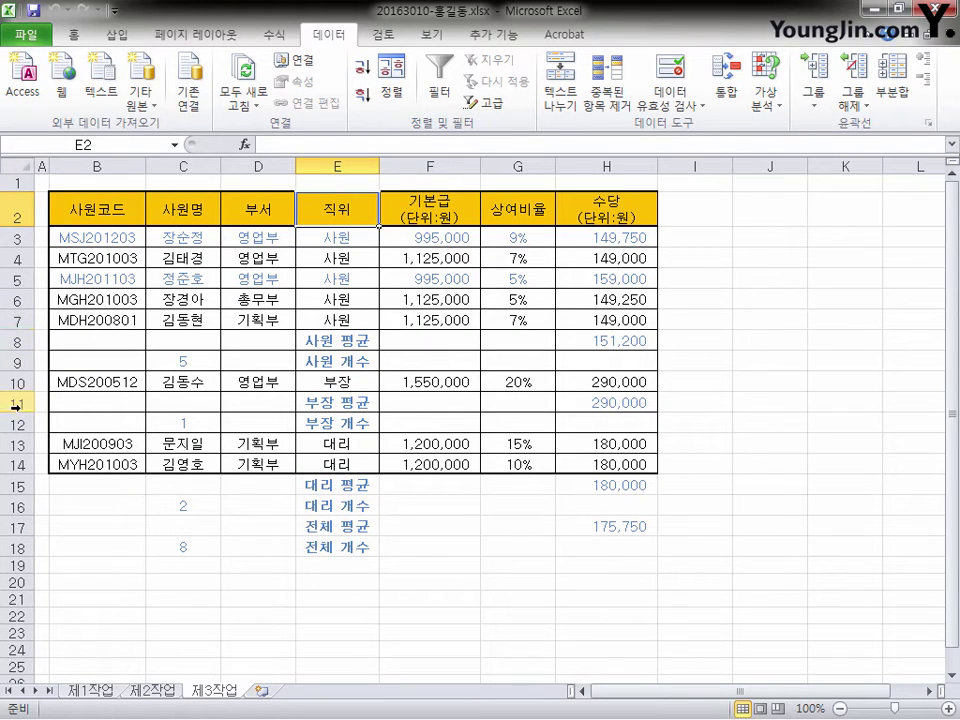
pyautogui.moveTo(379, 168); pyautogui.dragTo(391, 167)
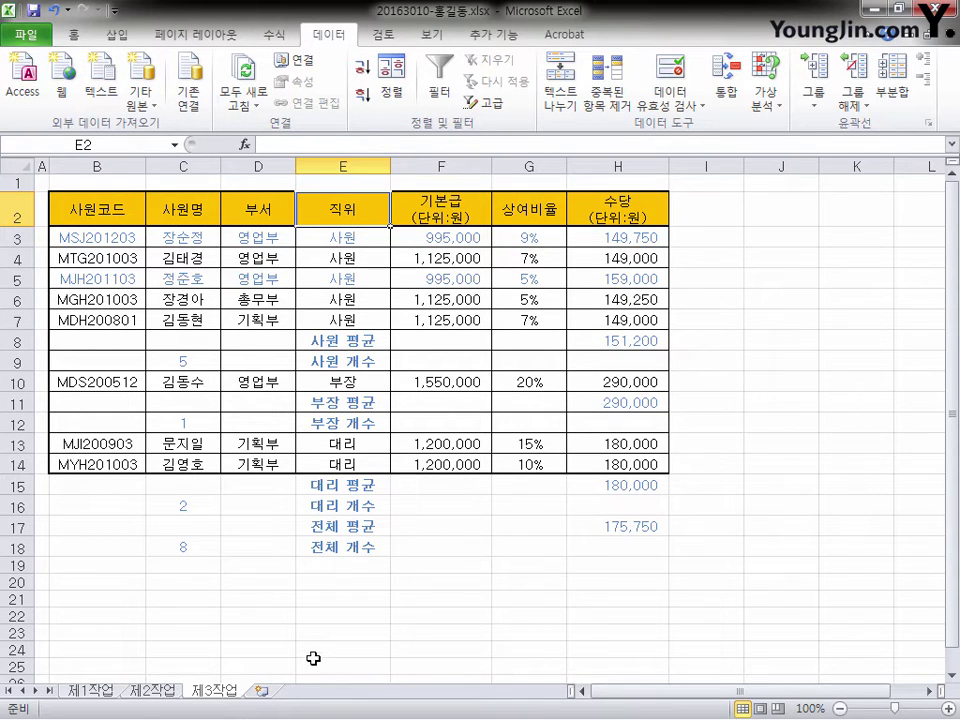
# Insert a 2-D clustered column chart on 제1작업 from the 사원명, 기본급 and 수당 cells (columns C, F, H) in rows 4 to 7 and 9.
pyautogui.click(92, 690)
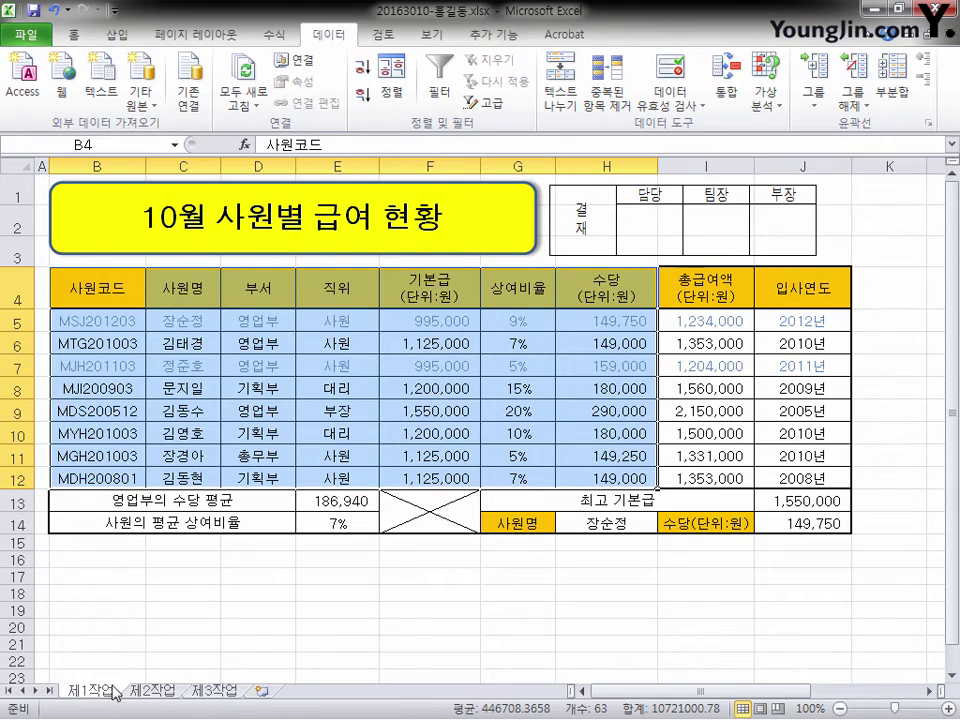
pyautogui.click(127, 291)
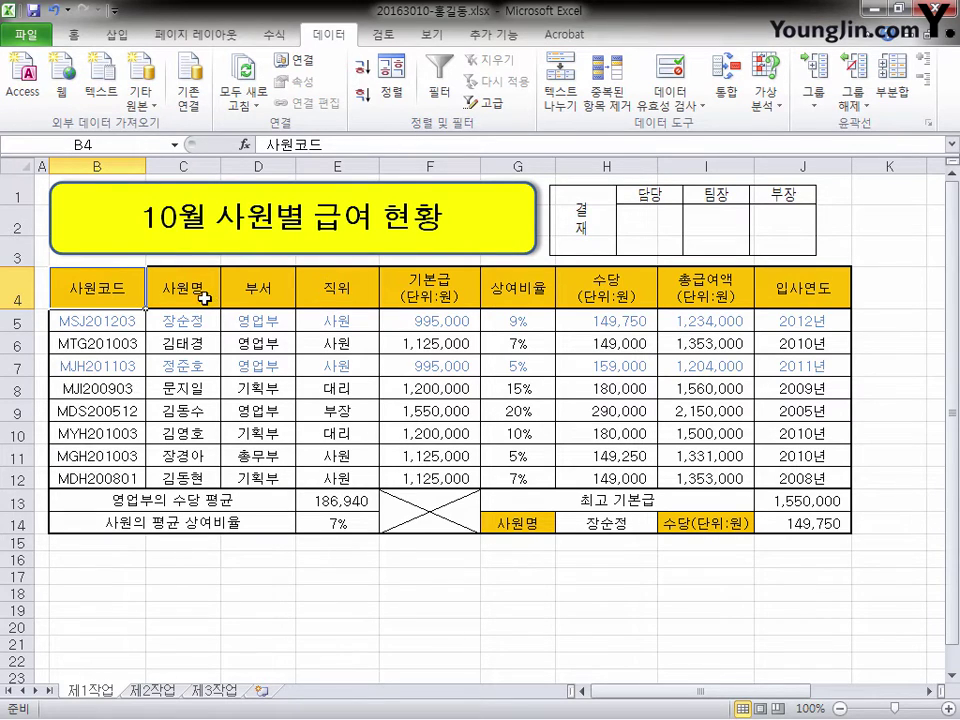
pyautogui.moveTo(196, 297); pyautogui.dragTo(203, 371)
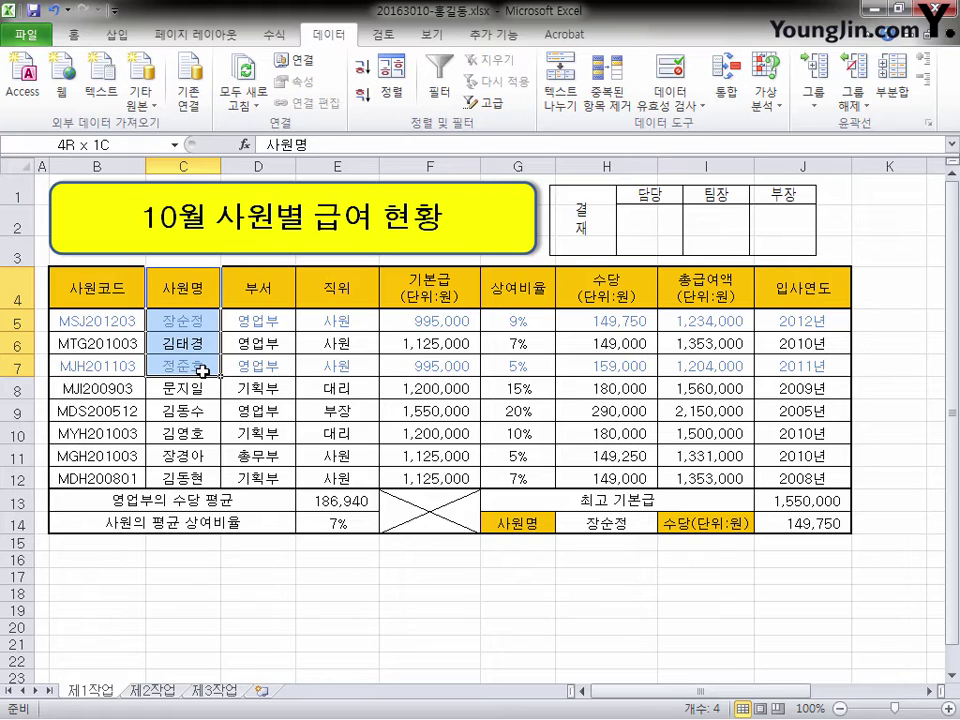
pyautogui.moveTo(203, 371); pyautogui.dragTo(199, 368)
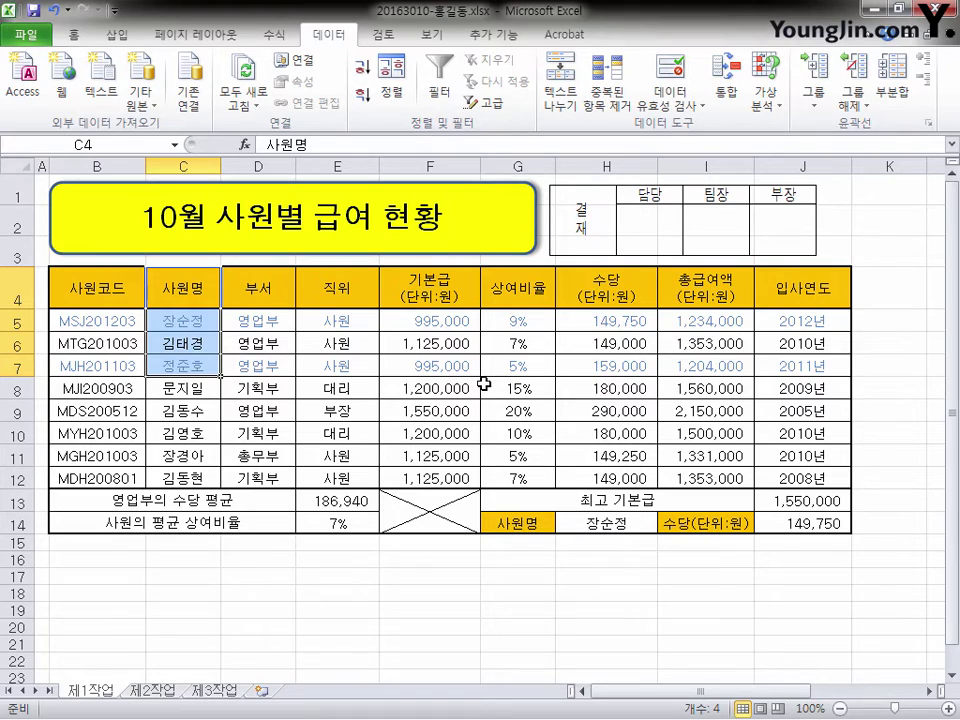
pyautogui.keyDown('ctrl'); pyautogui.click(437, 290); pyautogui.keyUp('ctrl')
pyautogui.moveTo(437, 287); pyautogui.dragTo(440, 363)
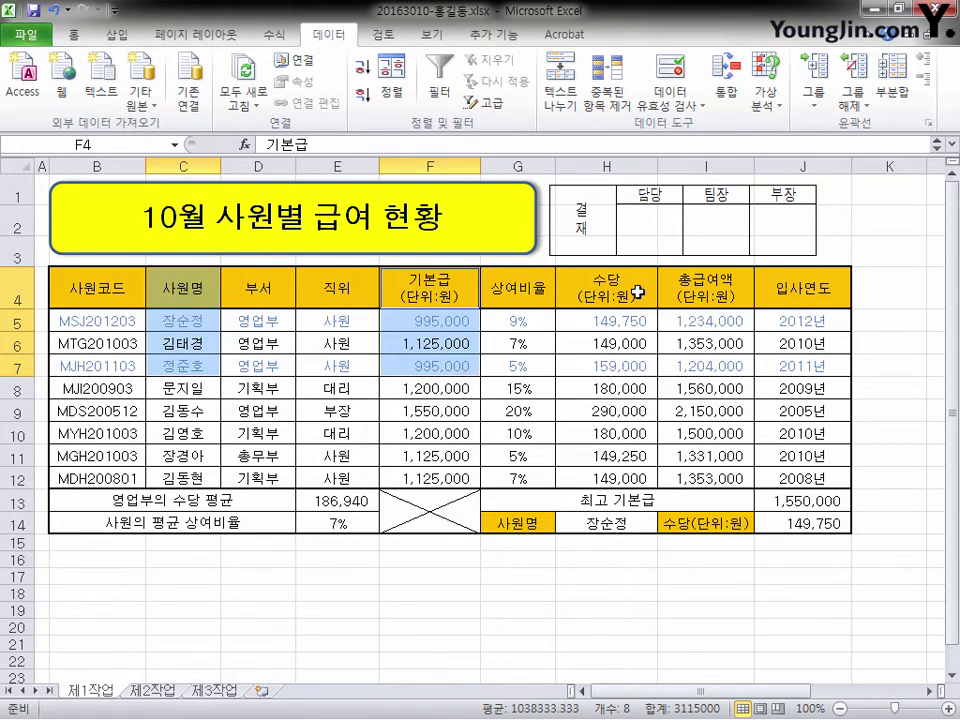
pyautogui.moveTo(628, 280); pyautogui.dragTo(632, 360)
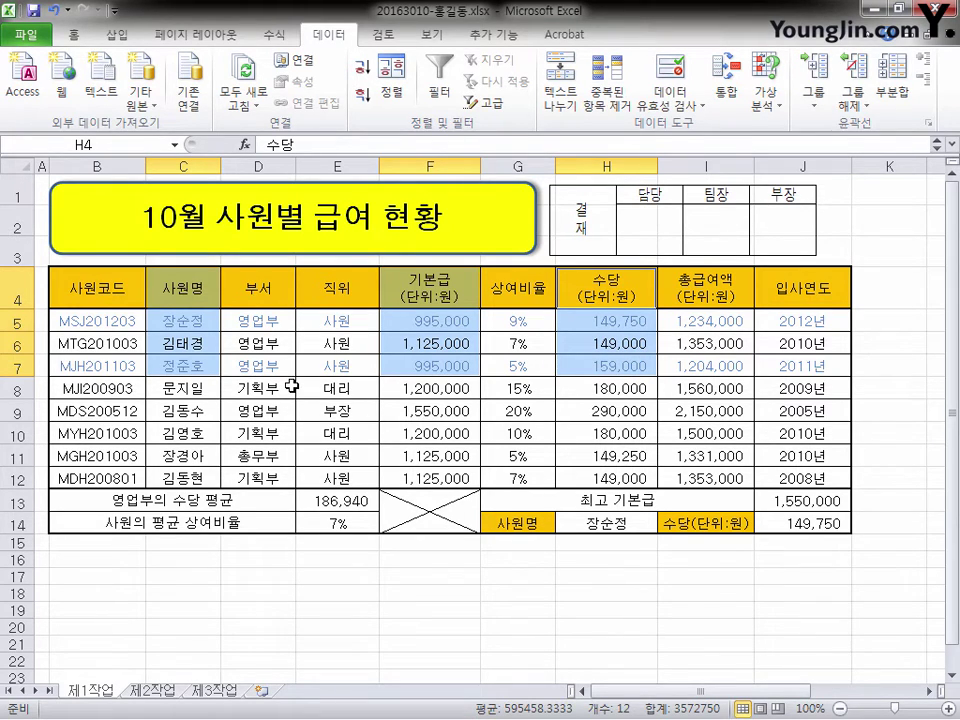
pyautogui.keyDown('ctrl'); pyautogui.click(202, 410); pyautogui.keyUp('ctrl')
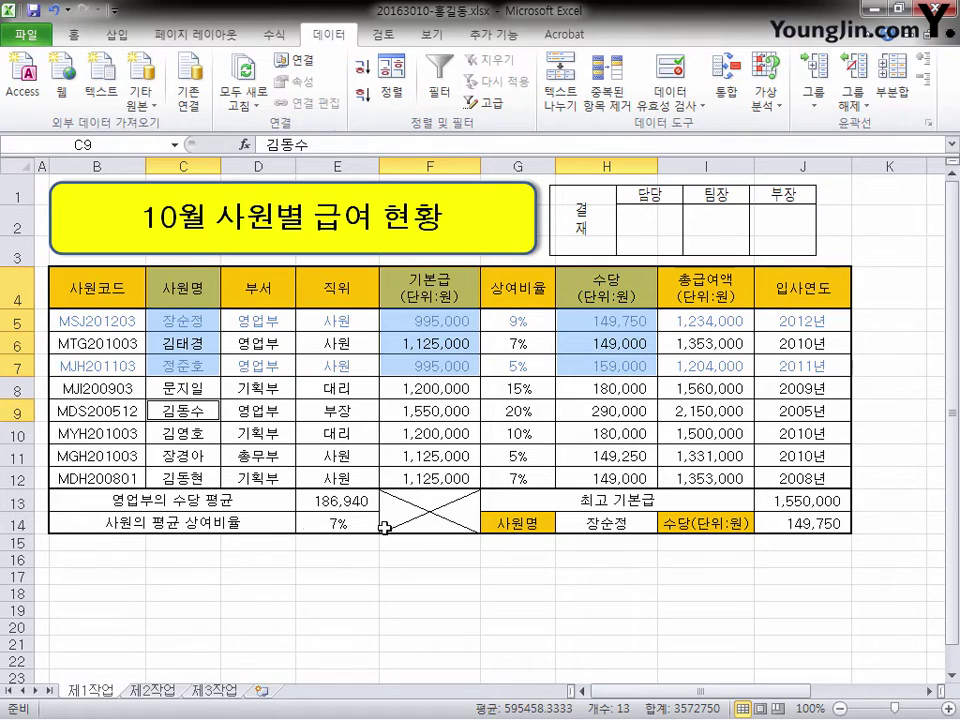
pyautogui.keyDown('ctrl'); pyautogui.click(447, 411); pyautogui.keyUp('ctrl')
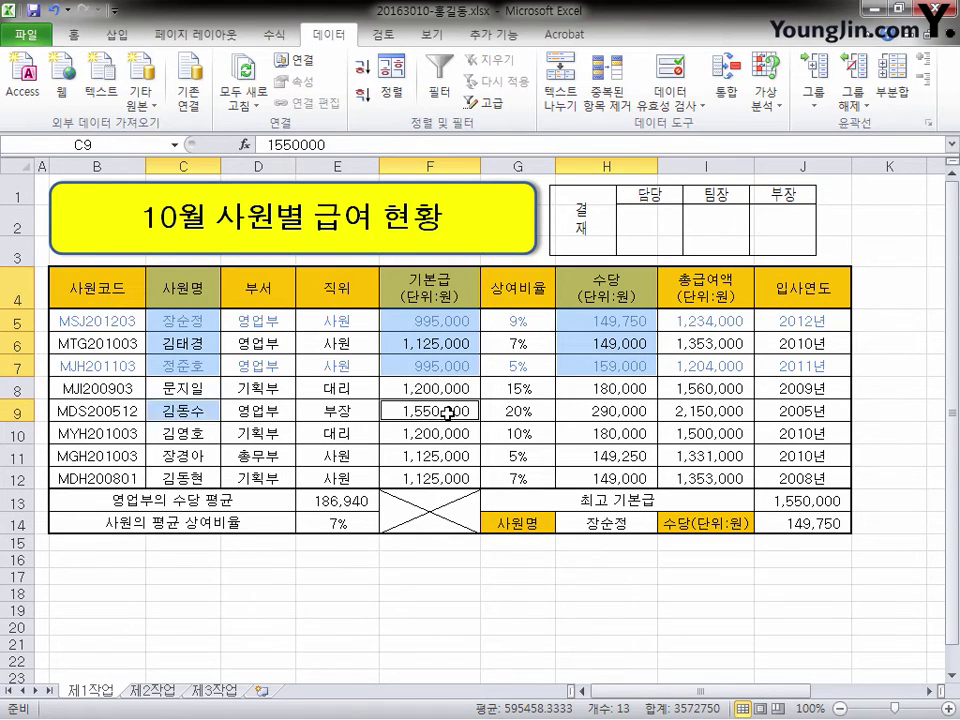
pyautogui.keyDown('ctrl'); pyautogui.click(637, 411); pyautogui.keyUp('ctrl')
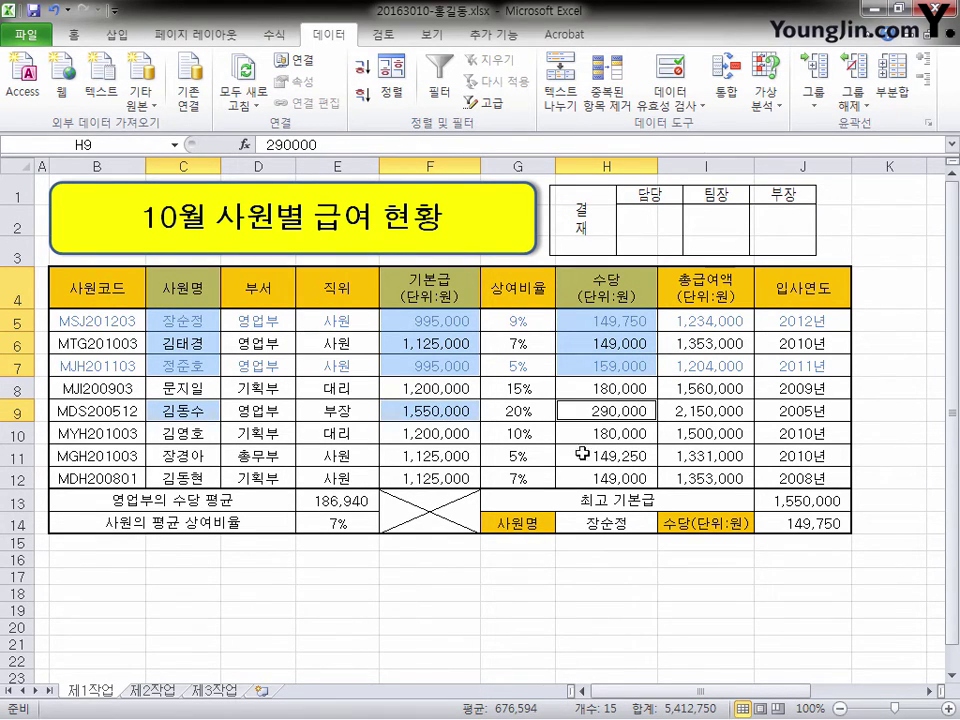
pyautogui.click(120, 36)
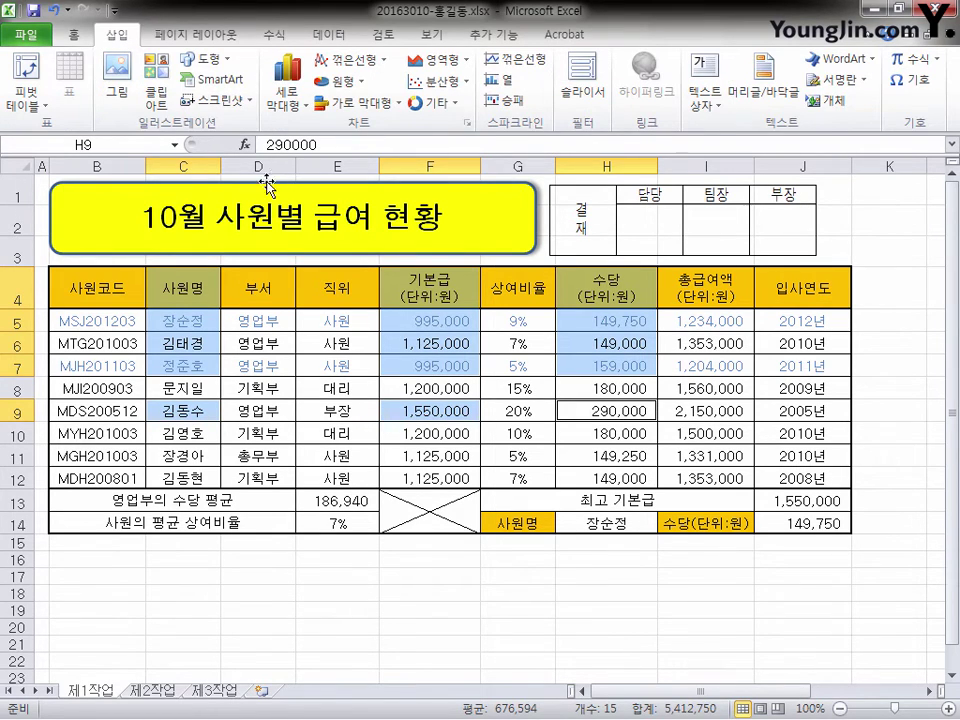
pyautogui.click(299, 88)
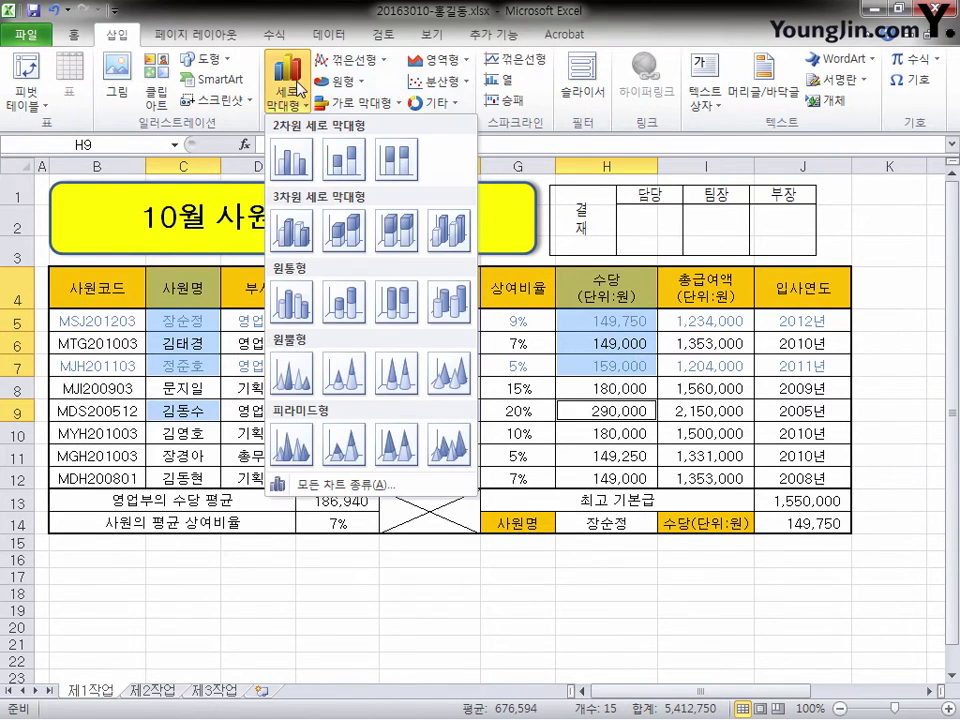
pyautogui.click(291, 165)
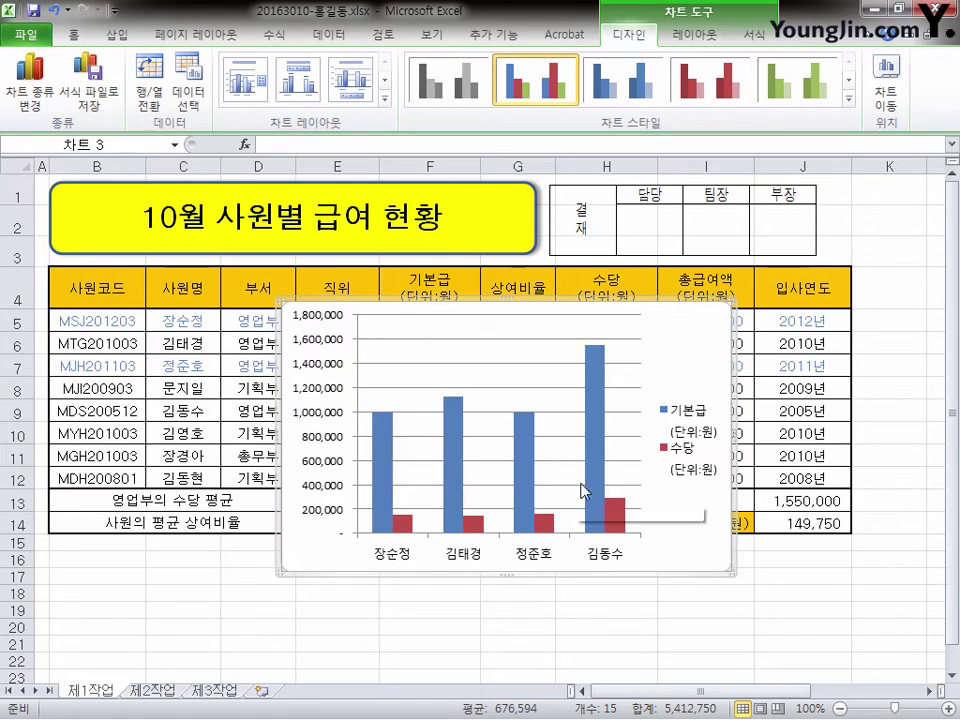
pyautogui.moveTo(603, 469)
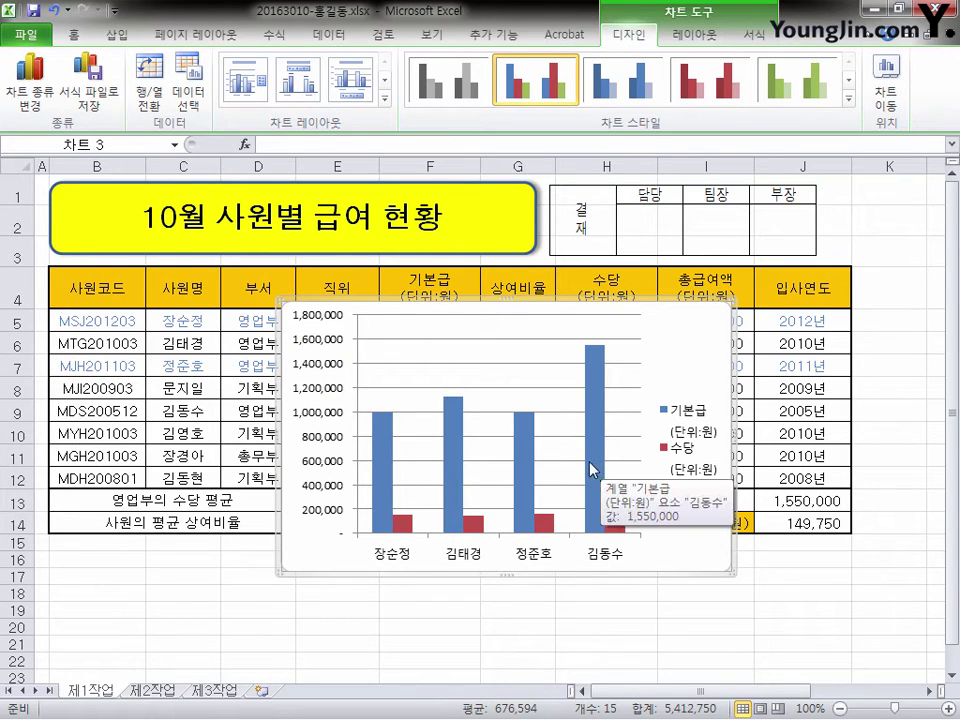
# Move the chart to a new chart sheet named 제4작업 and place that sheet after 제3작업.
pyautogui.click(899, 97)
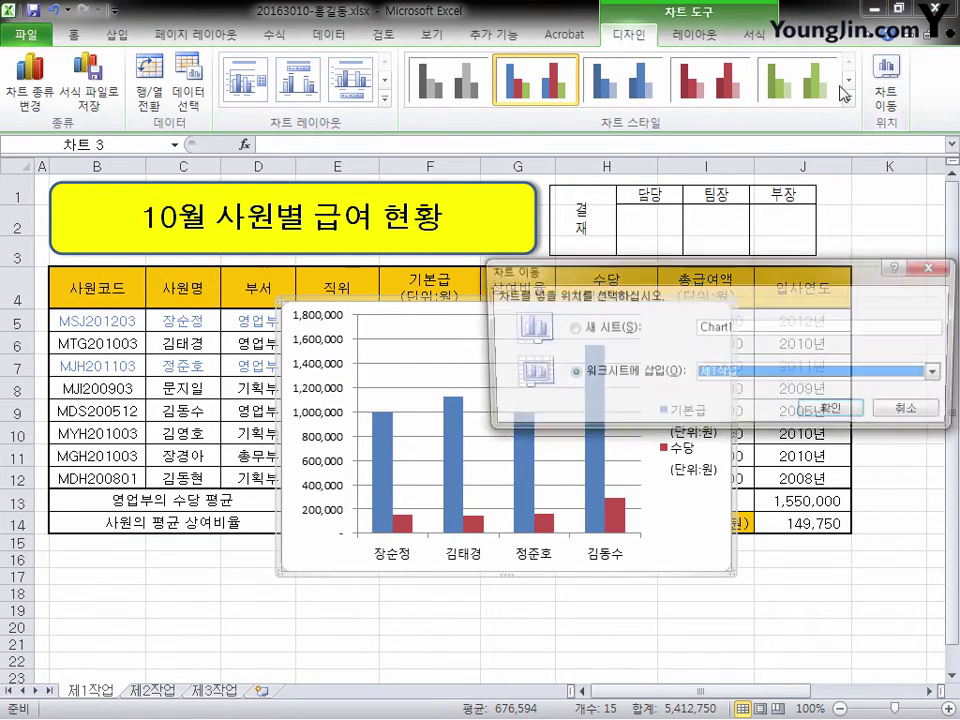
pyautogui.click(570, 330)
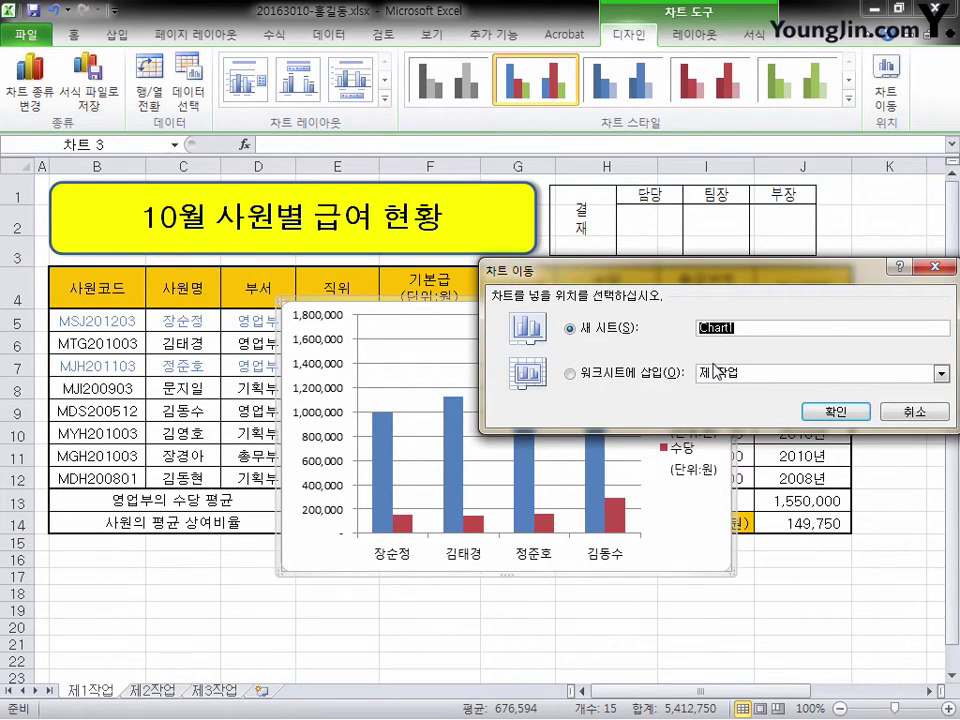
pyautogui.write('ㅈ4작ㅇ')
pyautogui.click(846, 413)
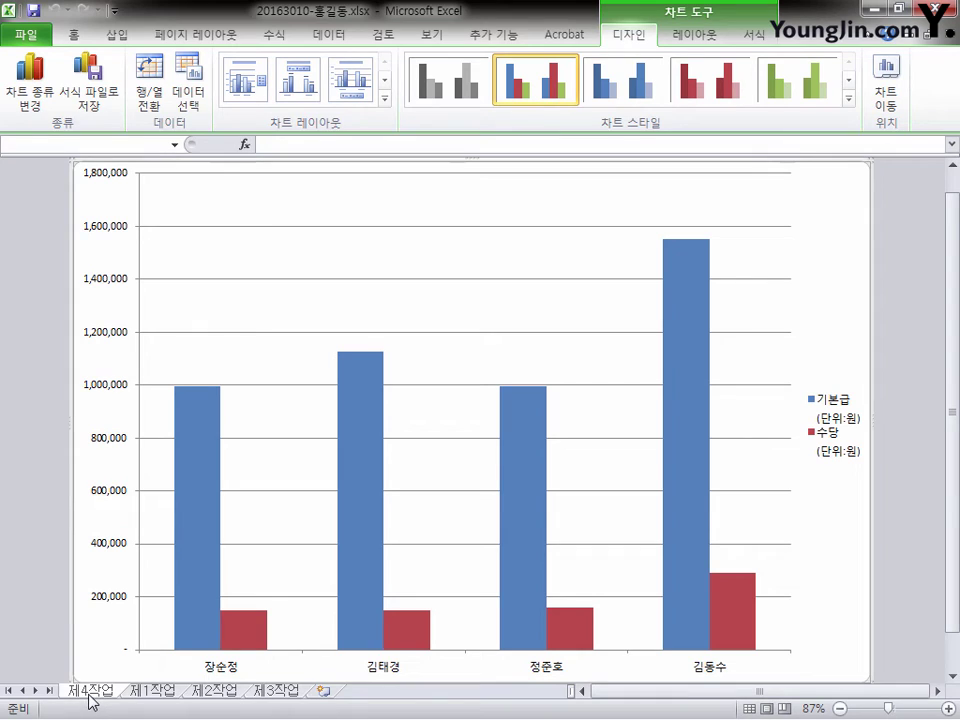
pyautogui.moveTo(88, 697); pyautogui.dragTo(318, 690)
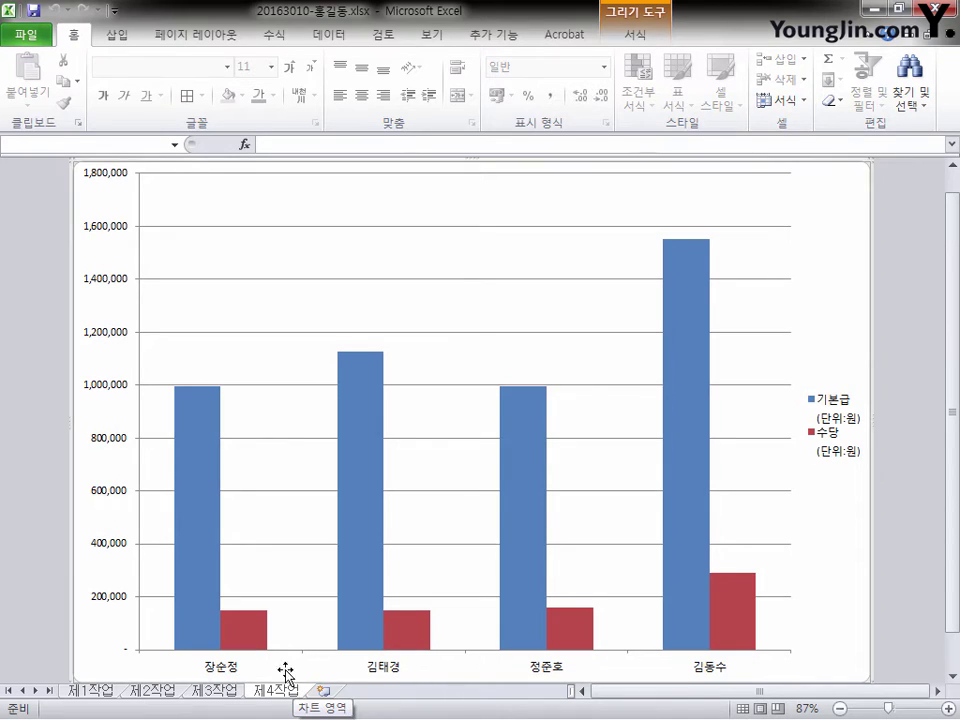
# Apply the third chart layout, with title above and legend below, and the teal chart style from the first row of styles.
pyautogui.click(855, 334)
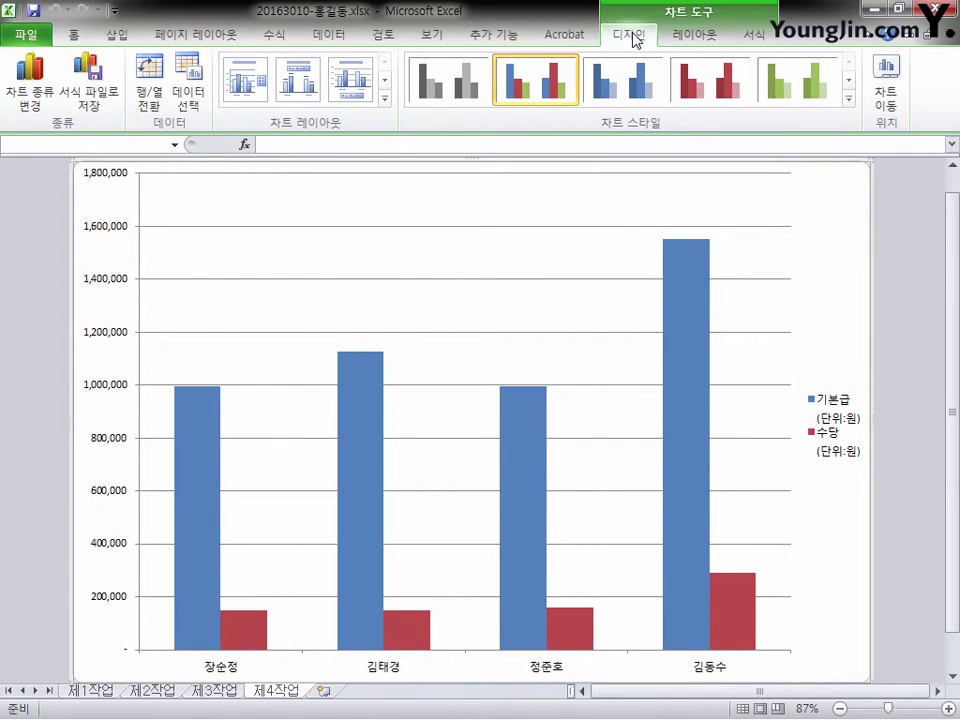
pyautogui.click(384, 97)
pyautogui.click(351, 81)
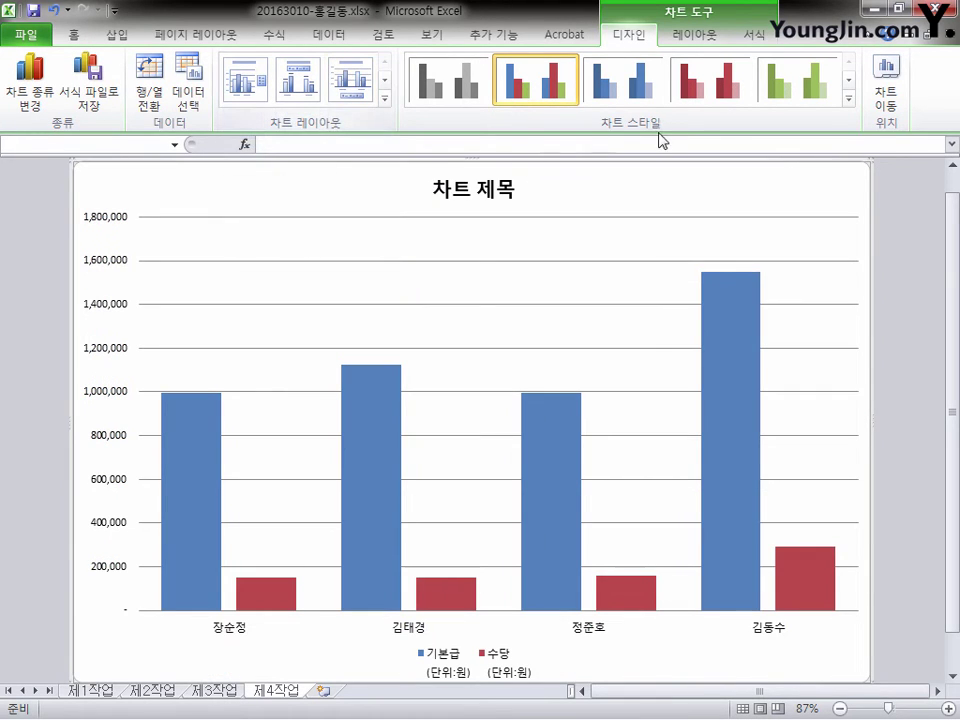
pyautogui.click(848, 101)
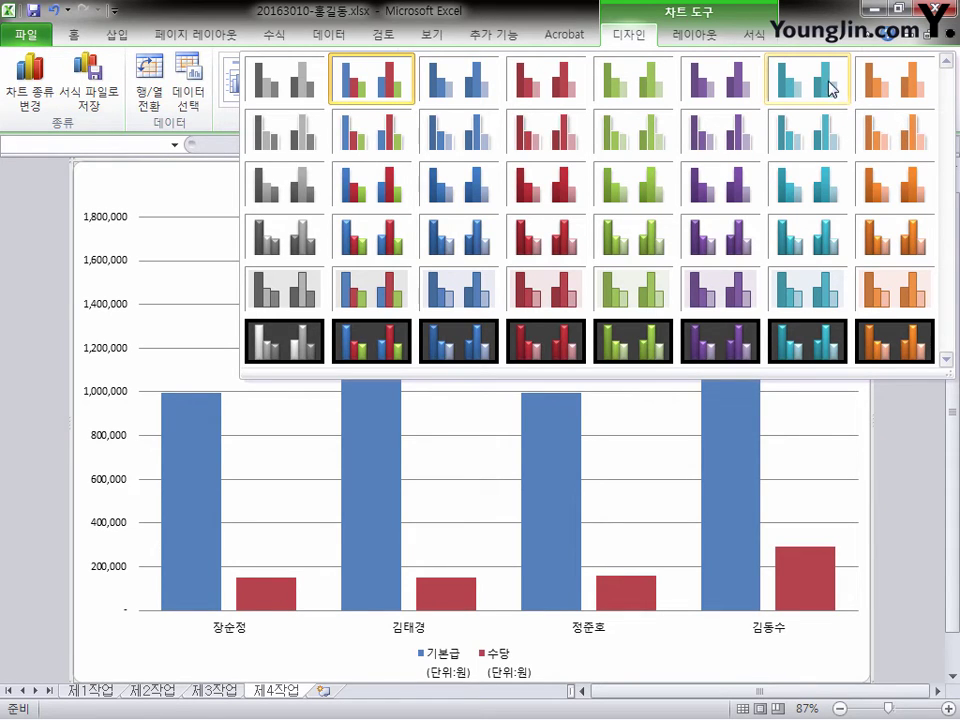
pyautogui.click(829, 90)
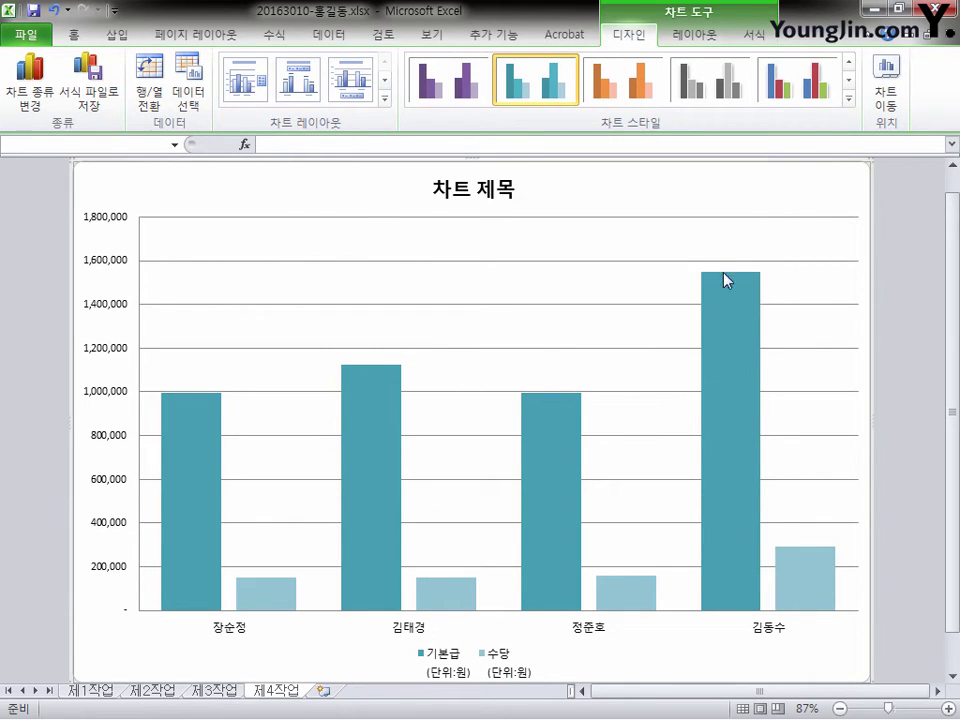
# Set the chart area's font to 돋움 with size 11.
pyautogui.rightClick(814, 196)
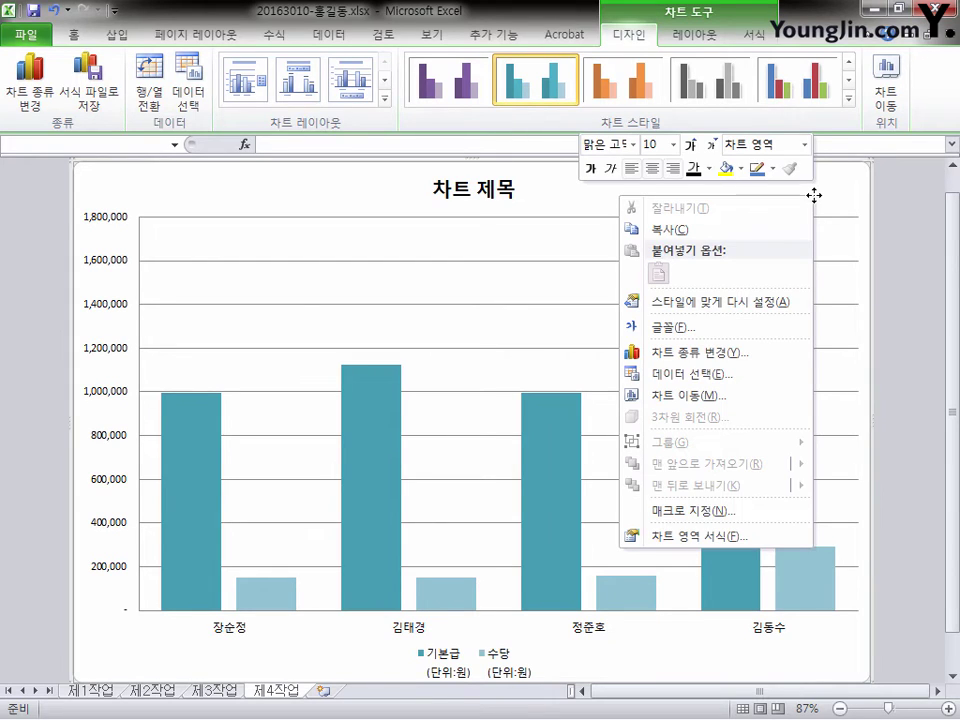
pyautogui.click(635, 145)
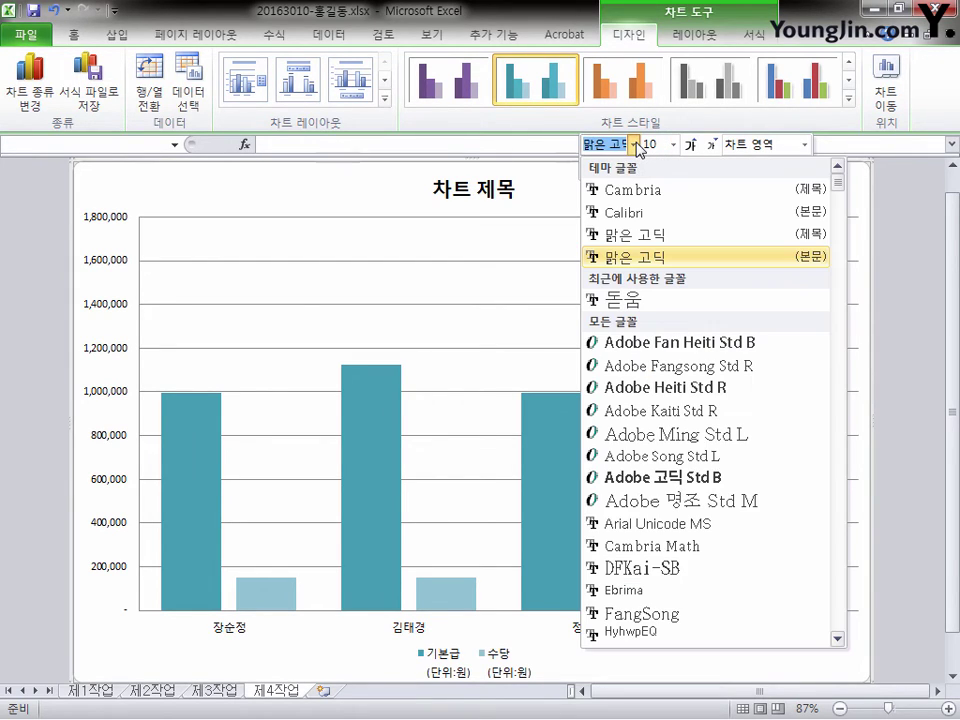
pyautogui.press('Down')
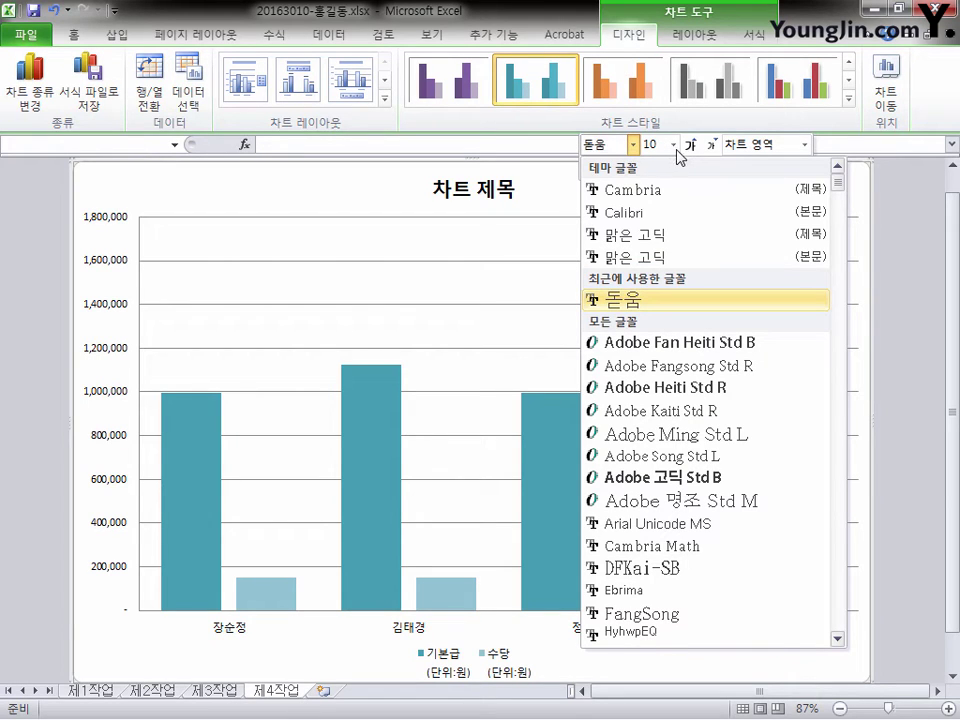
pyautogui.click(675, 146)
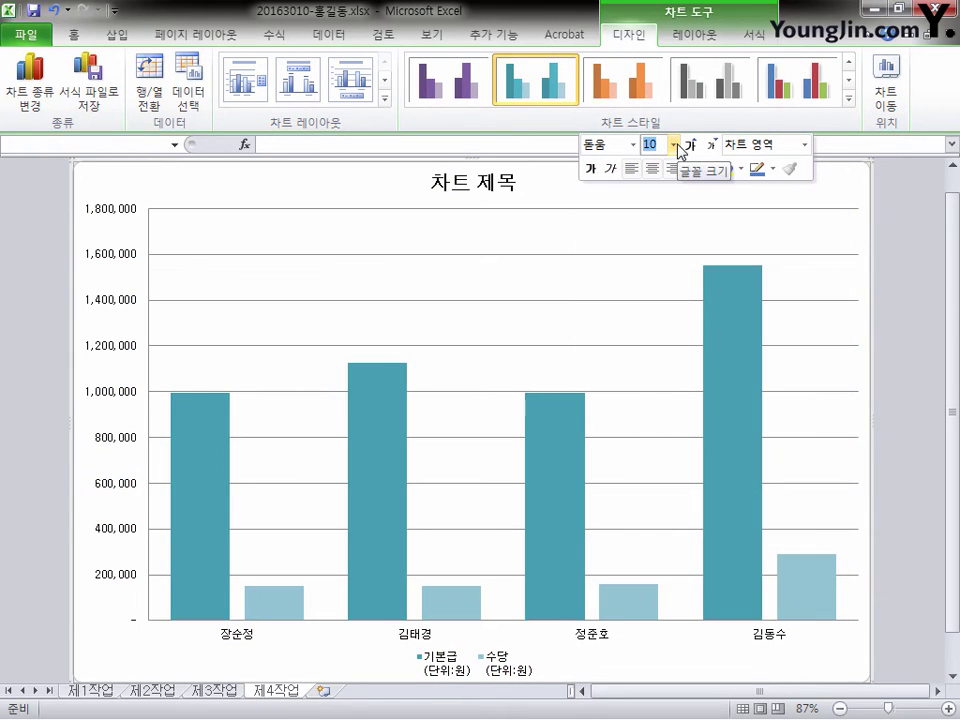
pyautogui.click(675, 145)
pyautogui.click(656, 240)
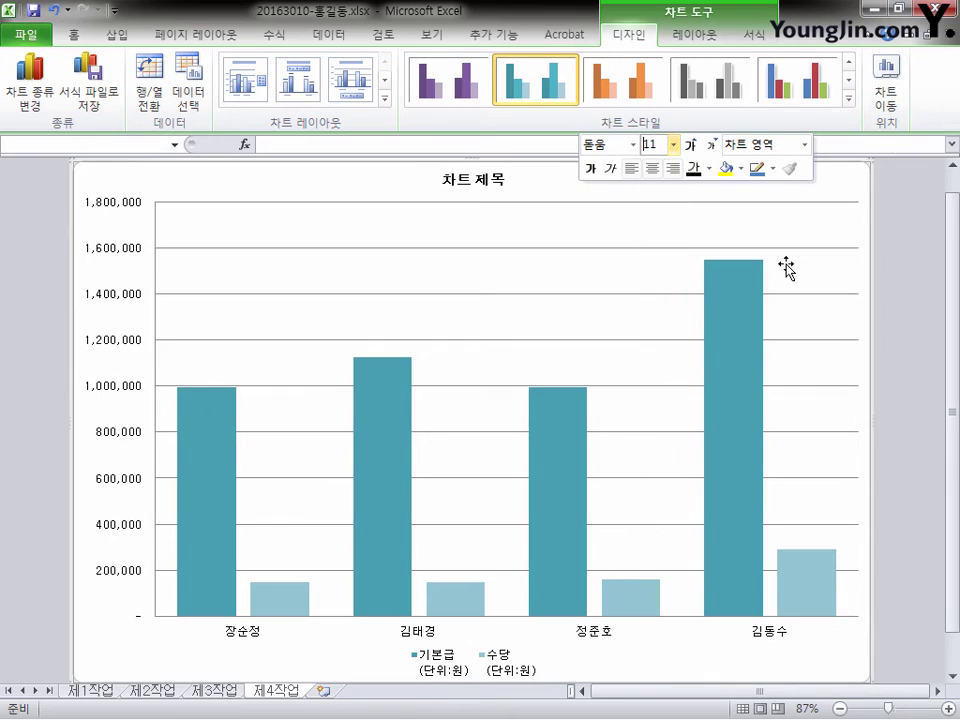
# Fill the chart area with the light blue paper texture using 그림 또는 질감 채우기.
pyautogui.rightClick(795, 197)
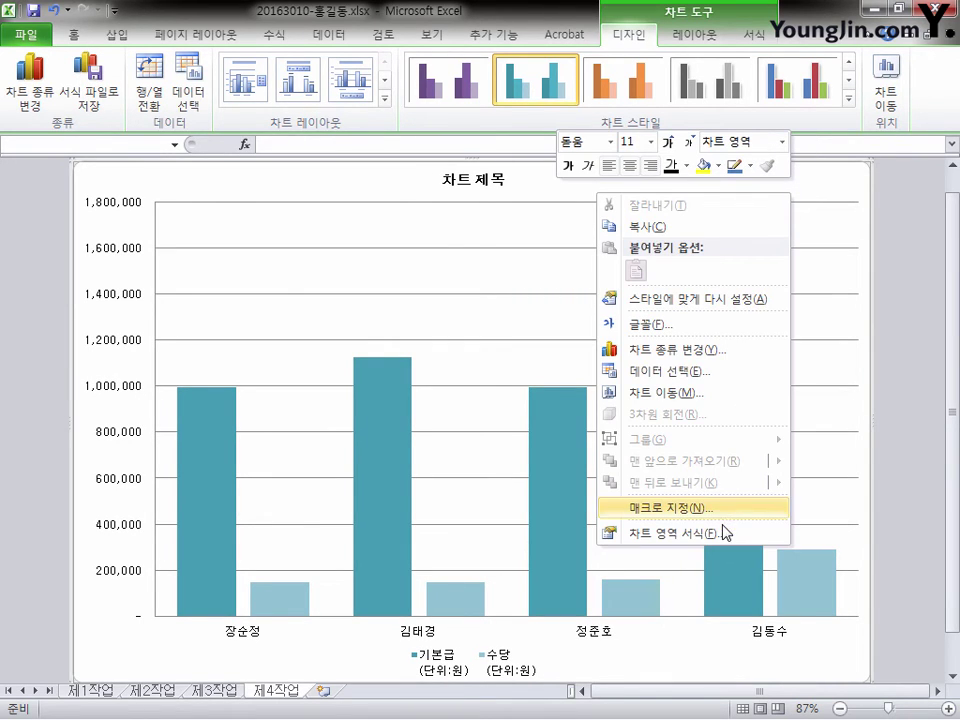
pyautogui.click(776, 533)
pyautogui.moveTo(535, 133); pyautogui.dragTo(685, 137)
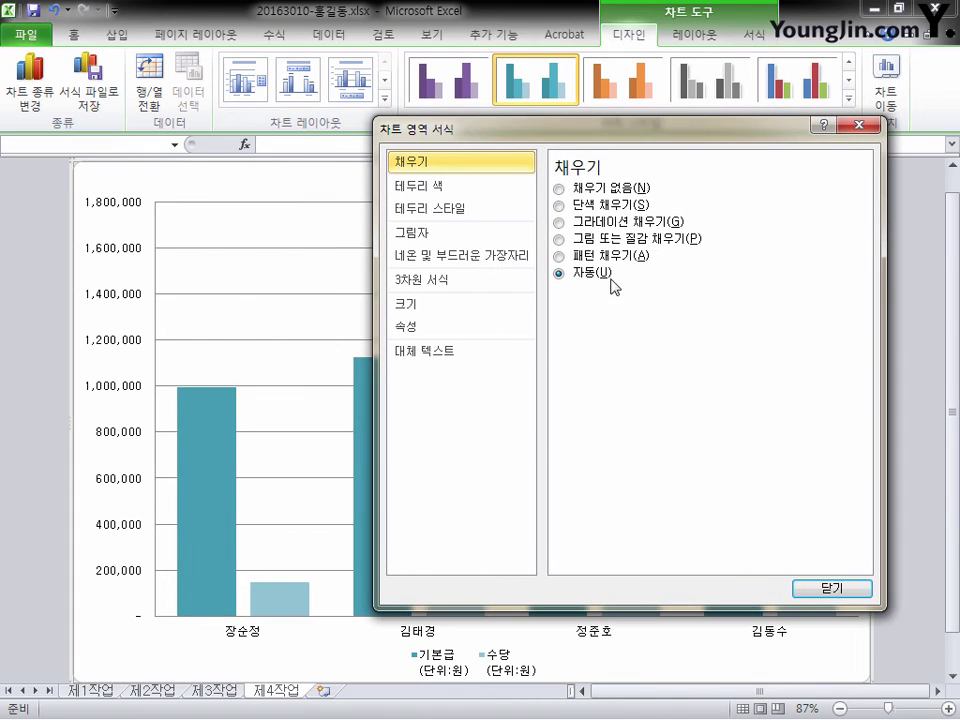
pyautogui.click(559, 241)
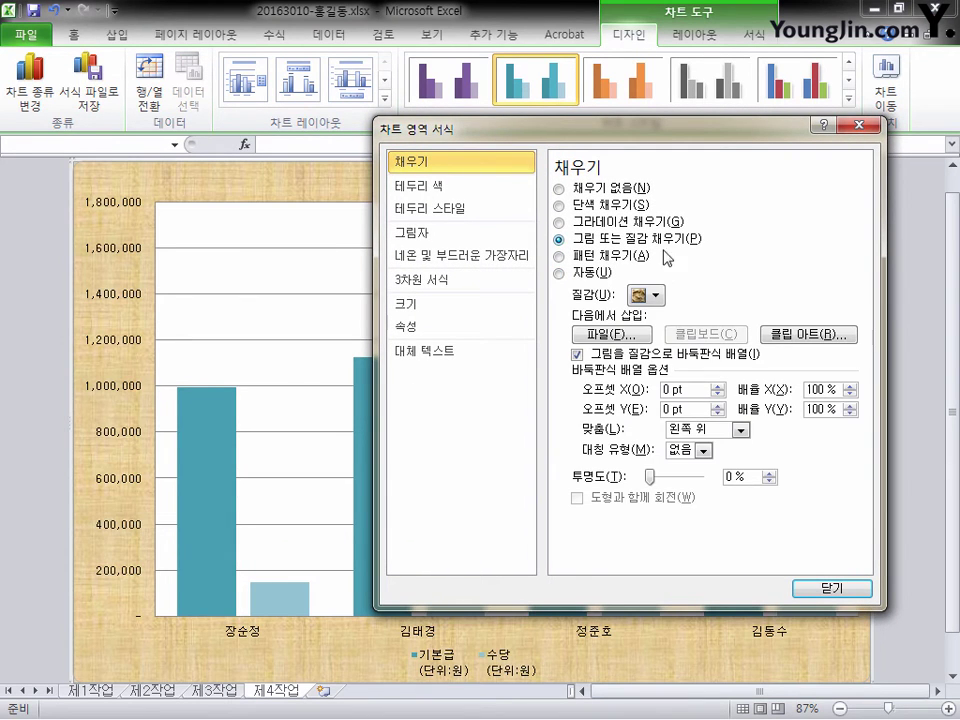
pyautogui.click(656, 296)
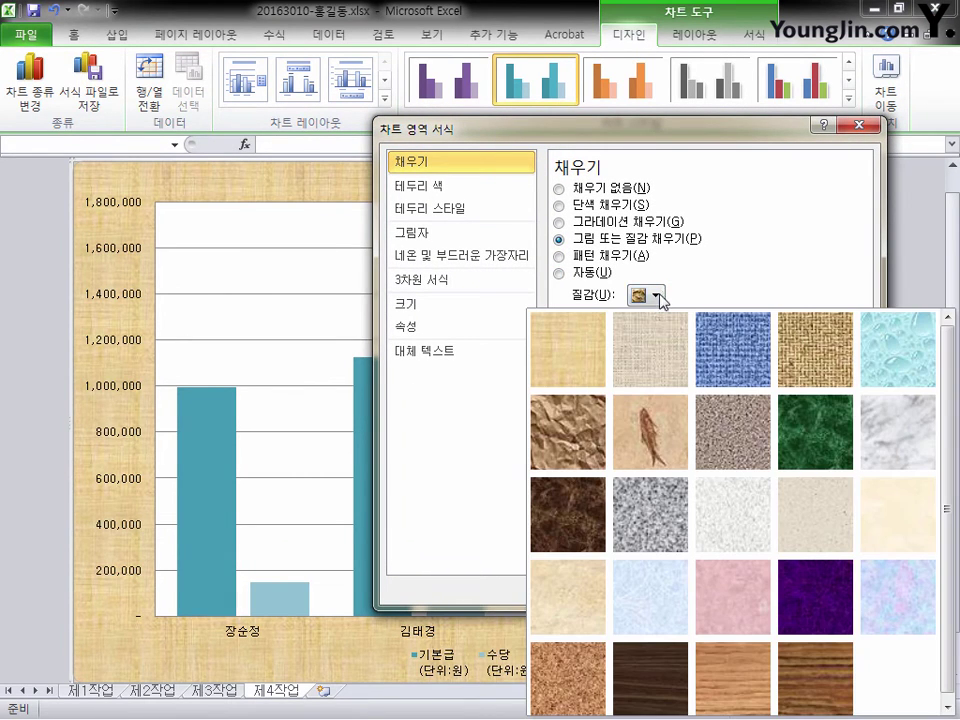
pyautogui.click(645, 584)
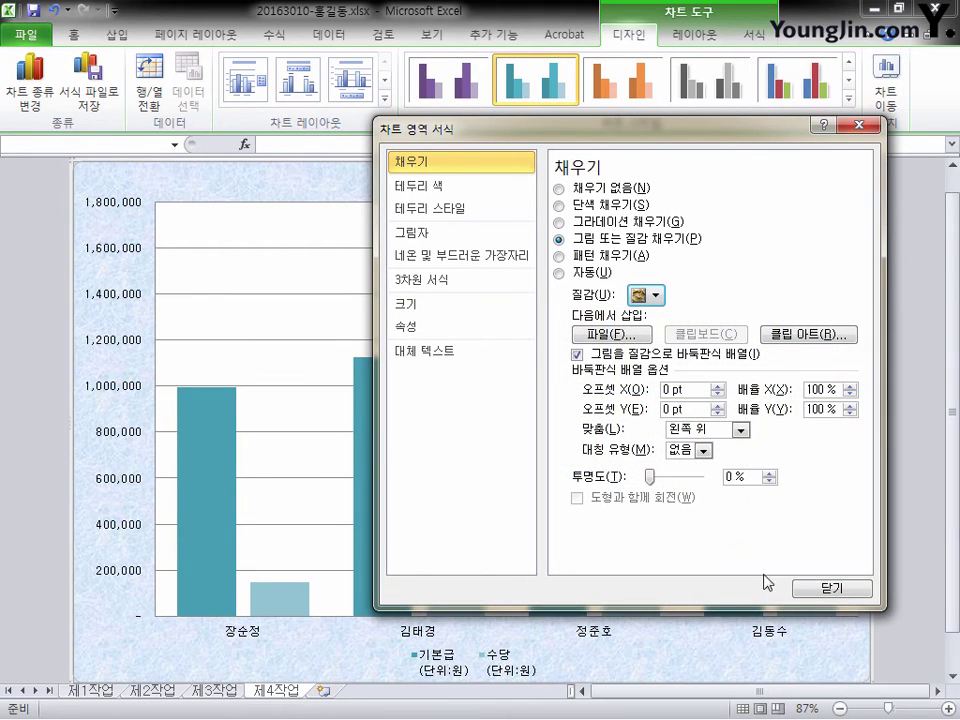
pyautogui.click(853, 594)
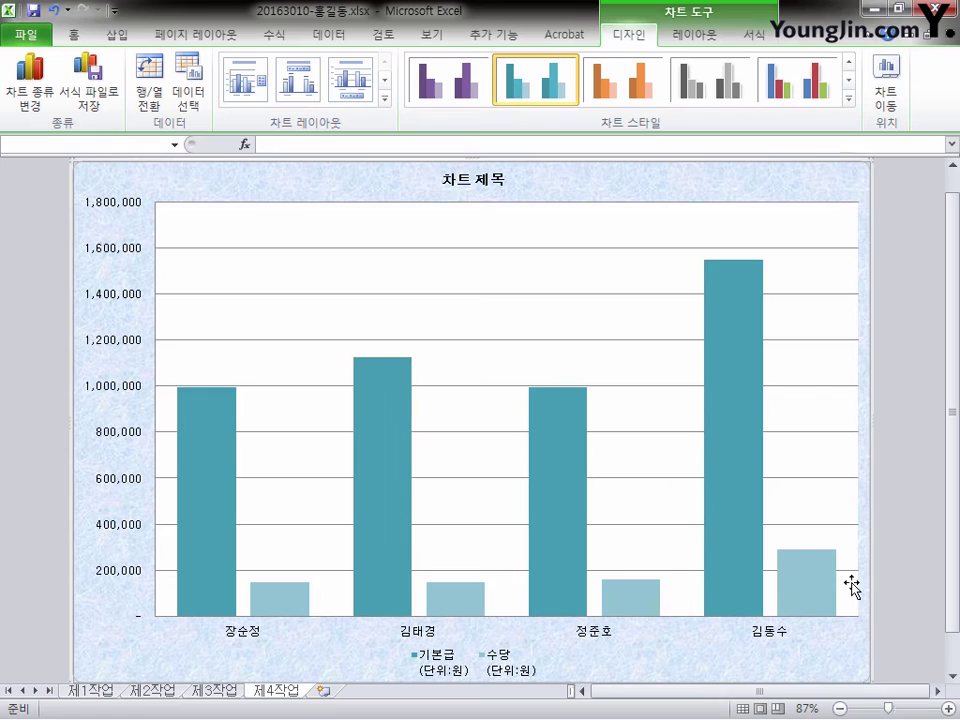
# Fill the plot area (그림 영역) with solid white using 단색 채우기.
pyautogui.rightClick(746, 232)
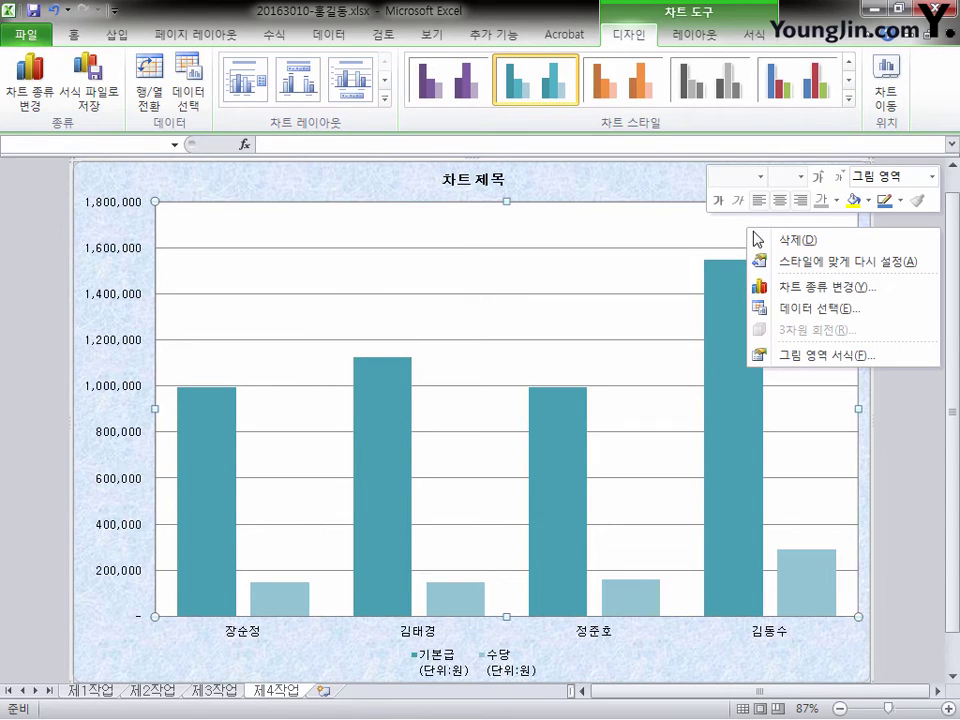
pyautogui.click(791, 356)
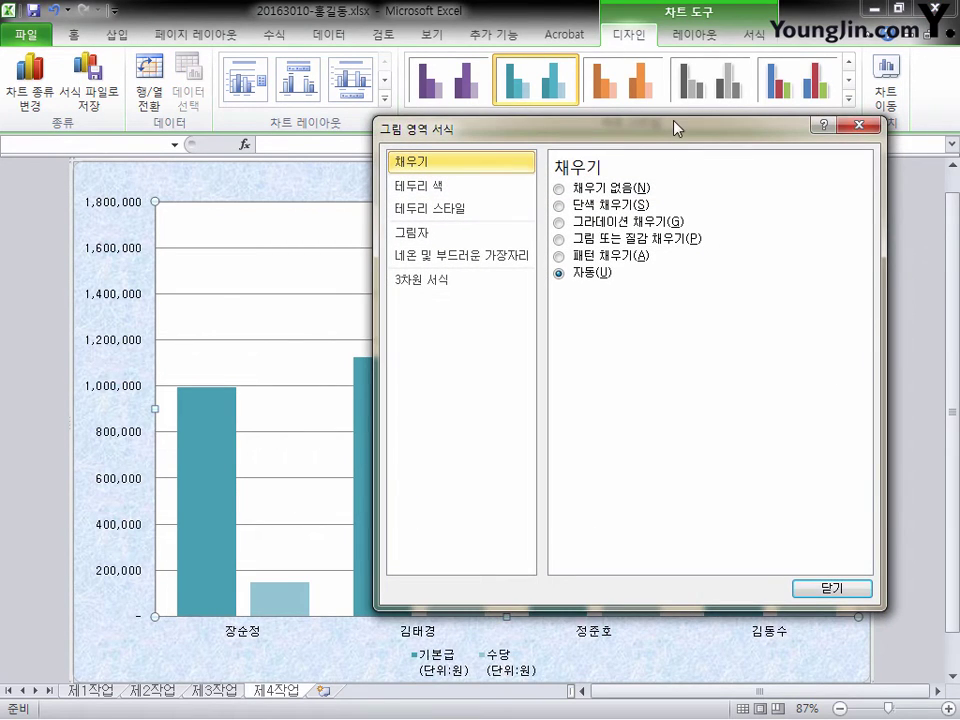
pyautogui.moveTo(672, 126); pyautogui.dragTo(660, 144)
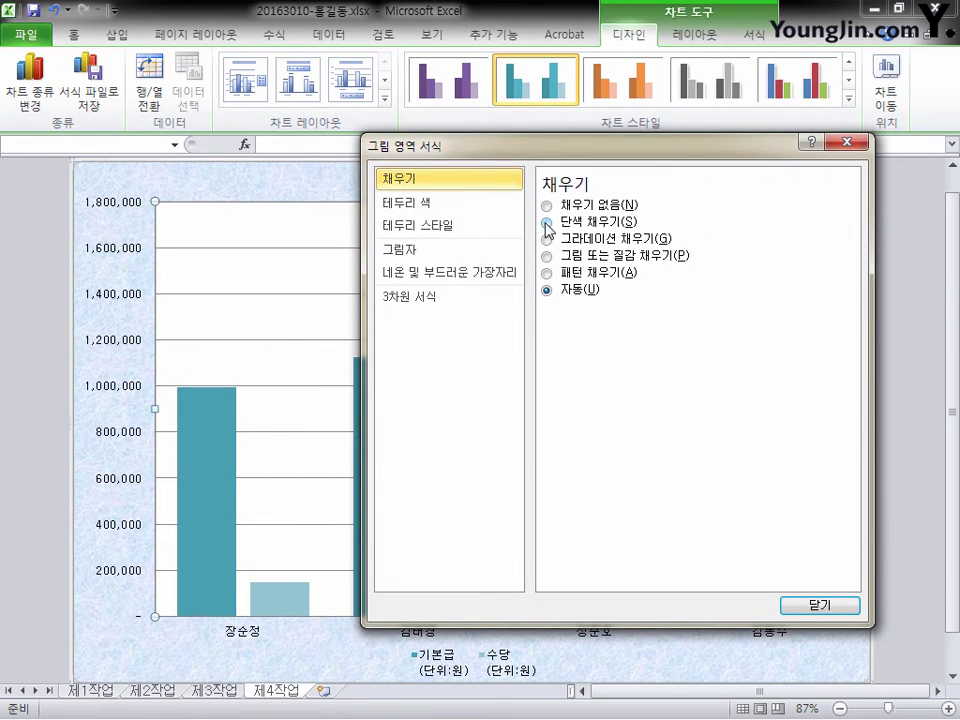
pyautogui.click(546, 222)
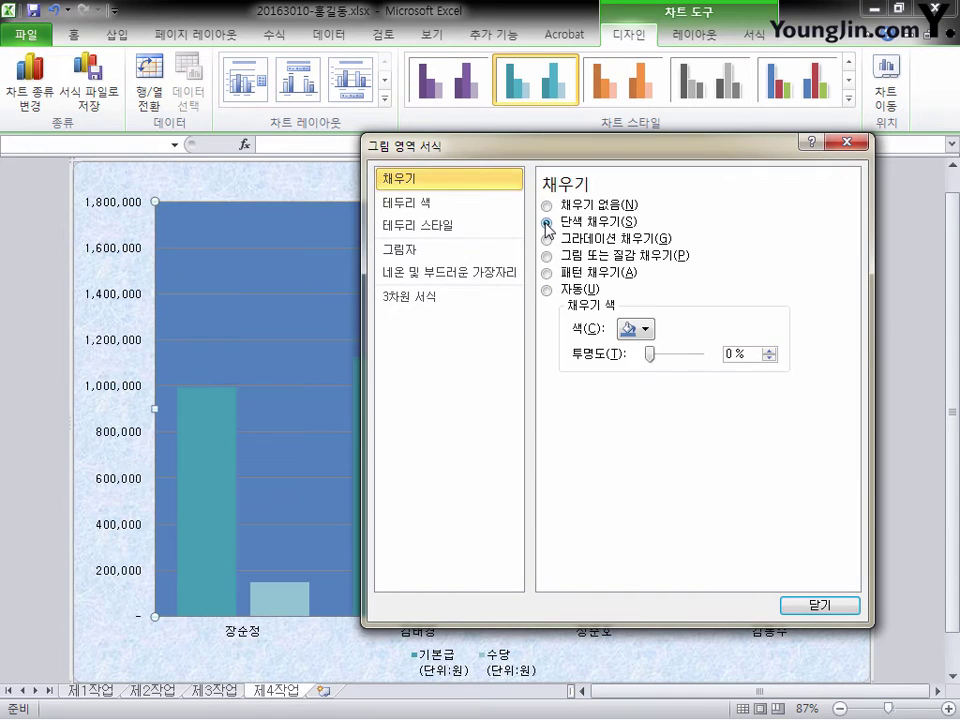
pyautogui.click(643, 328)
pyautogui.click(623, 367)
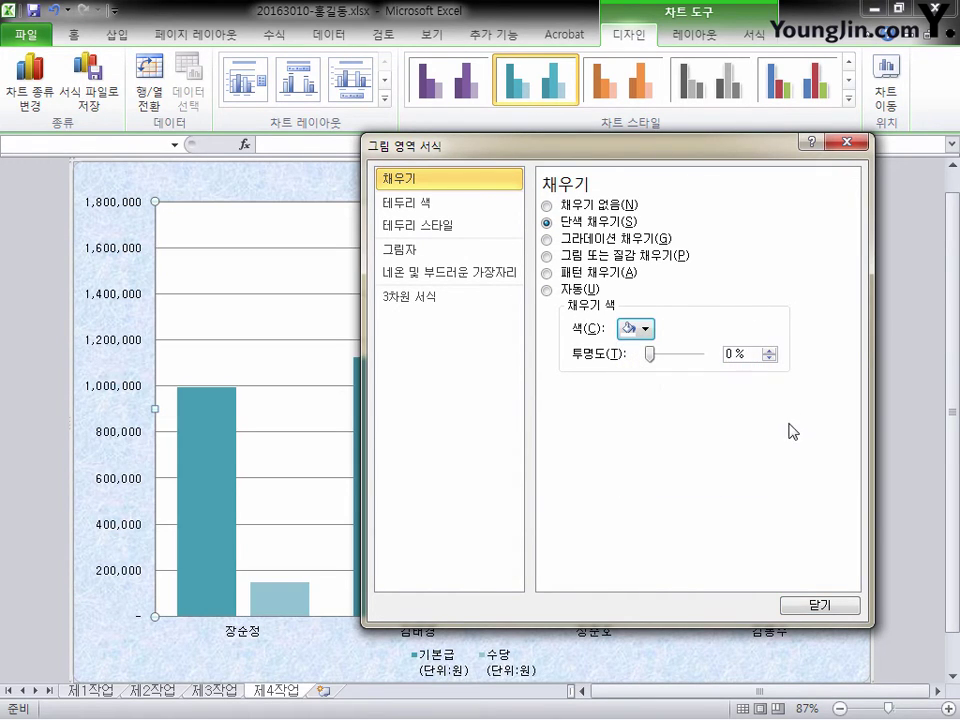
pyautogui.click(830, 607)
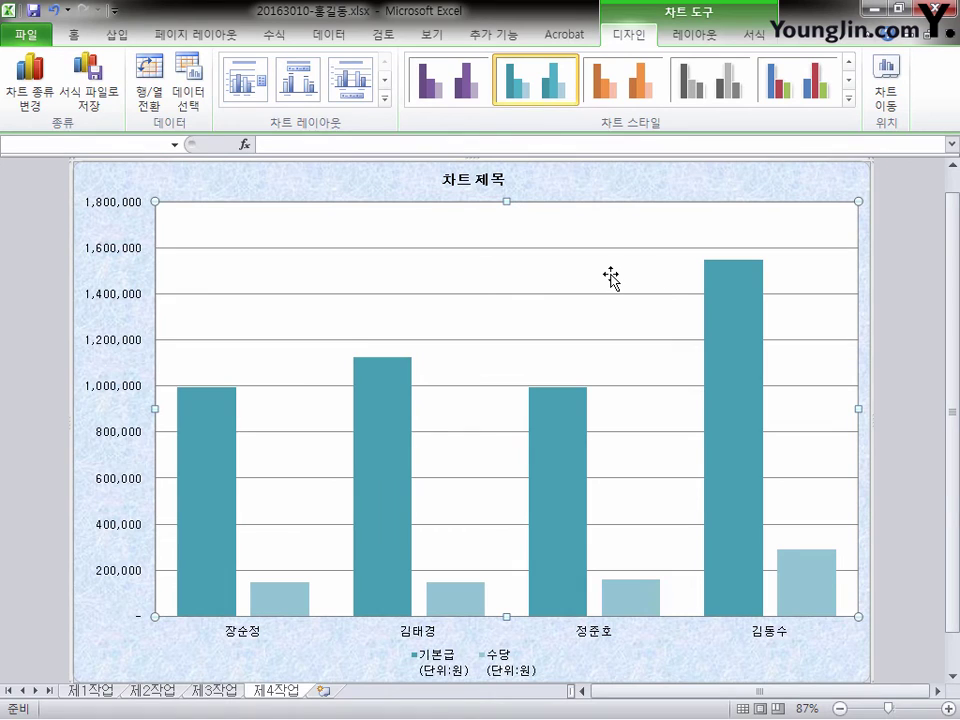
# Replace the chart title text with 영업부의 기본급 및 수당.
pyautogui.click(498, 184)
pyautogui.moveTo(502, 180); pyautogui.dragTo(447, 180)
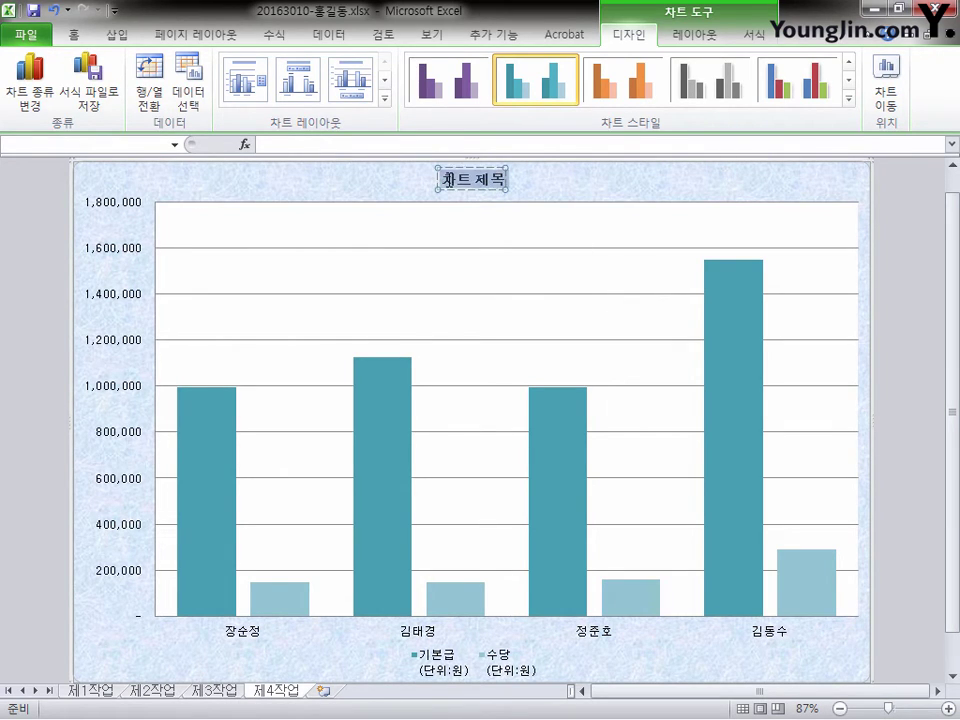
pyautogui.write('영업부의 기본급 및 수당')
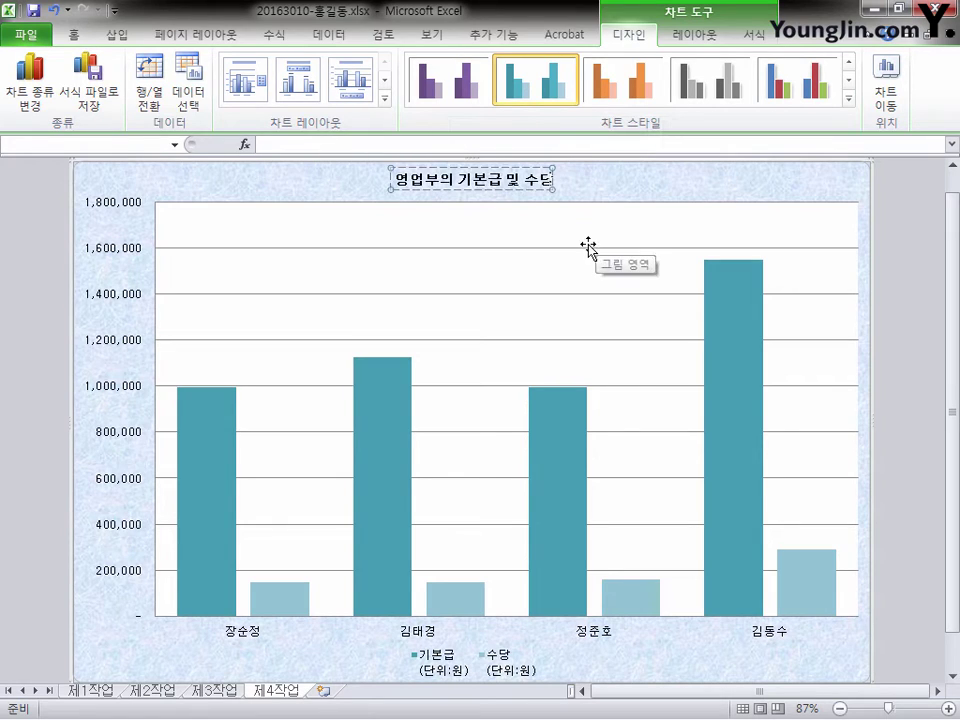
pyautogui.click(551, 190)
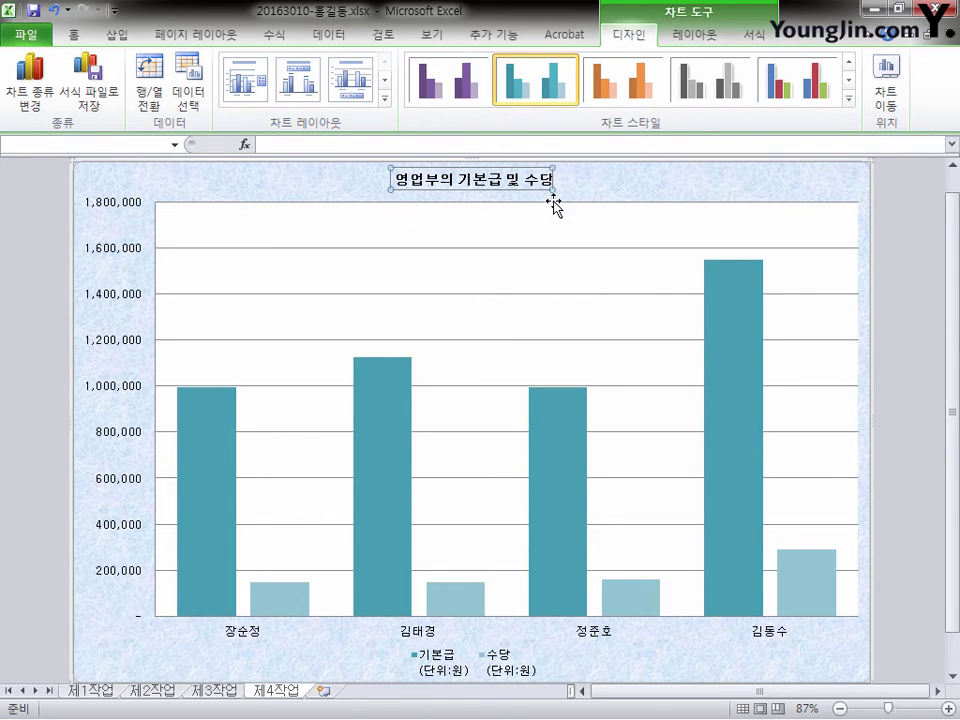
# Set the chart title's font size to 20 and give the title a white fill.
pyautogui.click(75, 33)
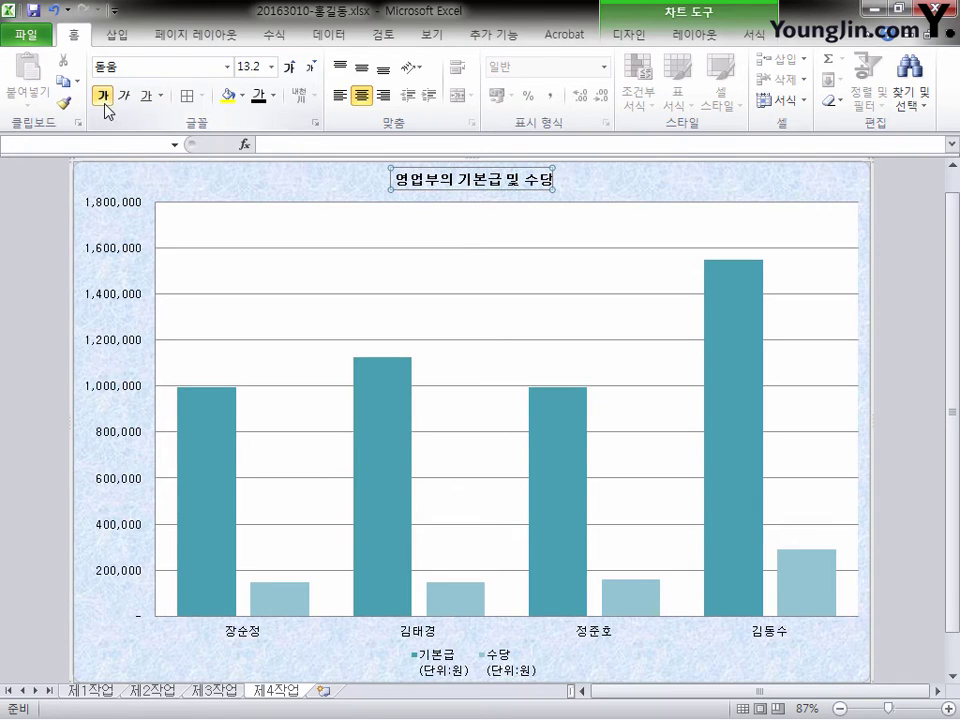
pyautogui.click(271, 67)
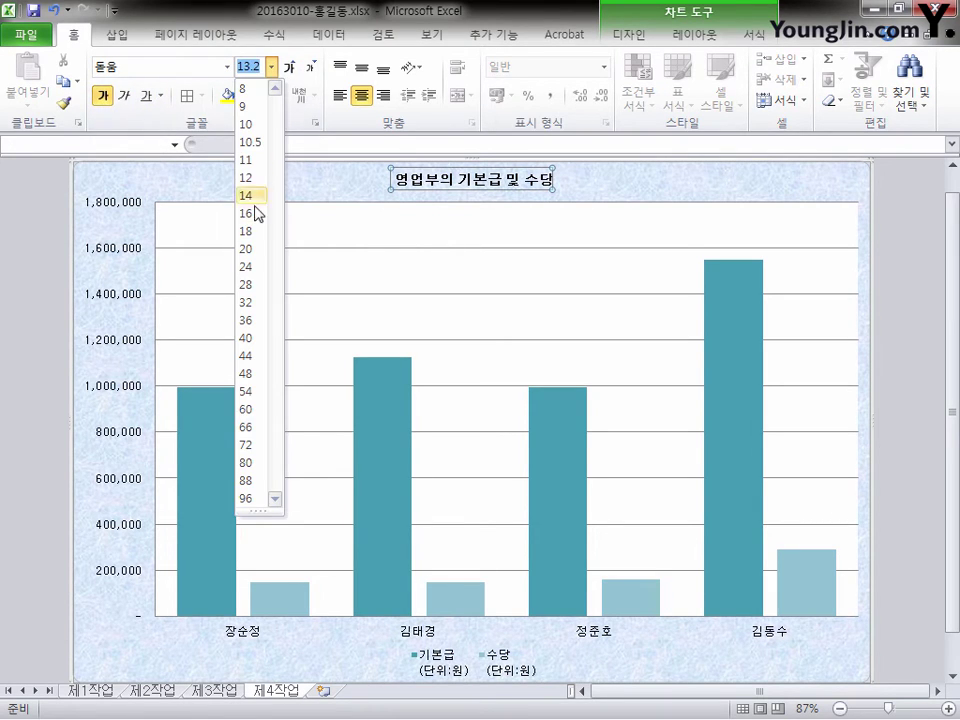
pyautogui.click(257, 249)
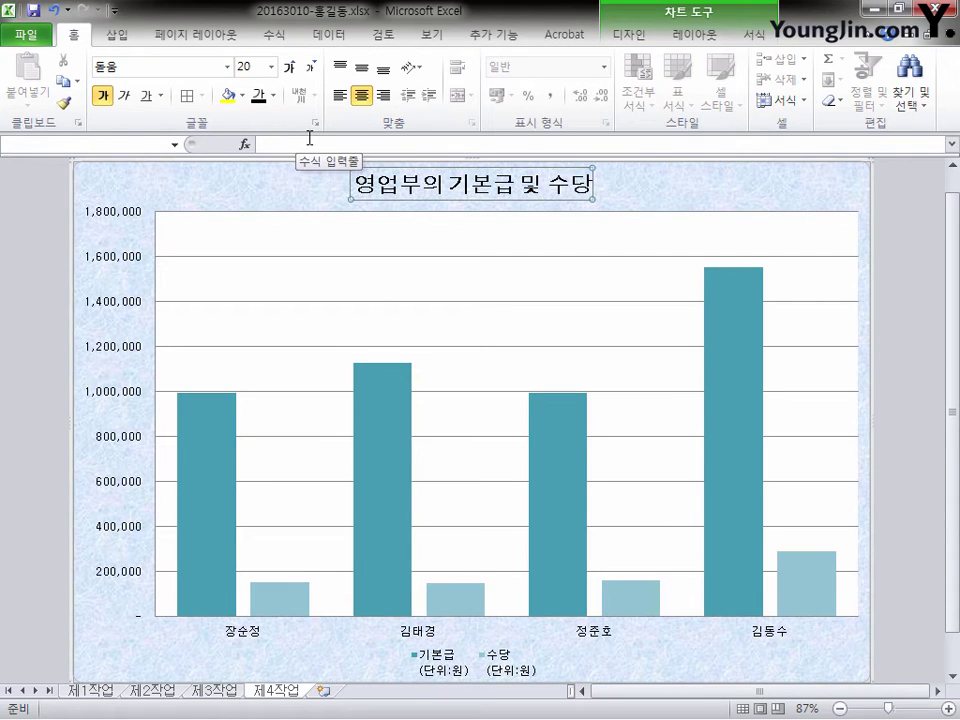
pyautogui.click(241, 96)
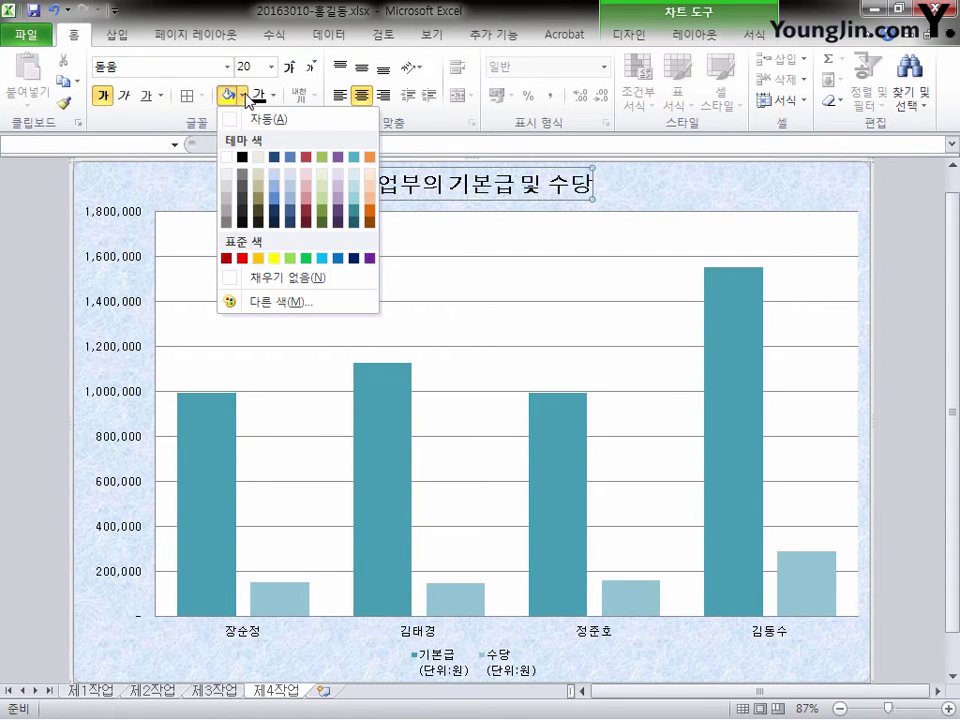
pyautogui.click(228, 157)
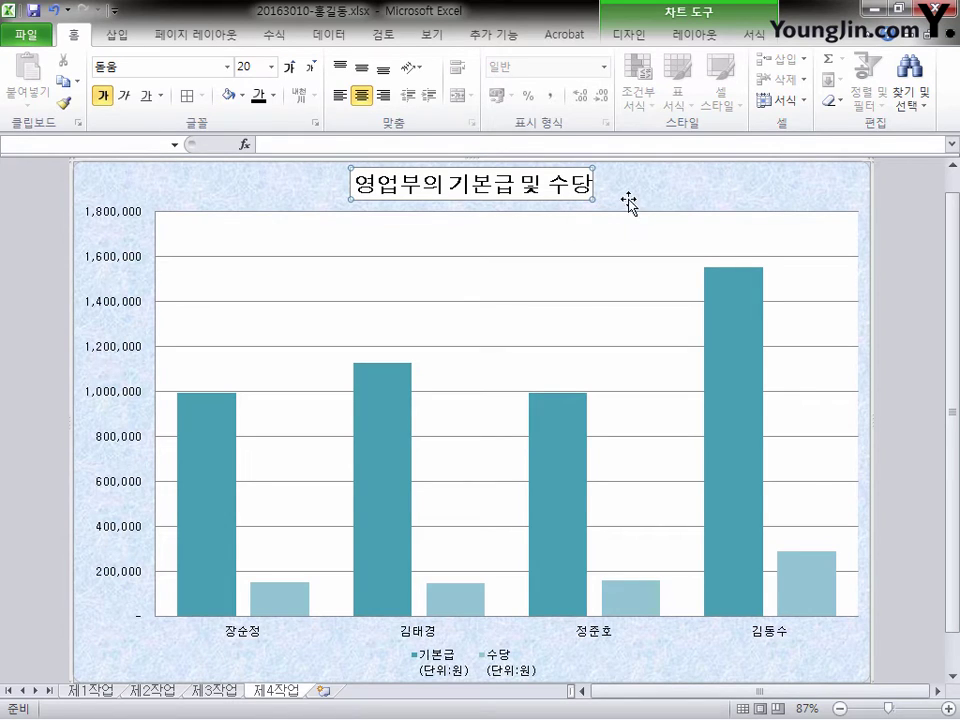
# Give the chart title box an outline in the automatic (자동) color.
pyautogui.click(755, 36)
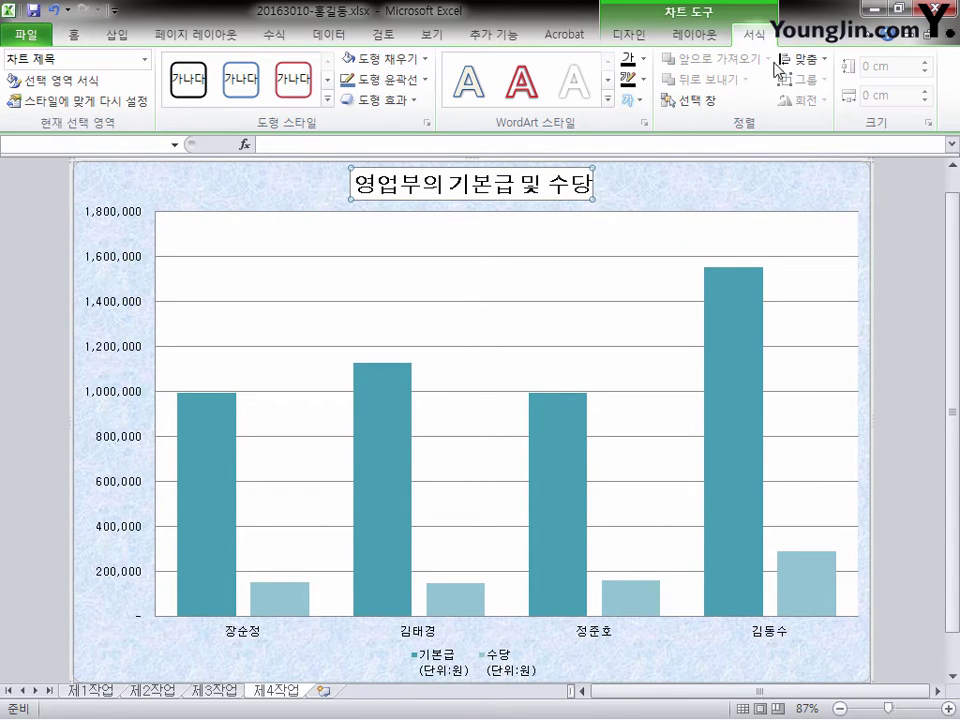
pyautogui.click(427, 80)
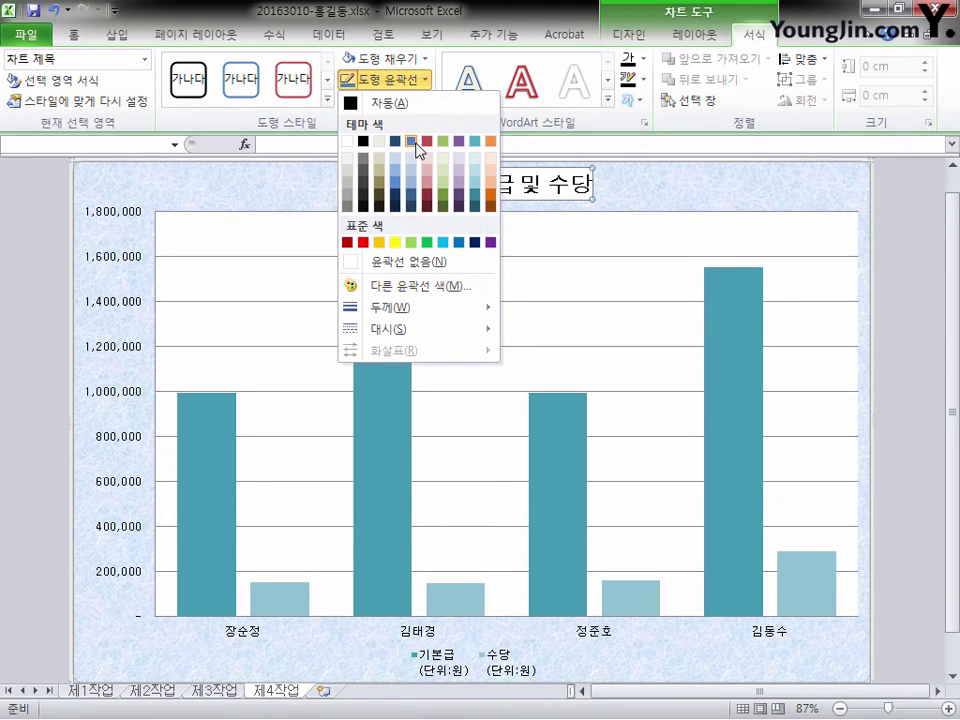
pyautogui.click(400, 105)
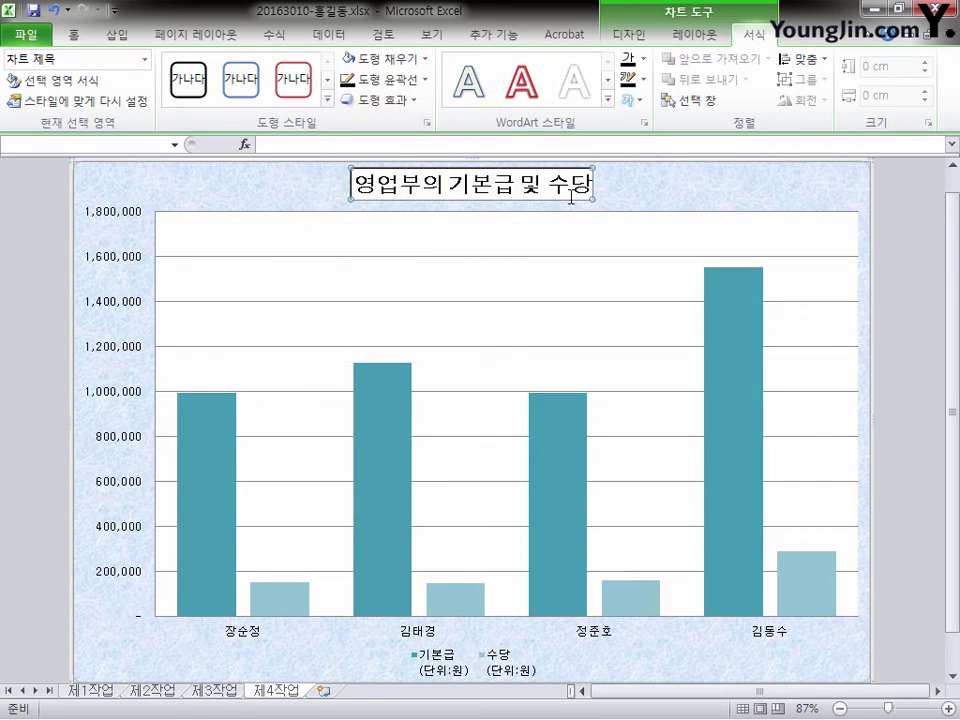
pyautogui.click(622, 199)
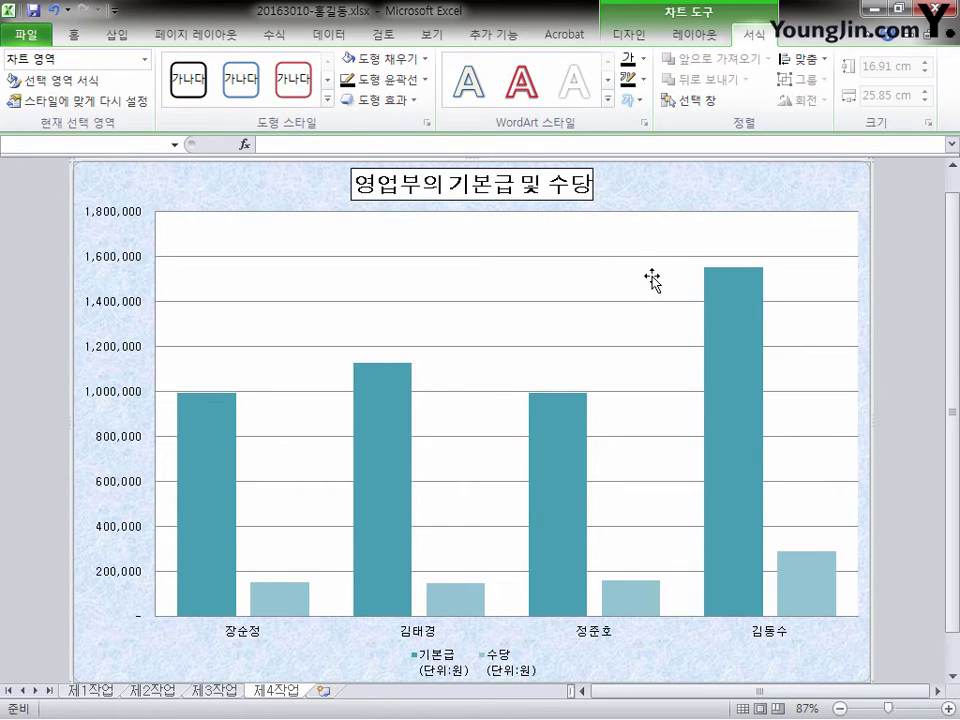
# Change the 기본급(단위:원) series to a line chart with markers (표식이 있는 꺾은선형).
pyautogui.click(748, 295)
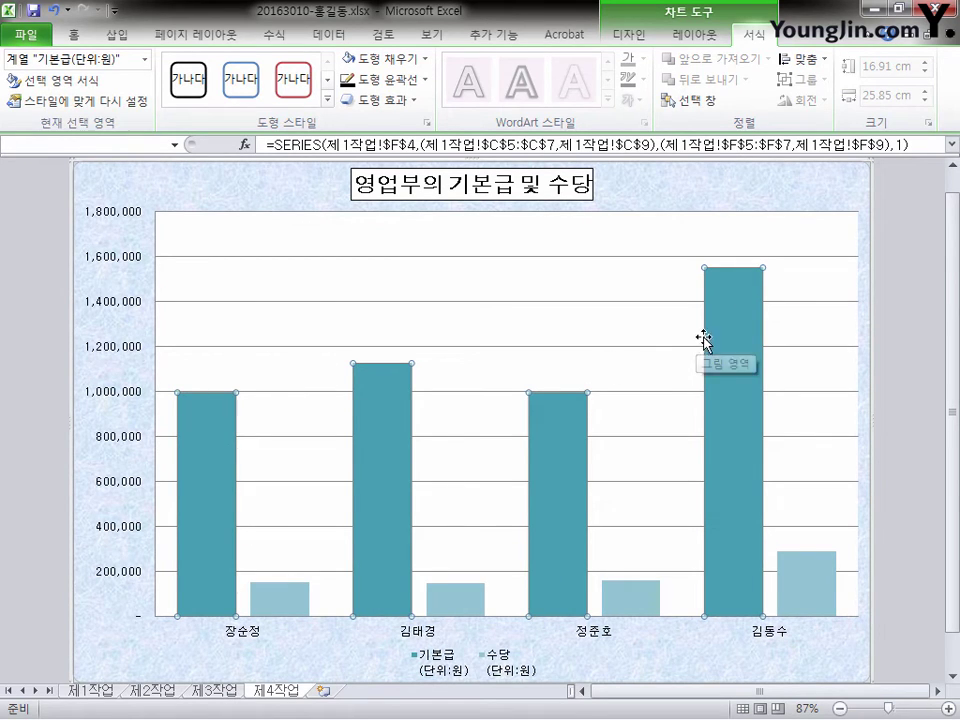
pyautogui.click(636, 37)
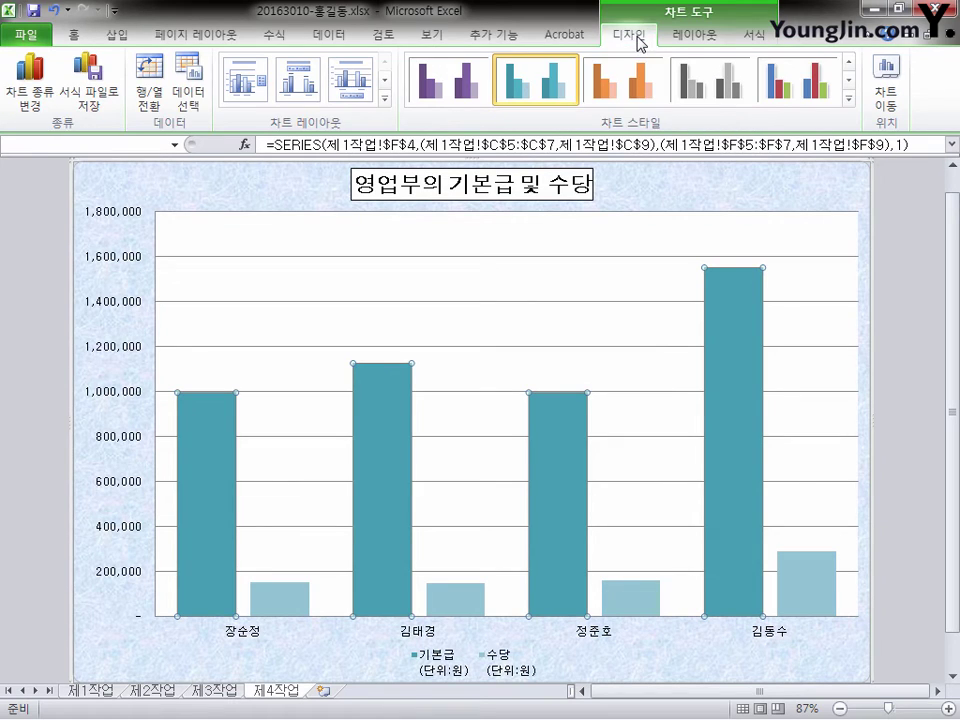
pyautogui.click(37, 105)
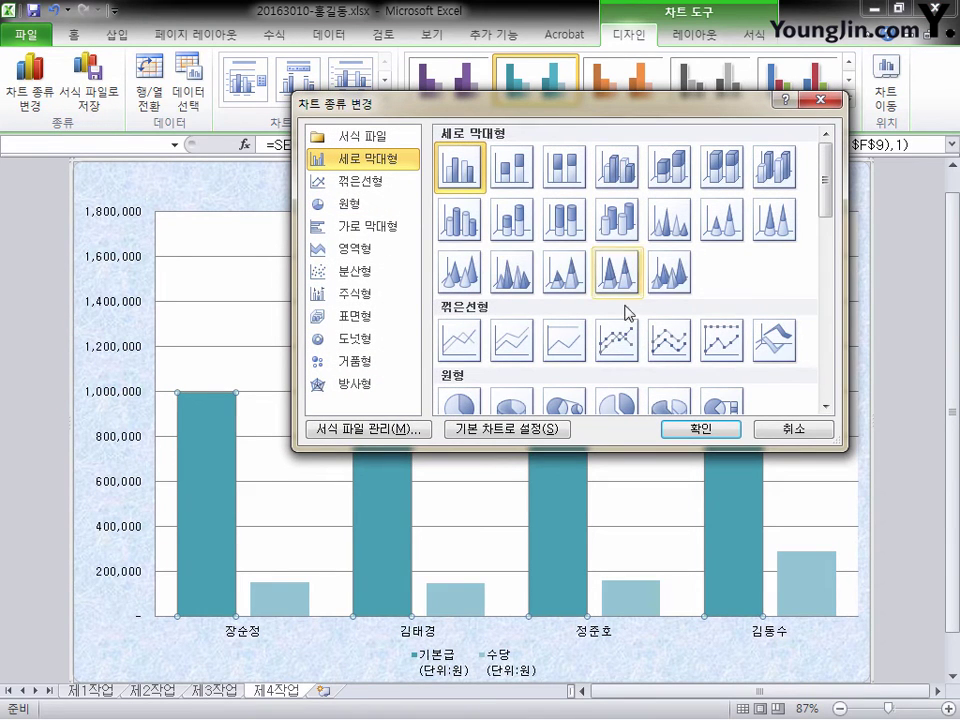
pyautogui.click(621, 342)
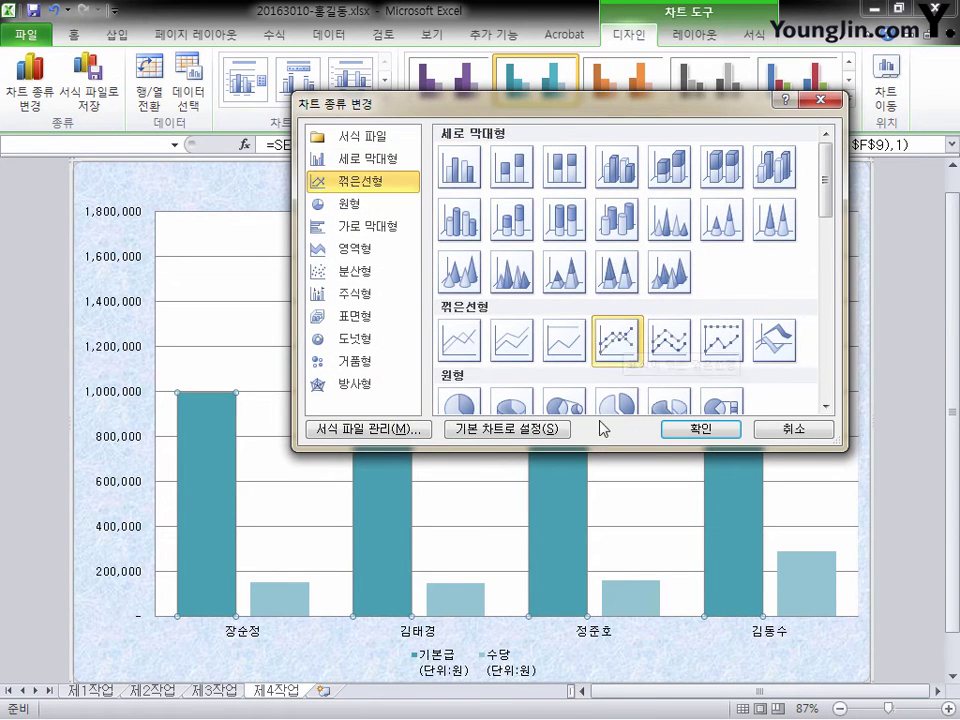
pyautogui.click(716, 441)
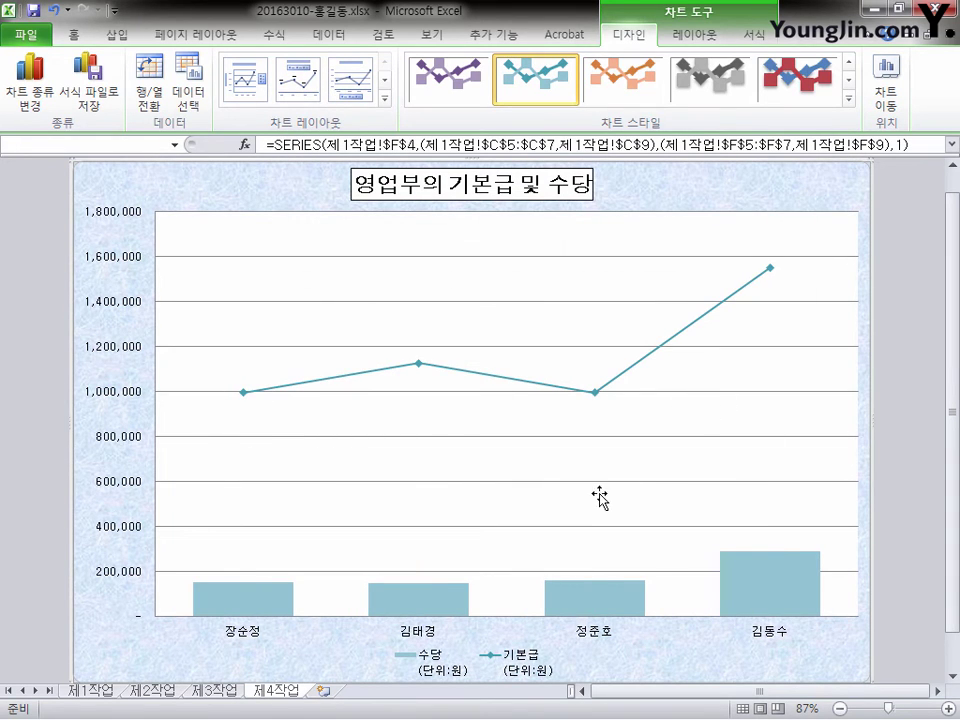
# Plot the 기본급(단위:원) line series on the secondary axis (보조 축).
pyautogui.doubleClick(596, 399)
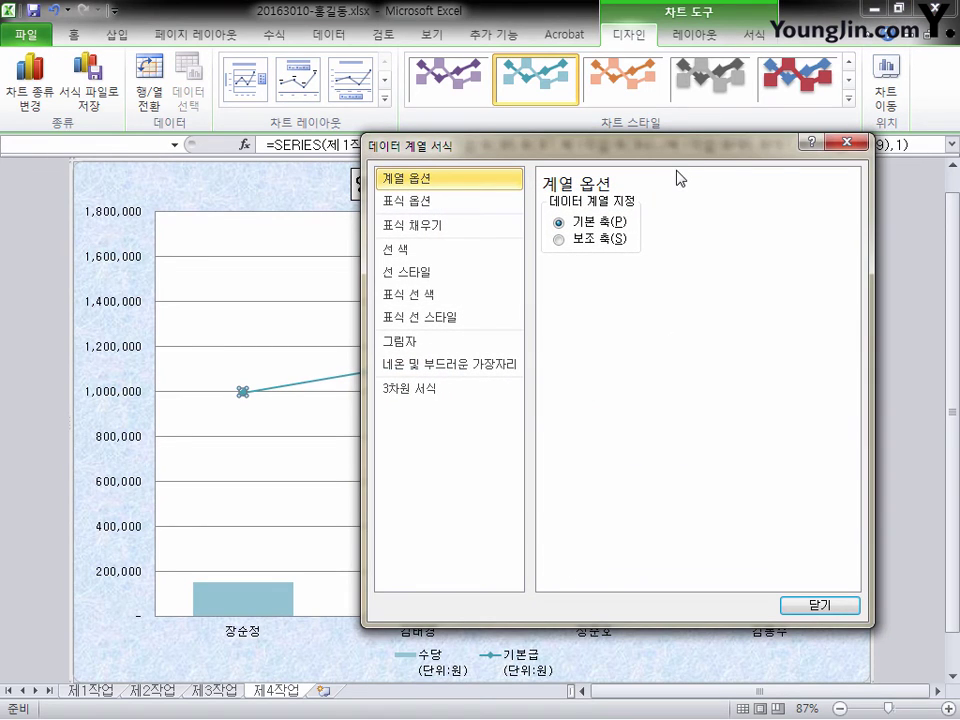
pyautogui.moveTo(697, 153); pyautogui.dragTo(667, 146)
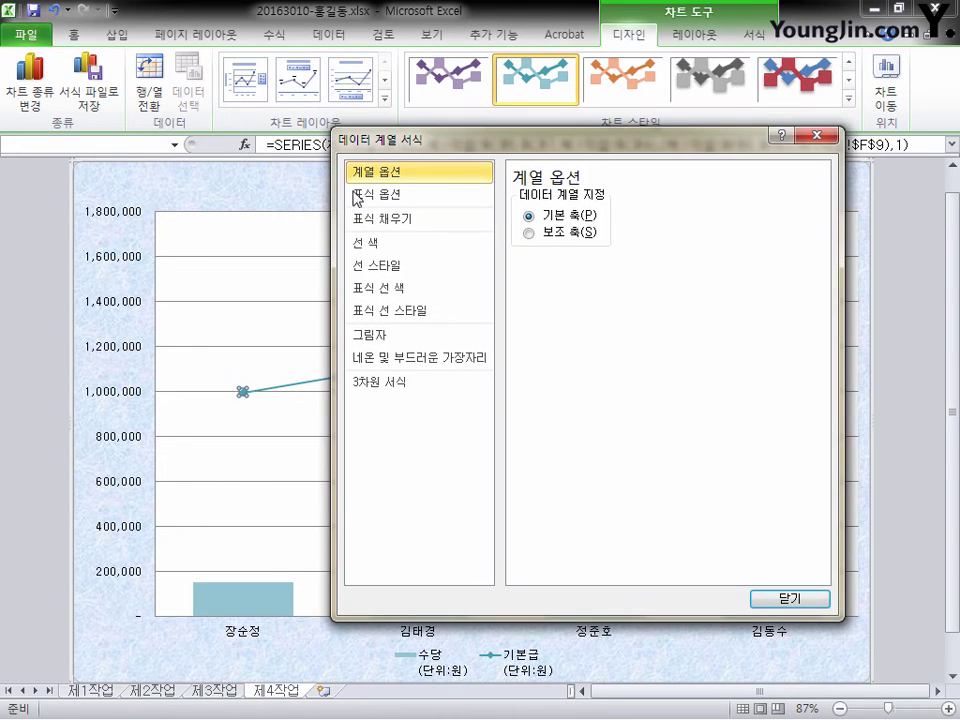
pyautogui.click(530, 233)
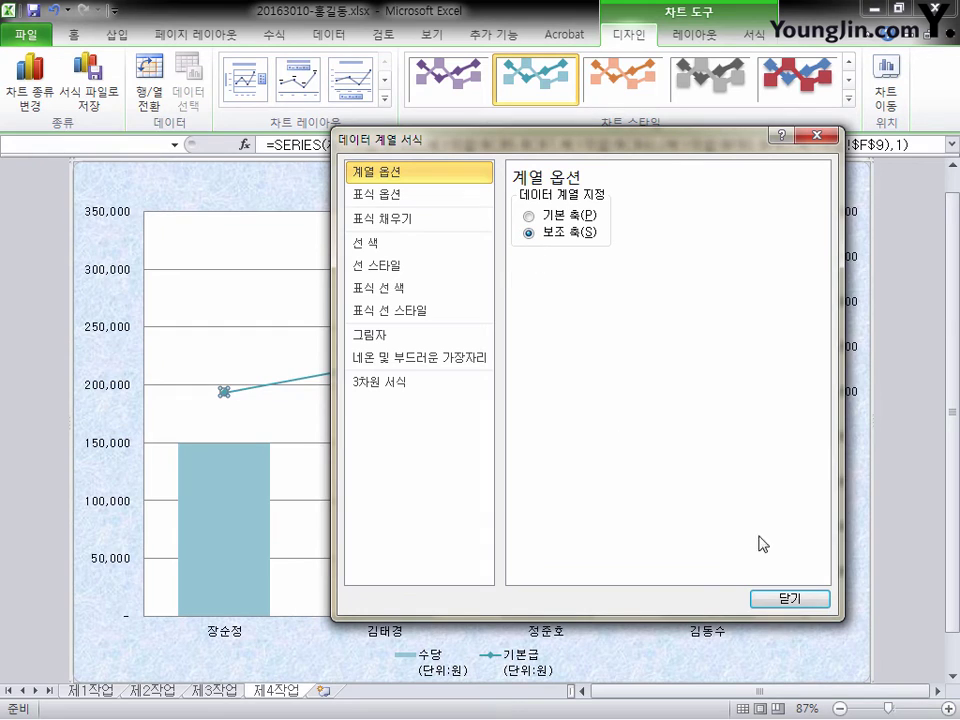
pyautogui.click(789, 600)
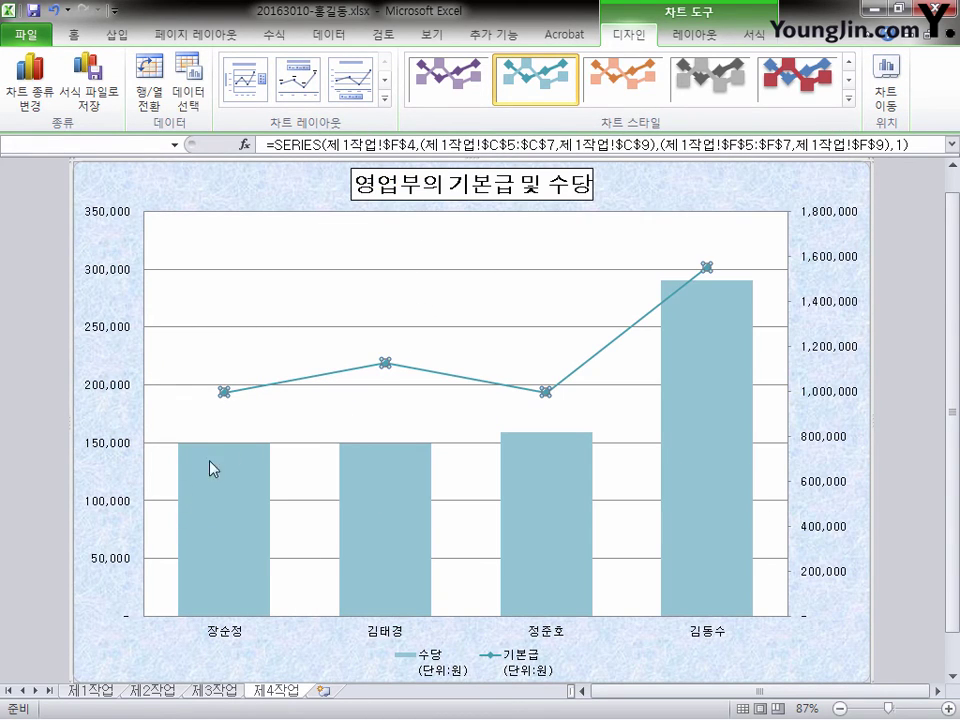
# Add a data label above (위쪽) only the last point of the 기본급 line.
pyautogui.moveTo(682, 503)
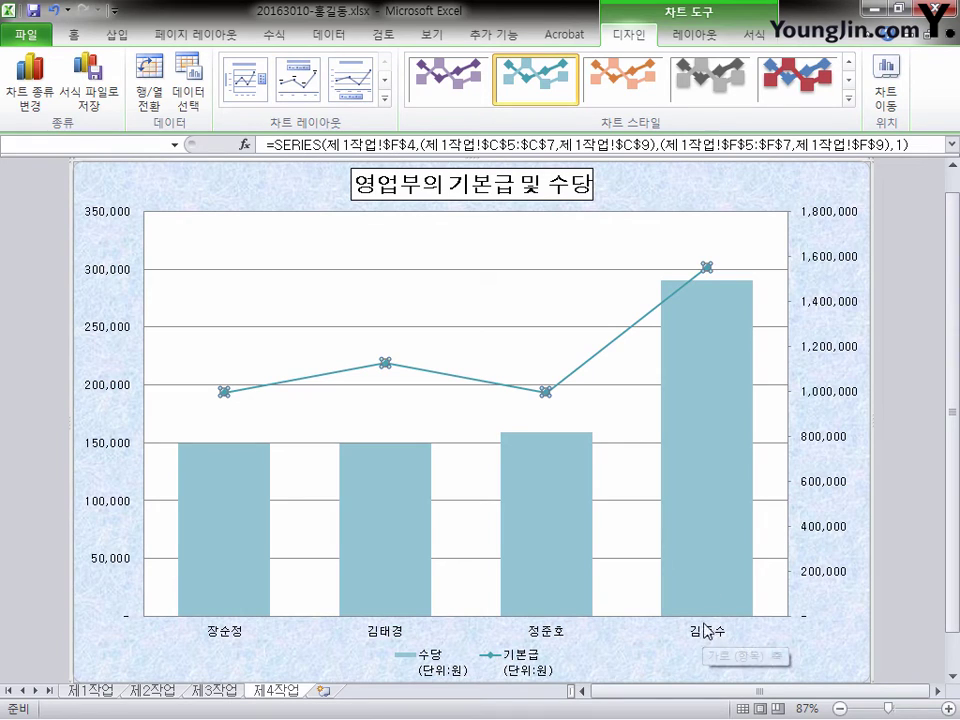
pyautogui.moveTo(741, 429)
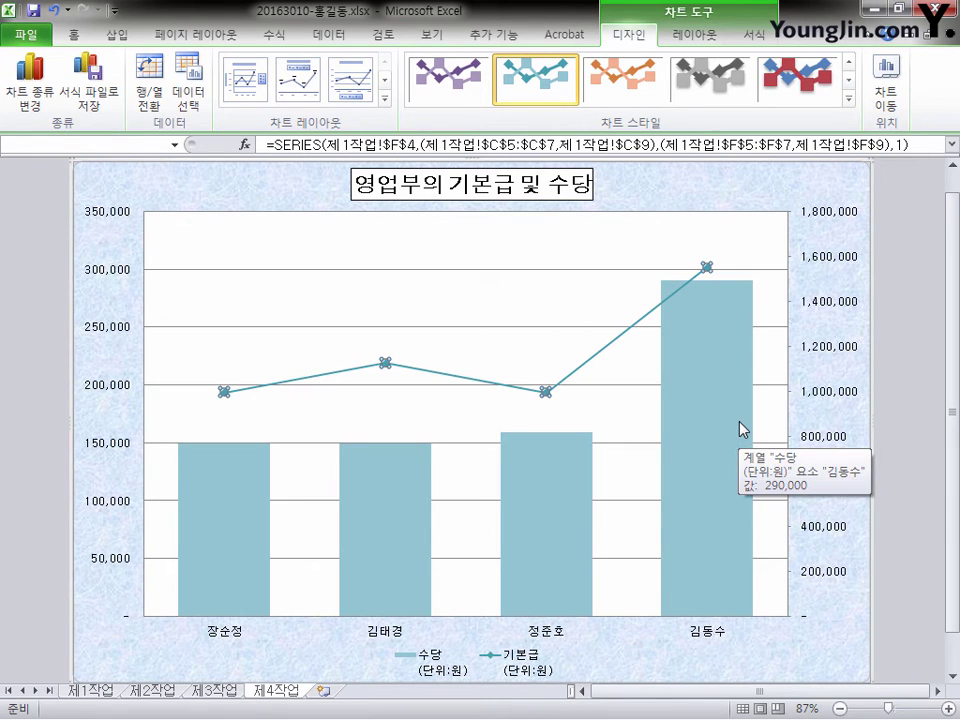
pyautogui.click(707, 268)
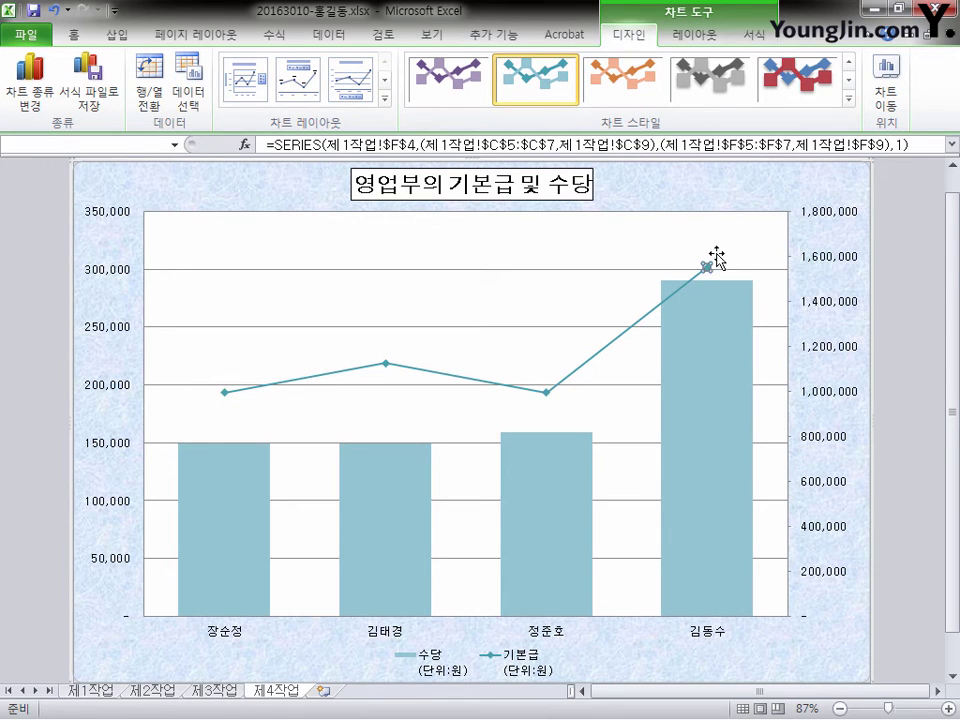
pyautogui.moveTo(707, 269)
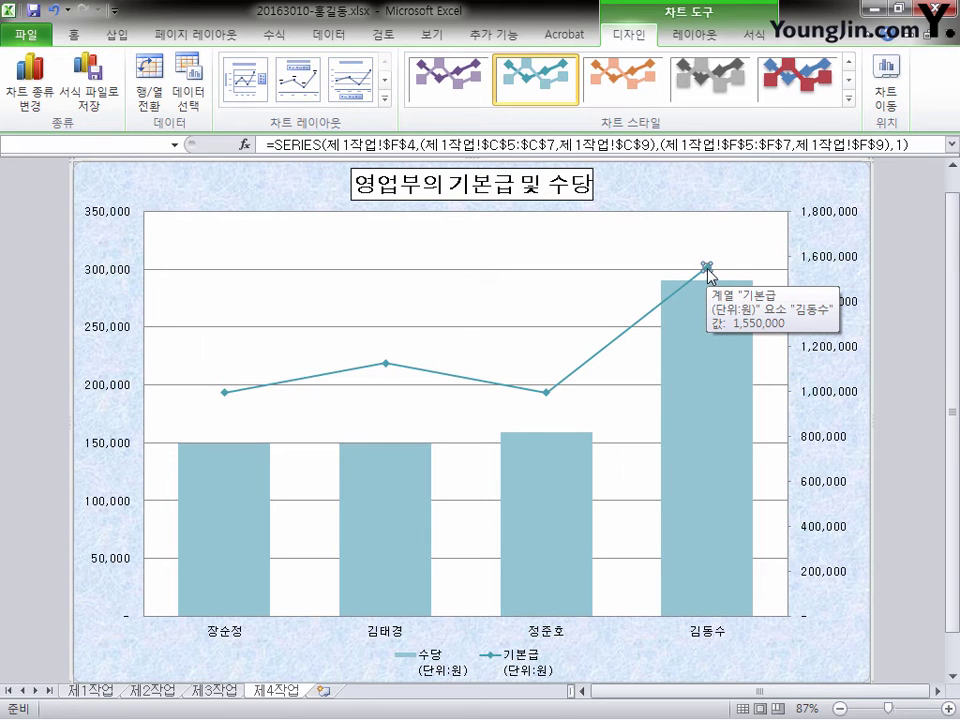
pyautogui.click(700, 36)
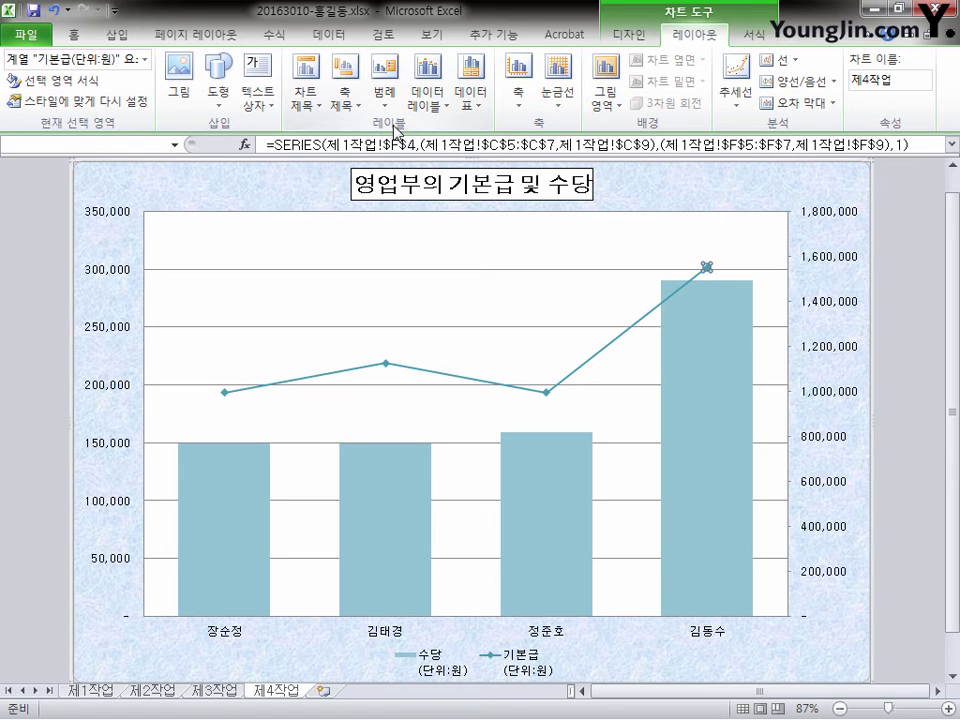
pyautogui.click(448, 113)
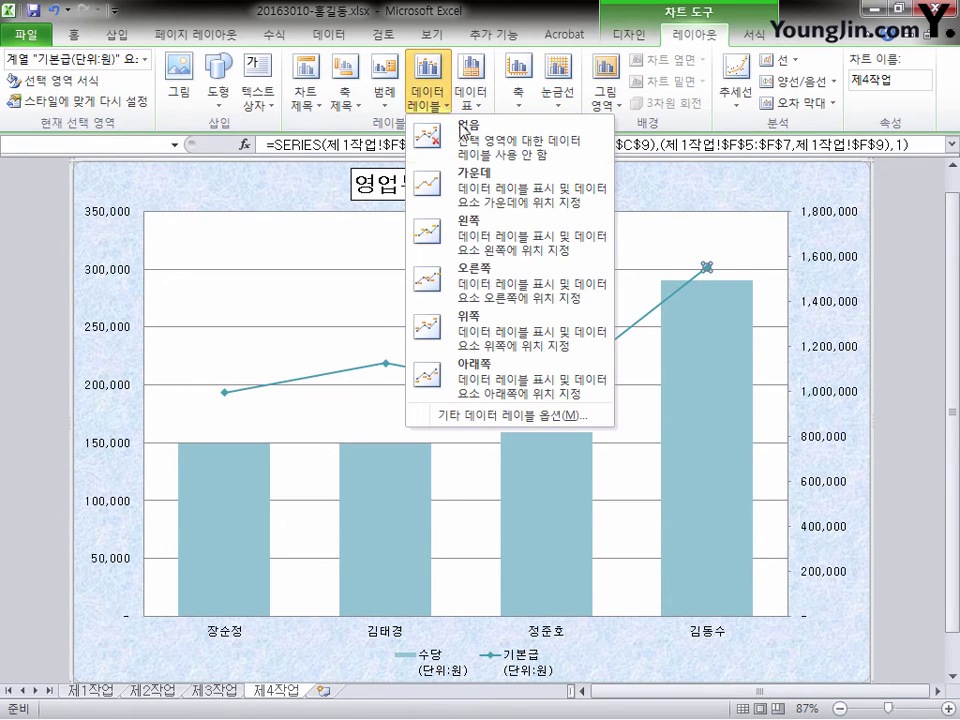
pyautogui.click(510, 327)
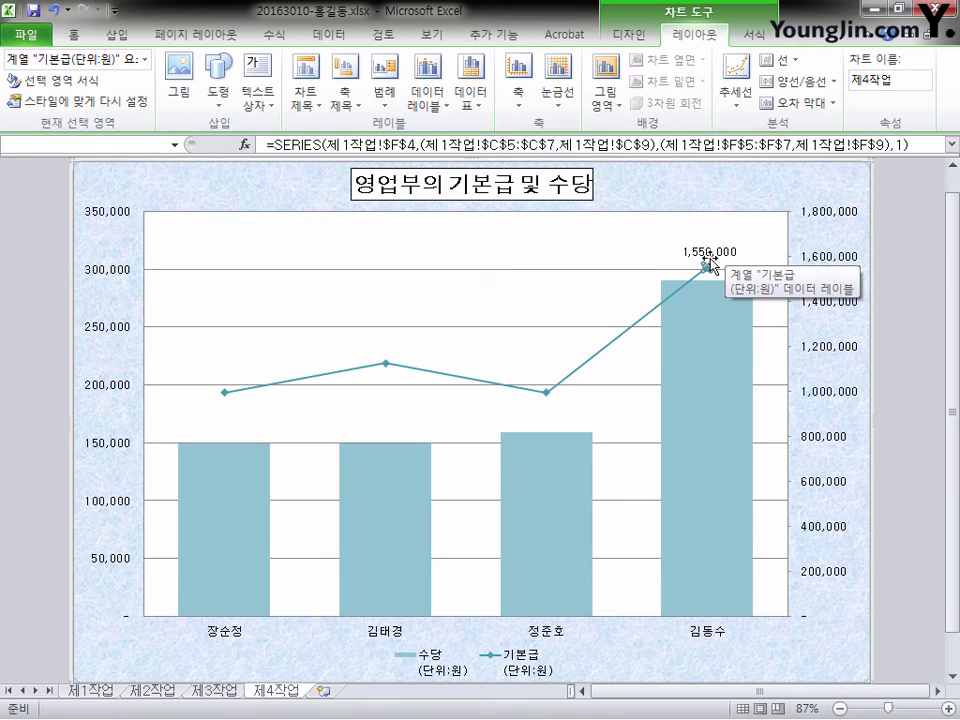
# Format the primary horizontal major gridlines with a dashed line style.
pyautogui.click(647, 233)
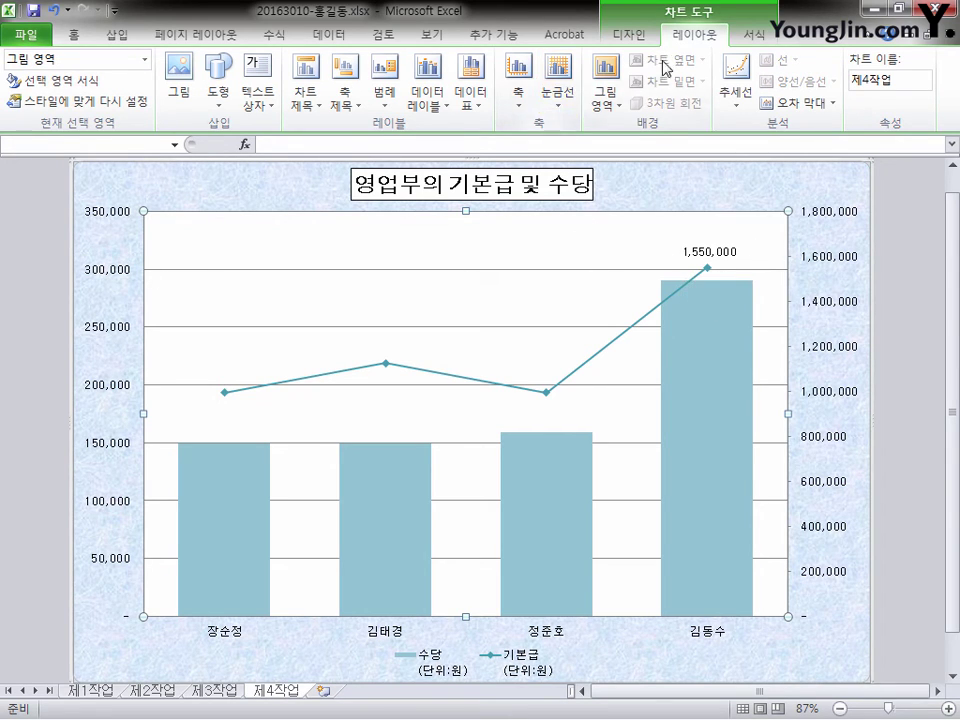
pyautogui.click(558, 110)
pyautogui.moveTo(580, 125)
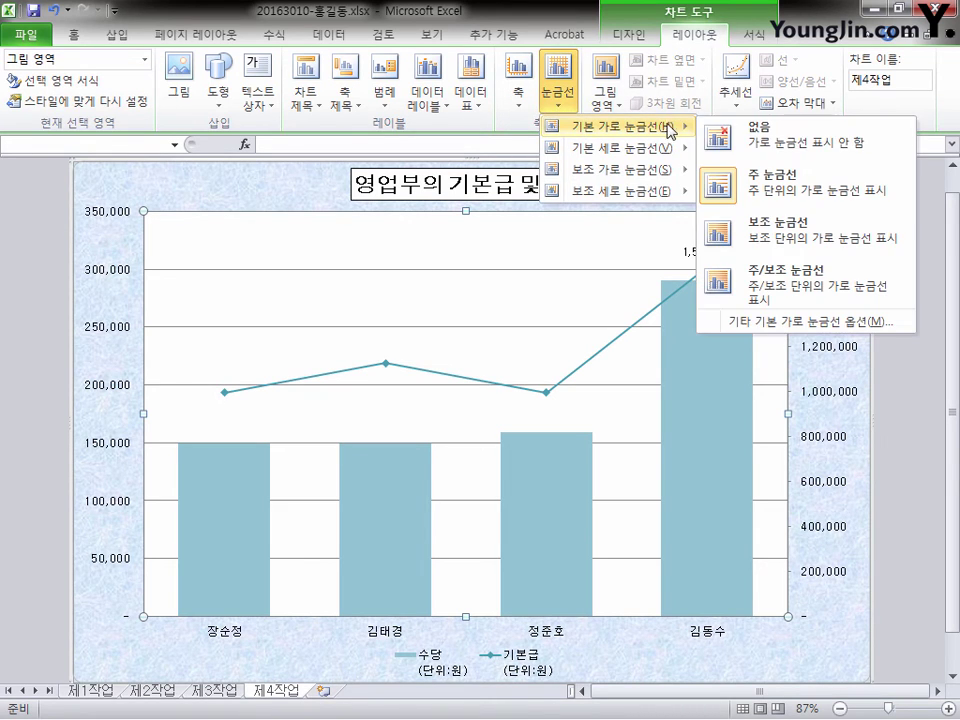
pyautogui.click(852, 333)
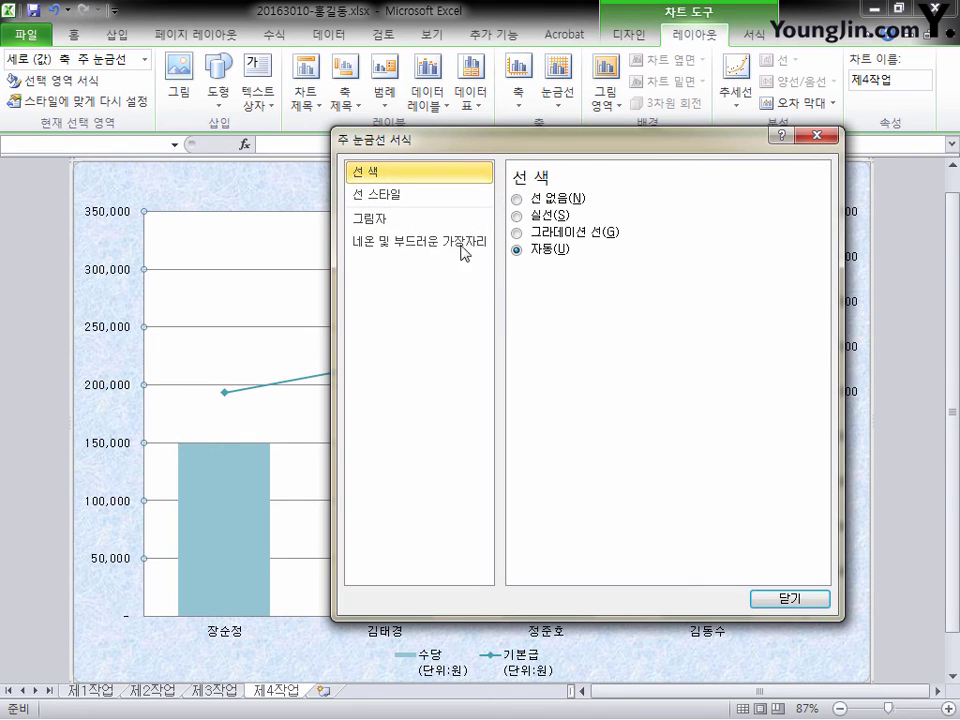
pyautogui.click(412, 196)
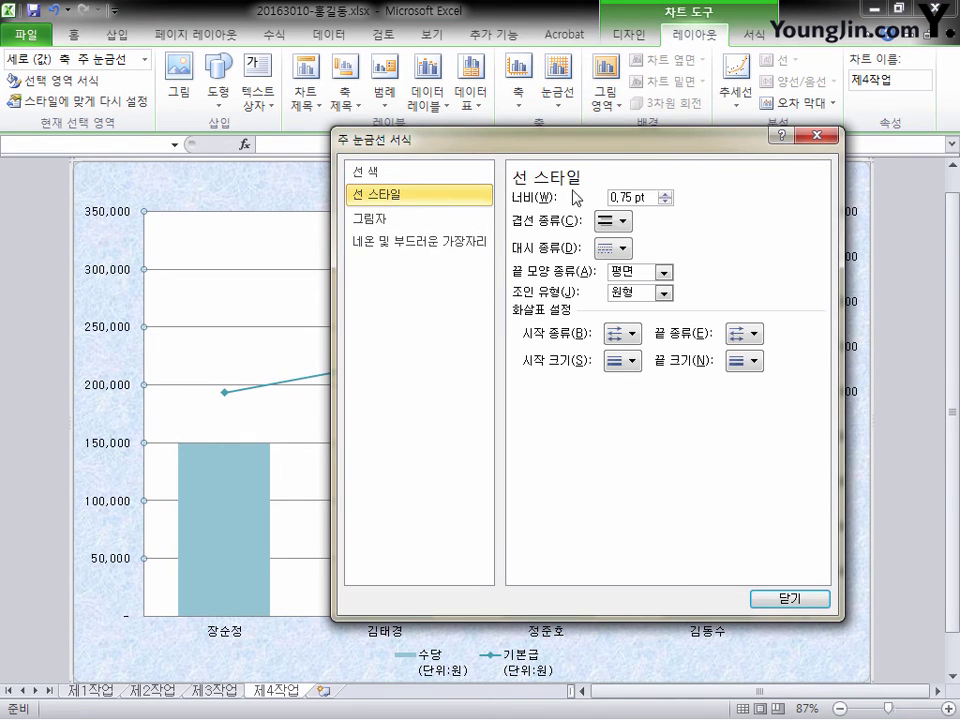
pyautogui.click(624, 249)
pyautogui.click(626, 312)
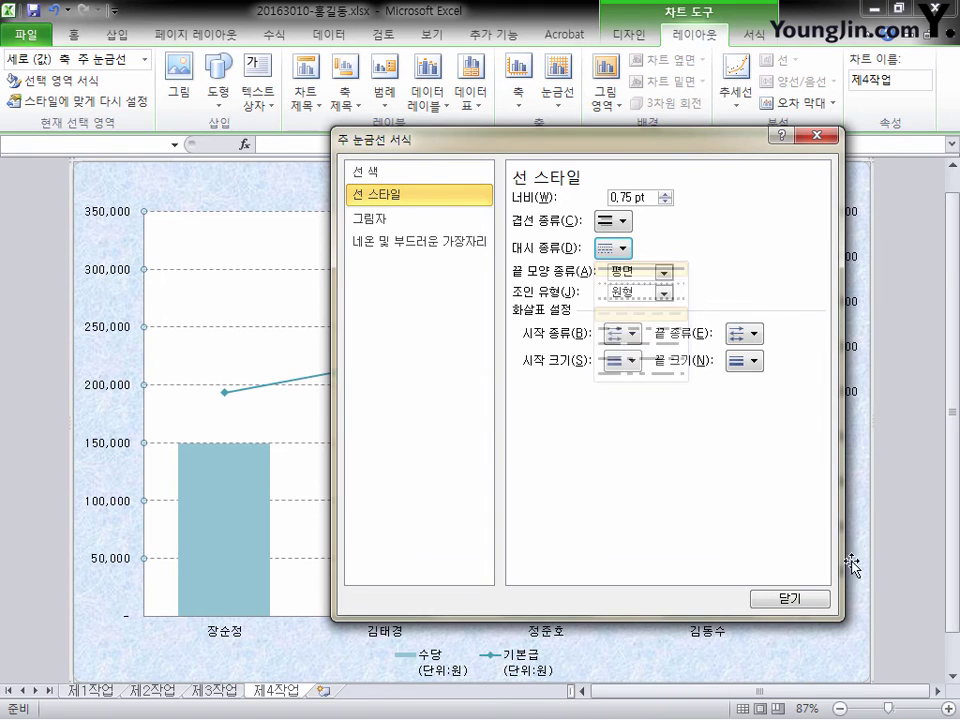
pyautogui.click(799, 599)
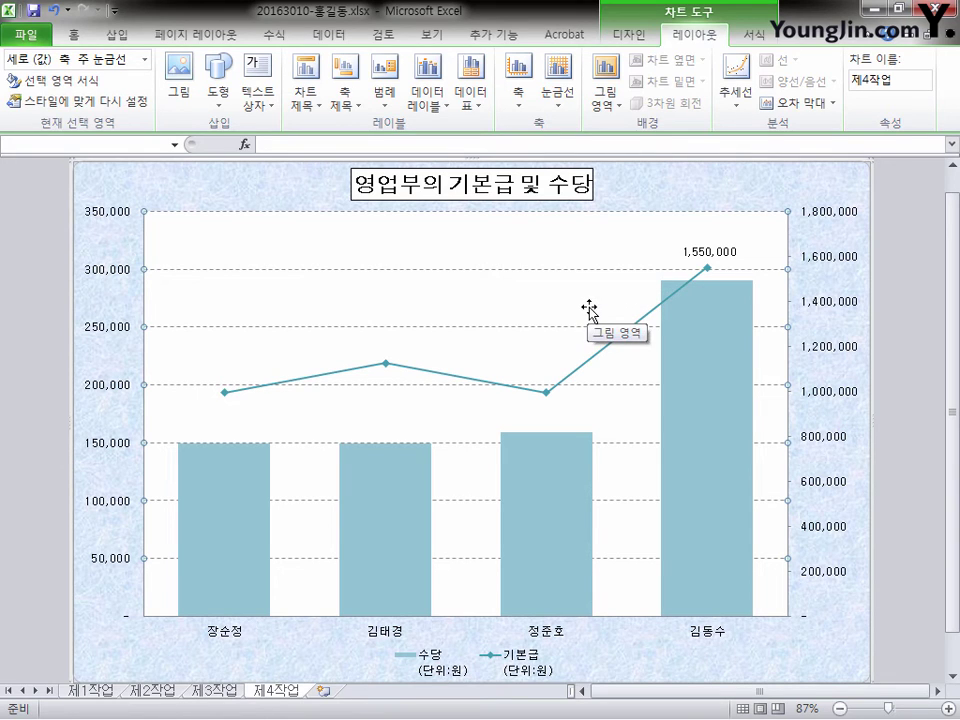
pyautogui.click(690, 206)
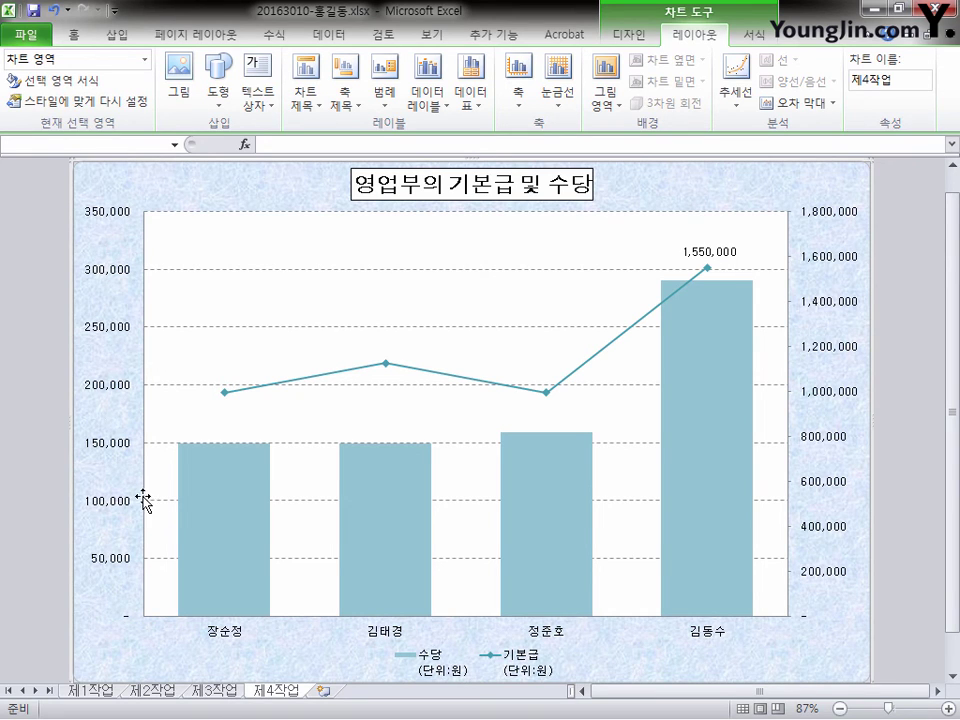
# Fix the major unit (주 단위) of the primary vertical axis at 50000.
pyautogui.click(121, 218)
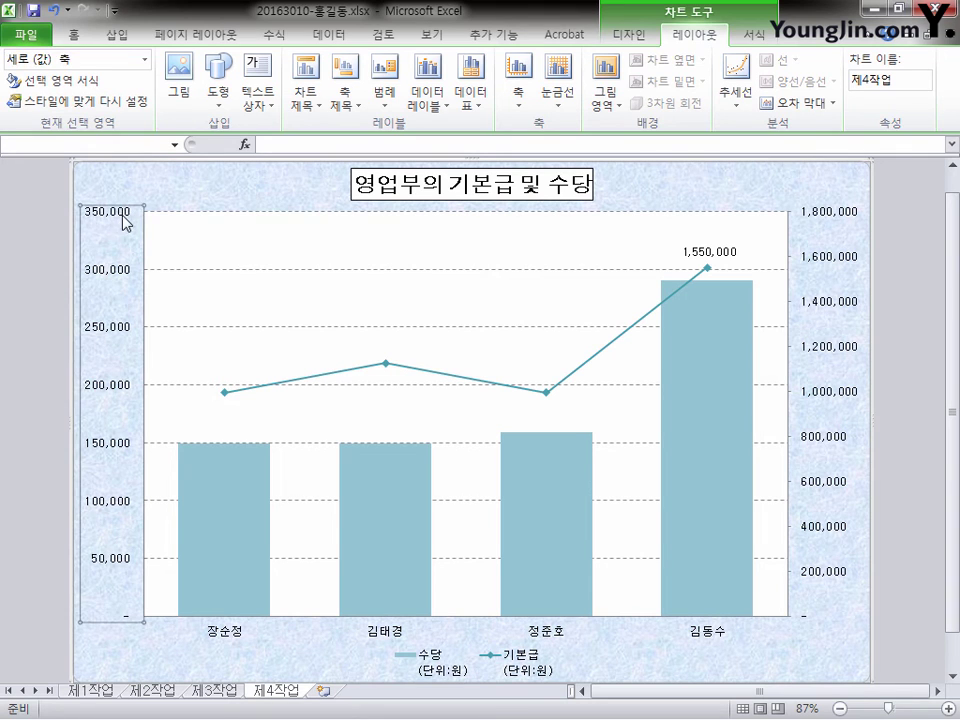
pyautogui.rightClick(123, 214)
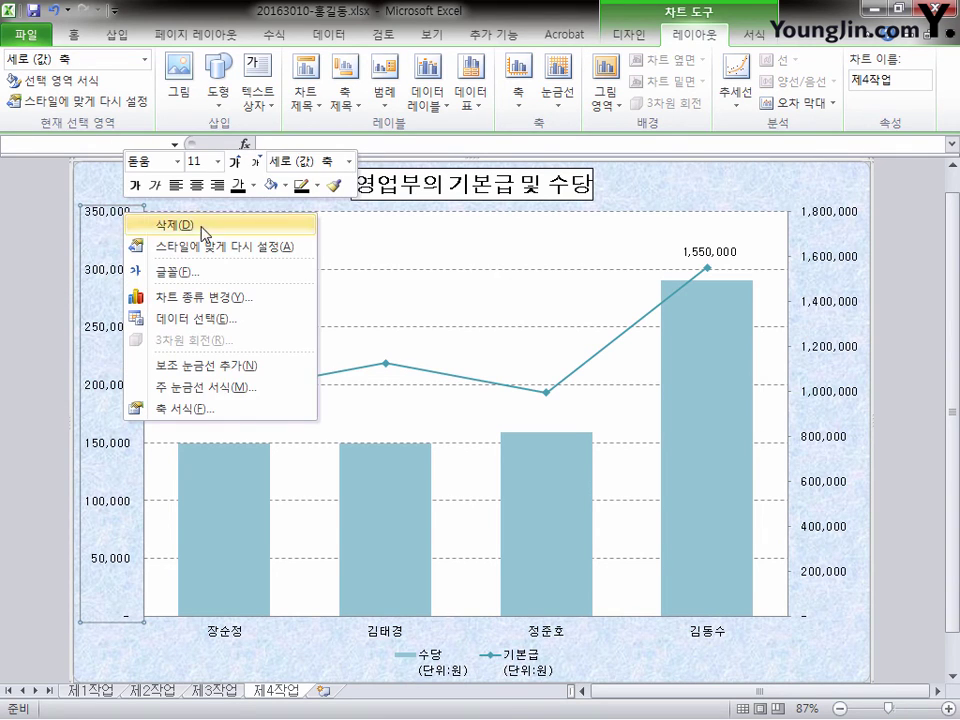
pyautogui.click(212, 412)
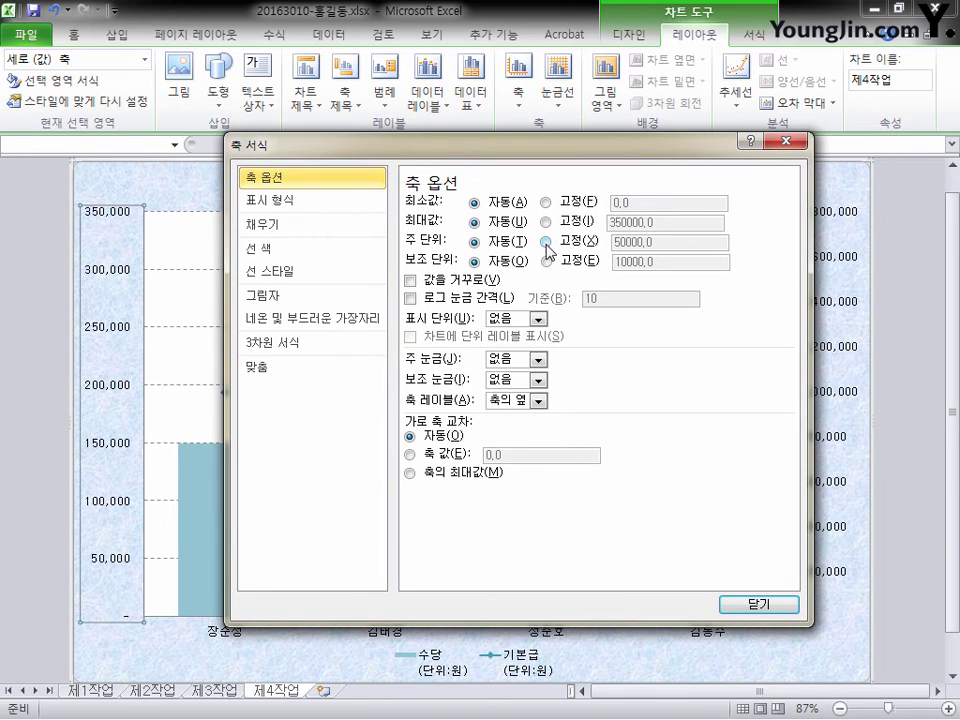
pyautogui.click(546, 242)
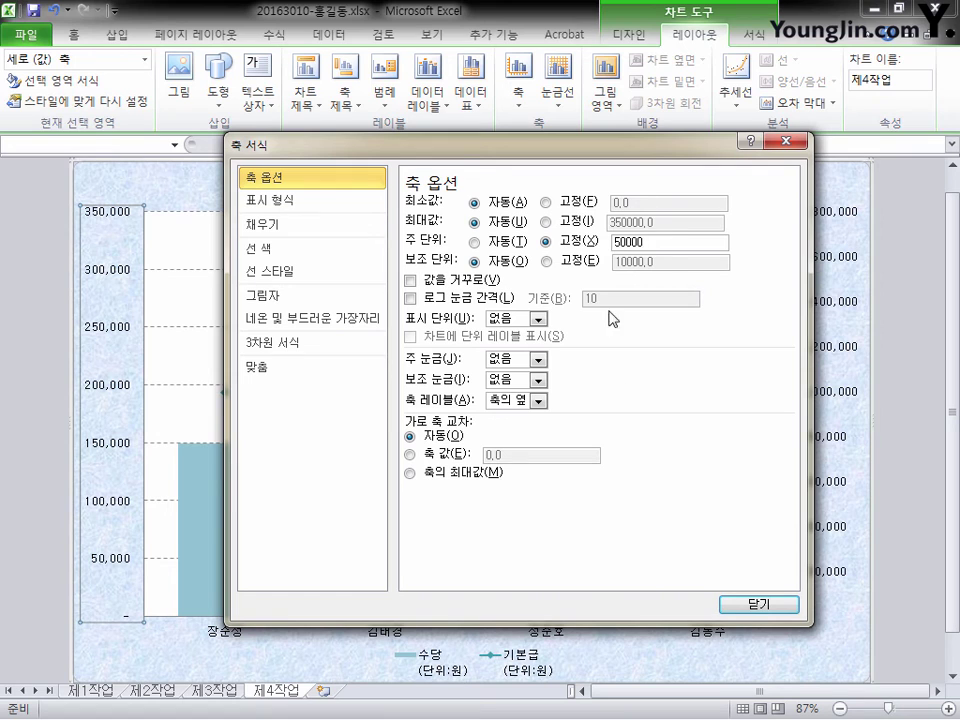
pyautogui.click(778, 609)
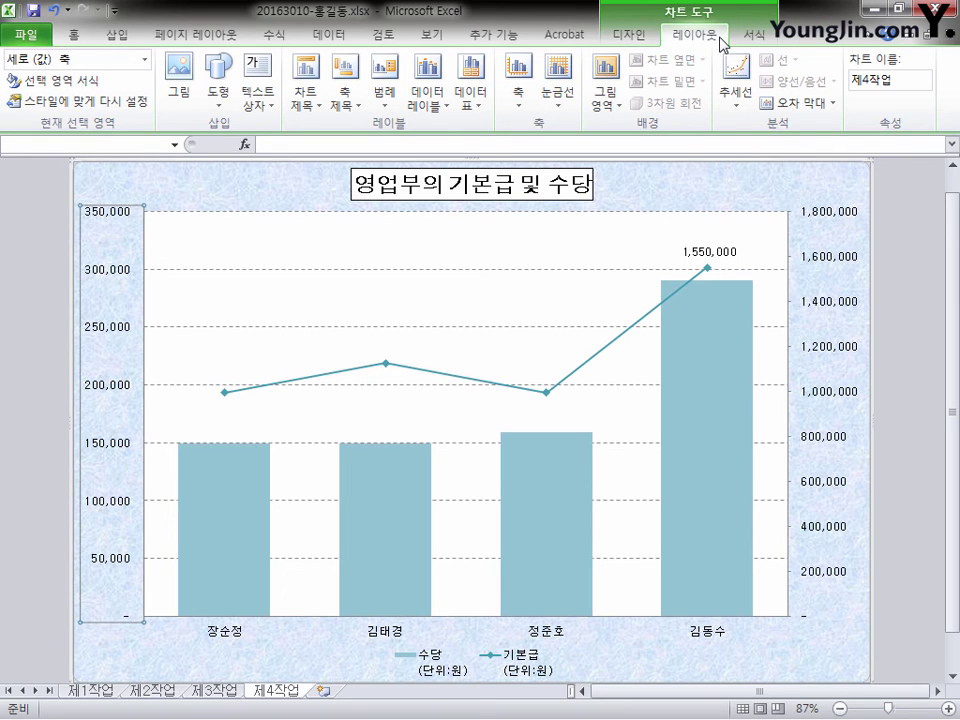
# Replace the cell-linked name of the 기본급 series in the chart's source data with the literal text 기본급(단위:원).
pyautogui.click(643, 40)
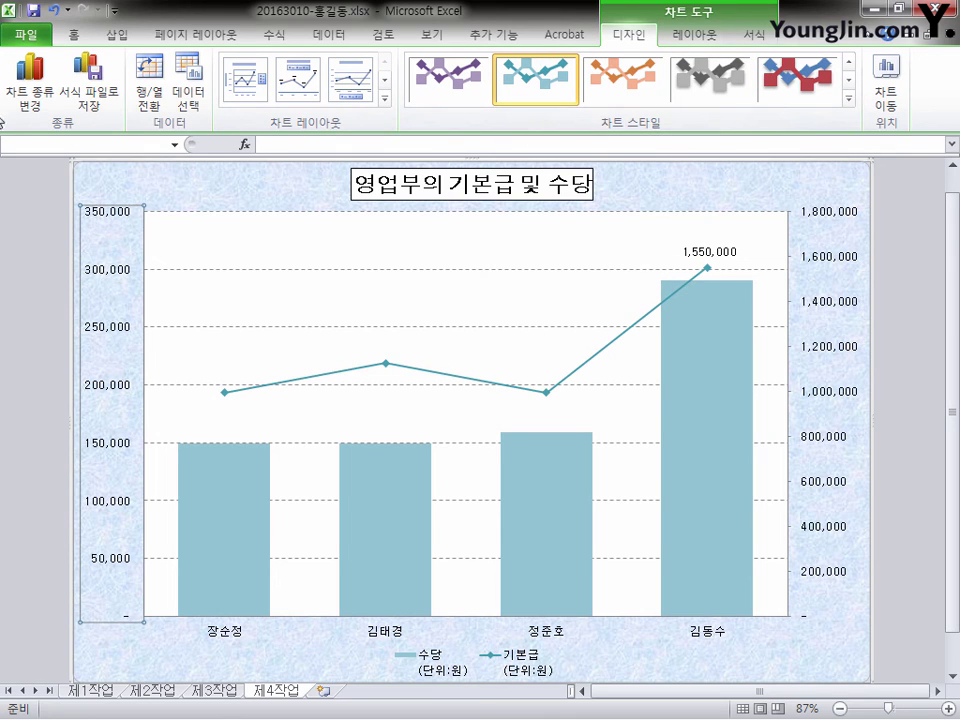
pyautogui.click(189, 99)
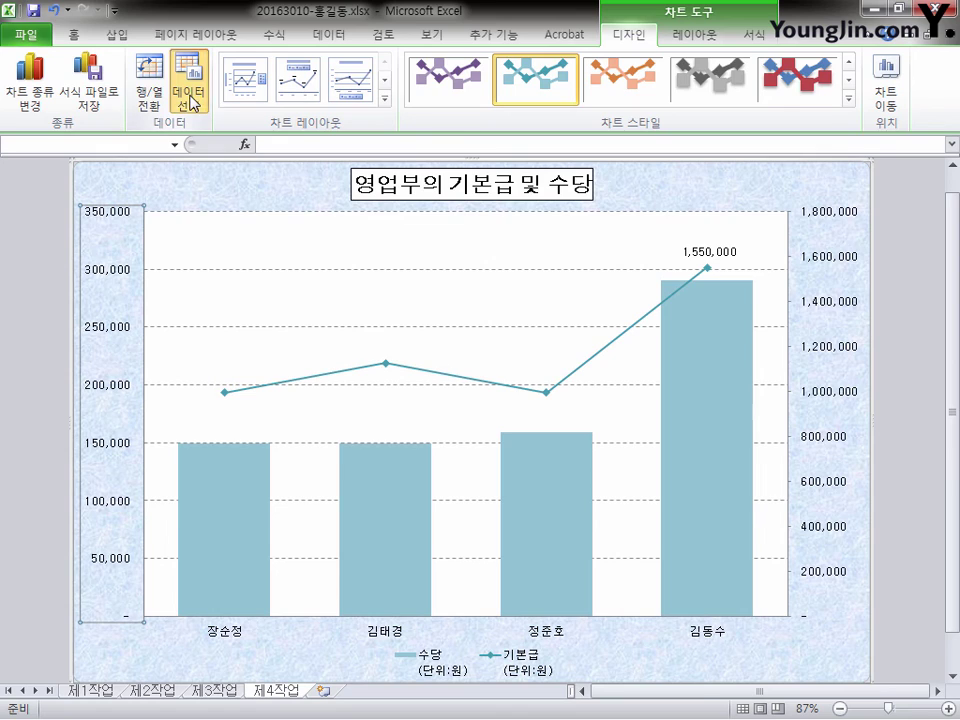
pyautogui.moveTo(563, 234); pyautogui.dragTo(477, 159)
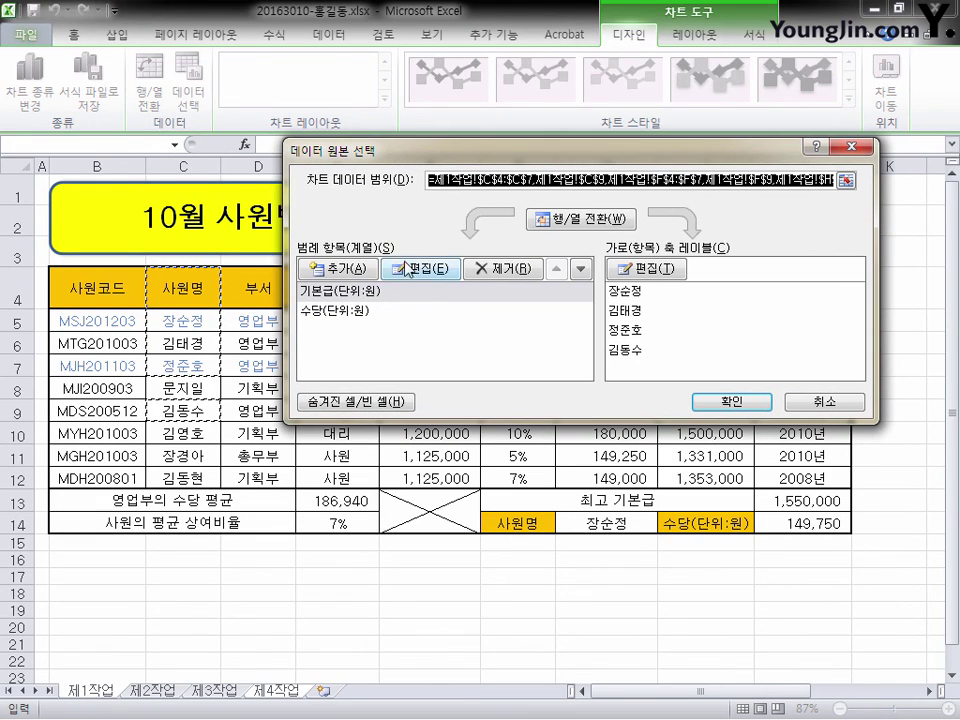
pyautogui.click(343, 292)
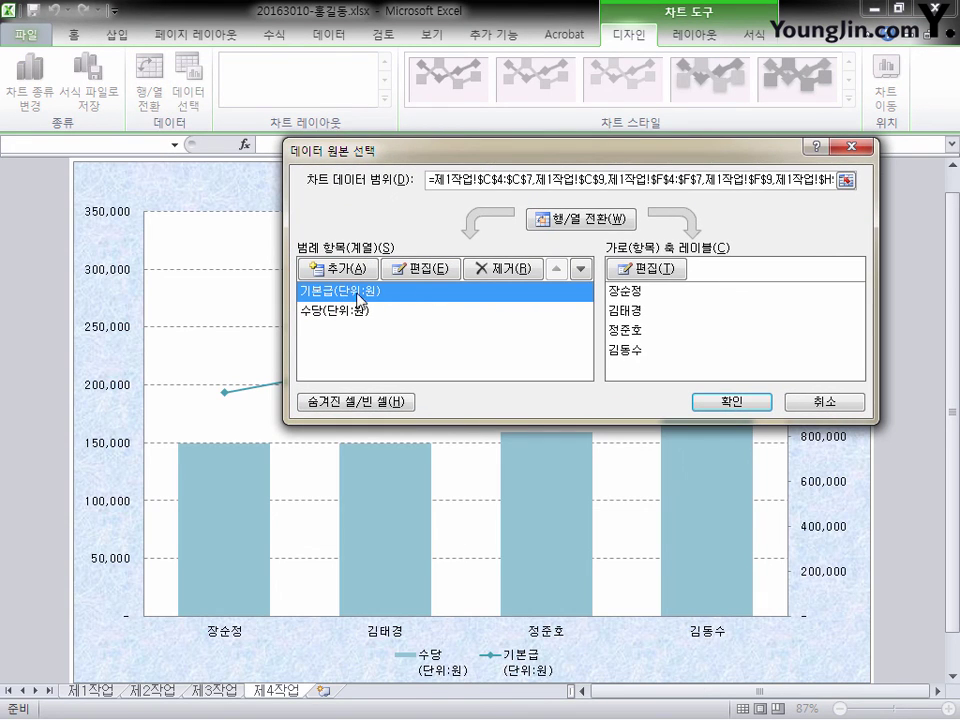
pyautogui.click(428, 268)
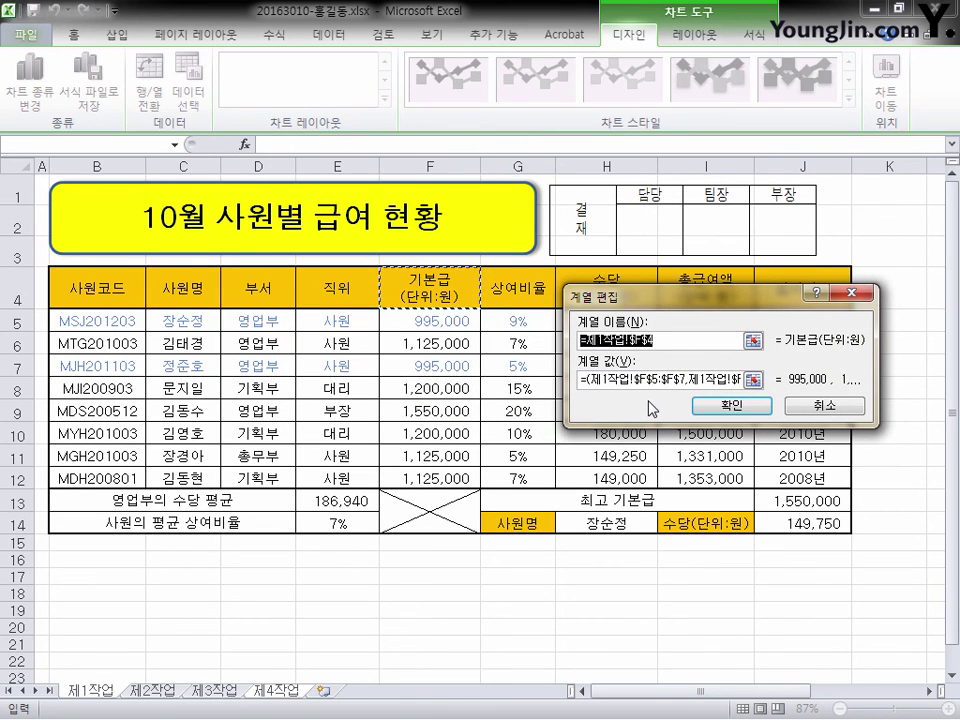
pyautogui.write('기본급(단위:원)')
pyautogui.click(731, 405)
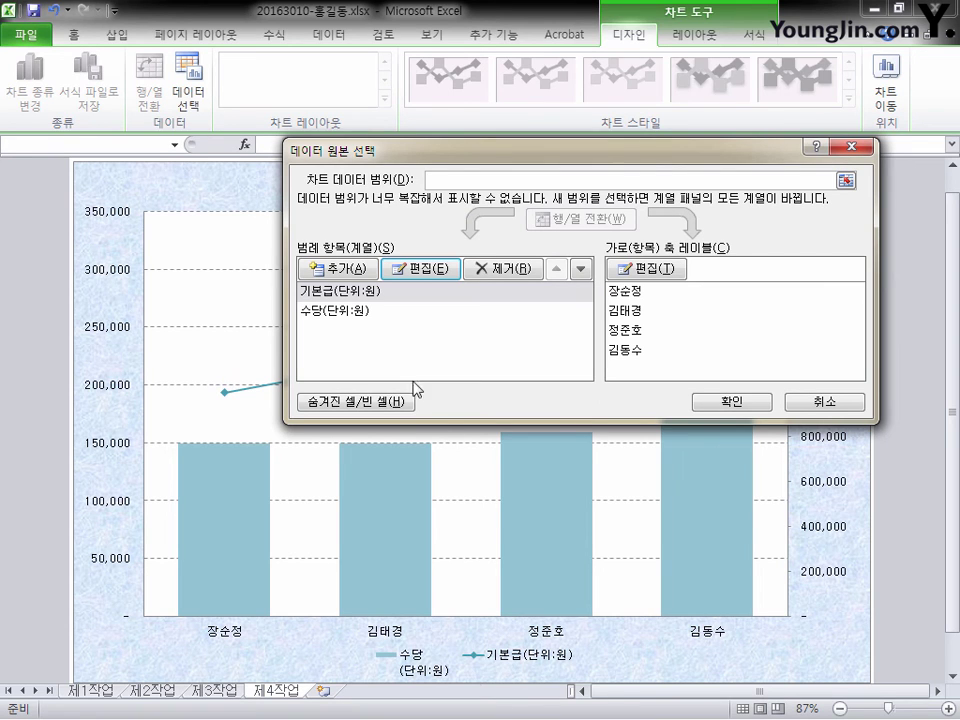
# Rename the 수당 series with the literal text 수당(단위:원) and apply the data source changes.
pyautogui.click(366, 320)
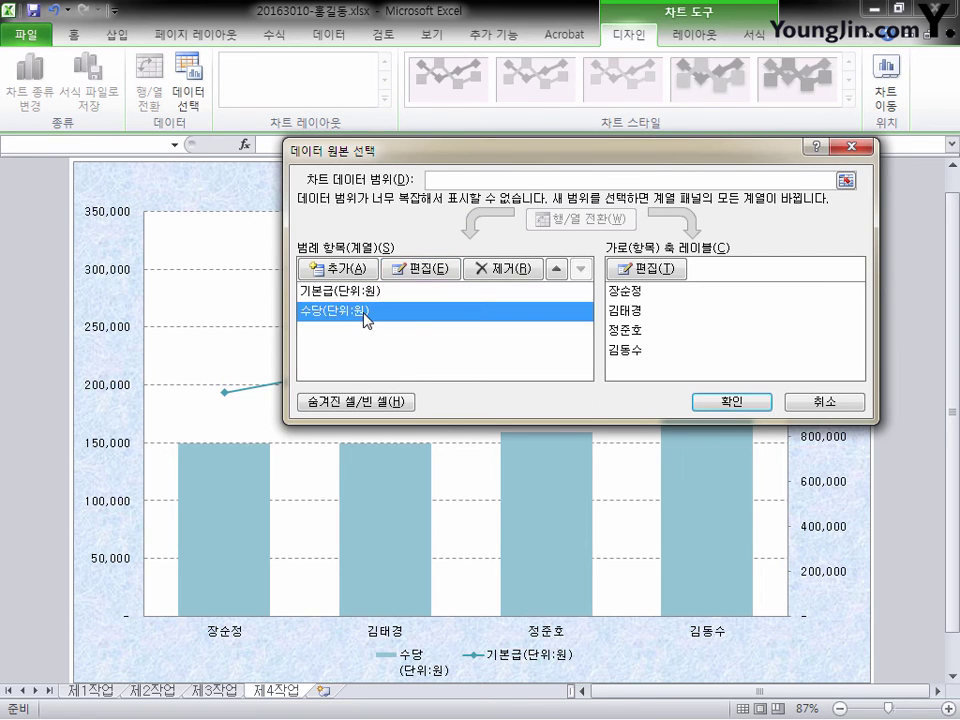
pyautogui.click(420, 269)
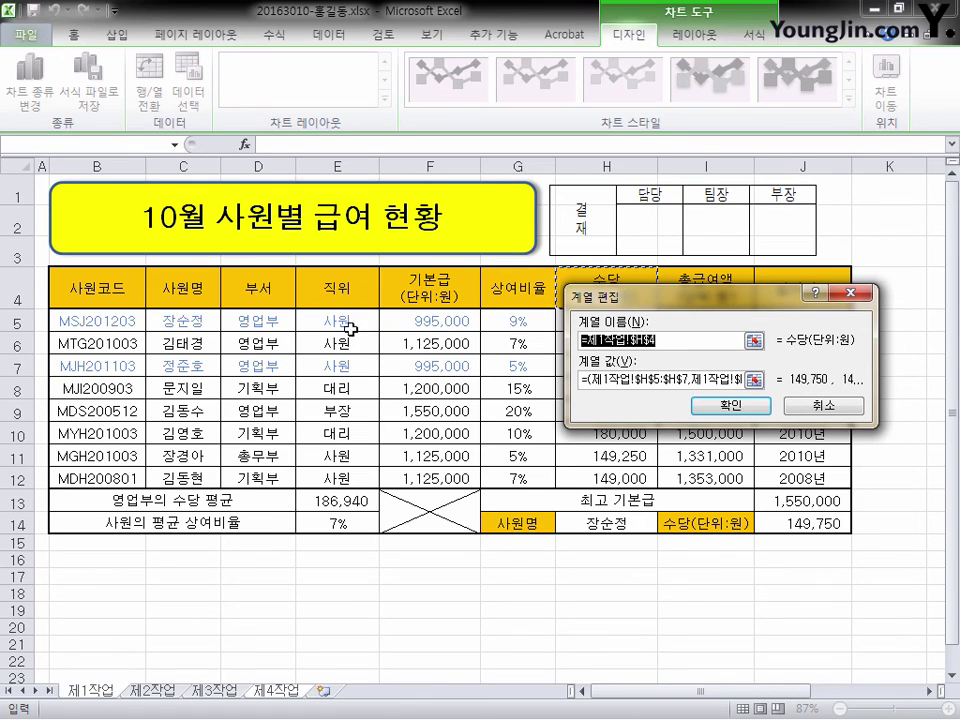
pyautogui.write('수당(단위:ㅇ')
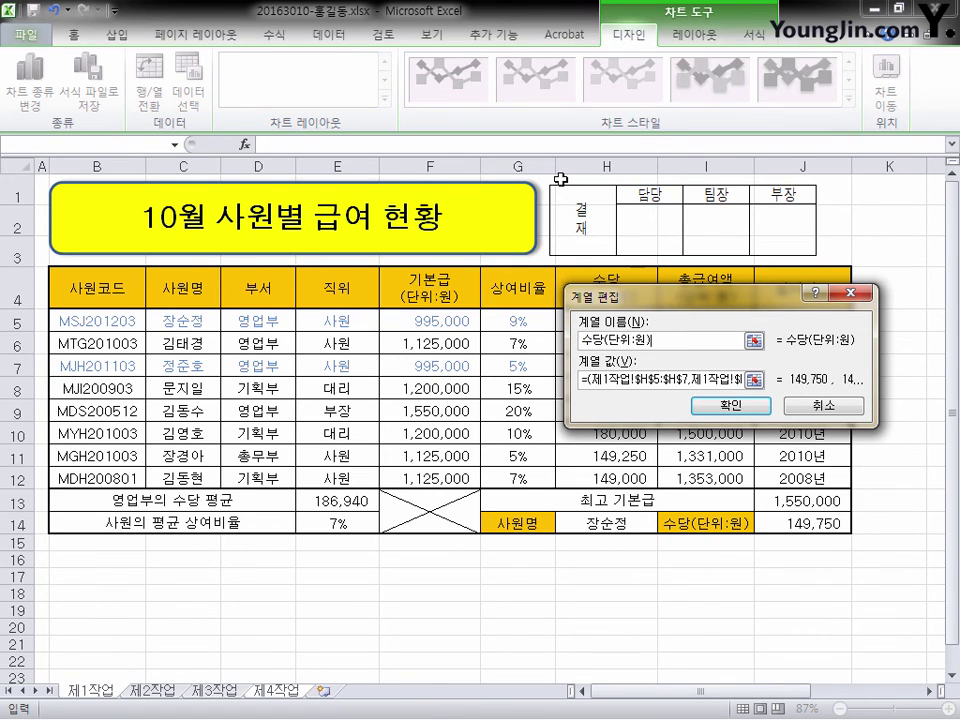
pyautogui.click(757, 410)
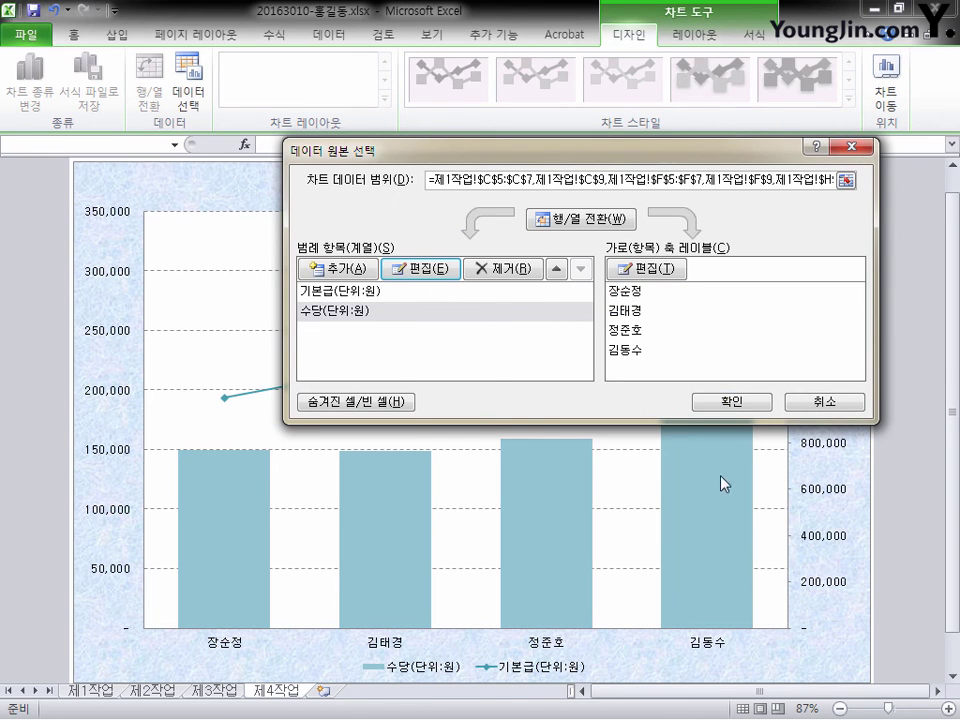
pyautogui.click(740, 402)
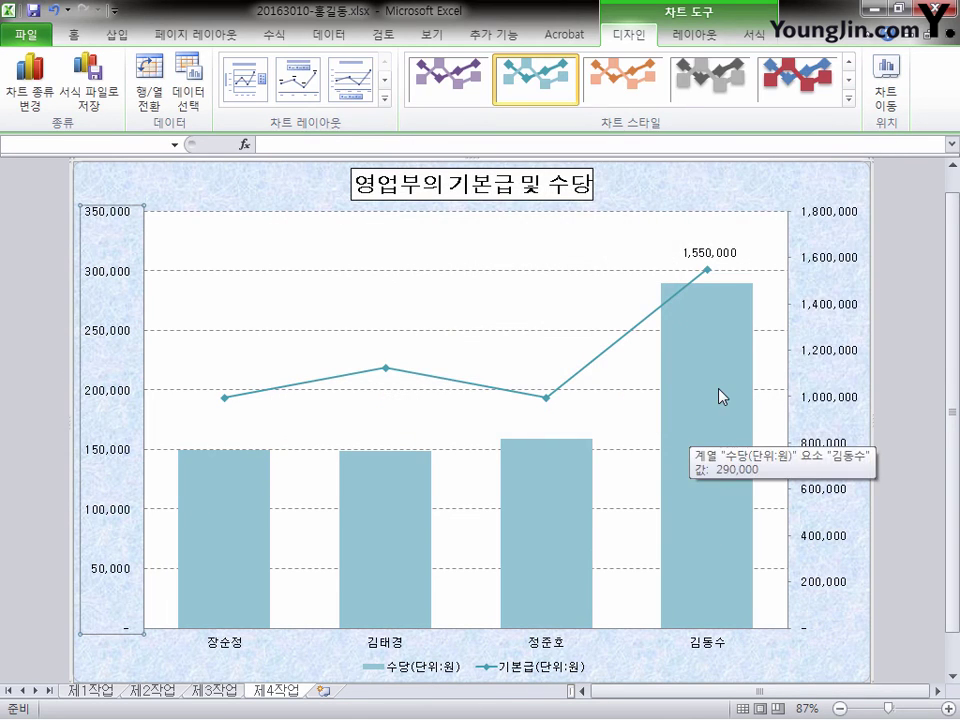
# Draw a cloud callout (구름 모양 설명선) about 3.1 cm high and 5.08 cm wide in the plot area, its tail pointing toward the last column.
pyautogui.click(681, 176)
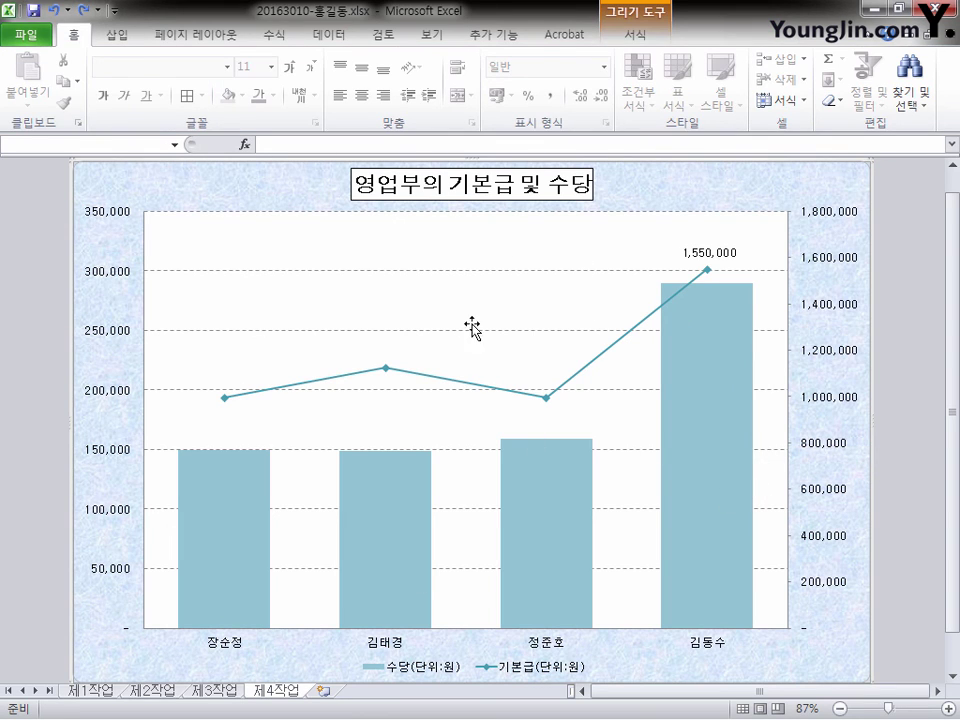
pyautogui.click(550, 252)
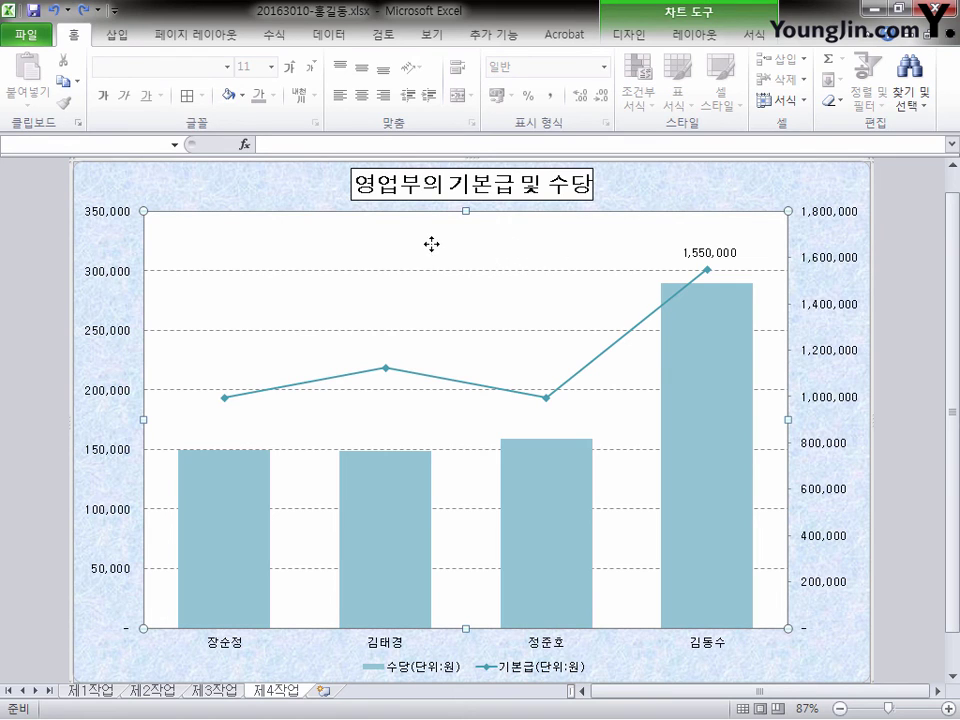
pyautogui.click(117, 37)
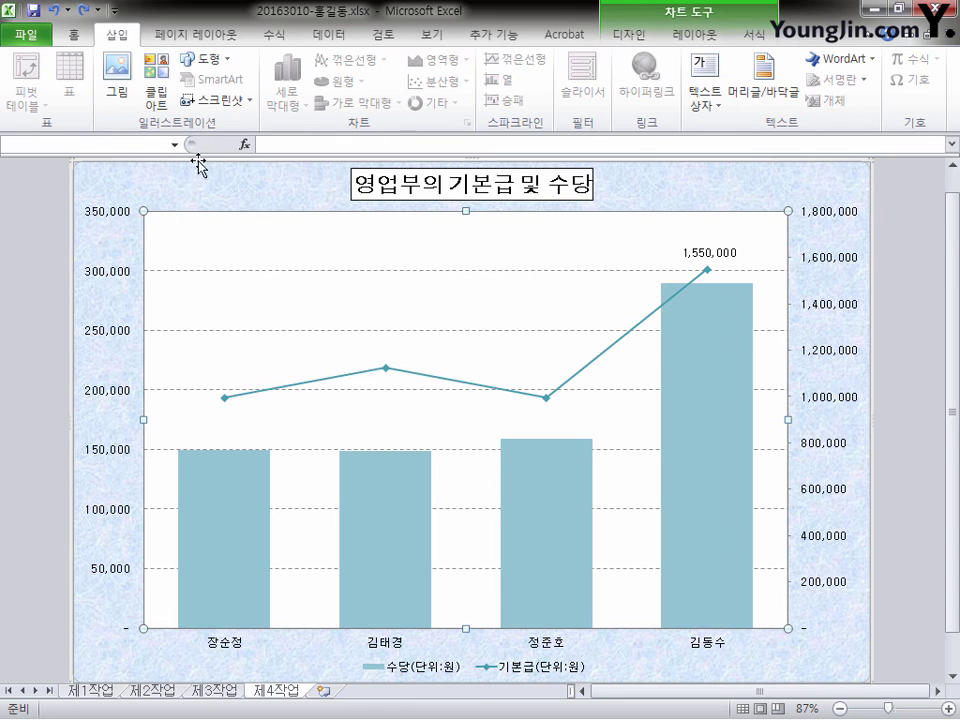
pyautogui.click(219, 64)
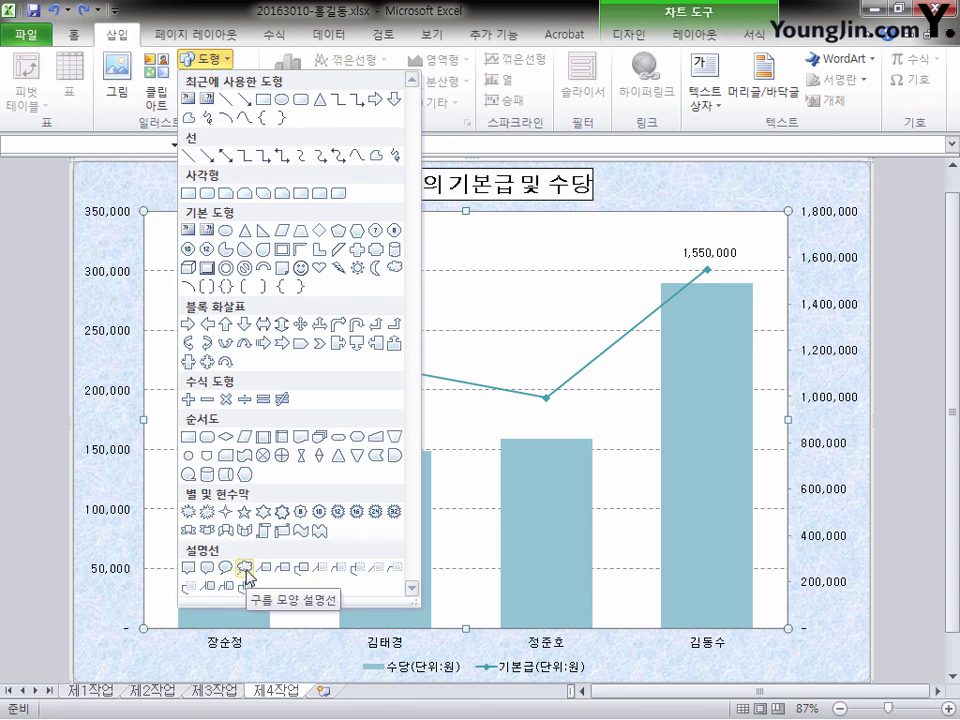
pyautogui.click(246, 570)
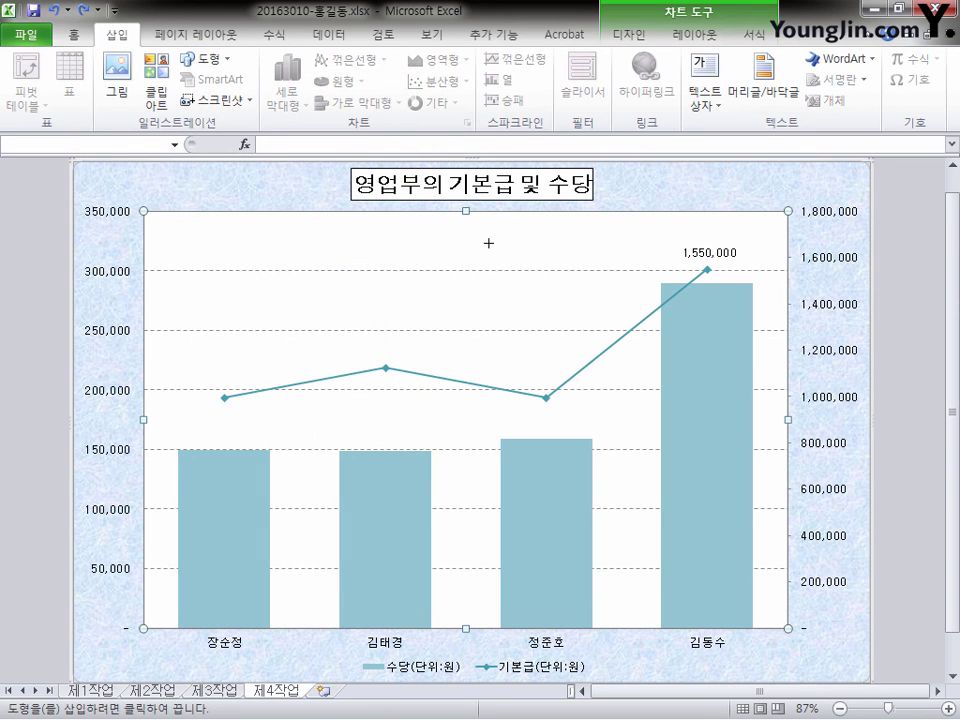
pyautogui.moveTo(488, 240)
pyautogui.mouseDown()
pyautogui.moveTo(591, 281)
pyautogui.moveTo(609, 312)
pyautogui.mouseUp()
pyautogui.moveTo(483, 314); pyautogui.dragTo(681, 269)
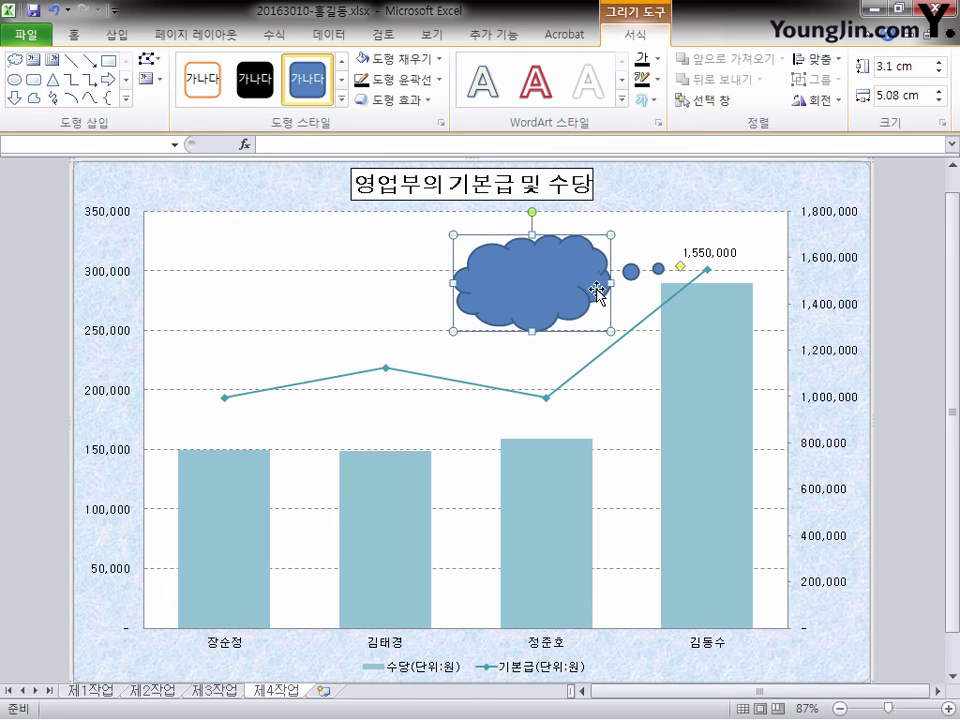
# Enter the text 영업부 and 최고 수당 on two lines inside the cloud callout.
pyautogui.rightClick(536, 280)
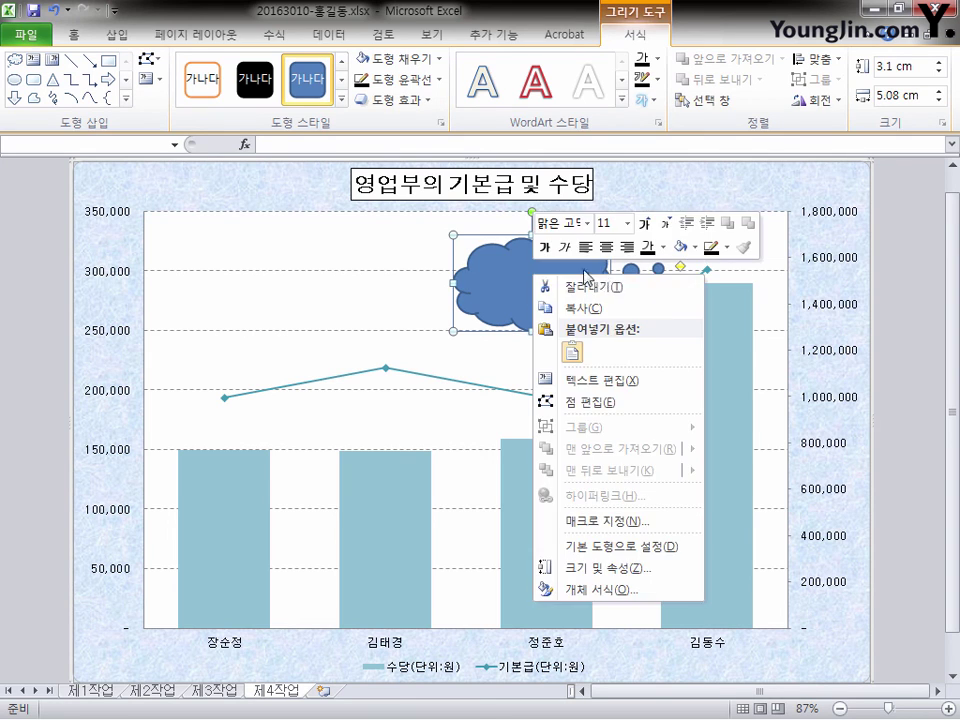
pyautogui.click(605, 380)
pyautogui.write('영업부')
pyautogui.press('Return')
pyautogui.write('최고 수당')
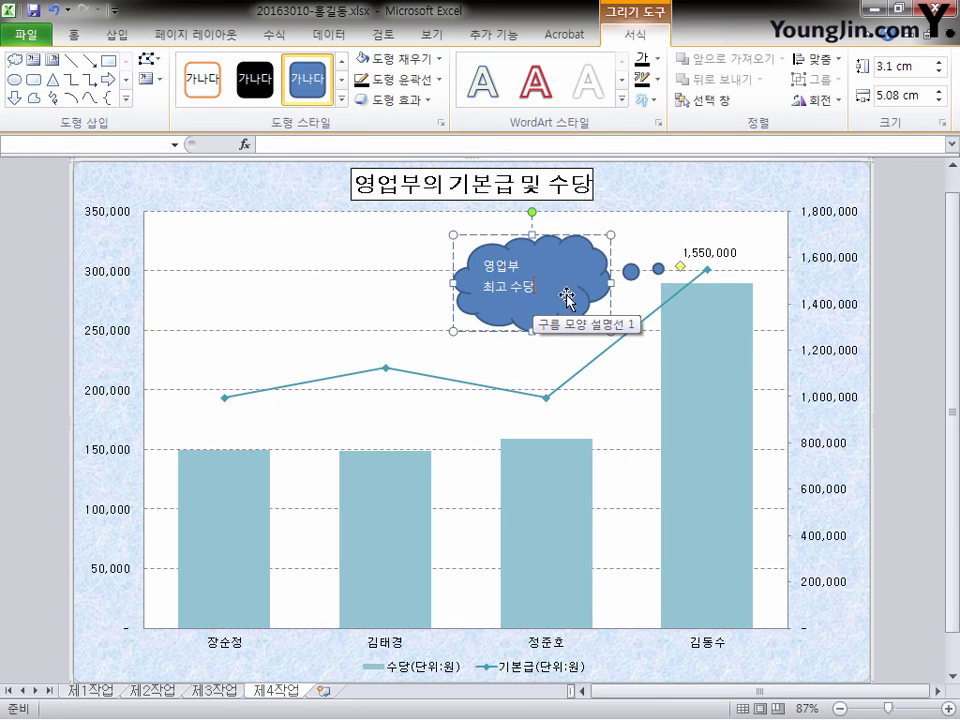
# Center the cloud callout's text both horizontally and vertically.
pyautogui.moveTo(487, 268); pyautogui.dragTo(548, 296)
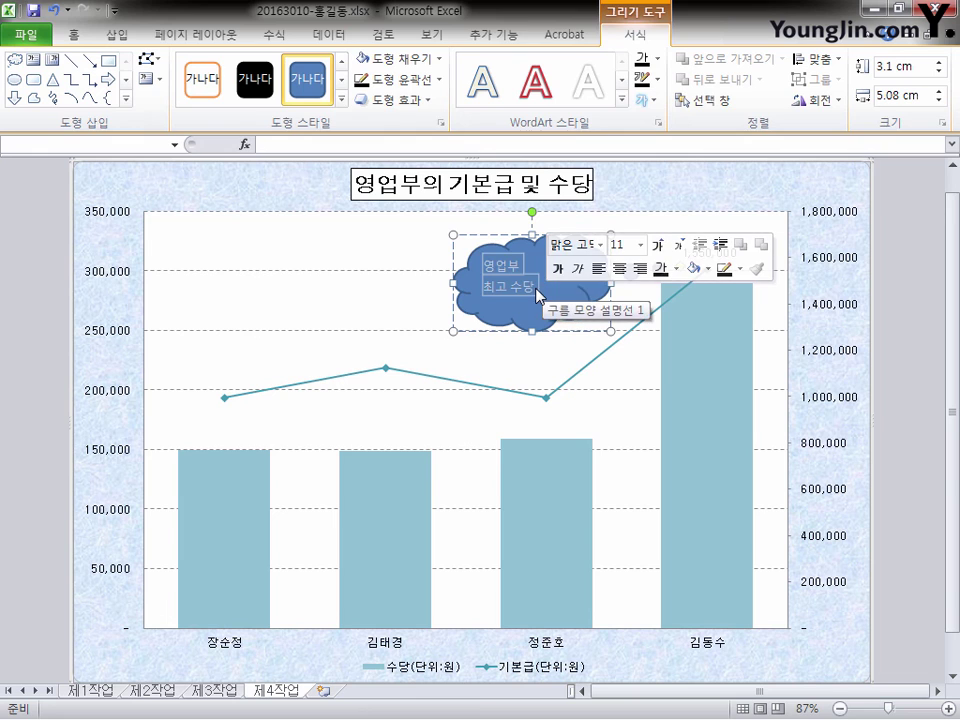
pyautogui.click(72, 35)
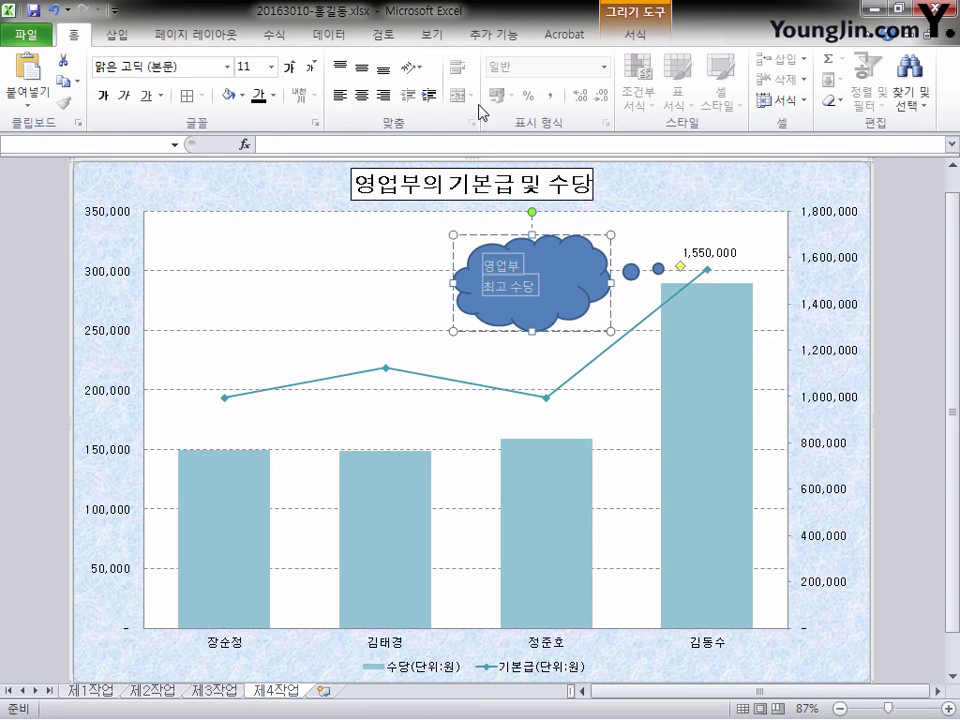
pyautogui.click(361, 95)
pyautogui.click(361, 67)
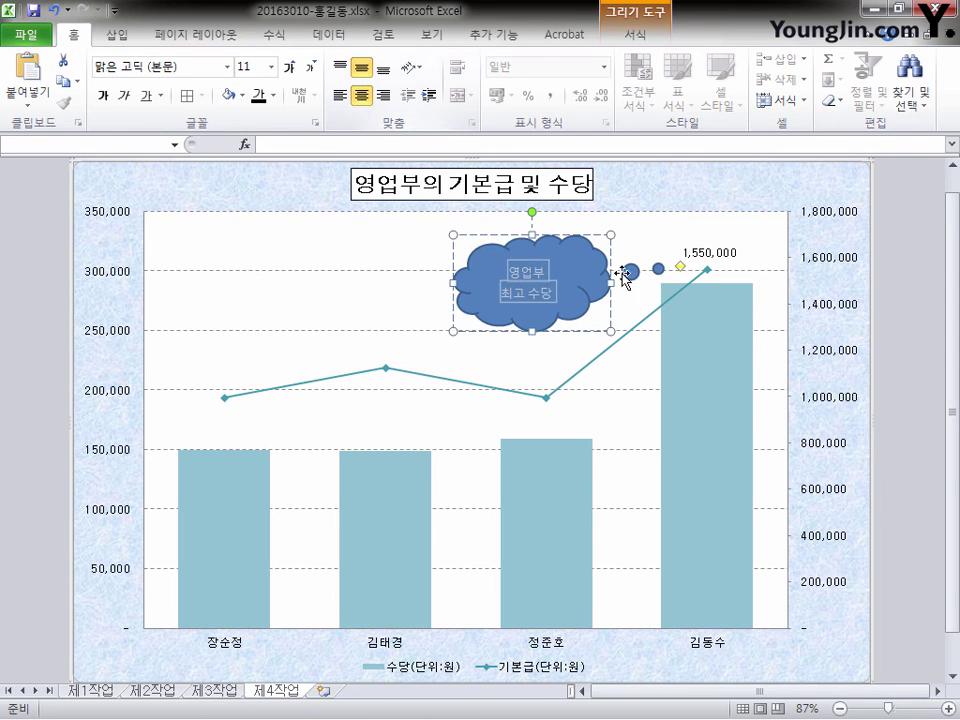
pyautogui.click(557, 330)
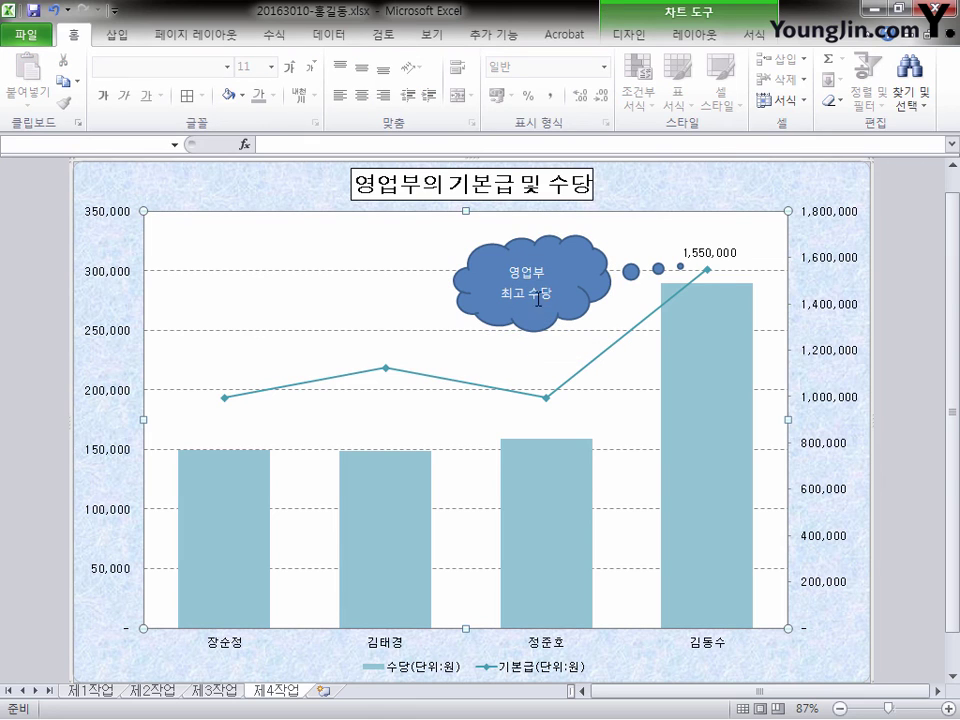
# Give the cloud callout black text and a white fill, and shrink the shape slightly.
pyautogui.click(529, 322)
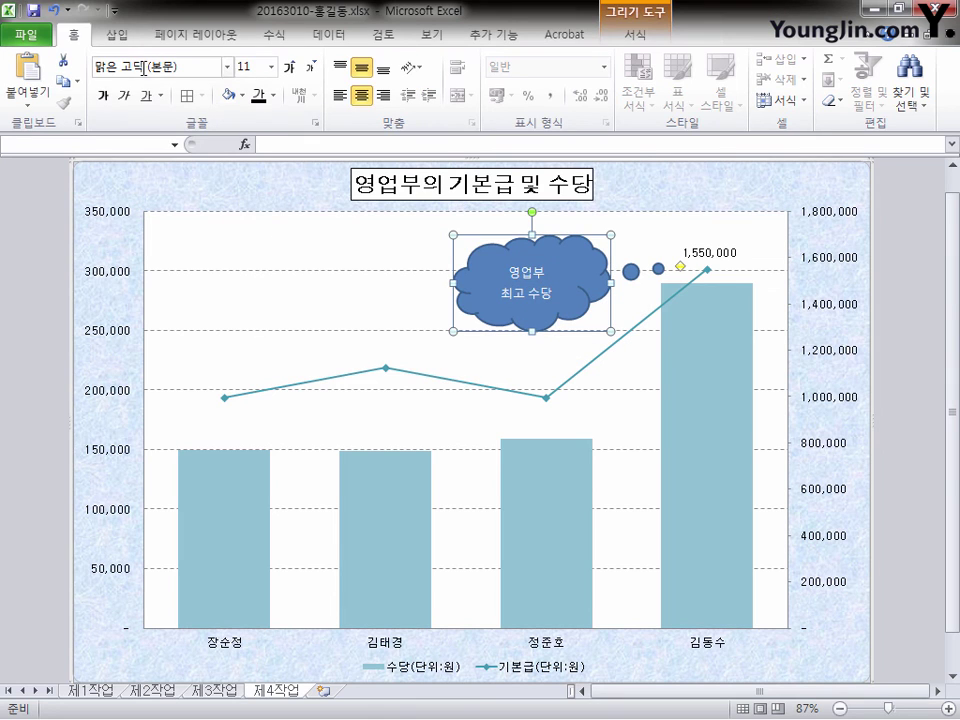
pyautogui.click(274, 96)
pyautogui.click(258, 118)
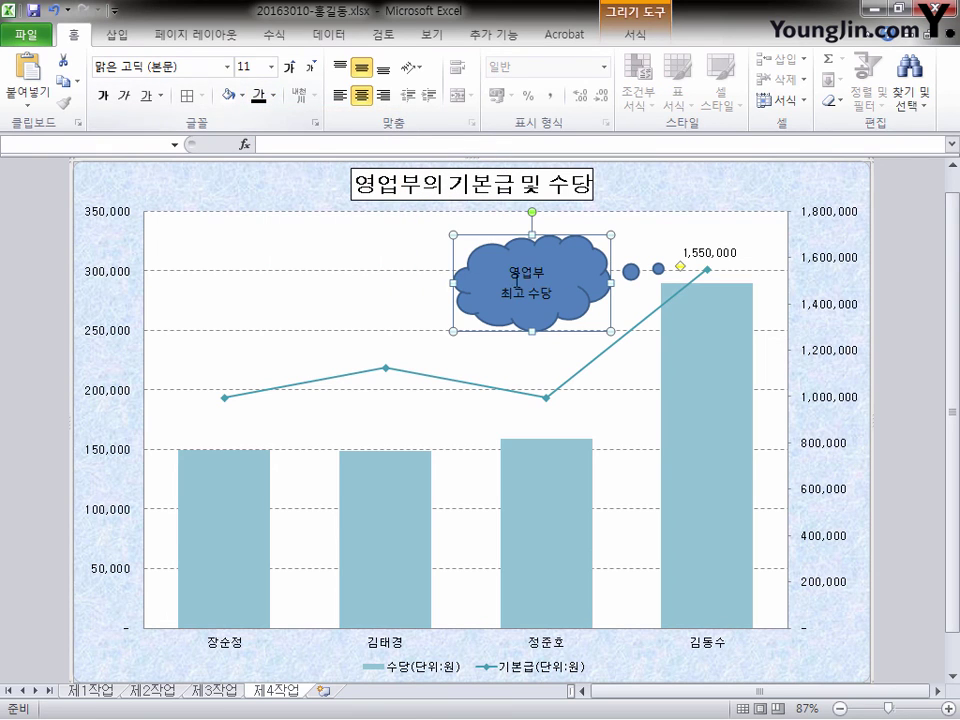
pyautogui.click(243, 96)
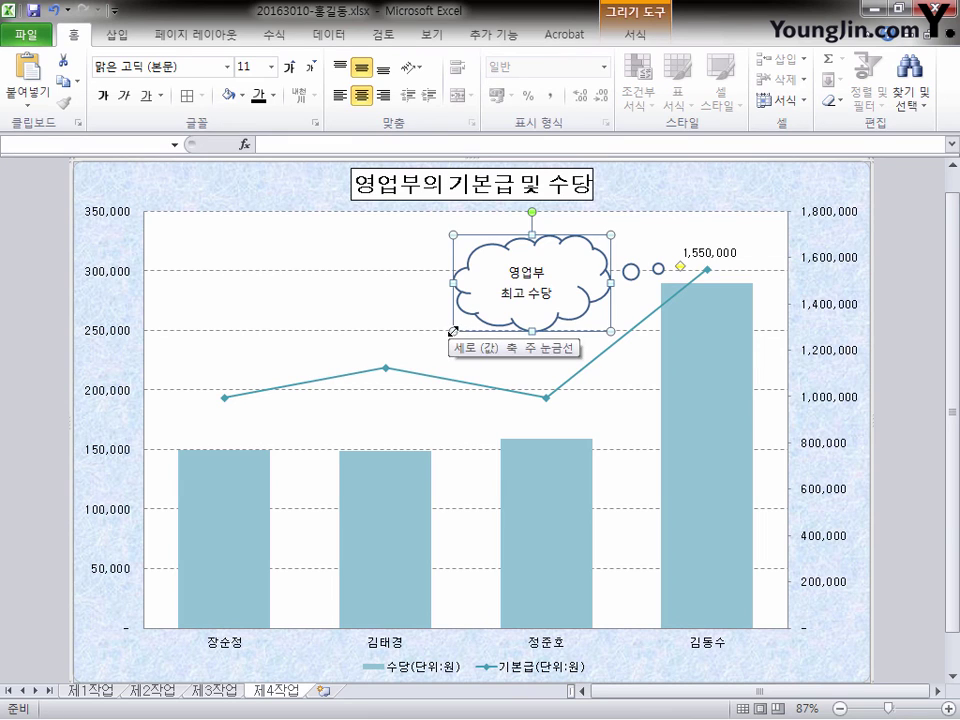
pyautogui.moveTo(449, 331)
pyautogui.mouseDown()
pyautogui.moveTo(460, 328)
pyautogui.moveTo(457, 318)
pyautogui.mouseUp()
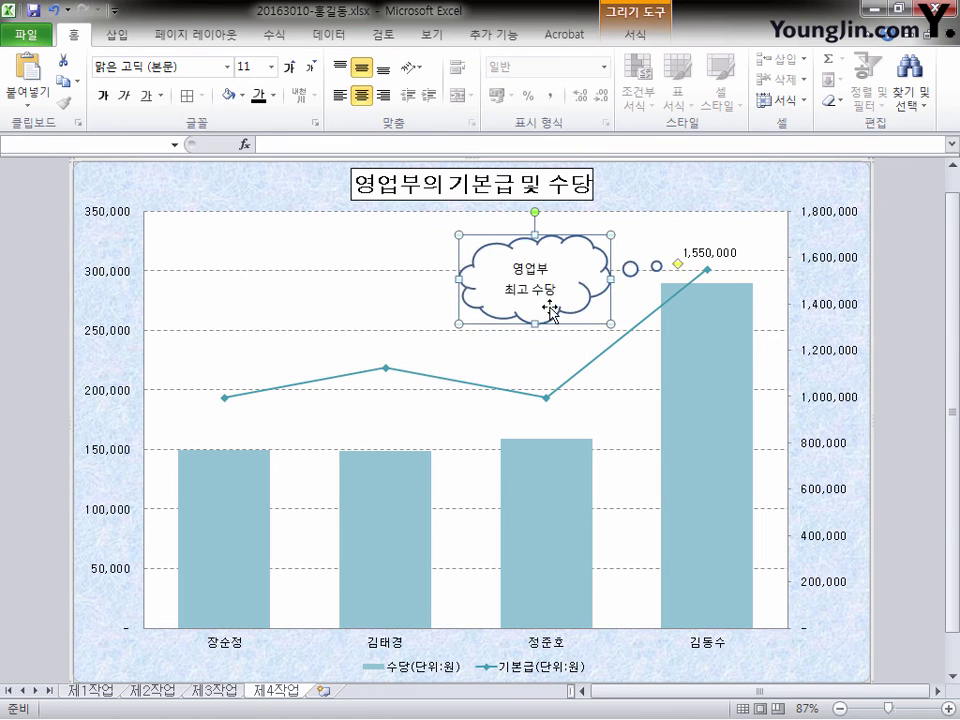
pyautogui.click(656, 336)
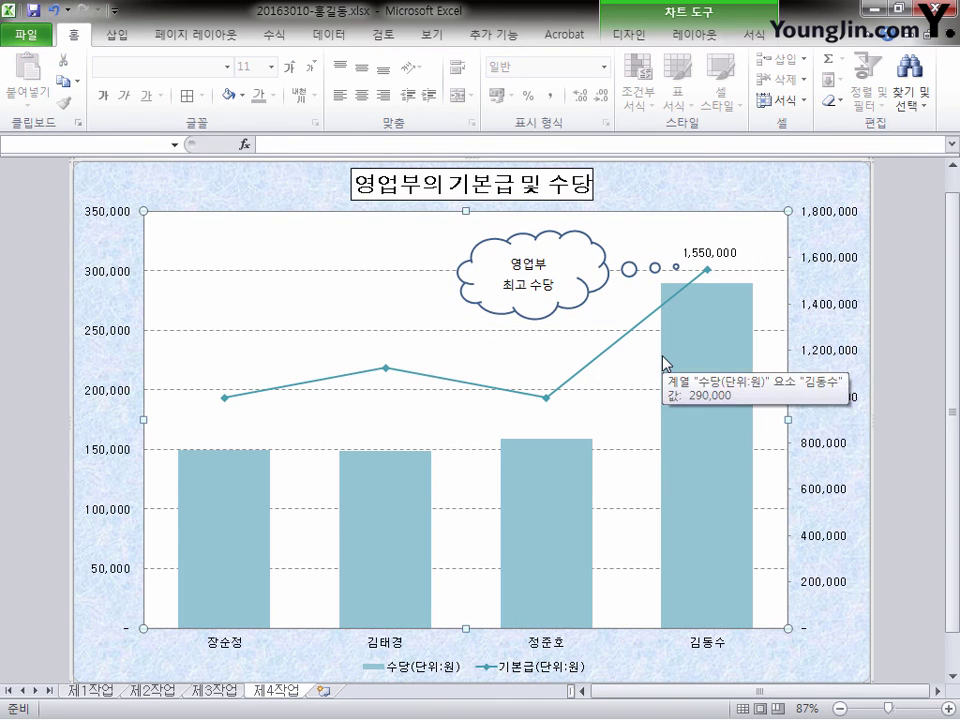